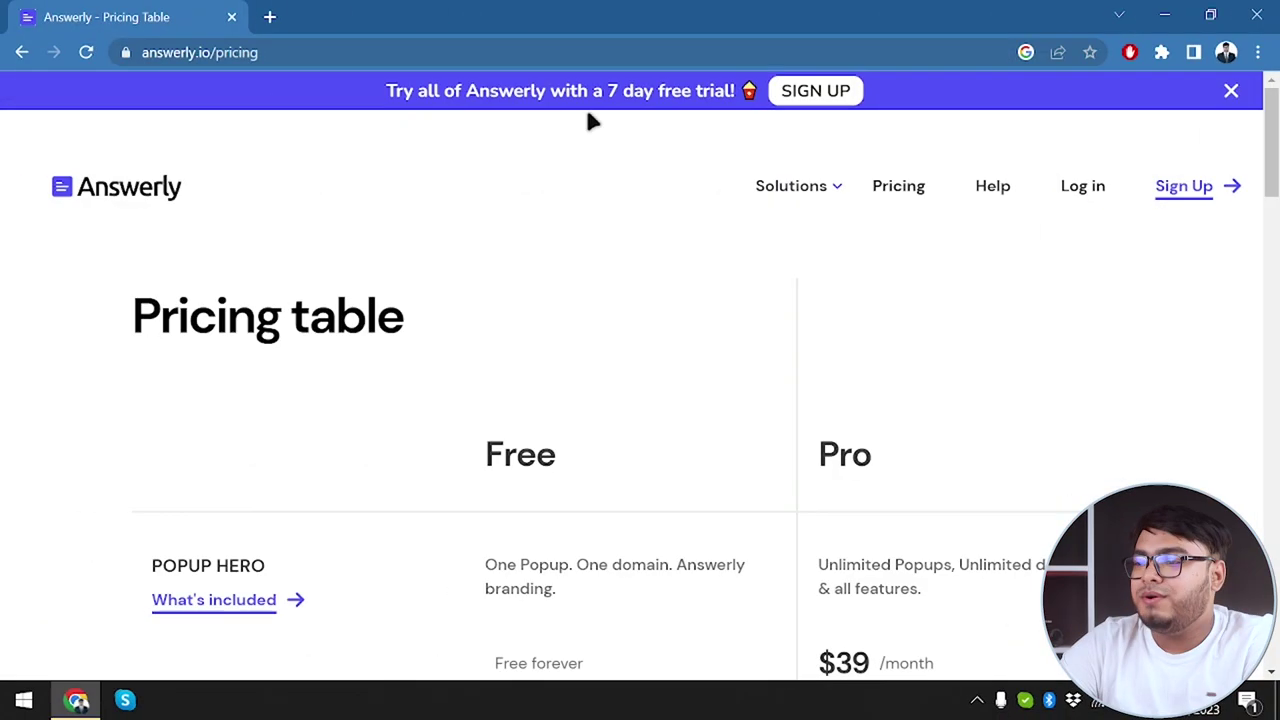
Step: Open the Answerly sign-up page from the free-trial offer and create an account by signing up with the Google account
{"action": "left_click", "coordinate": [585, 108]}
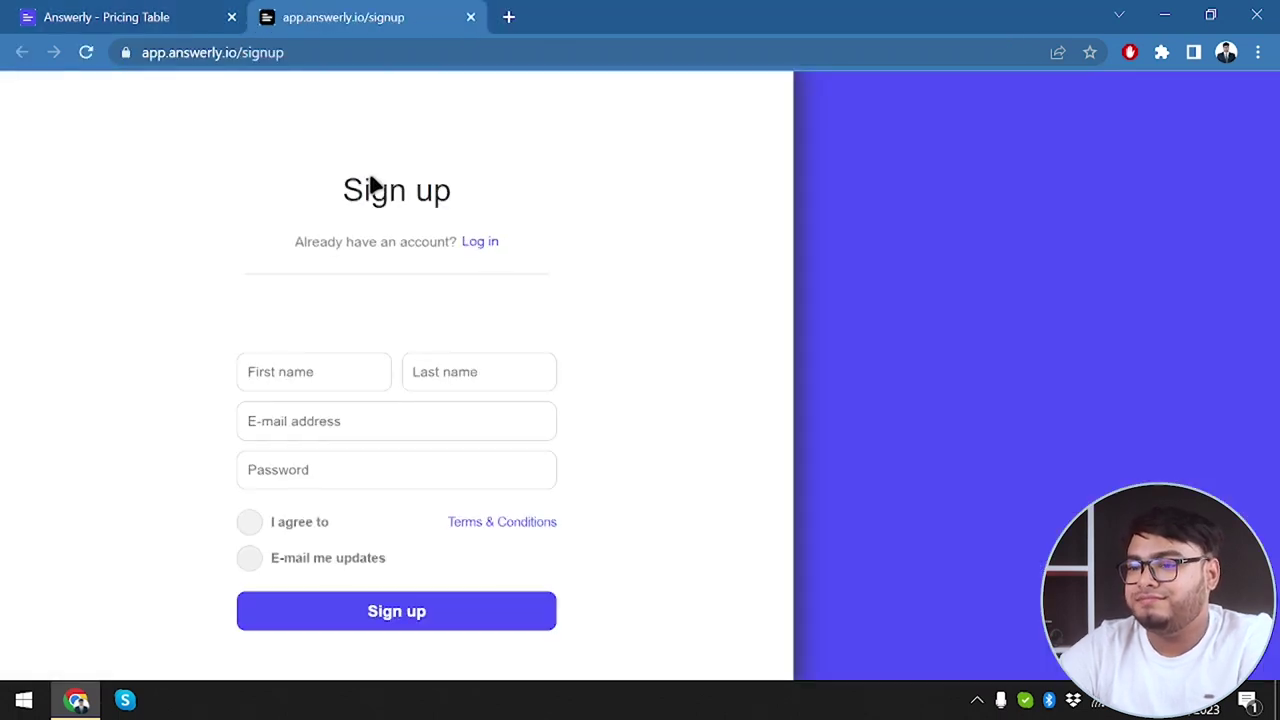
{"action": "left_click", "coordinate": [345, 371]}
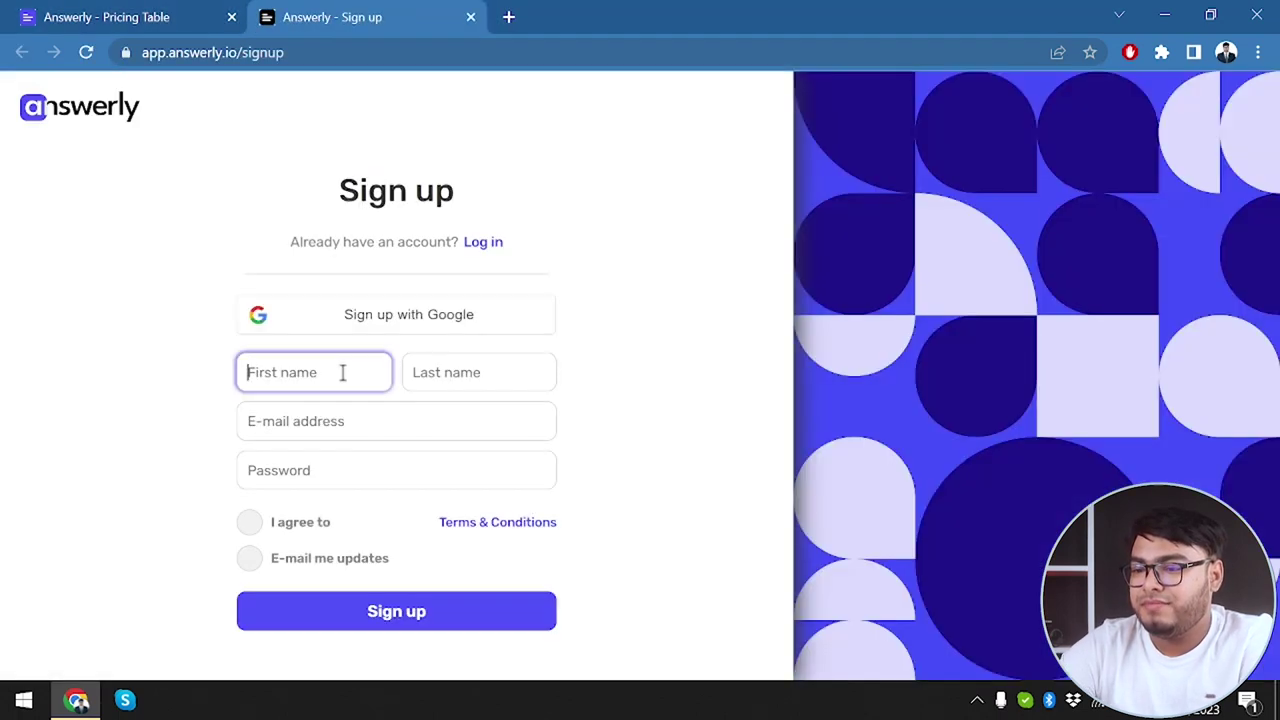
{"action": "left_click", "coordinate": [472, 320]}
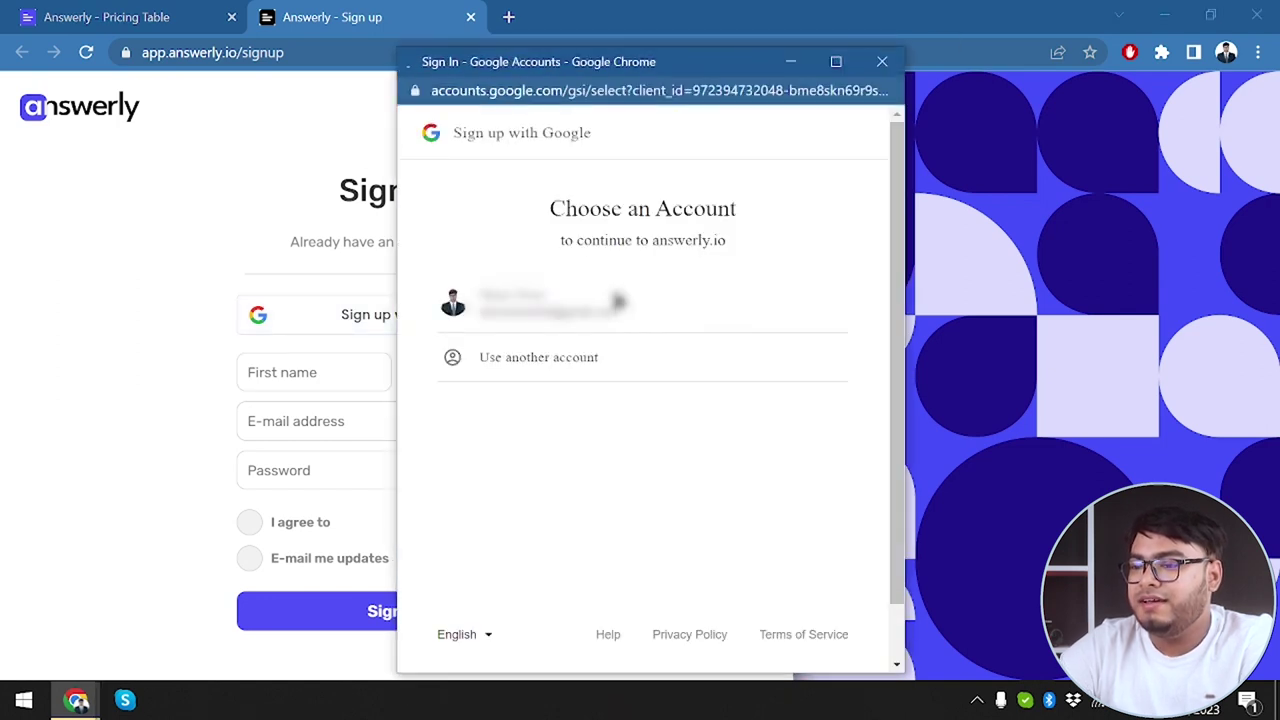
{"action": "left_click", "coordinate": [575, 312]}
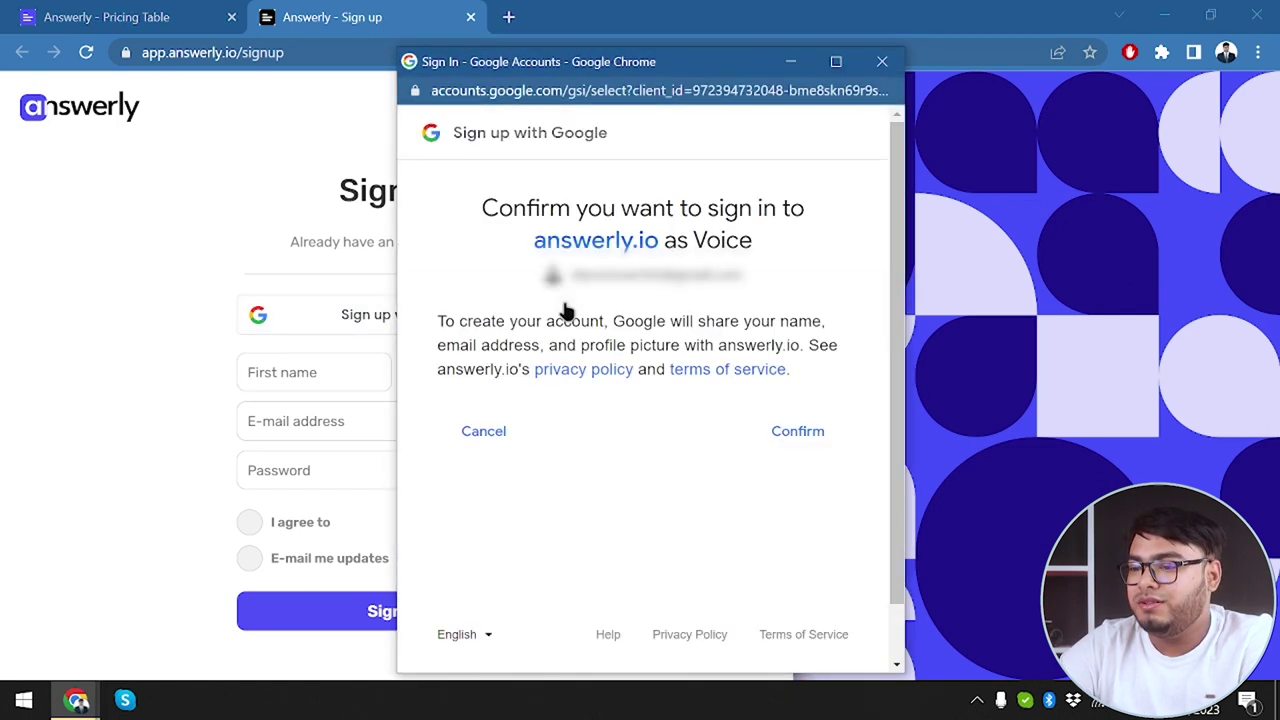
{"action": "left_click", "coordinate": [800, 443]}
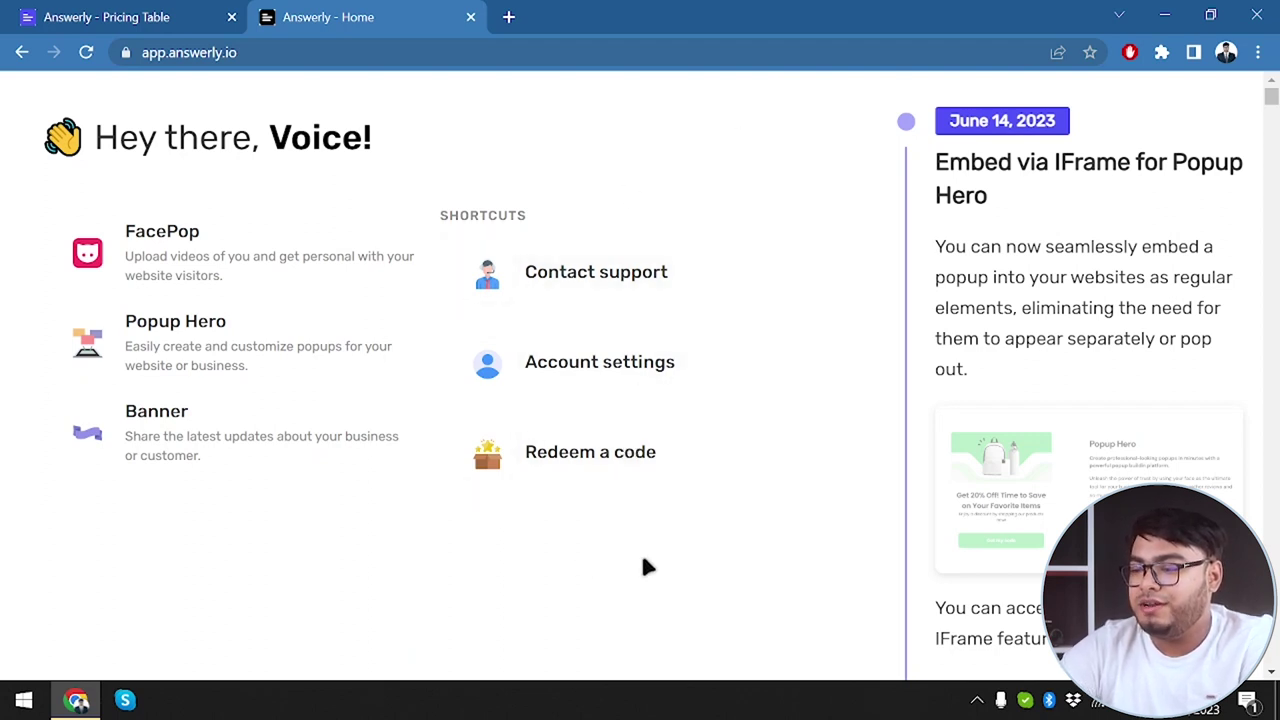
Step: Open the Popup Hero IFrame embed page and look through its settings list
{"action": "left_click", "coordinate": [762, 579]}
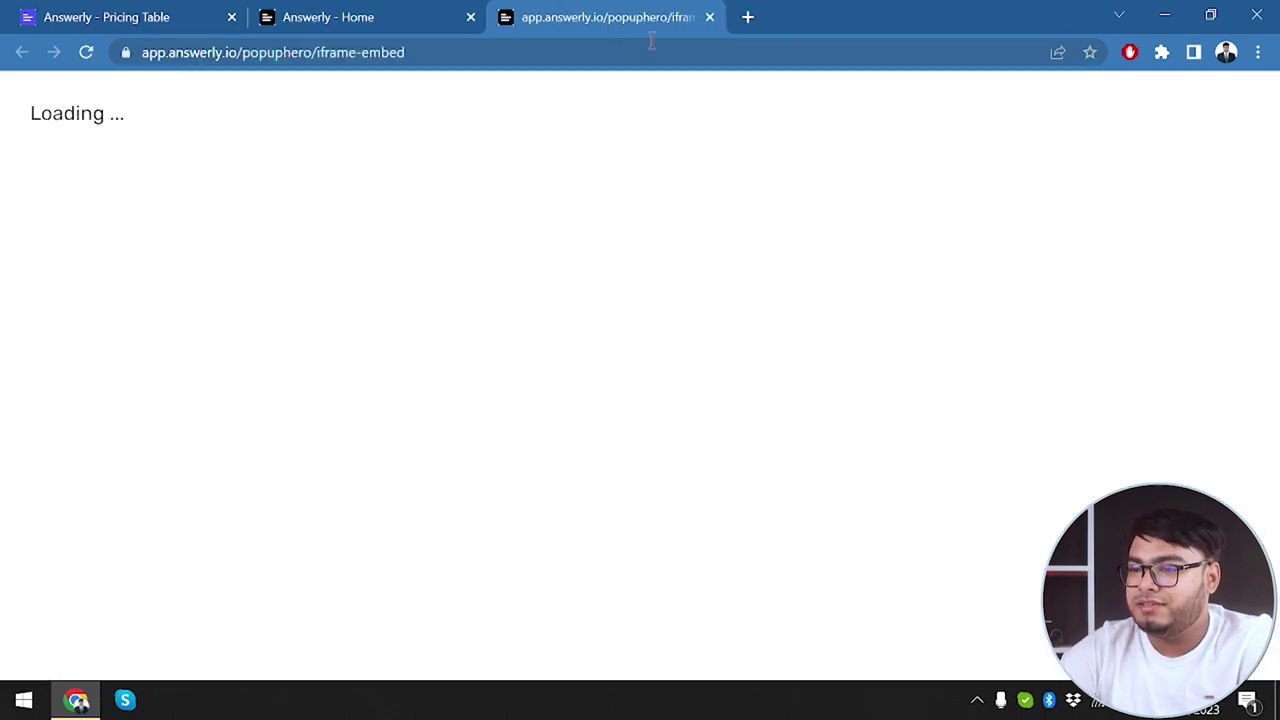
{"action": "left_click", "coordinate": [390, 14]}
{"action": "left_click", "coordinate": [575, 12]}
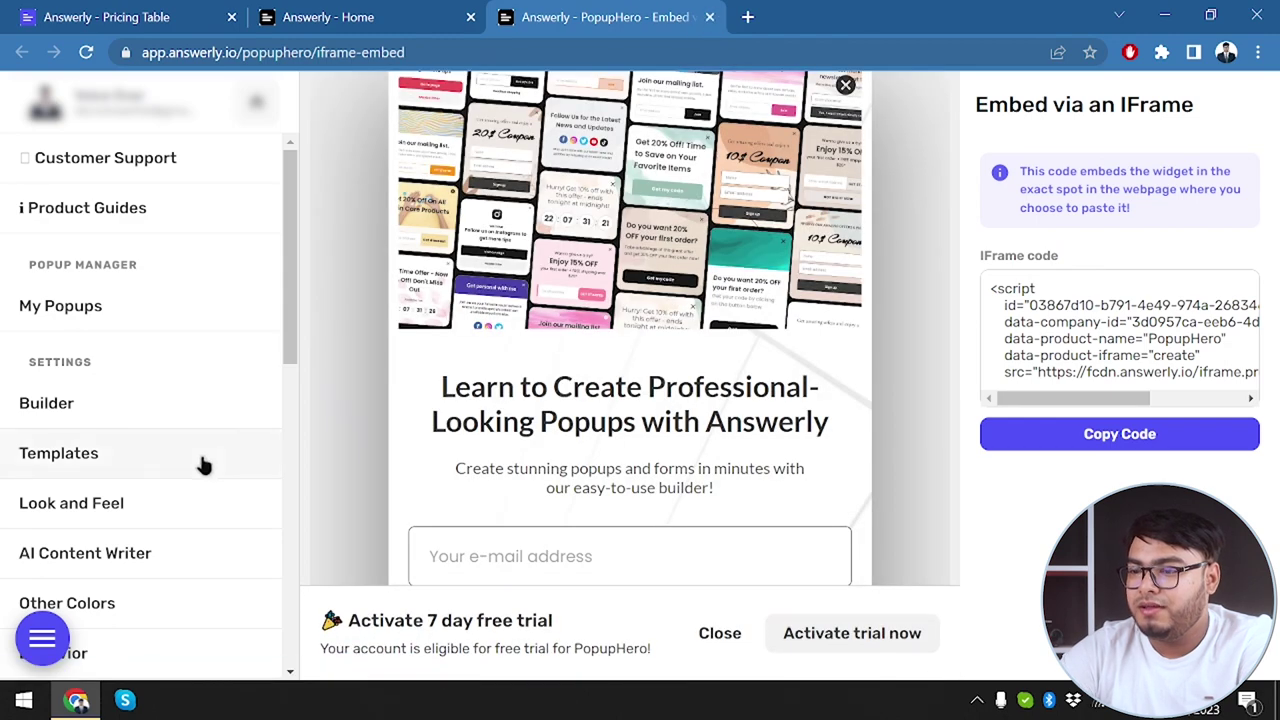
{"action": "scroll", "coordinate": [203, 466], "scroll_direction": "down", "scroll_amount": 4}
{"action": "scroll", "coordinate": [203, 466], "scroll_direction": "up", "scroll_amount": 3}
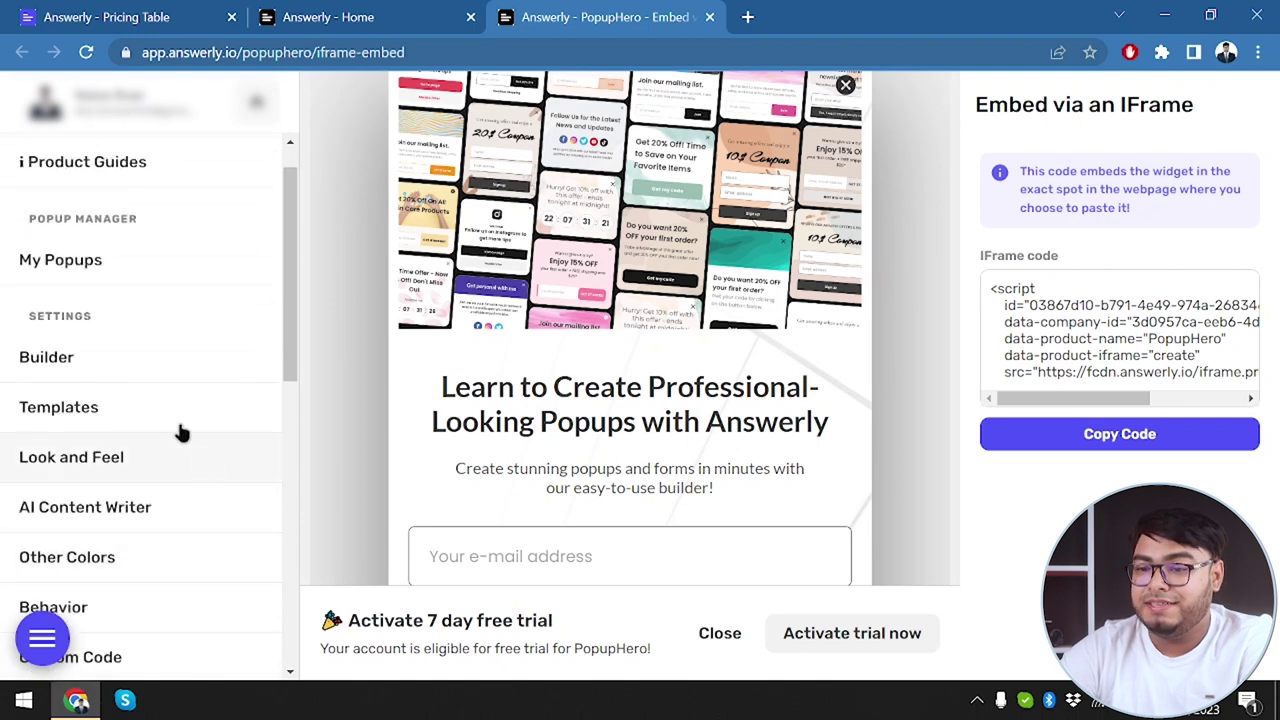
Step: Return to the Answerly home page, open the Banner product, and reload its Look and Feel page
{"action": "left_click", "coordinate": [410, 10]}
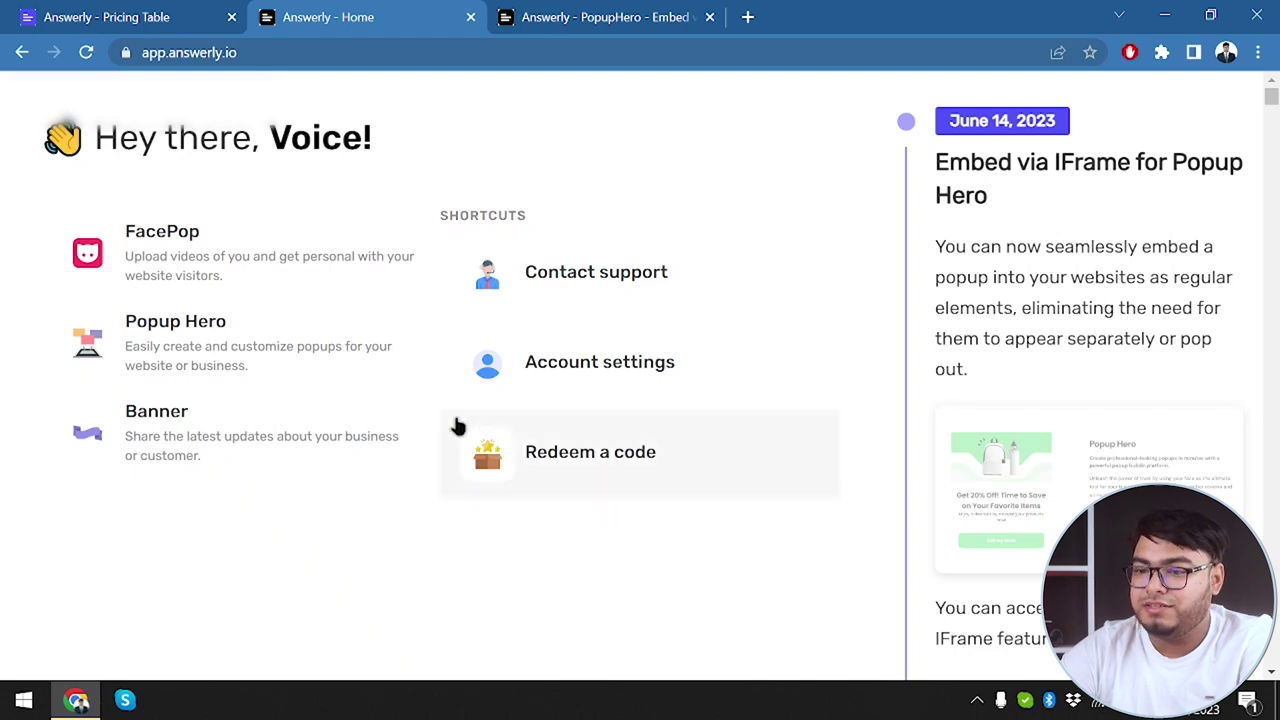
{"action": "left_click", "coordinate": [150, 422]}
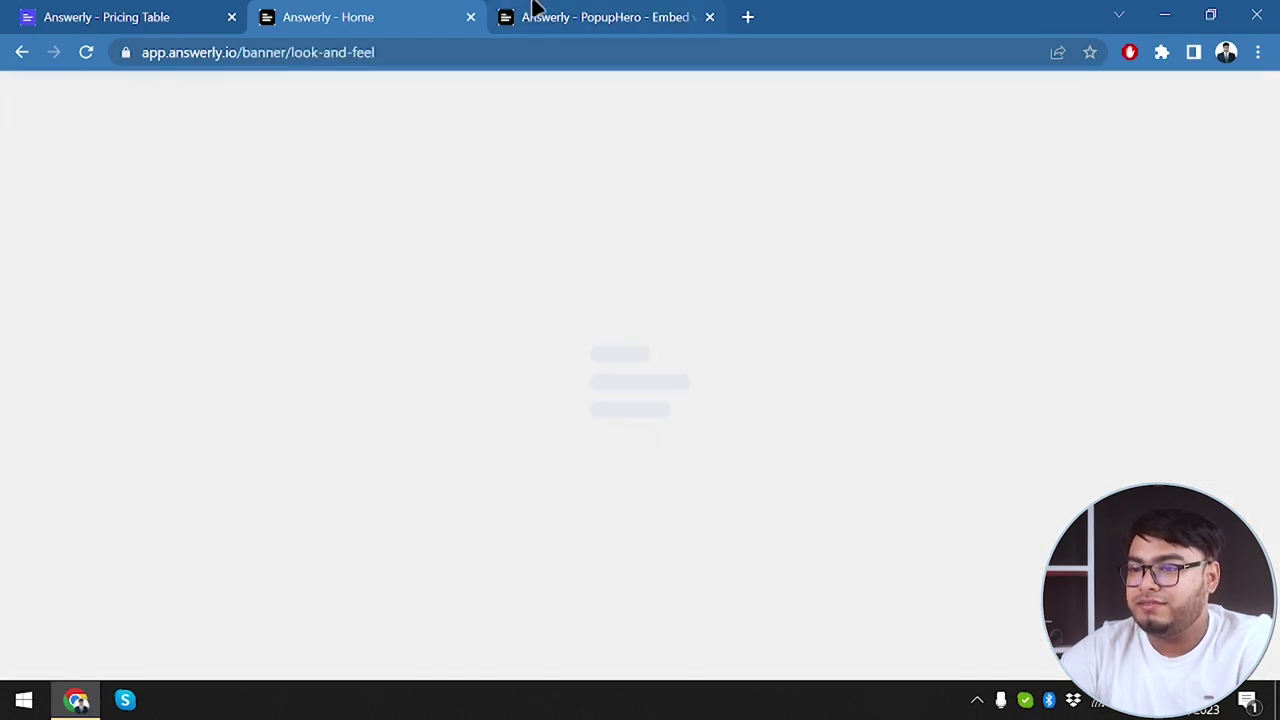
{"action": "left_click", "coordinate": [620, 8]}
{"action": "left_click", "coordinate": [315, 10]}
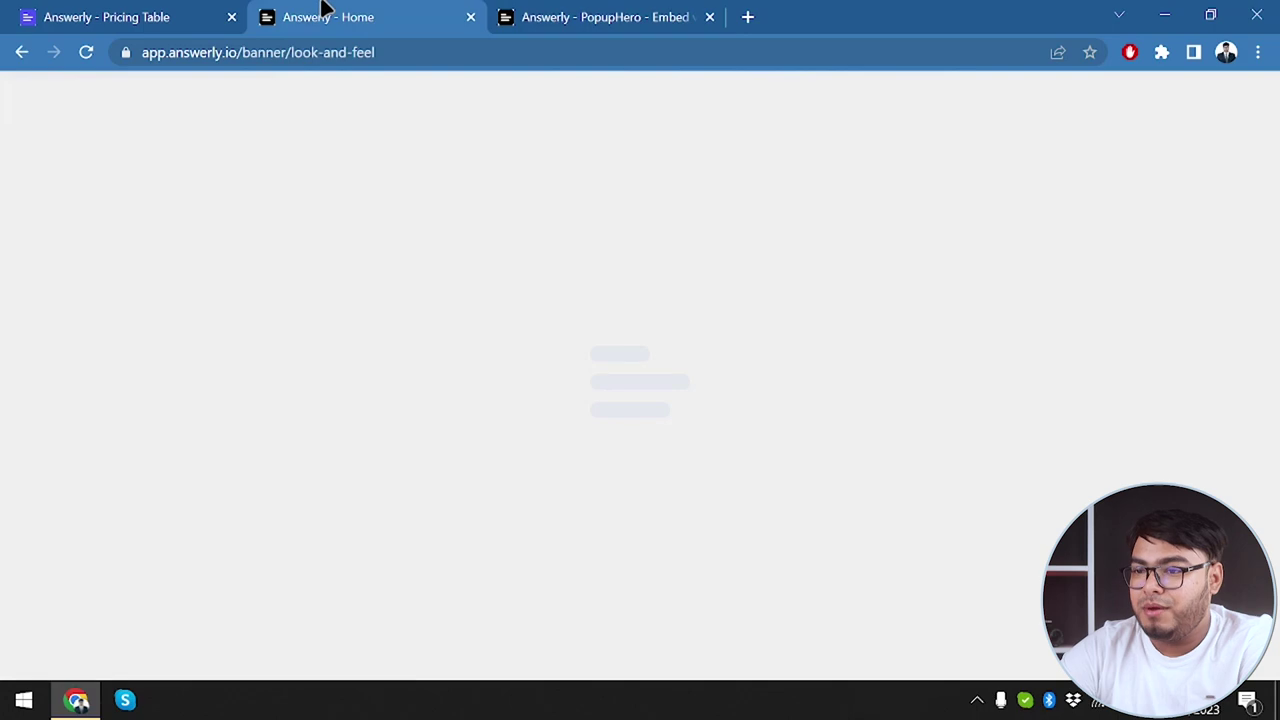
{"action": "left_click", "coordinate": [560, 8]}
{"action": "left_click", "coordinate": [345, 13]}
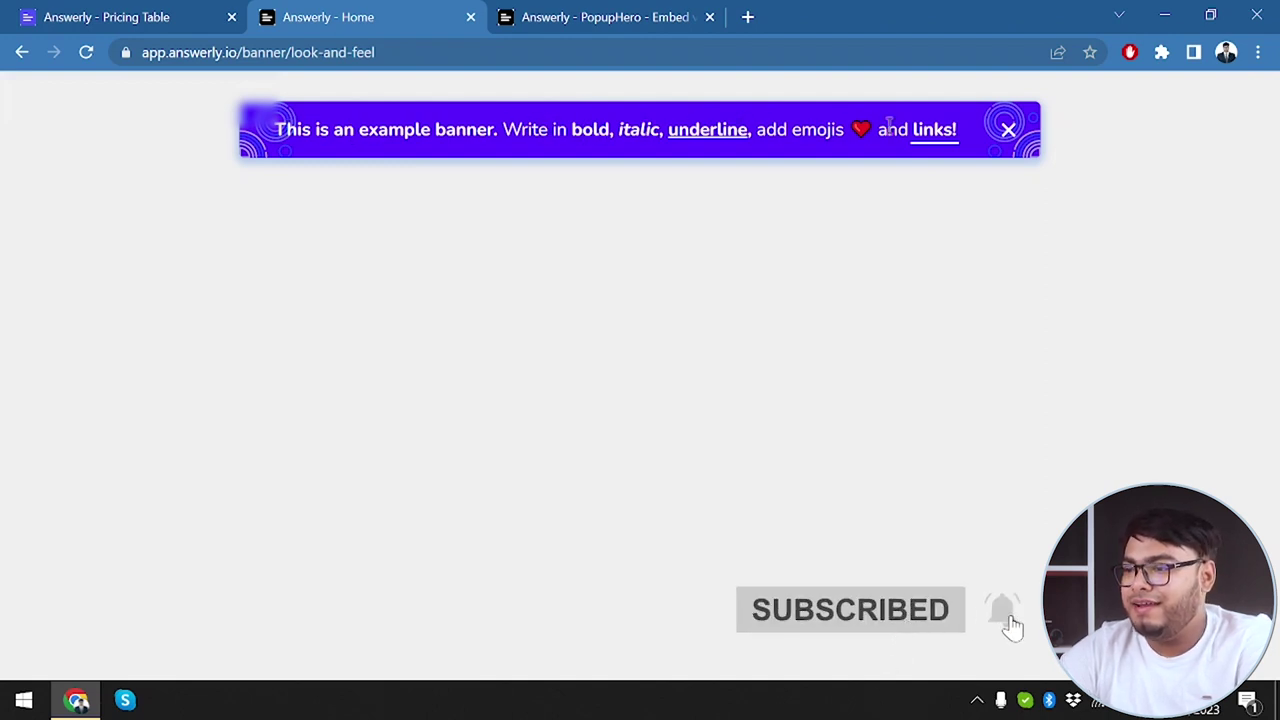
{"action": "left_click", "coordinate": [1008, 129]}
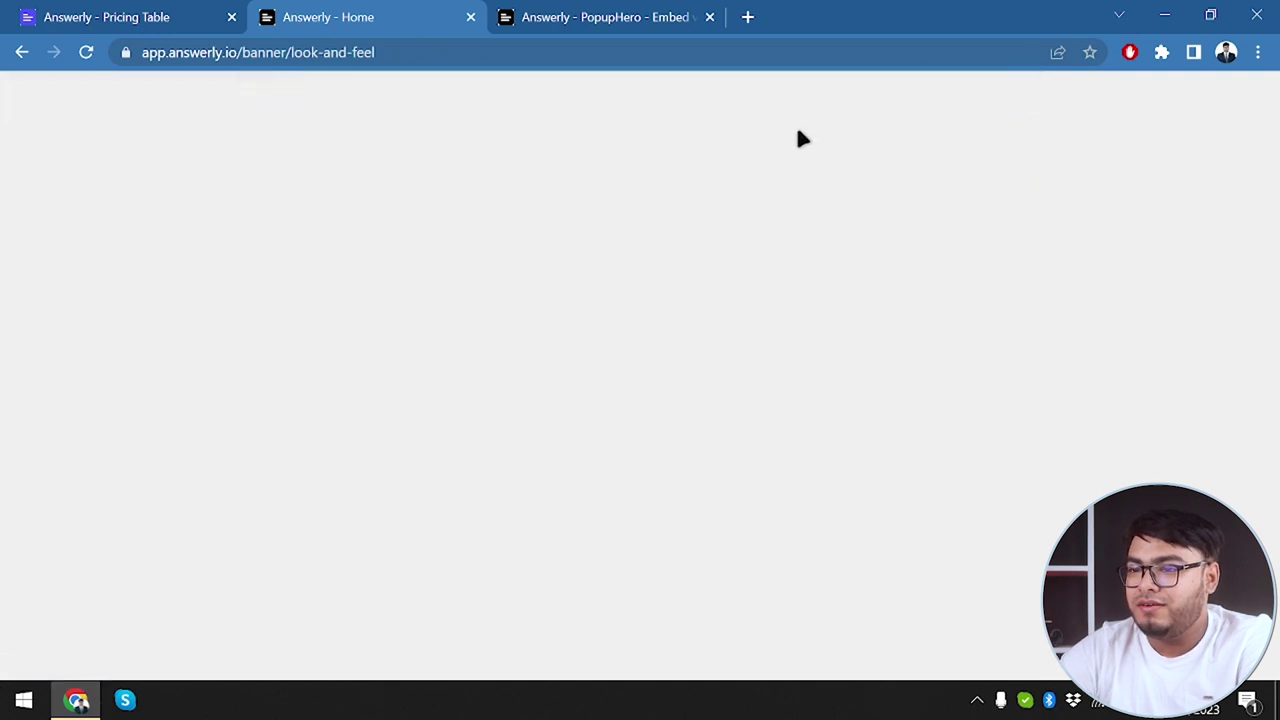
{"action": "left_click", "coordinate": [84, 54]}
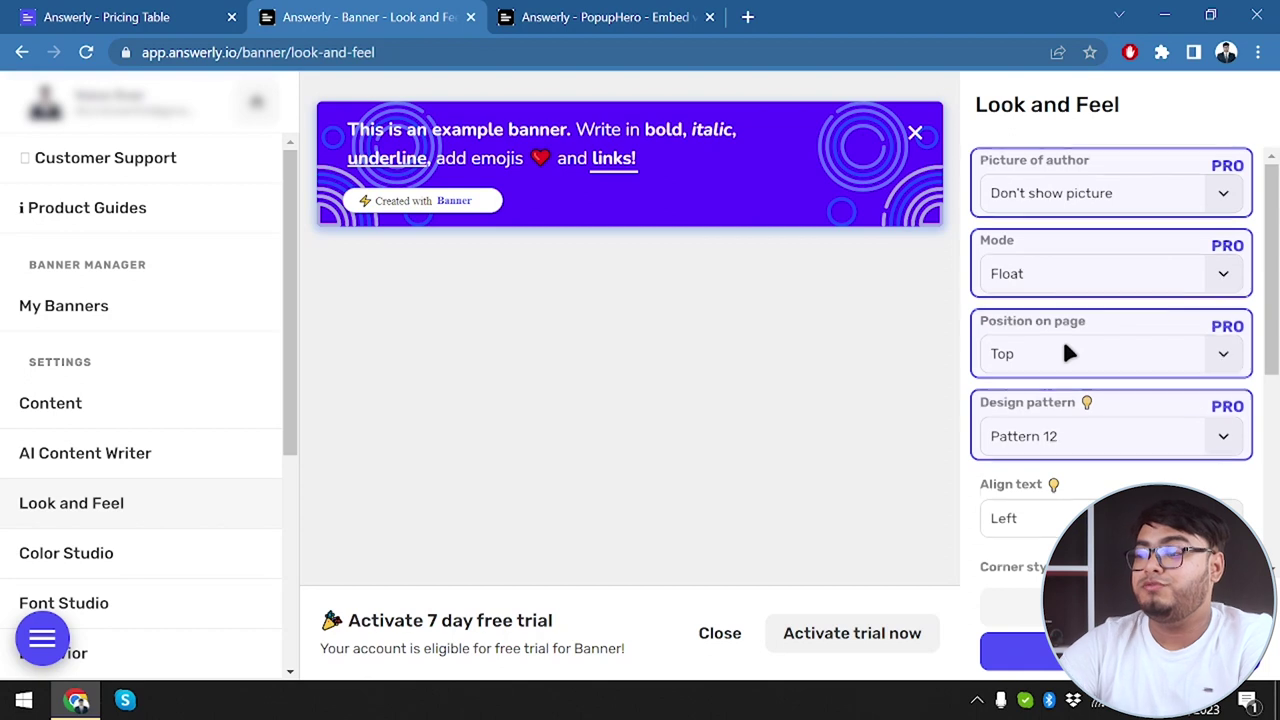
Step: Set the example banner's text alignment to Center in the Look and Feel settings
{"action": "scroll", "coordinate": [1066, 350], "scroll_direction": "down", "scroll_amount": 1}
{"action": "scroll", "coordinate": [1068, 350], "scroll_direction": "up", "scroll_amount": 1}
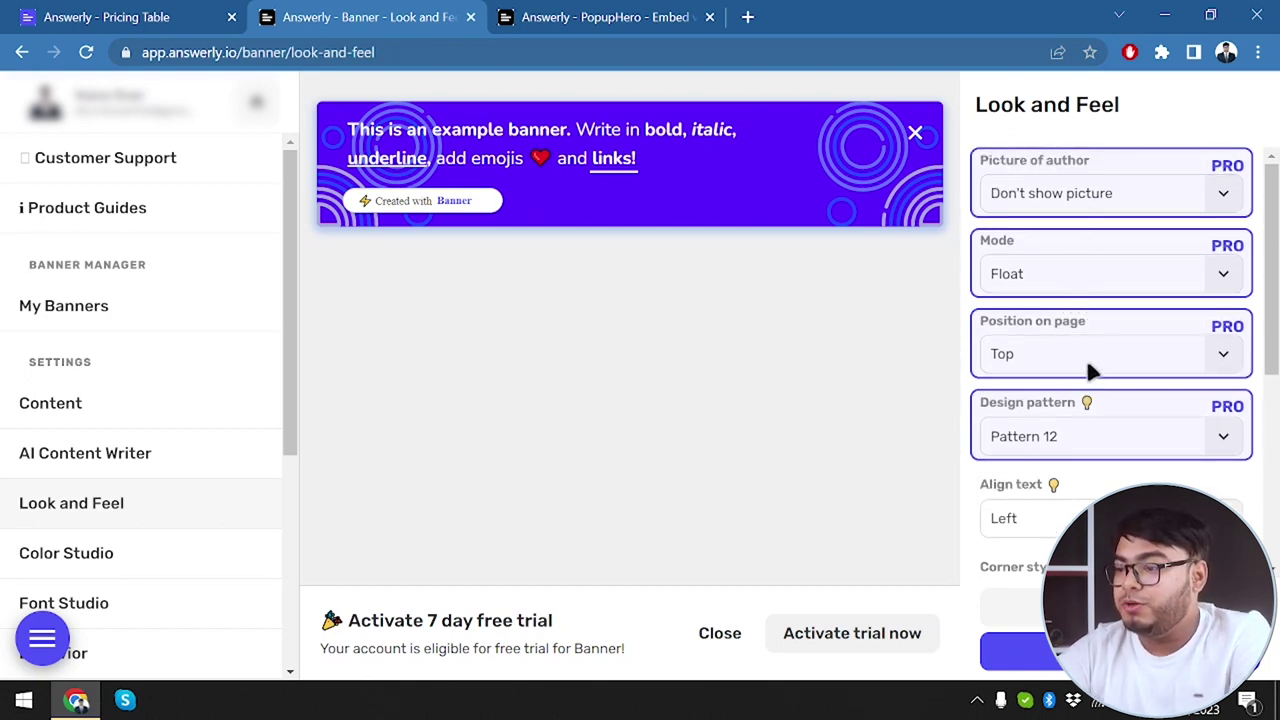
{"action": "scroll", "coordinate": [1100, 450], "scroll_direction": "down", "scroll_amount": 3}
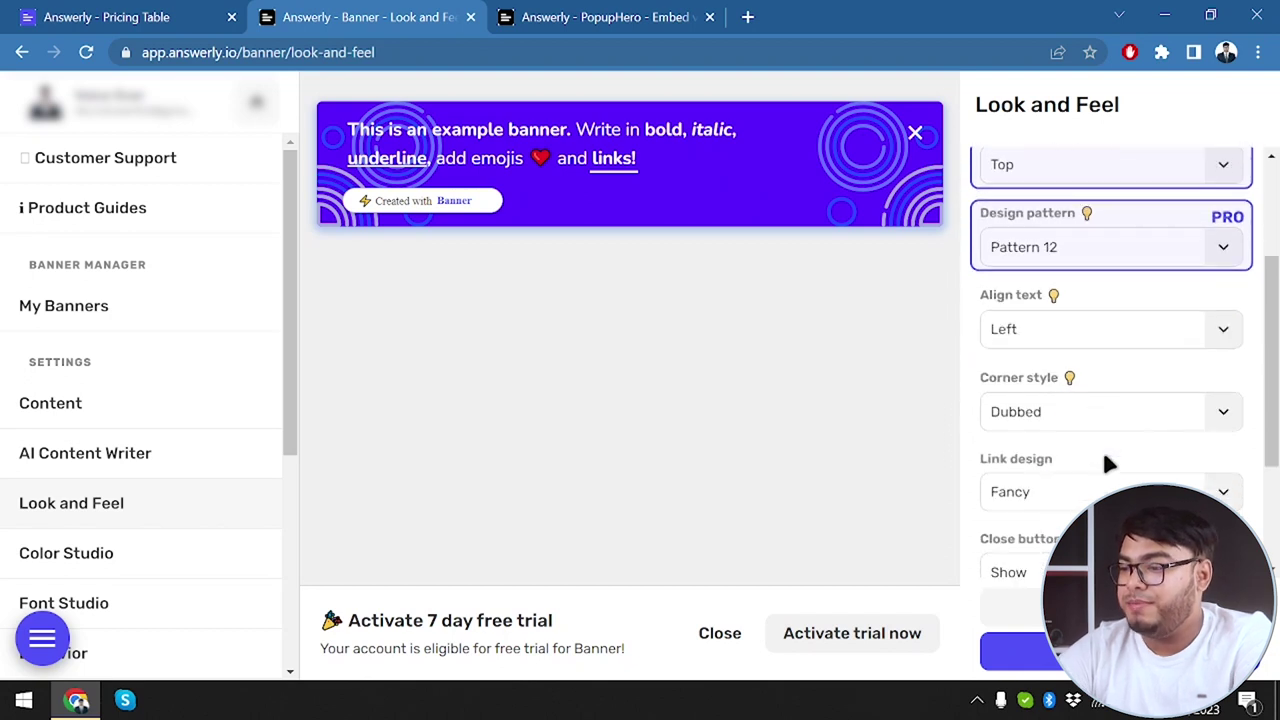
{"action": "left_click", "coordinate": [1224, 330]}
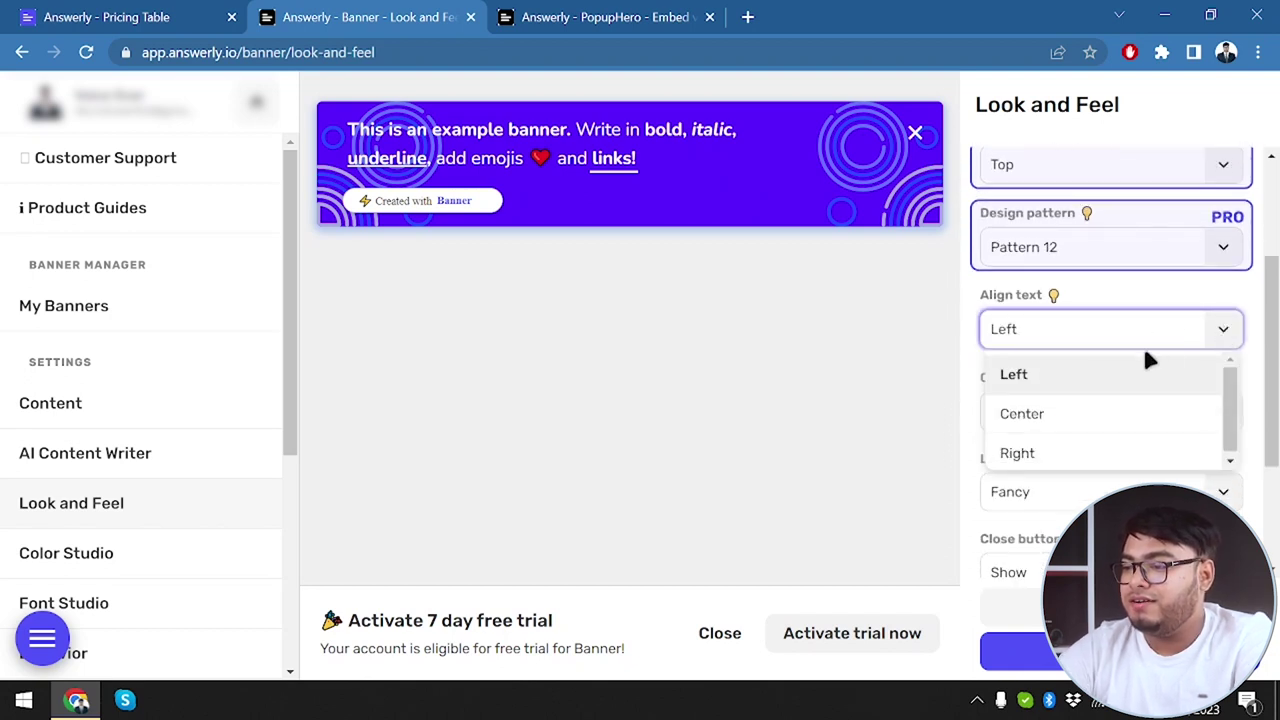
{"action": "left_click", "coordinate": [1066, 425]}
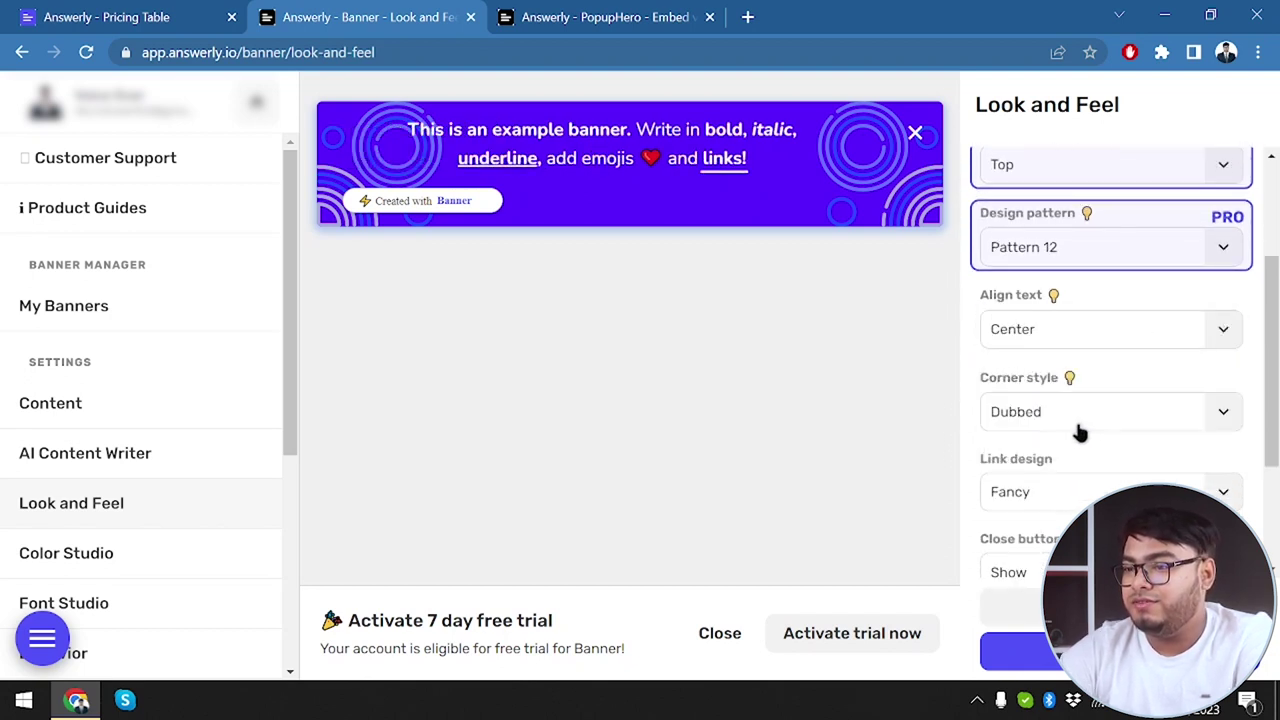
Step: Try the Right text alignment on the banner and set it back to Center
{"action": "left_click", "coordinate": [1224, 330]}
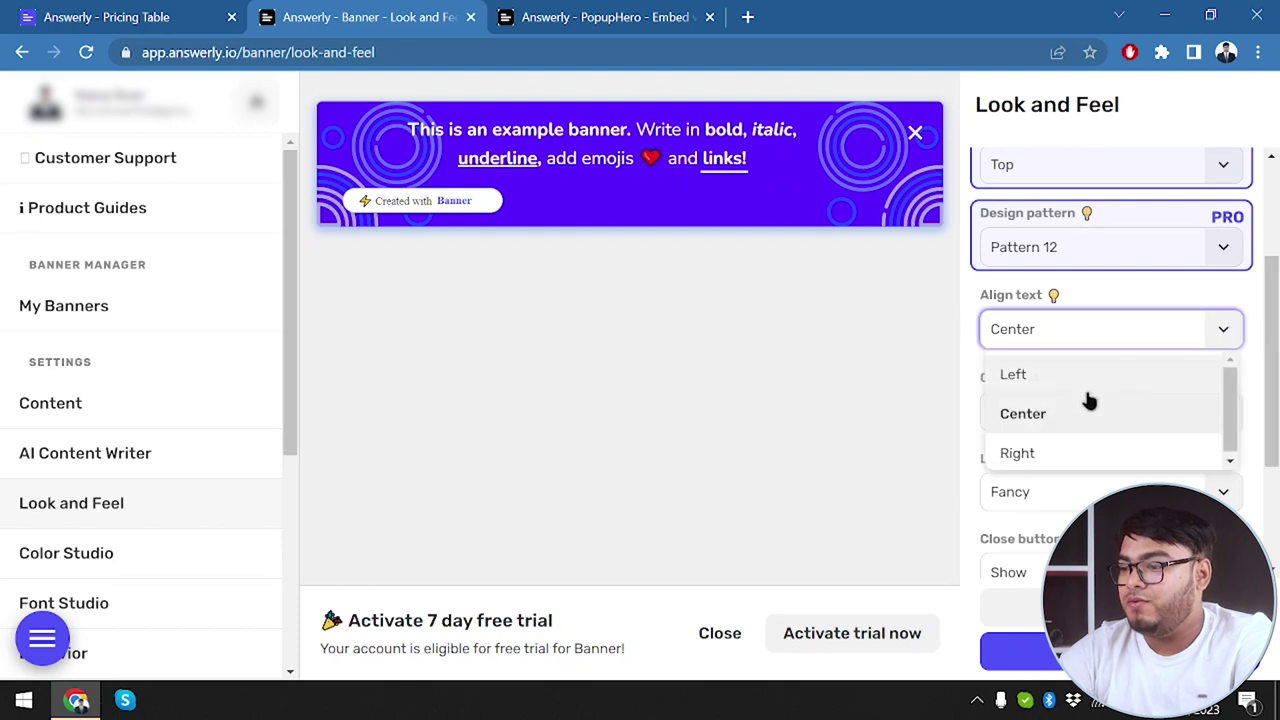
{"action": "left_click", "coordinate": [1036, 453]}
{"action": "left_click", "coordinate": [1224, 330]}
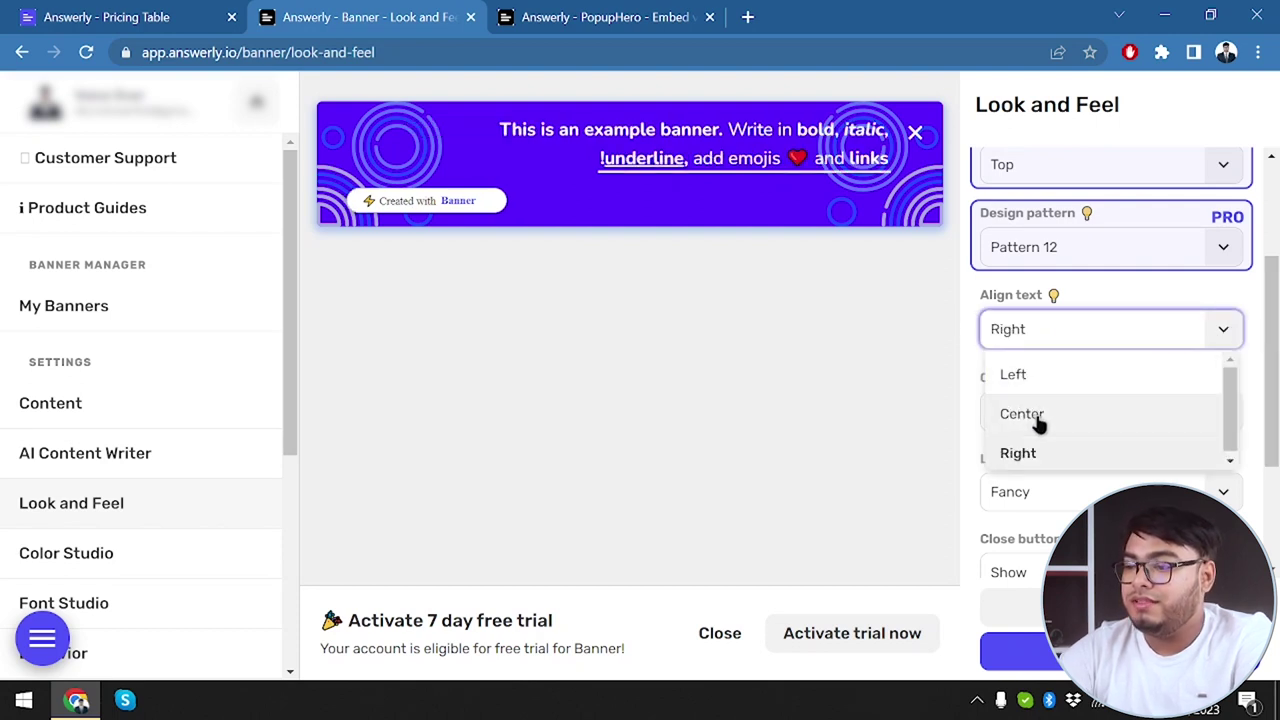
{"action": "left_click", "coordinate": [1040, 420]}
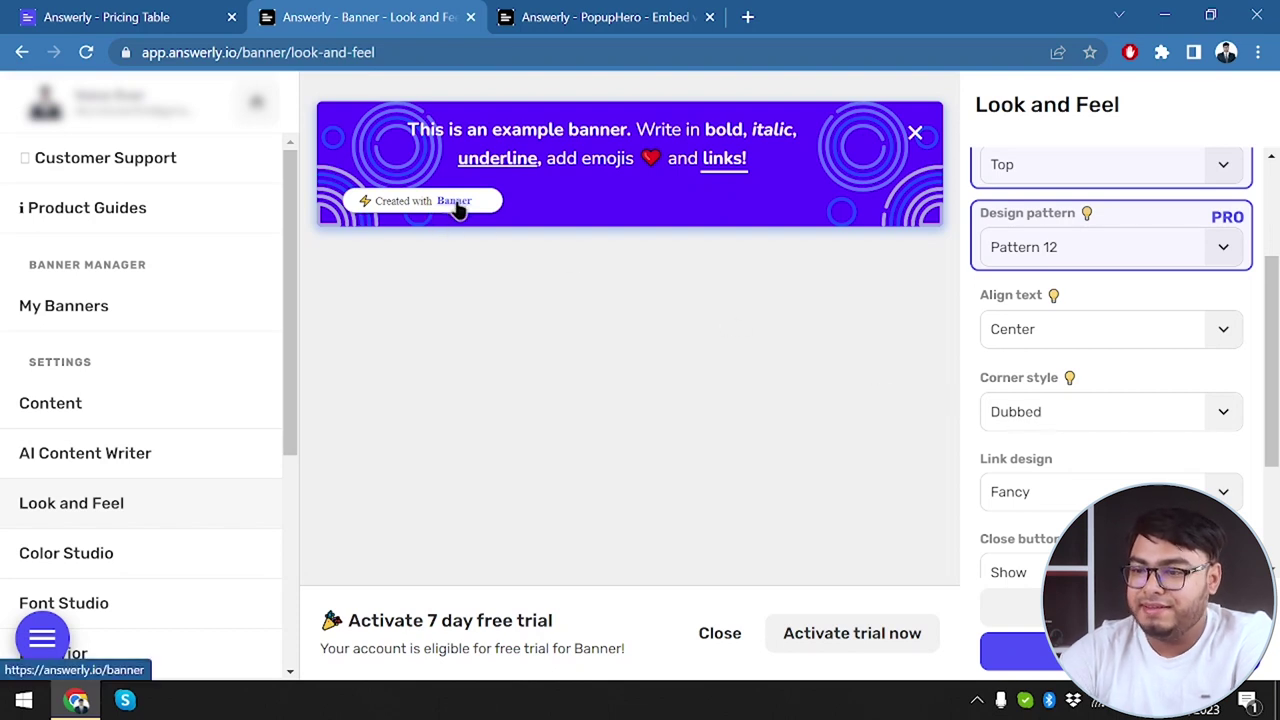
Step: Try the Cornered and Dubbed corner styles on the banner, and set the corner style to Round
{"action": "left_click", "coordinate": [1230, 424]}
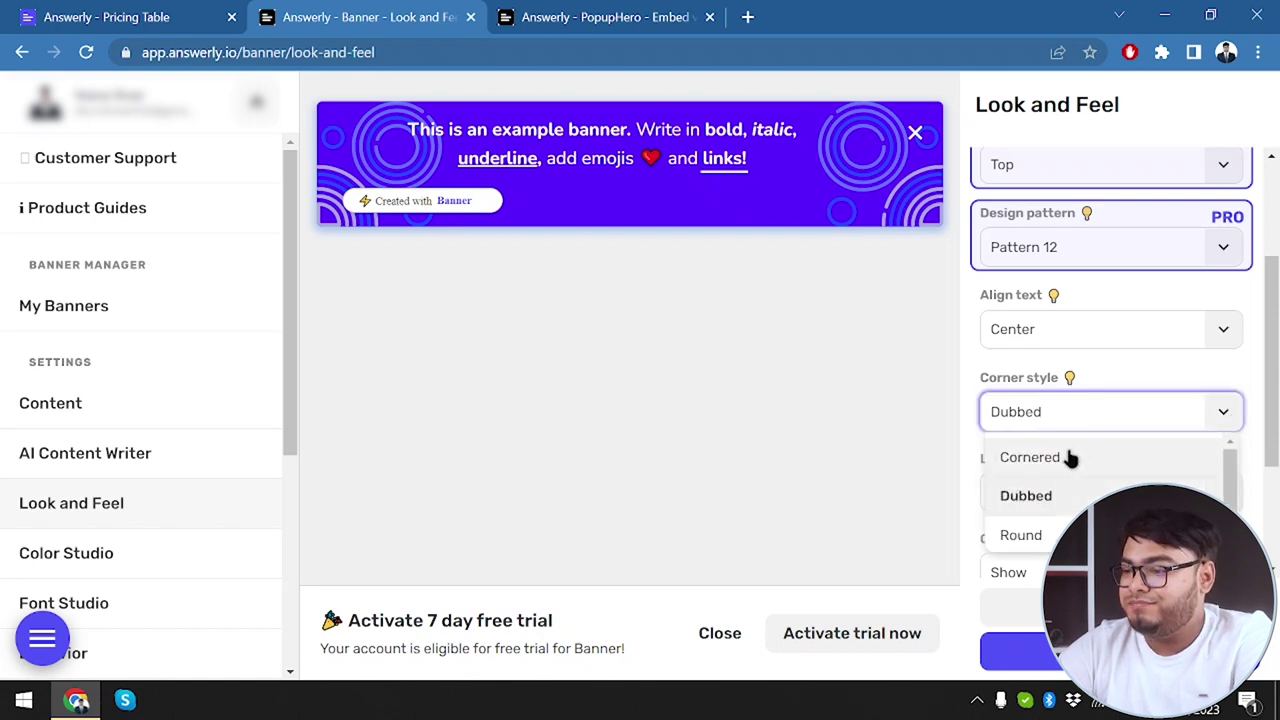
{"action": "left_click", "coordinate": [1100, 457]}
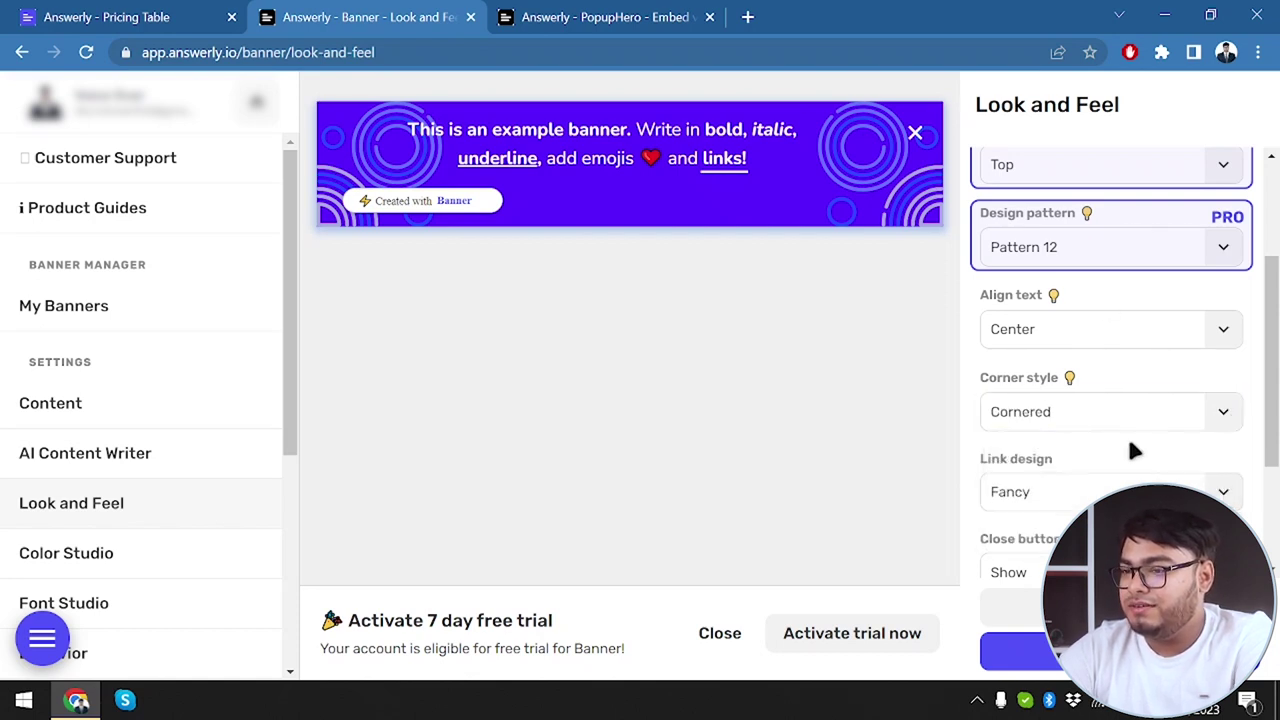
{"action": "left_click", "coordinate": [1232, 420]}
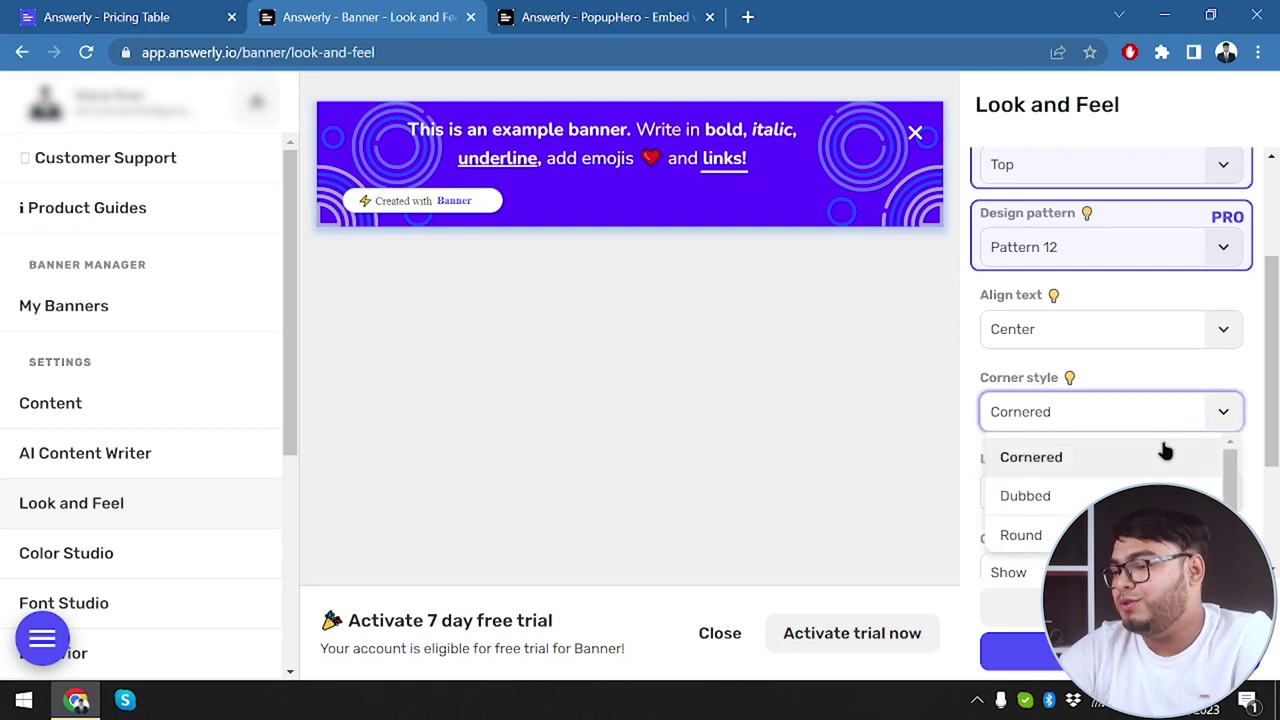
{"action": "left_click", "coordinate": [1055, 505]}
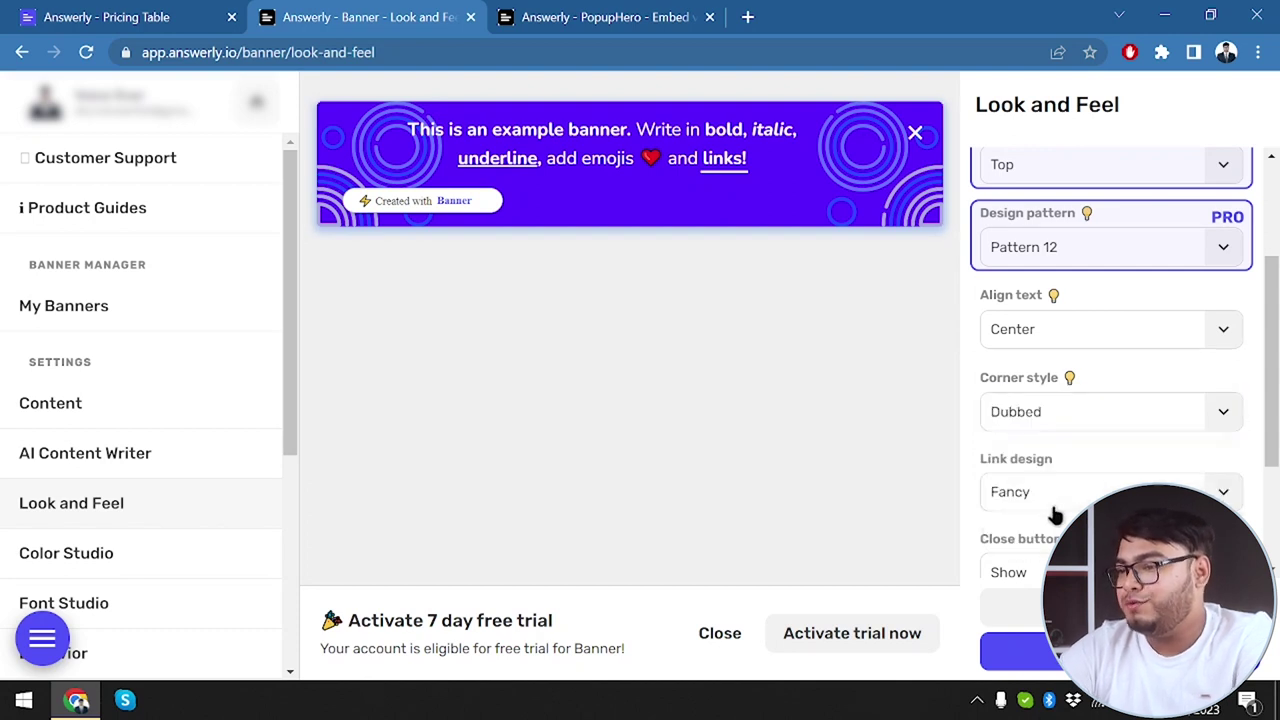
{"action": "left_click", "coordinate": [1240, 423]}
{"action": "left_click", "coordinate": [1054, 534]}
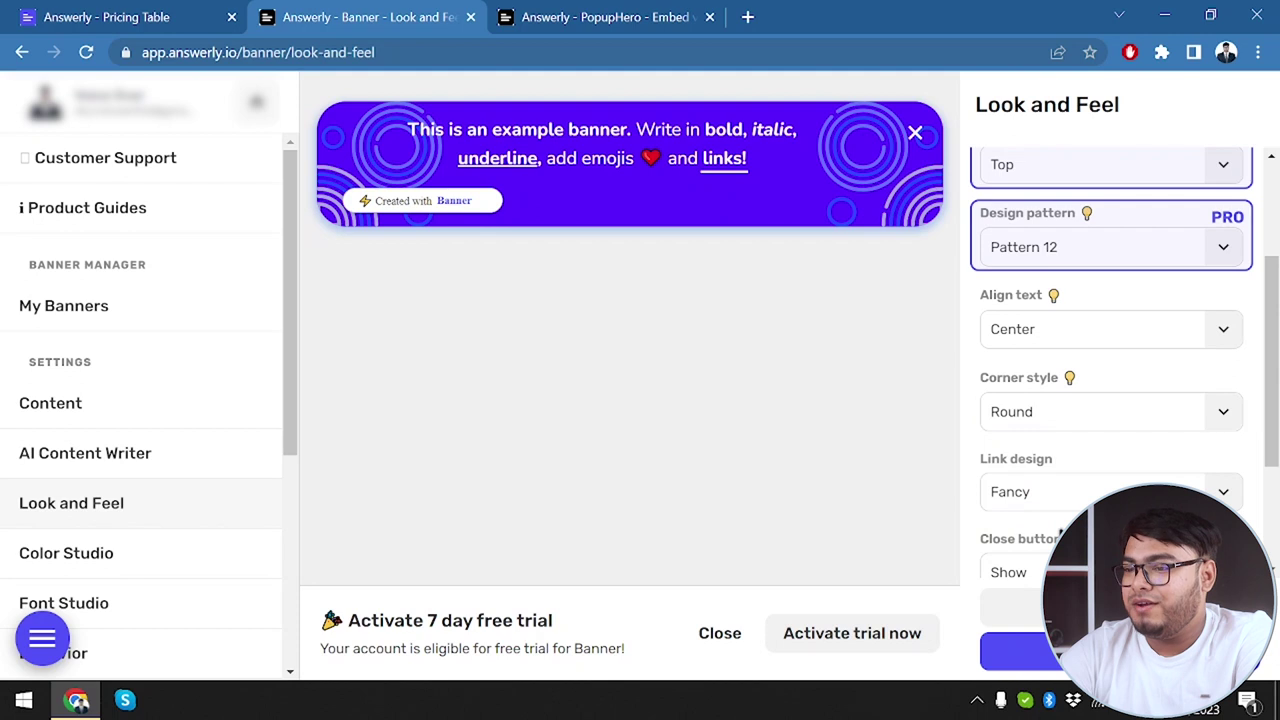
Step: Set the banner's link design to Button
{"action": "scroll", "coordinate": [1025, 485], "scroll_direction": "down", "scroll_amount": 2}
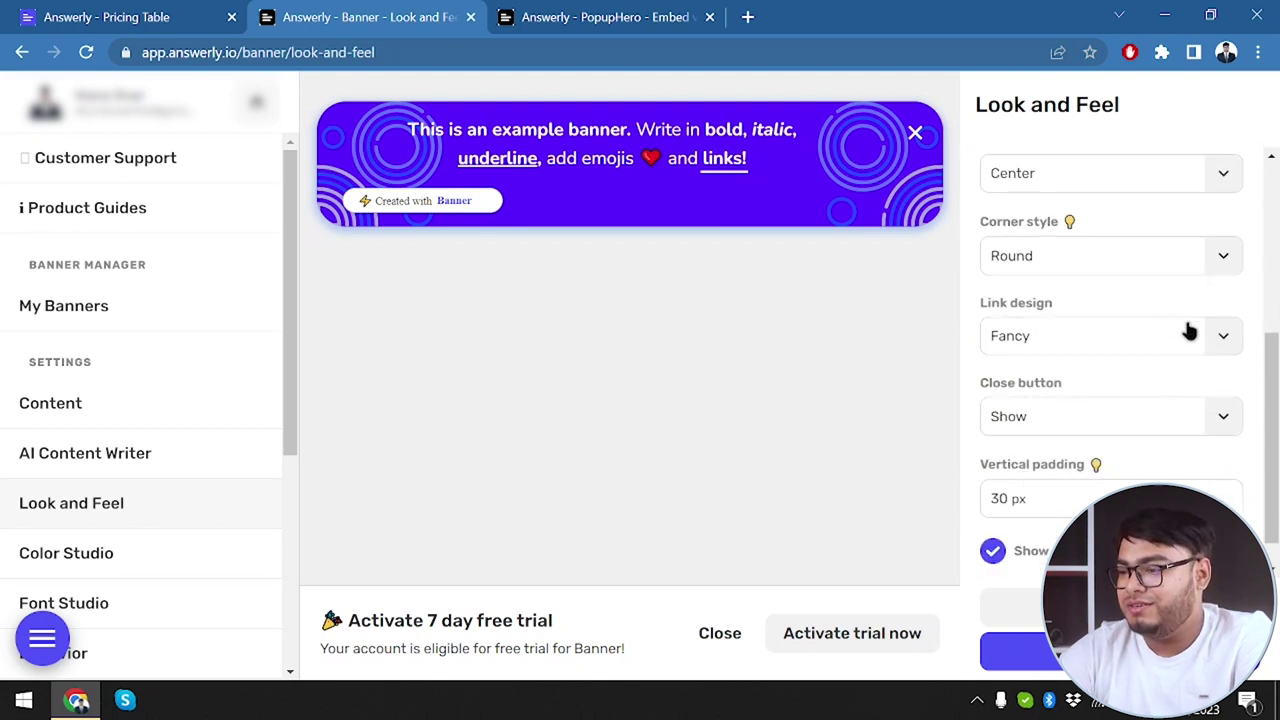
{"action": "left_click", "coordinate": [1226, 338]}
{"action": "left_click", "coordinate": [1062, 421]}
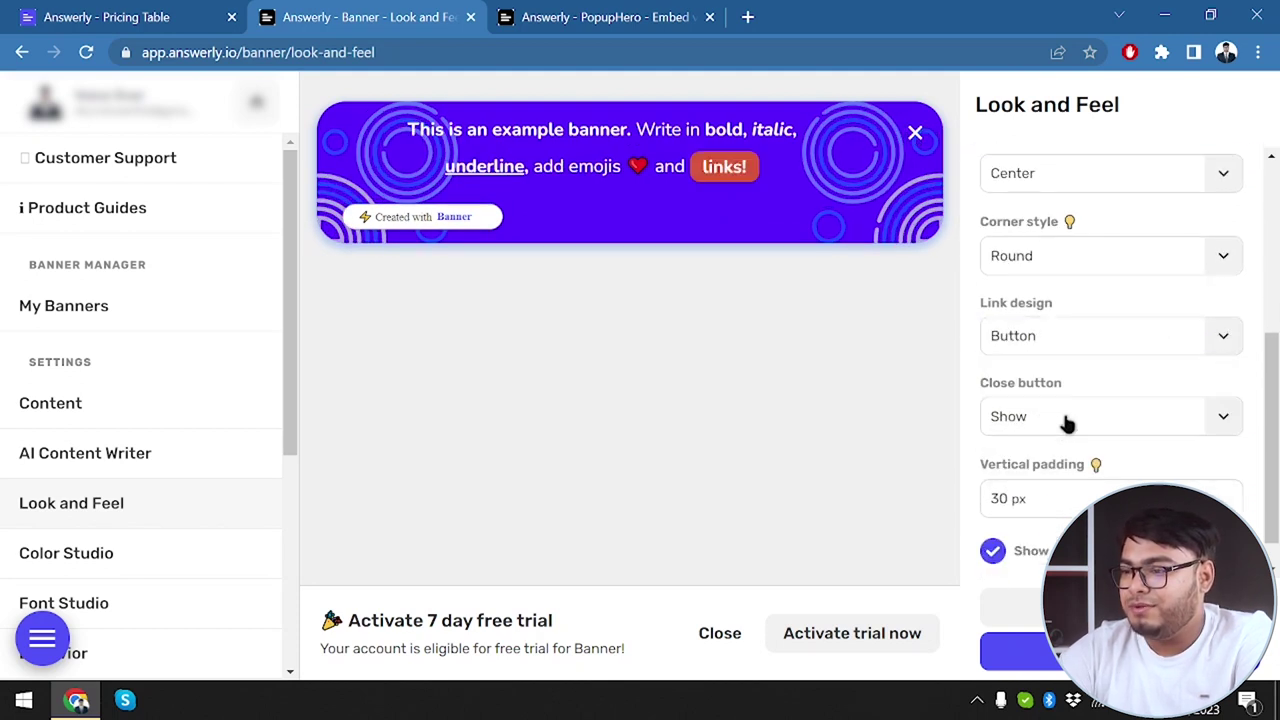
Step: Try the Fancy and Normal link designs on the banner and return the link design to Button
{"action": "left_click", "coordinate": [1205, 347]}
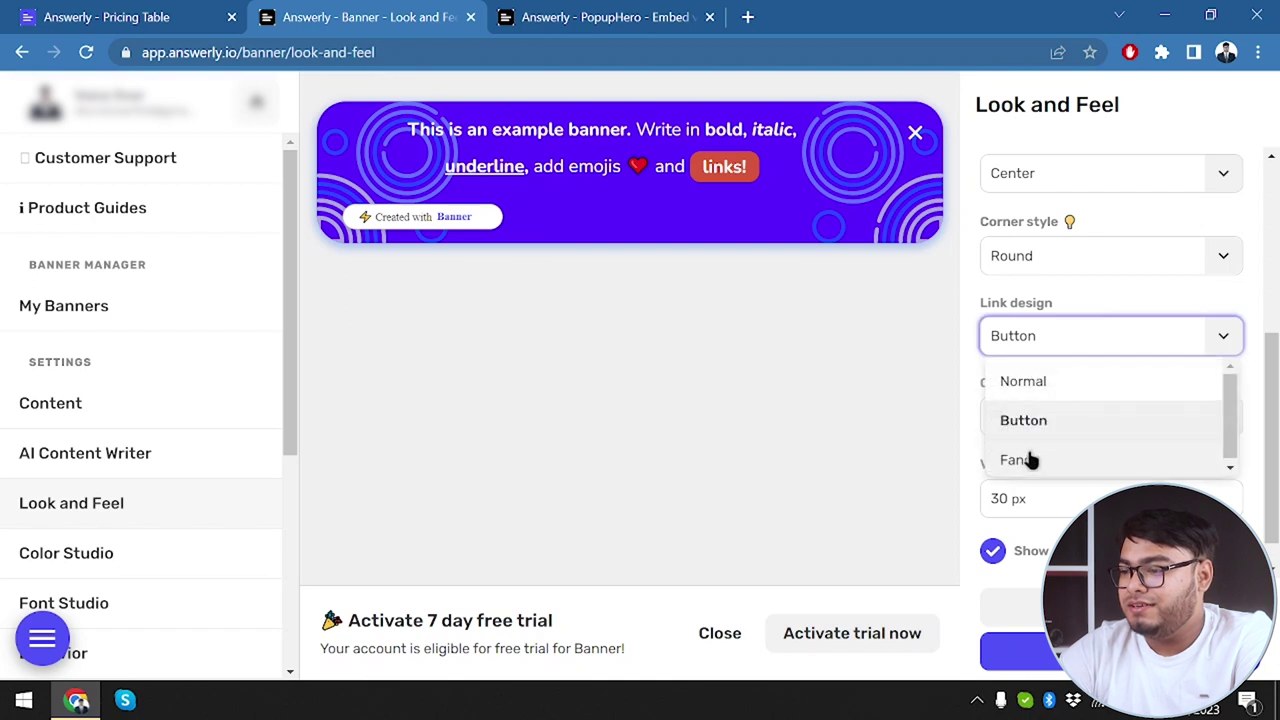
{"action": "left_click", "coordinate": [1031, 458]}
{"action": "left_click", "coordinate": [1217, 340]}
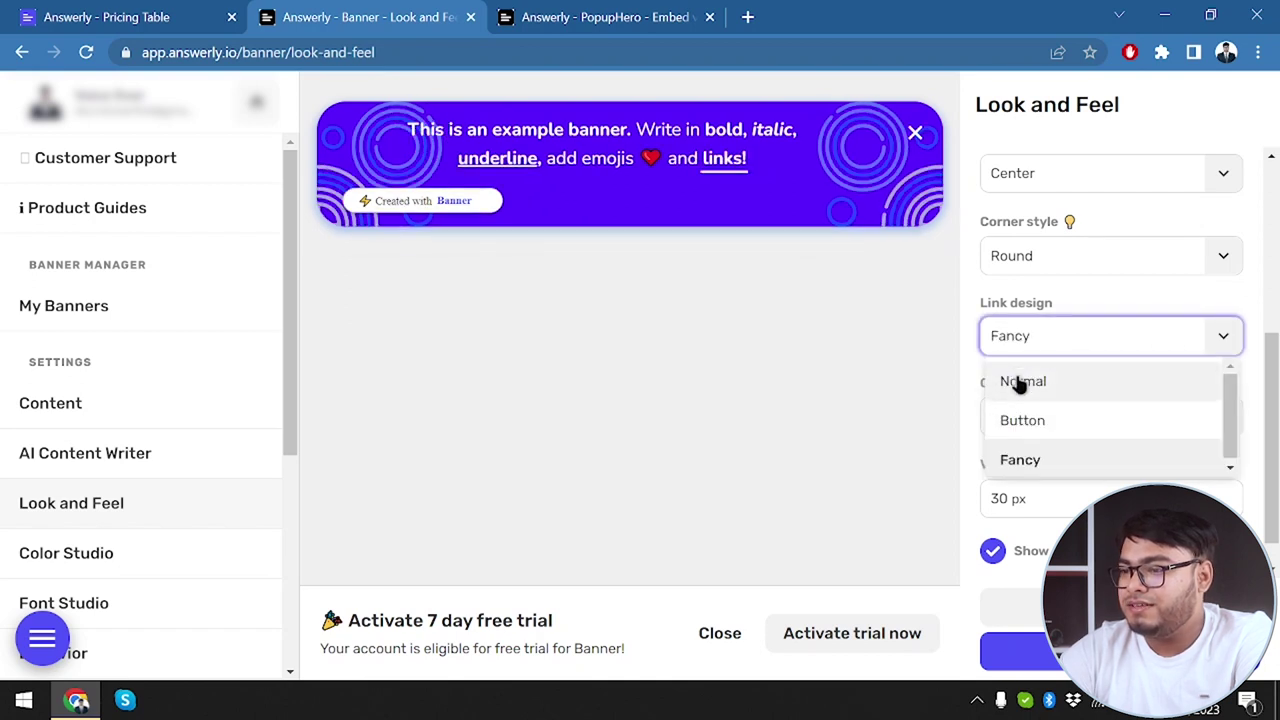
{"action": "left_click", "coordinate": [1020, 378]}
{"action": "left_click", "coordinate": [1230, 340]}
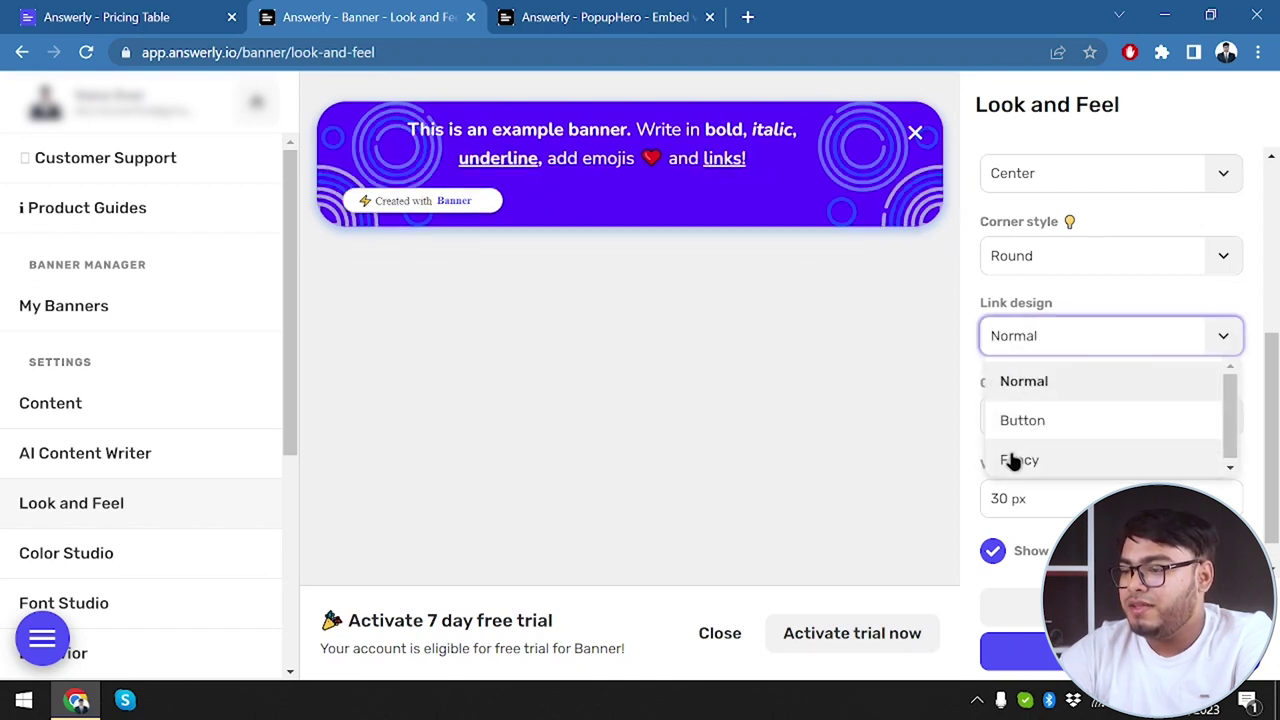
{"action": "left_click", "coordinate": [1017, 460]}
{"action": "left_click", "coordinate": [1222, 342]}
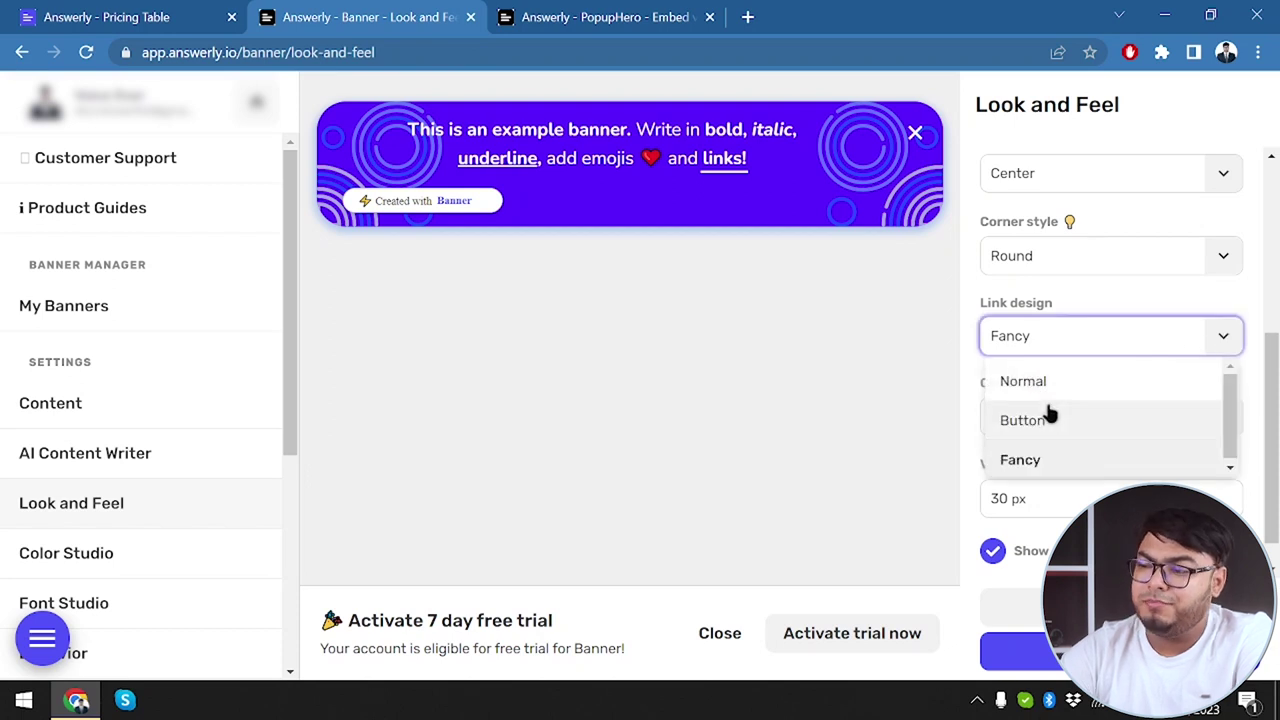
{"action": "left_click", "coordinate": [1047, 416]}
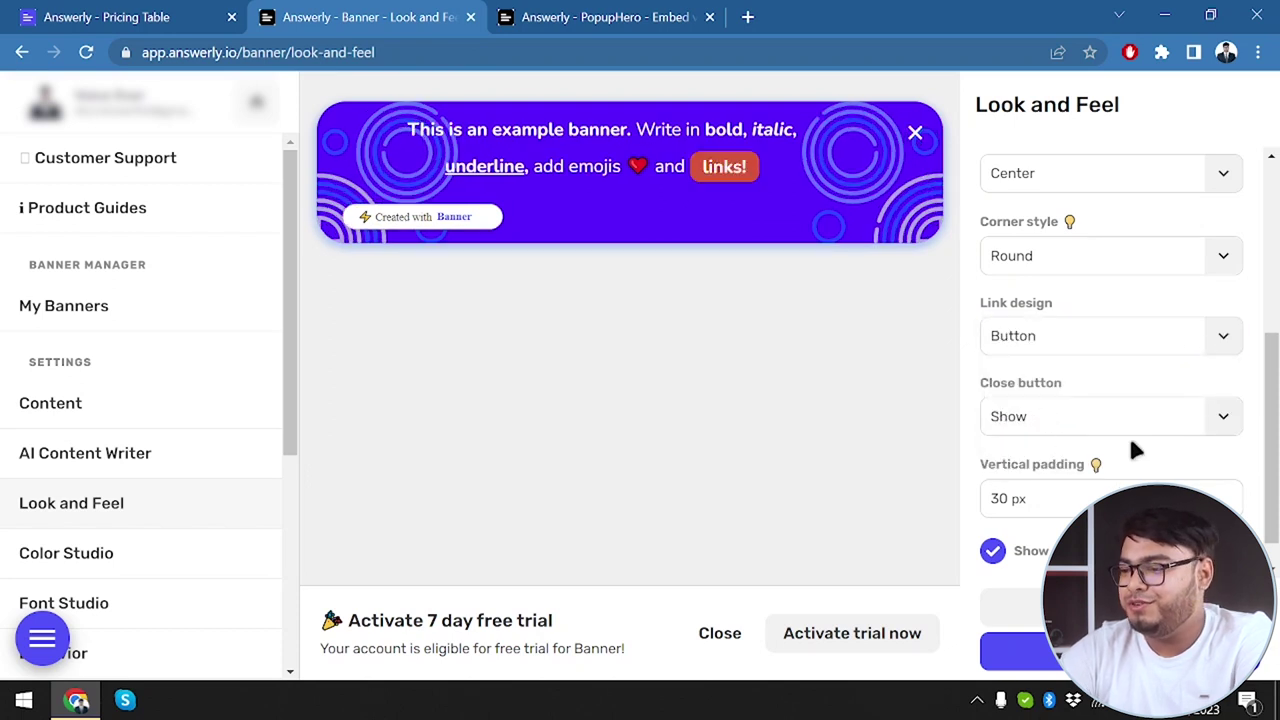
Step: Try hiding the banner's close button and set it back to Show
{"action": "left_click", "coordinate": [1230, 428]}
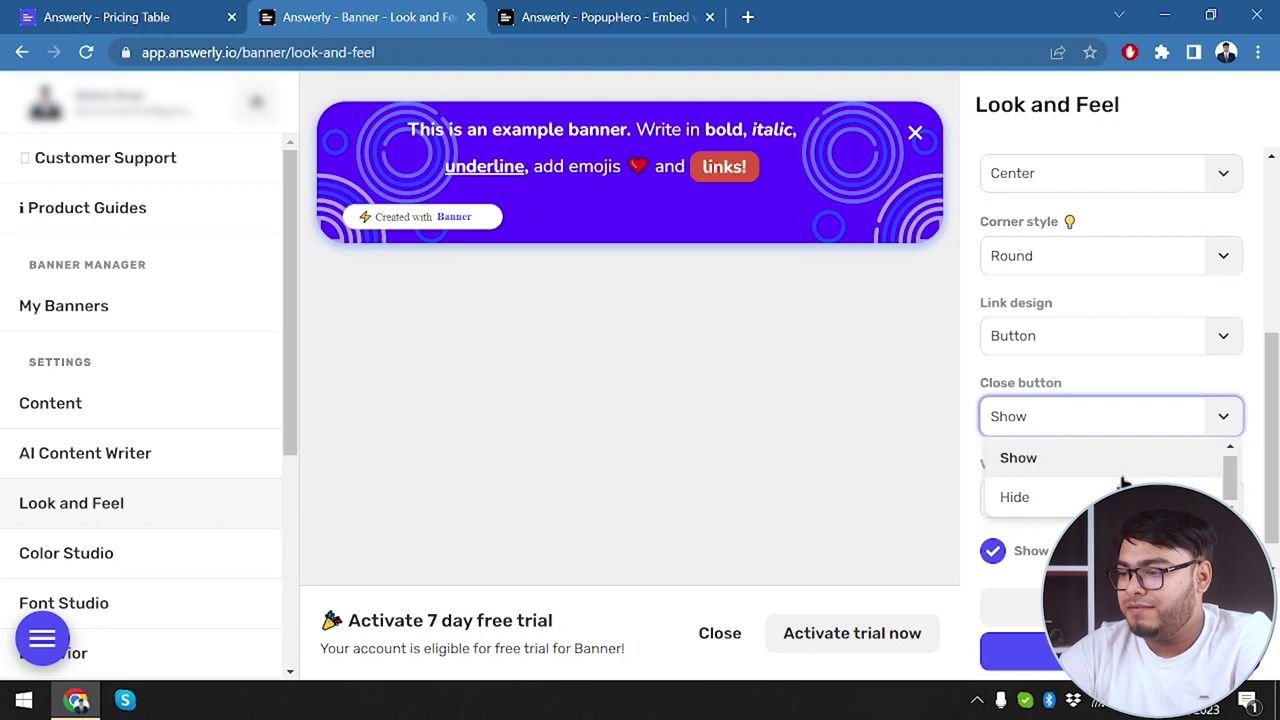
{"action": "left_click", "coordinate": [1120, 492]}
{"action": "left_click", "coordinate": [1222, 420]}
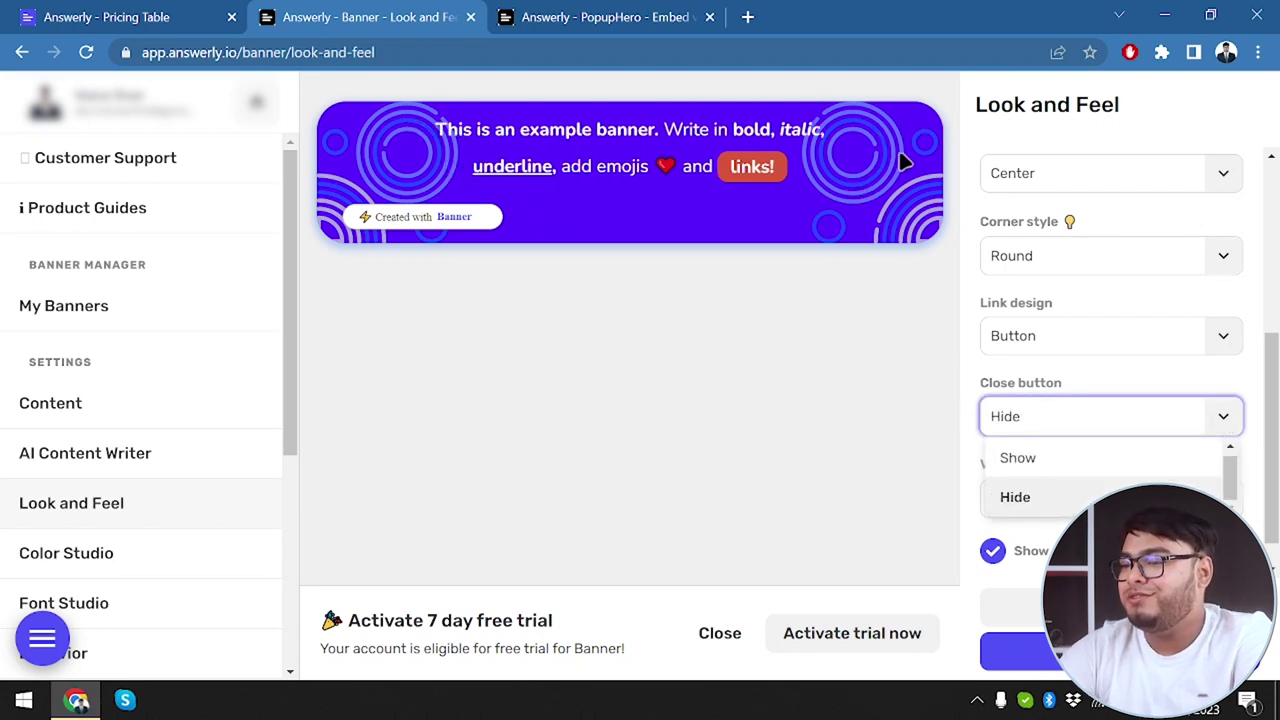
{"action": "left_click", "coordinate": [1112, 459]}
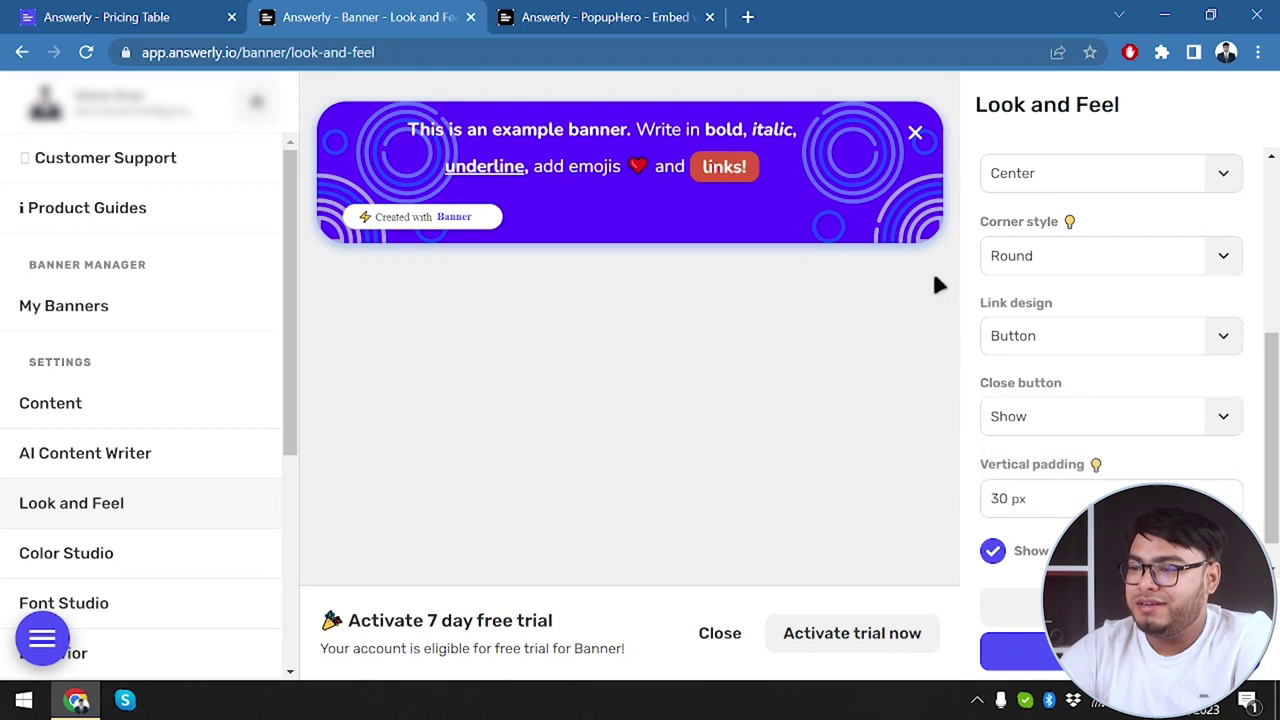
Step: Close the previewed banner and the free trial offer, and reload the page to bring the banner back
{"action": "left_click", "coordinate": [915, 134]}
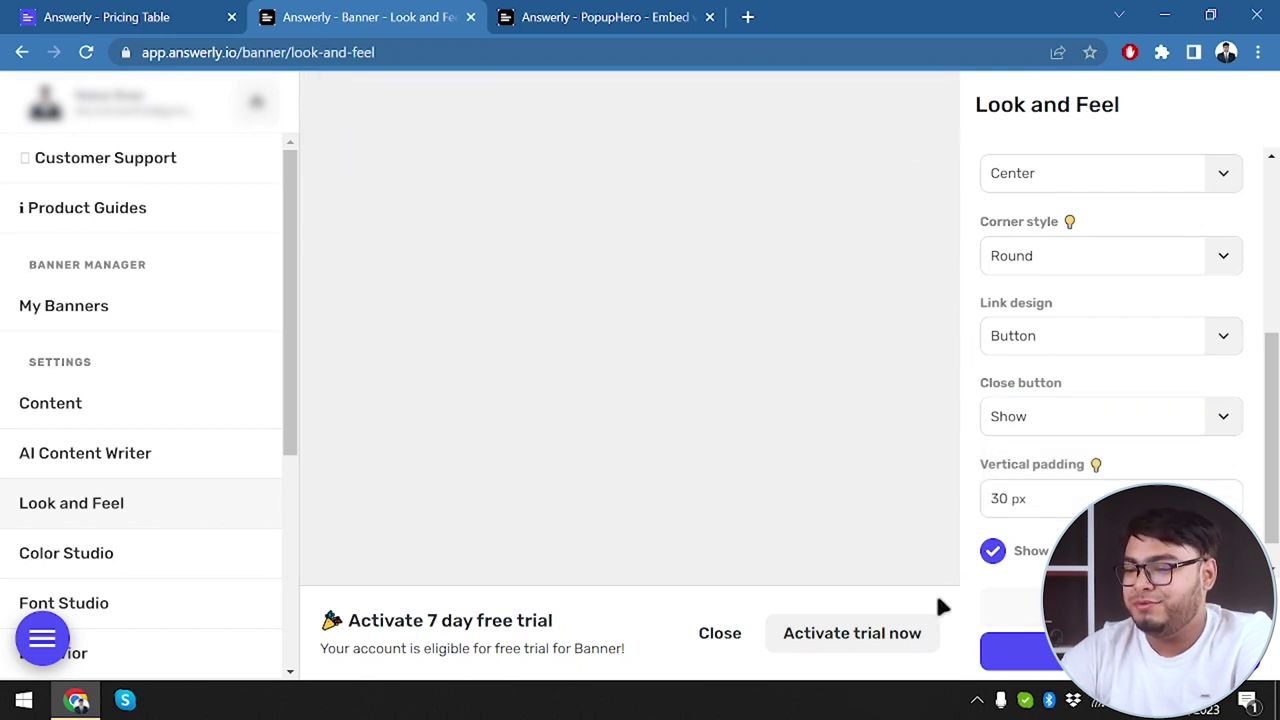
{"action": "left_click", "coordinate": [706, 637]}
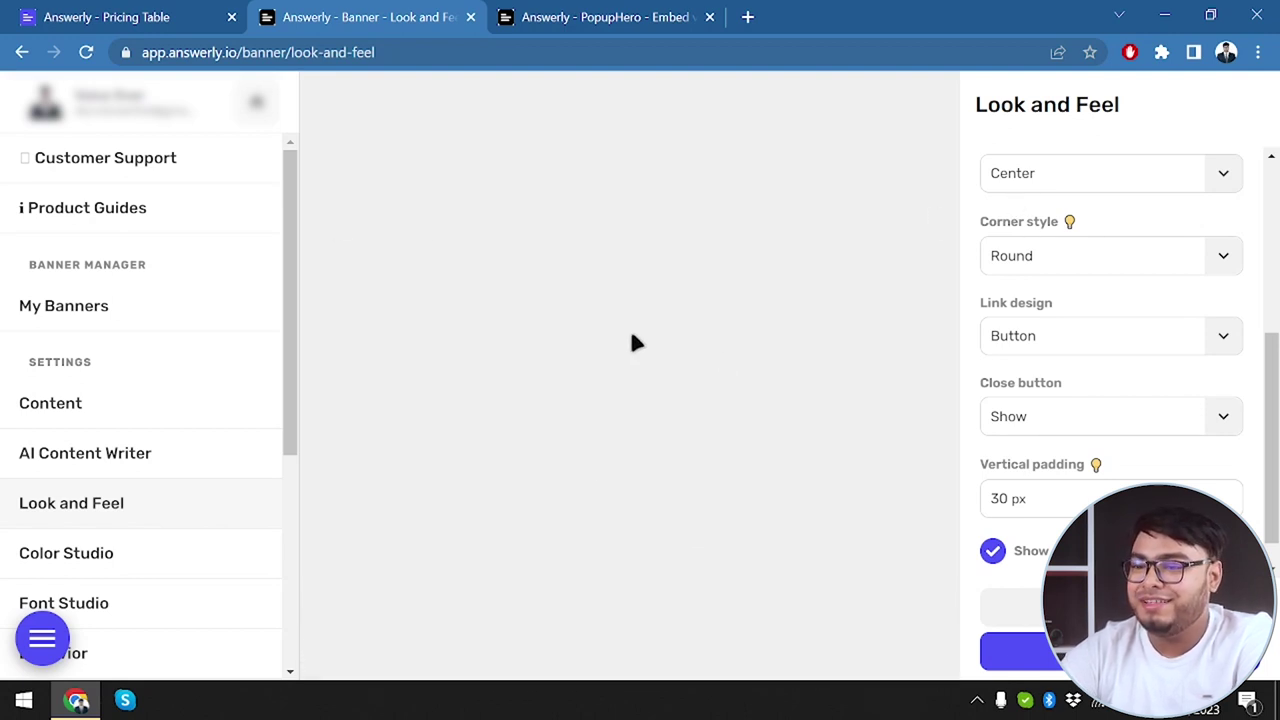
{"action": "left_click", "coordinate": [86, 53]}
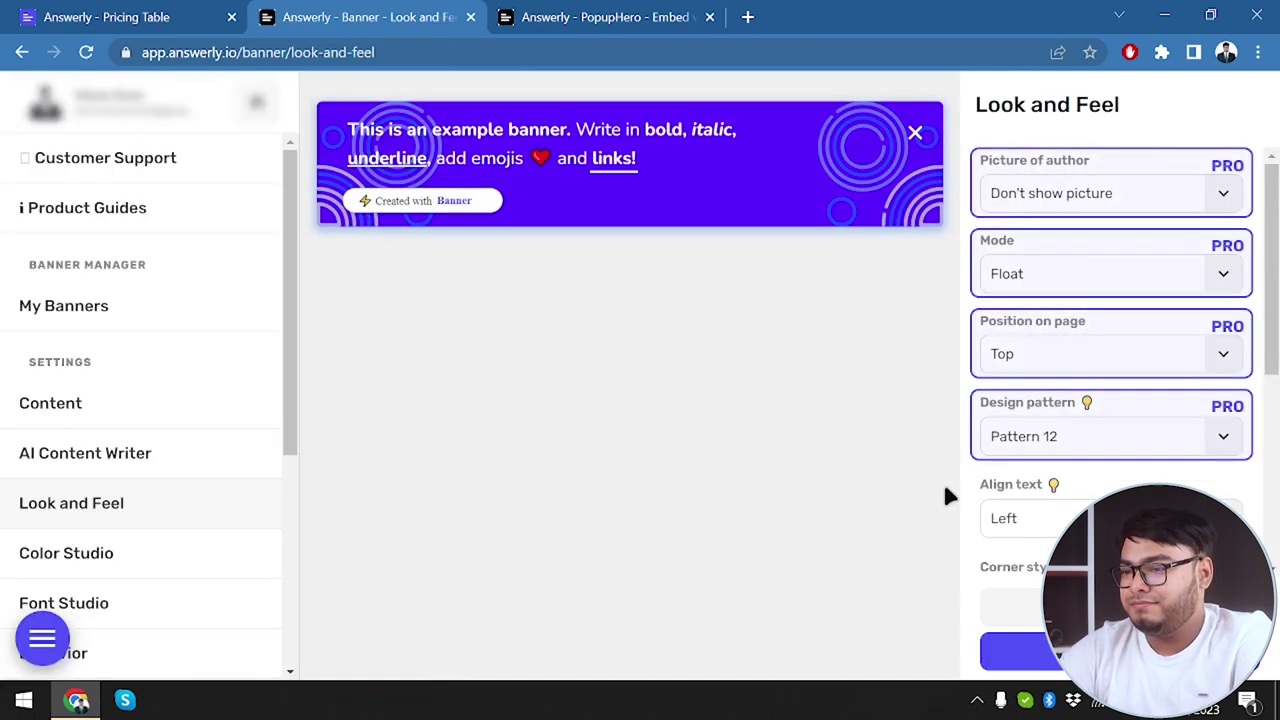
Step: Set the banner's text alignment to Center
{"action": "scroll", "coordinate": [1057, 380], "scroll_direction": "down", "scroll_amount": 2}
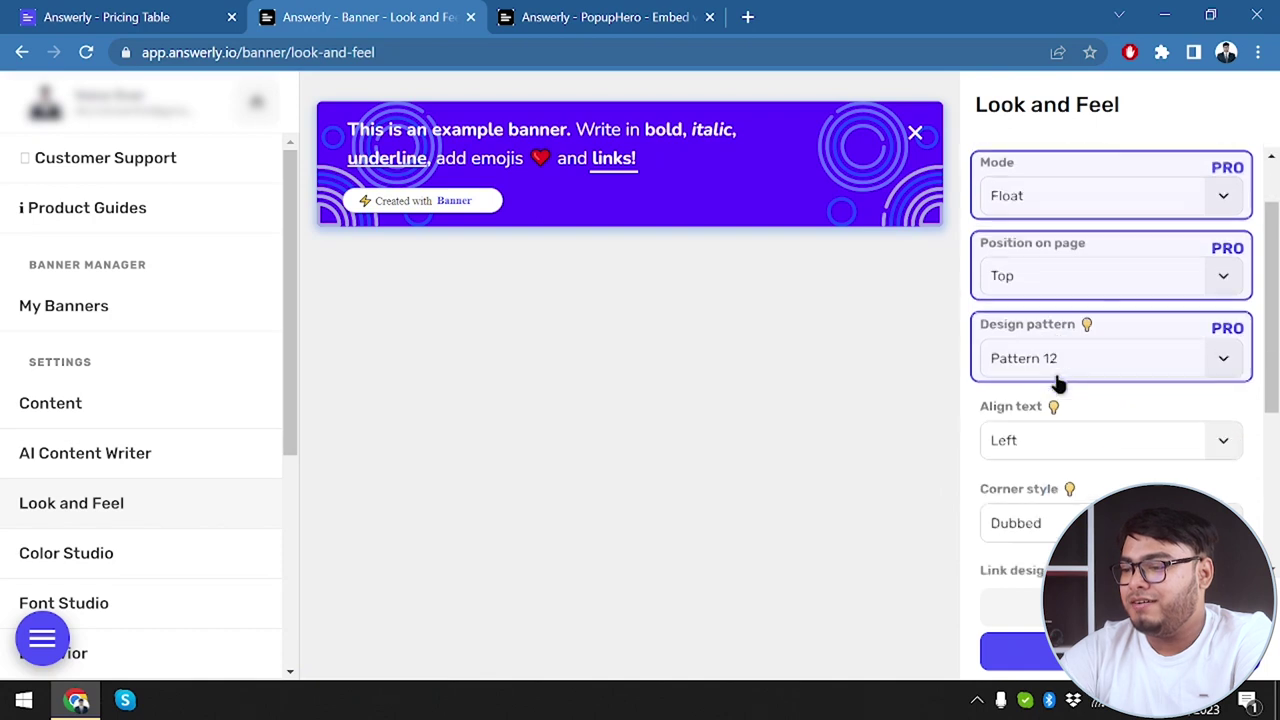
{"action": "left_click", "coordinate": [1222, 325]}
{"action": "left_click", "coordinate": [1046, 412]}
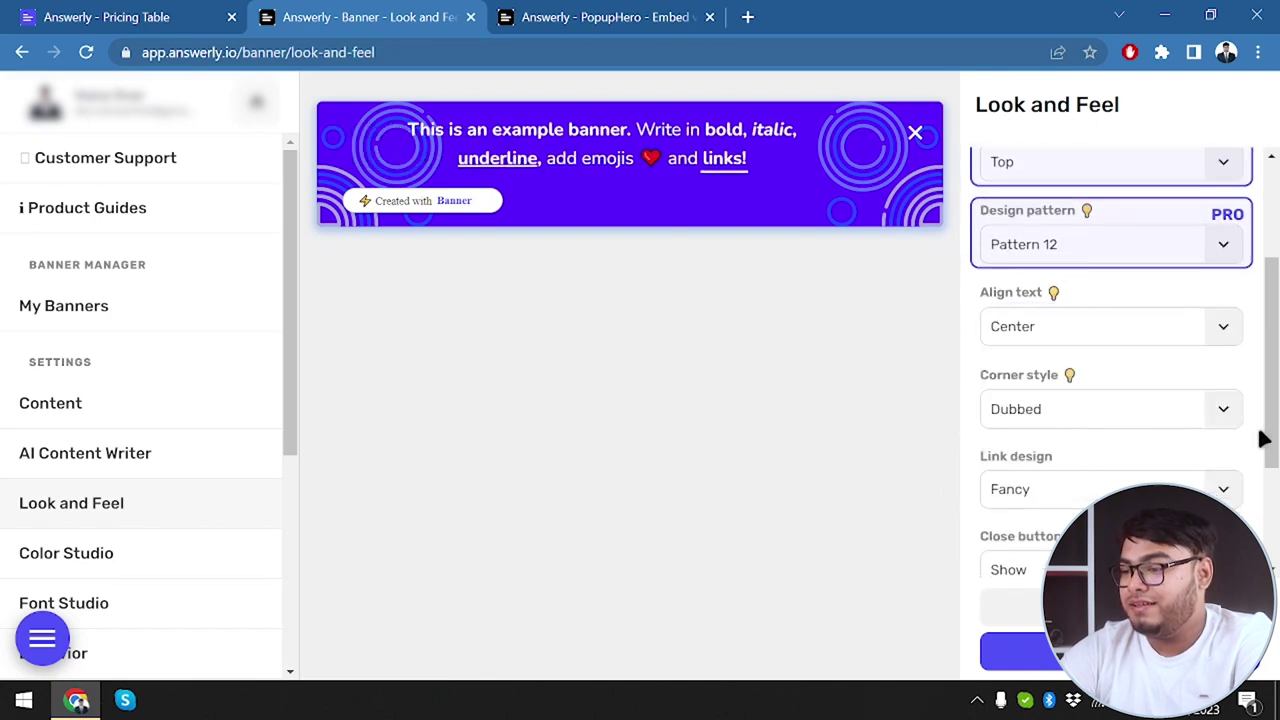
Step: Set the banner's corner style to Round and its link design to Button
{"action": "left_click", "coordinate": [1222, 410]}
{"action": "left_click", "coordinate": [1037, 533]}
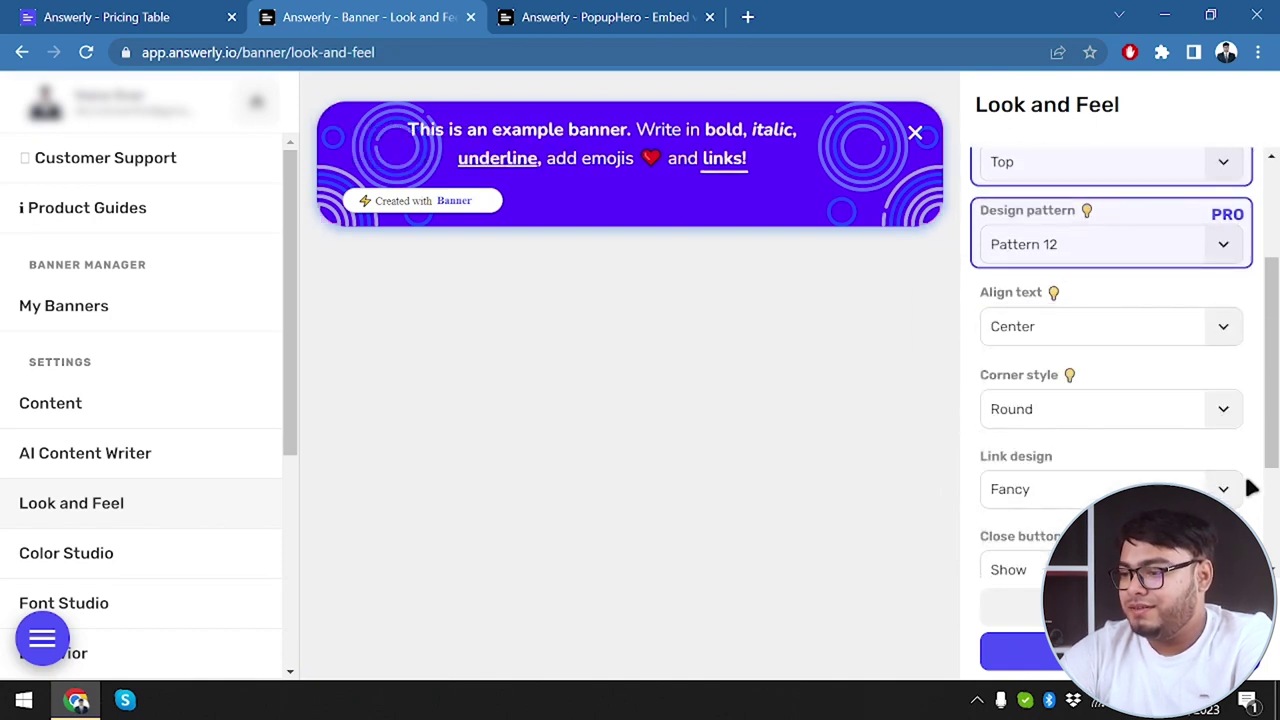
{"action": "left_click", "coordinate": [1224, 490]}
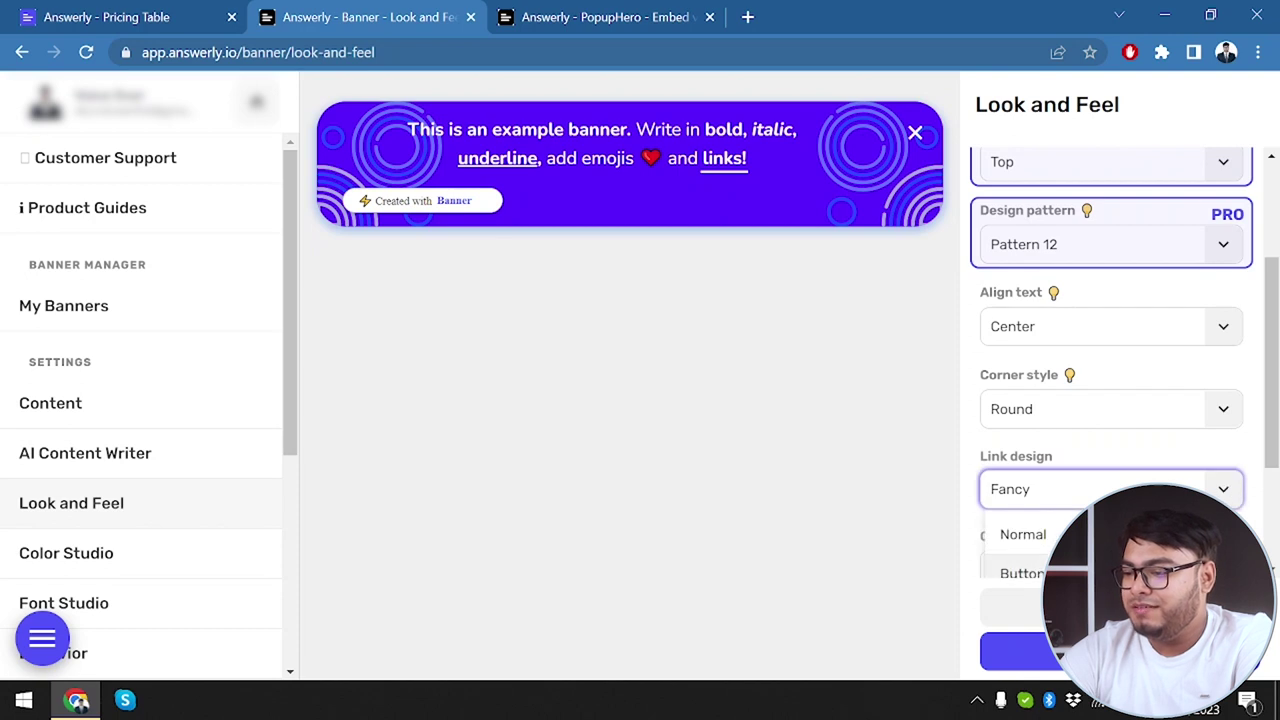
{"action": "left_click", "coordinate": [1020, 571]}
Step: Try vertical paddings of 43 px and 34 px on the banner
{"action": "scroll", "coordinate": [1090, 447], "scroll_direction": "down", "scroll_amount": 2}
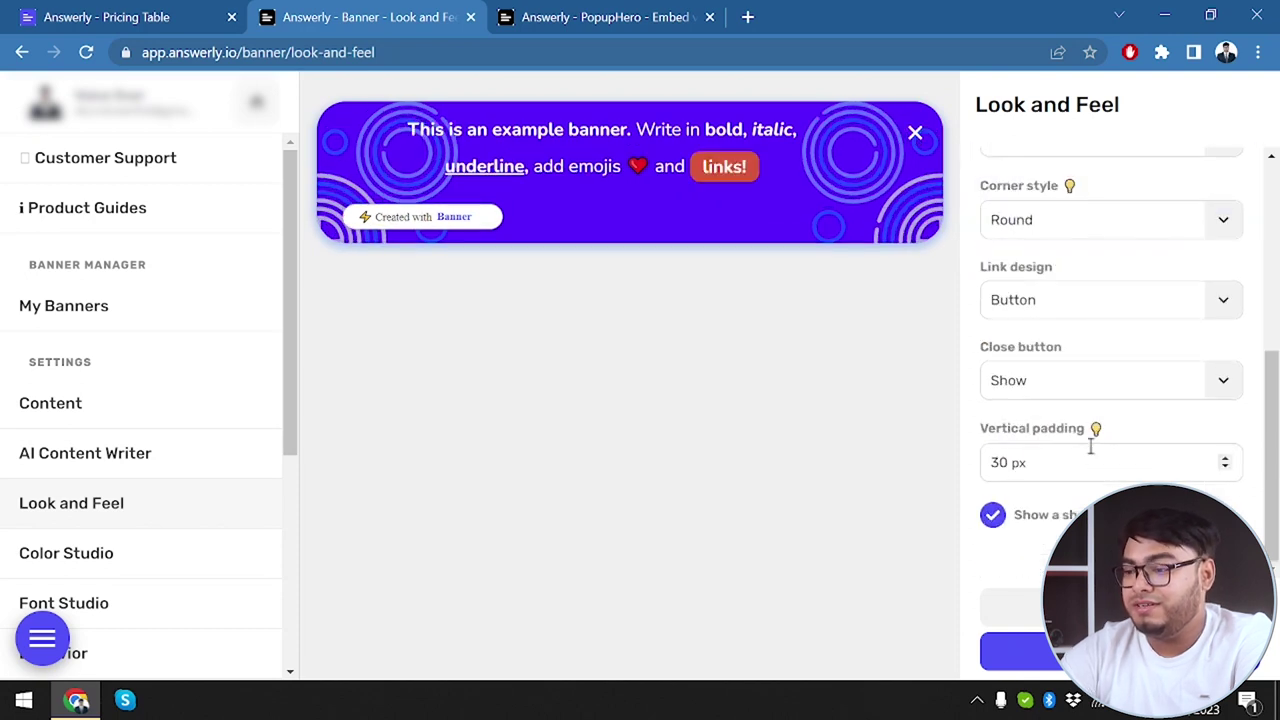
{"action": "left_click", "coordinate": [1224, 458]}
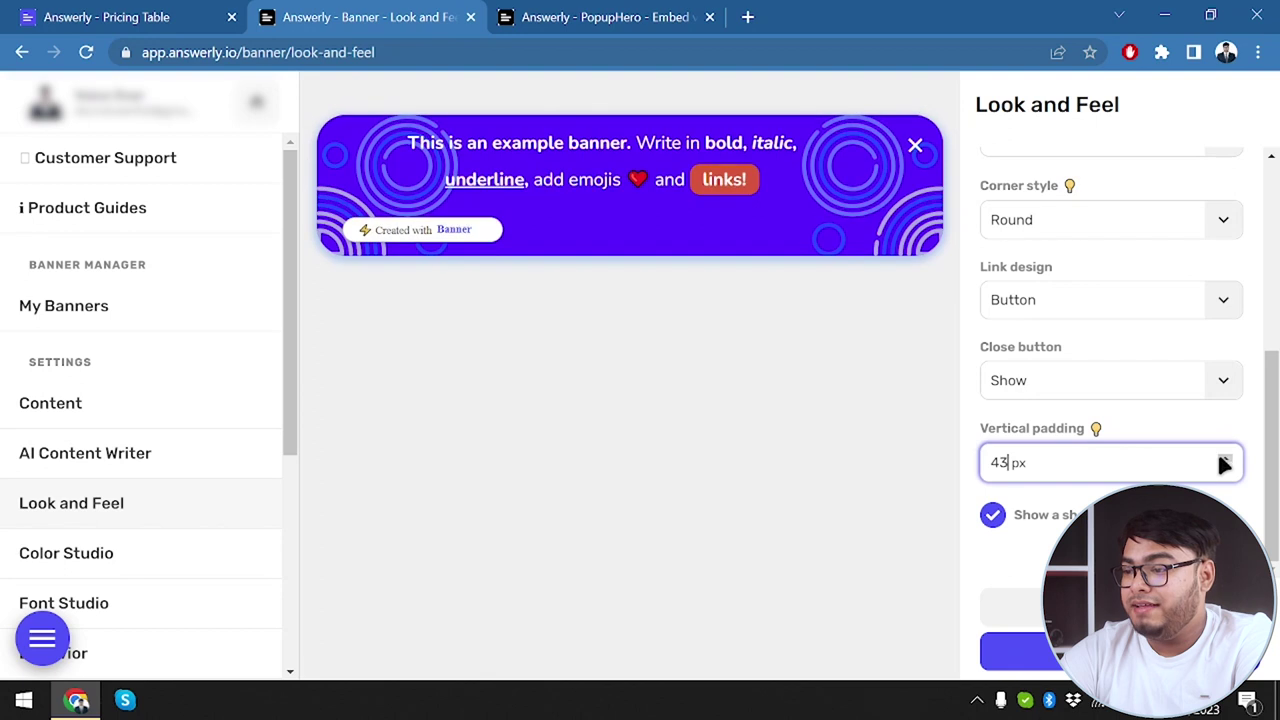
{"action": "left_click", "coordinate": [1225, 467]}
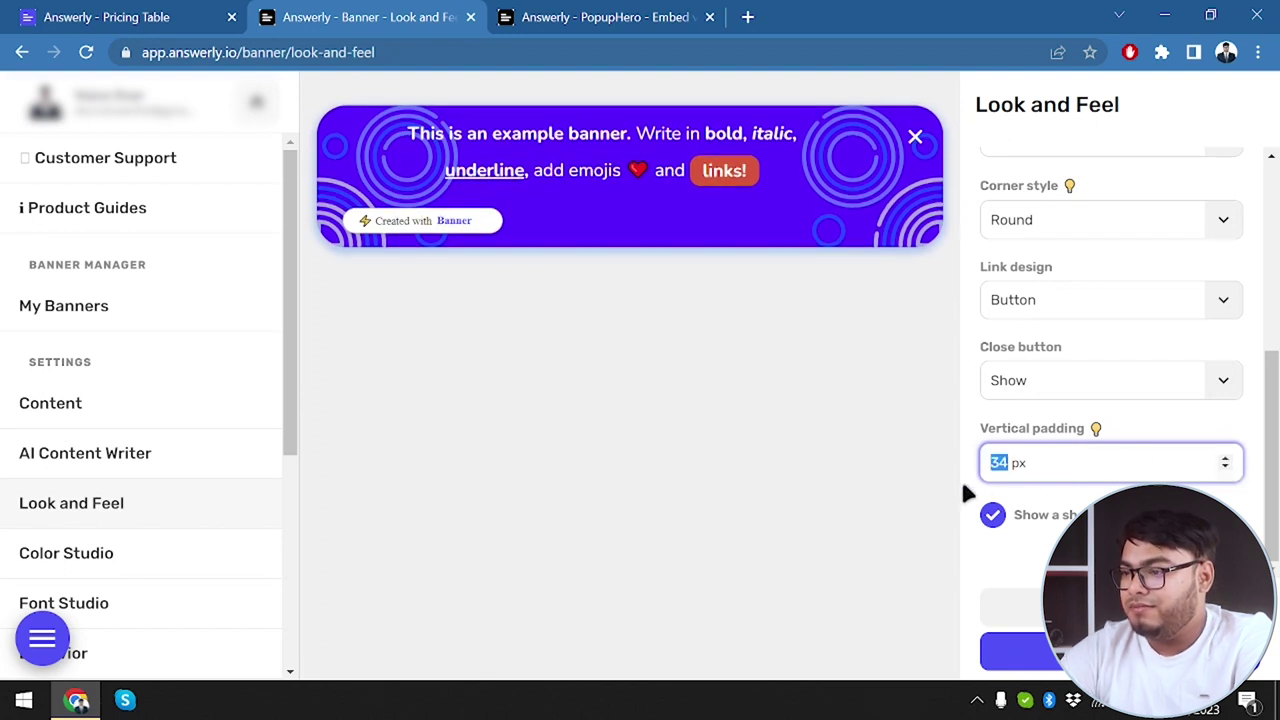
Step: Try vertical paddings of 20 px and 2000 px on the banner, and raise the padding from about 200 px up to 255 px
{"action": "scroll", "coordinate": [1040, 300], "scroll_direction": "up", "scroll_amount": 4}
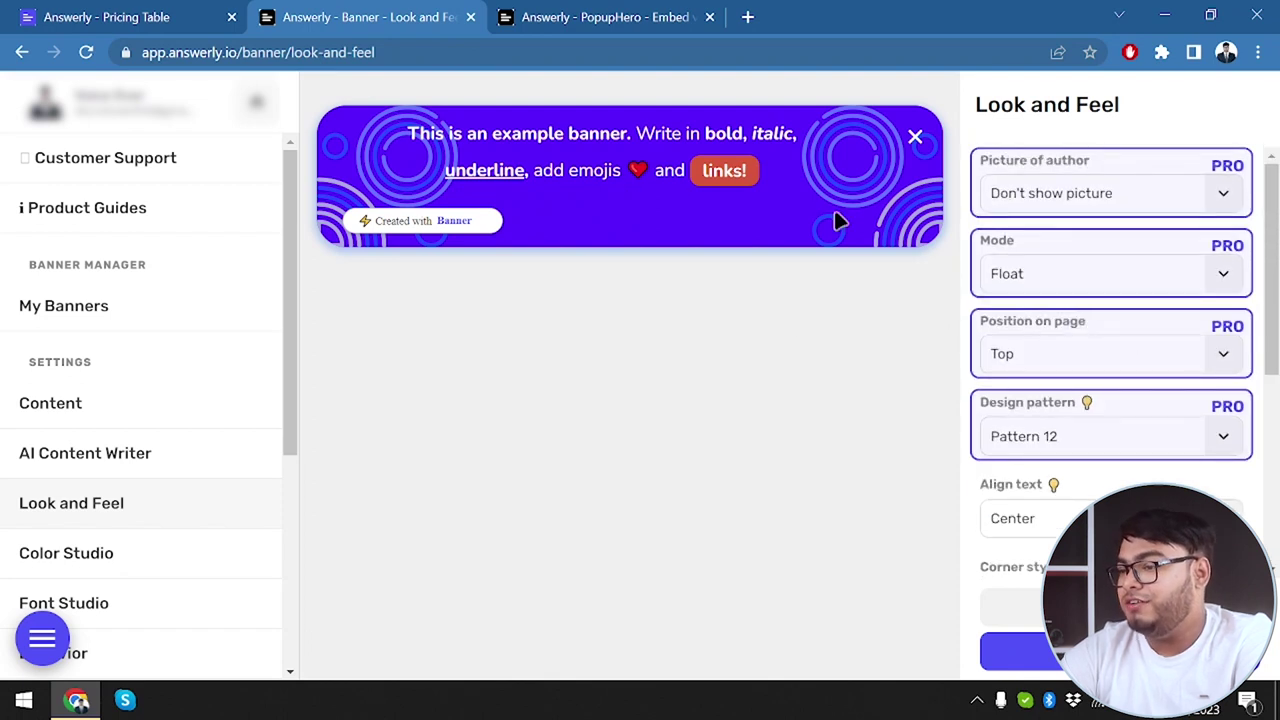
{"action": "mouse_move", "coordinate": [1054, 485]}
{"action": "scroll", "coordinate": [1054, 485], "scroll_direction": "down", "scroll_amount": 3}
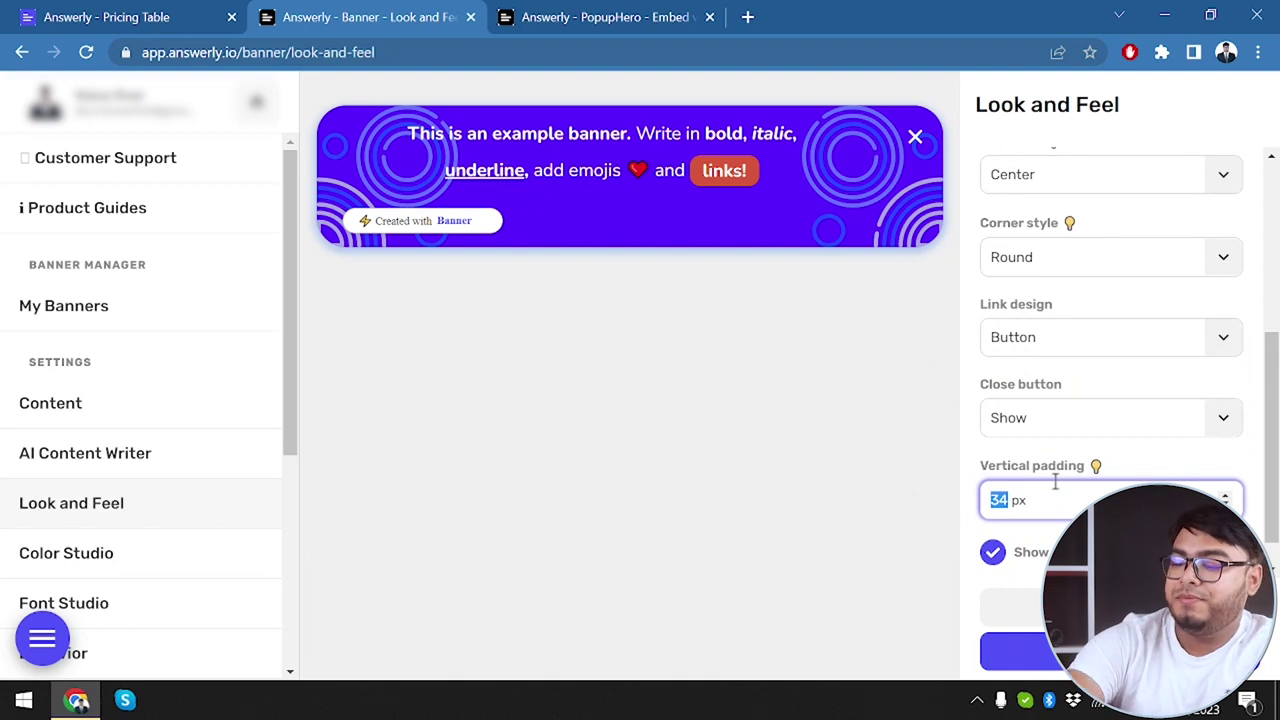
{"action": "type", "text": "20"}
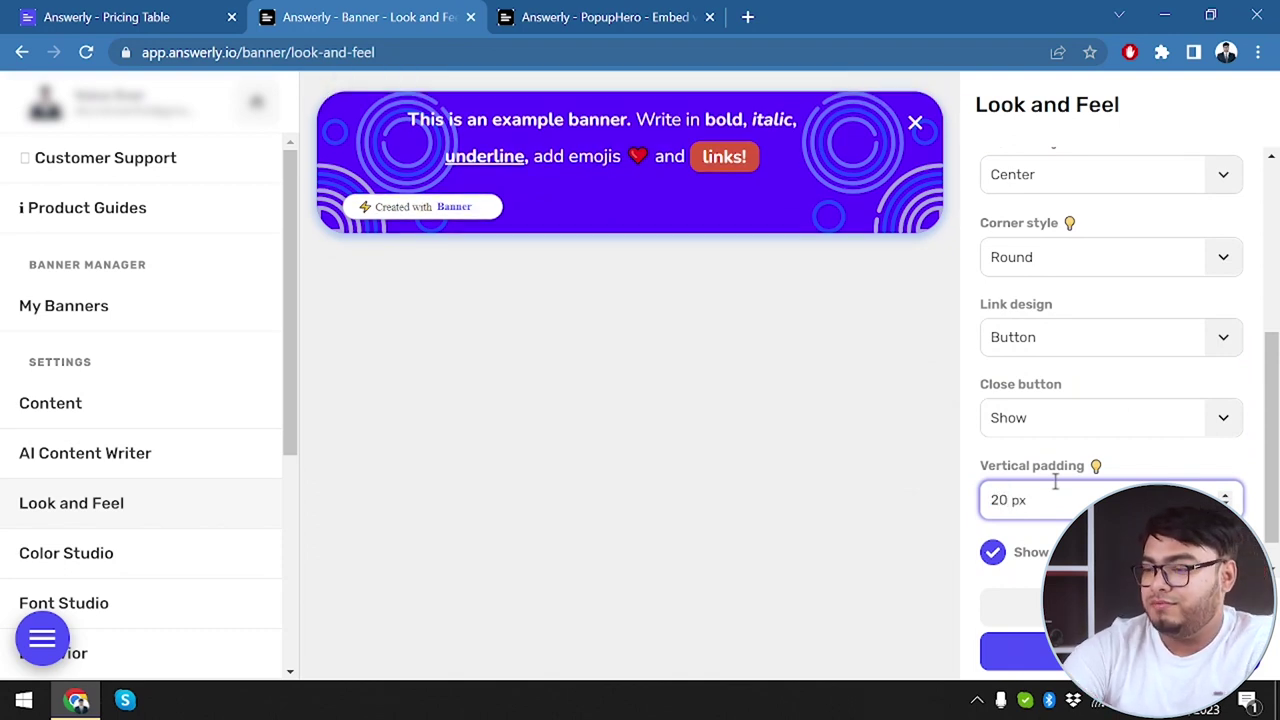
{"action": "type", "text": "00"}
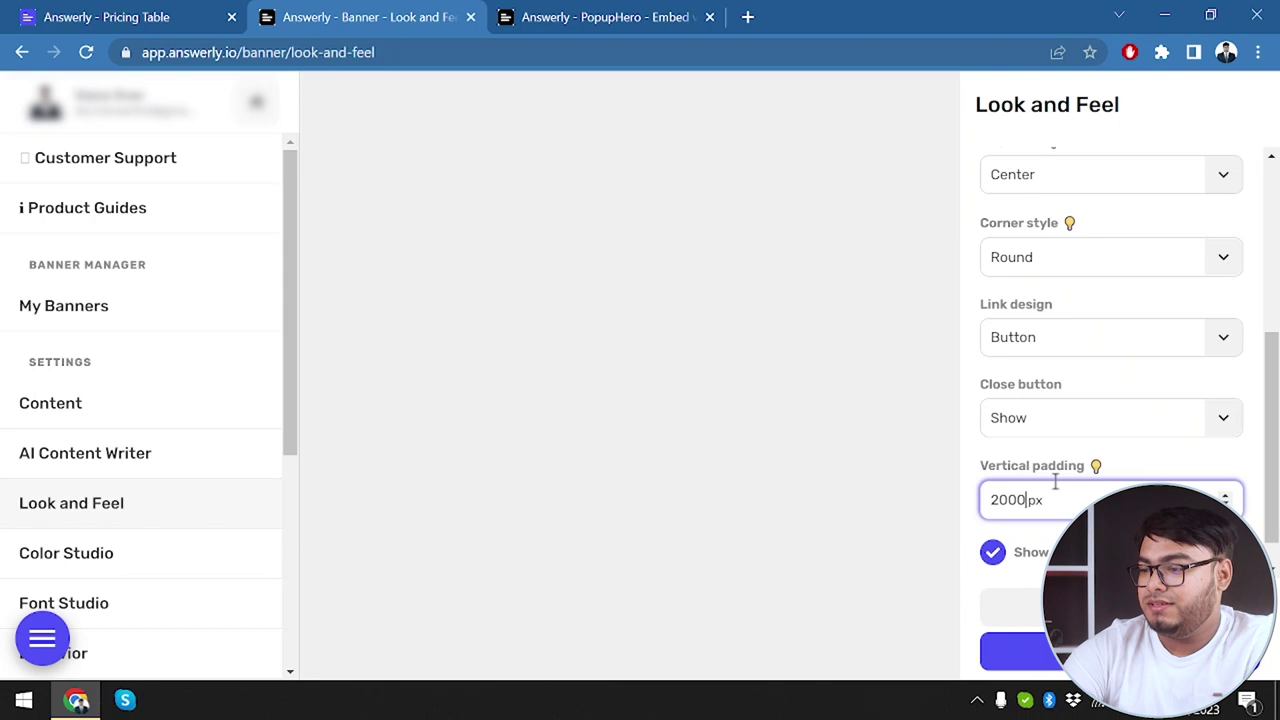
{"action": "key", "text": "BackSpace"}
{"action": "key", "text": "Up"}
{"action": "key", "text": "Up"}
{"action": "key", "text": "Up"}
{"action": "key", "text": "Up"}
{"action": "key", "text": "Up"}
{"action": "key", "text": "Up"}
{"action": "key", "text": "Up"}
{"action": "key", "text": "Up"}
{"action": "key", "text": "Up"}
{"action": "key", "text": "Up"}
{"action": "key", "text": "Up"}
{"action": "key", "text": "Up"}
{"action": "key", "text": "Up"}
{"action": "key", "text": "Up"}
{"action": "key", "text": "Up"}
{"action": "key", "text": "Up"}
{"action": "key", "text": "Up"}
{"action": "key", "text": "Up"}
{"action": "key", "text": "Up"}
{"action": "key", "text": "Up"}
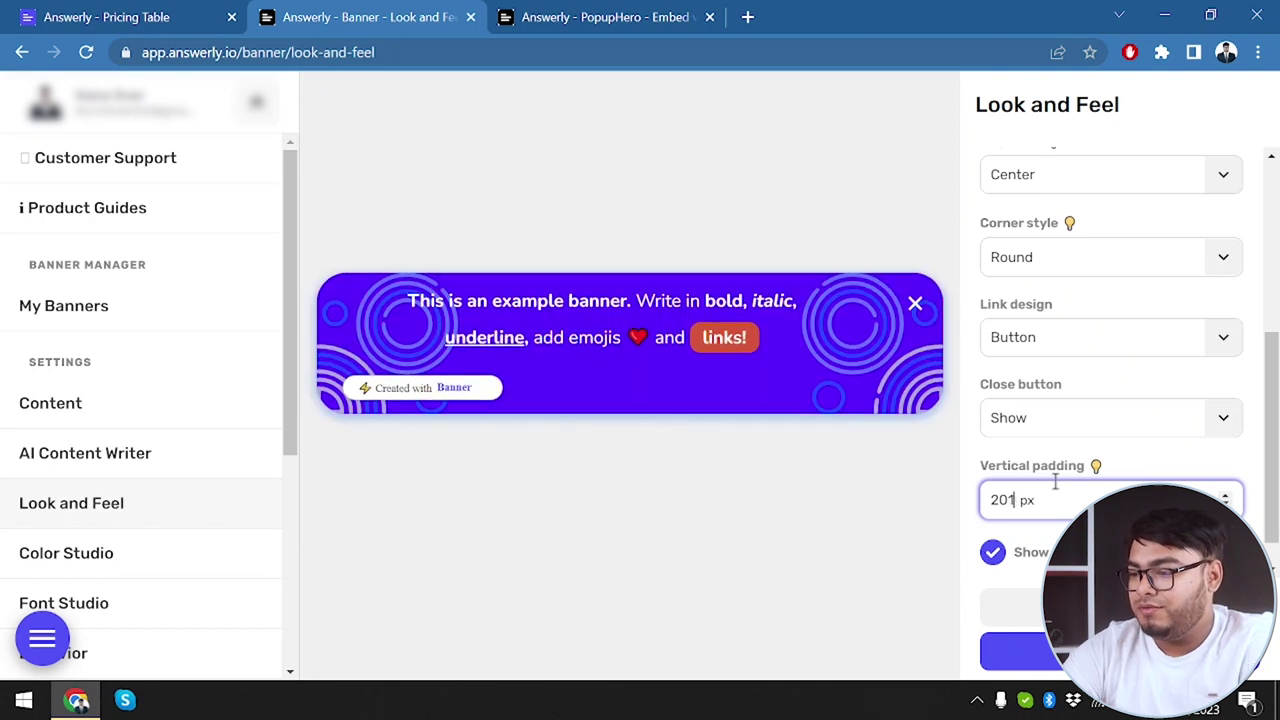
{"action": "key", "text": "Up"}
{"action": "key", "text": "Up"}
{"action": "key", "text": "Up"}
{"action": "key", "text": "Up"}
{"action": "key", "text": "Up"}
{"action": "key", "text": "Up"}
{"action": "key", "text": "Up"}
{"action": "key", "text": "Up"}
{"action": "key", "text": "Up"}
{"action": "key", "text": "Up"}
{"action": "key", "text": "Up"}
{"action": "key", "text": "Up"}
{"action": "key", "text": "Up"}
{"action": "key", "text": "Up"}
{"action": "key", "text": "Up"}
{"action": "key", "text": "Up"}
{"action": "key", "text": "Up"}
{"action": "key", "text": "Up"}
{"action": "key", "text": "Up"}
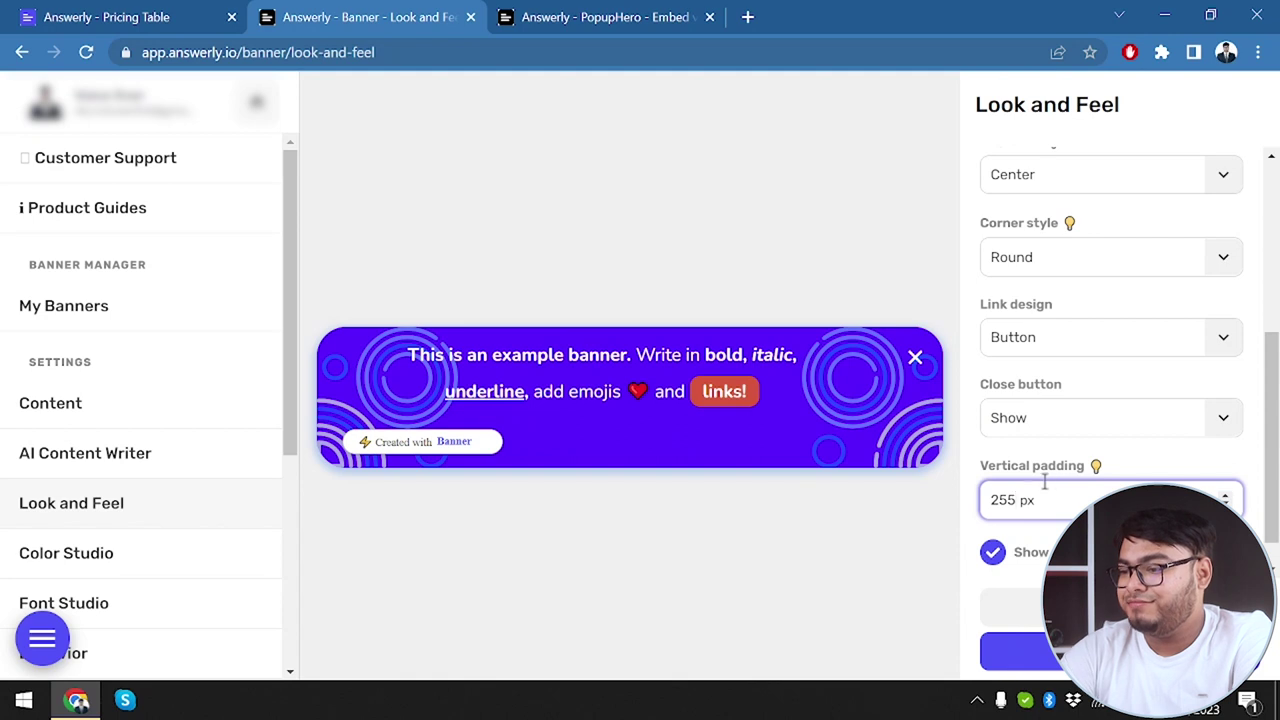
Step: Try a vertical padding of 50 px on the banner and settle on 20 px
{"action": "type", "text": "20"}
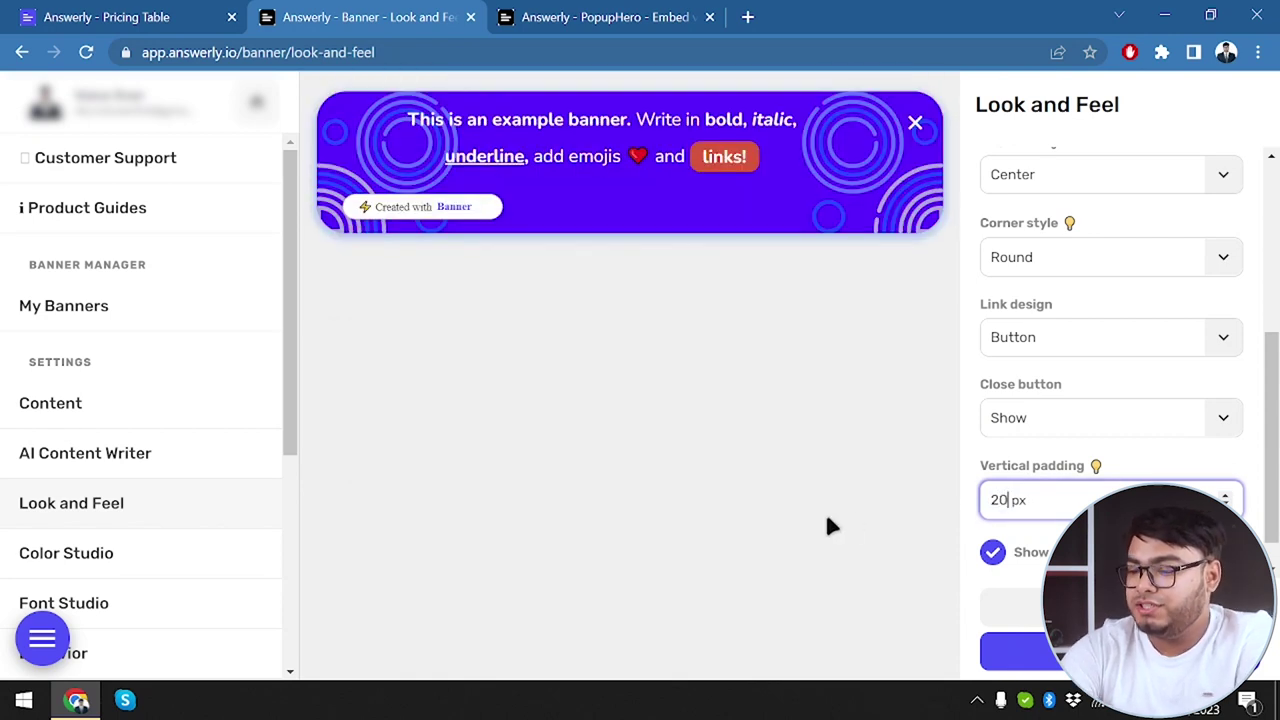
{"action": "key", "text": "BackSpace"}
{"action": "key", "text": "BackSpace"}
{"action": "type", "text": "50"}
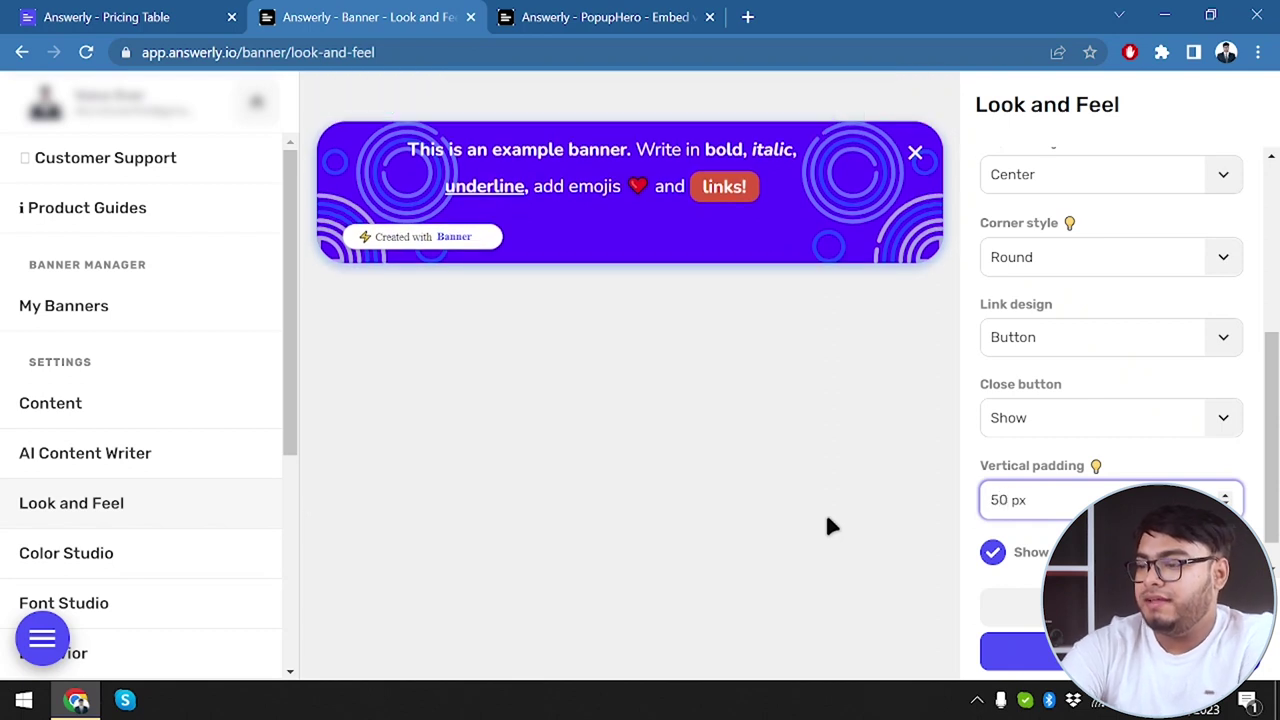
{"action": "key", "text": "BackSpace"}
{"action": "key", "text": "BackSpace"}
{"action": "type", "text": "20"}
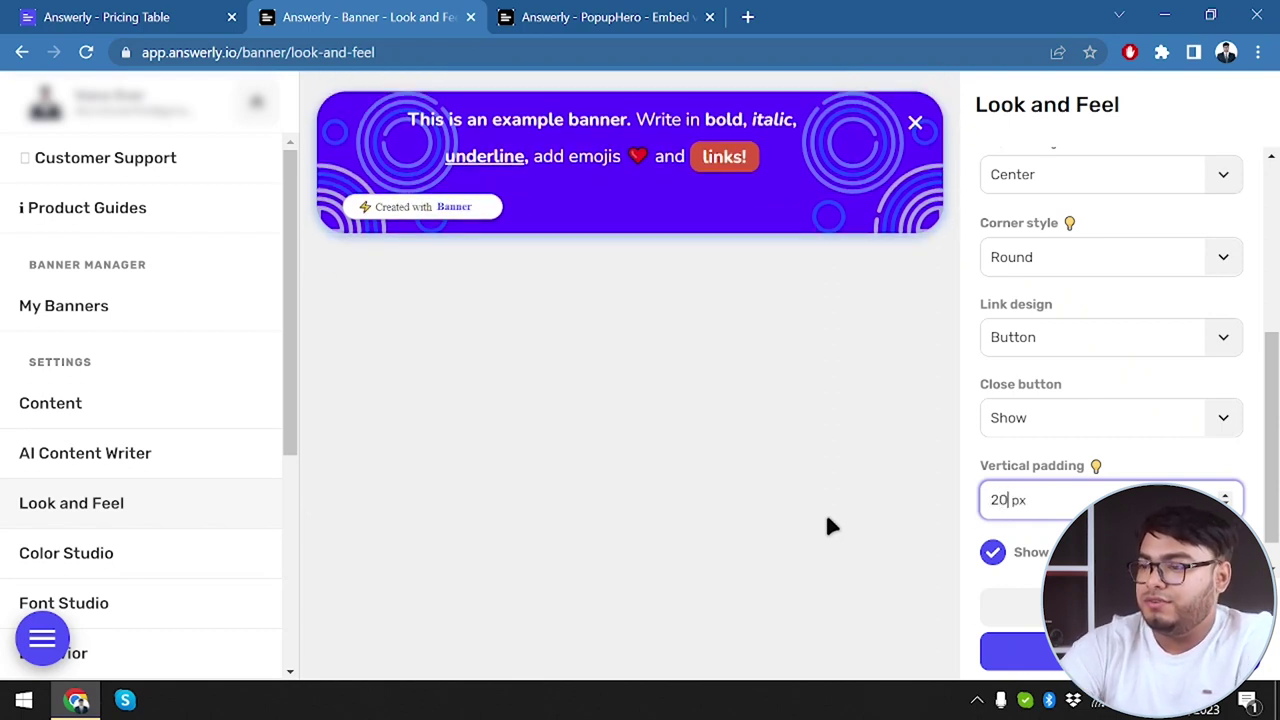
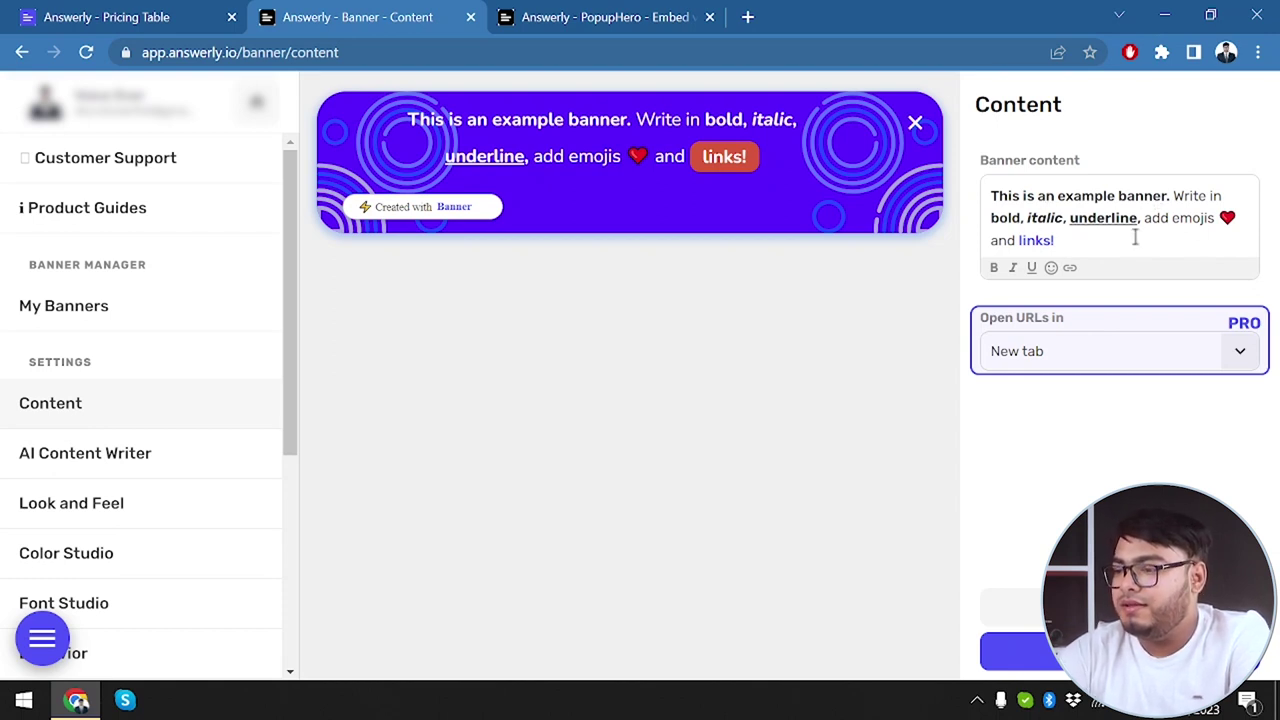
Step: Add a red heart emoji at the end of the banner content and another after "This is an example banner."
{"action": "left_click", "coordinate": [1135, 237]}
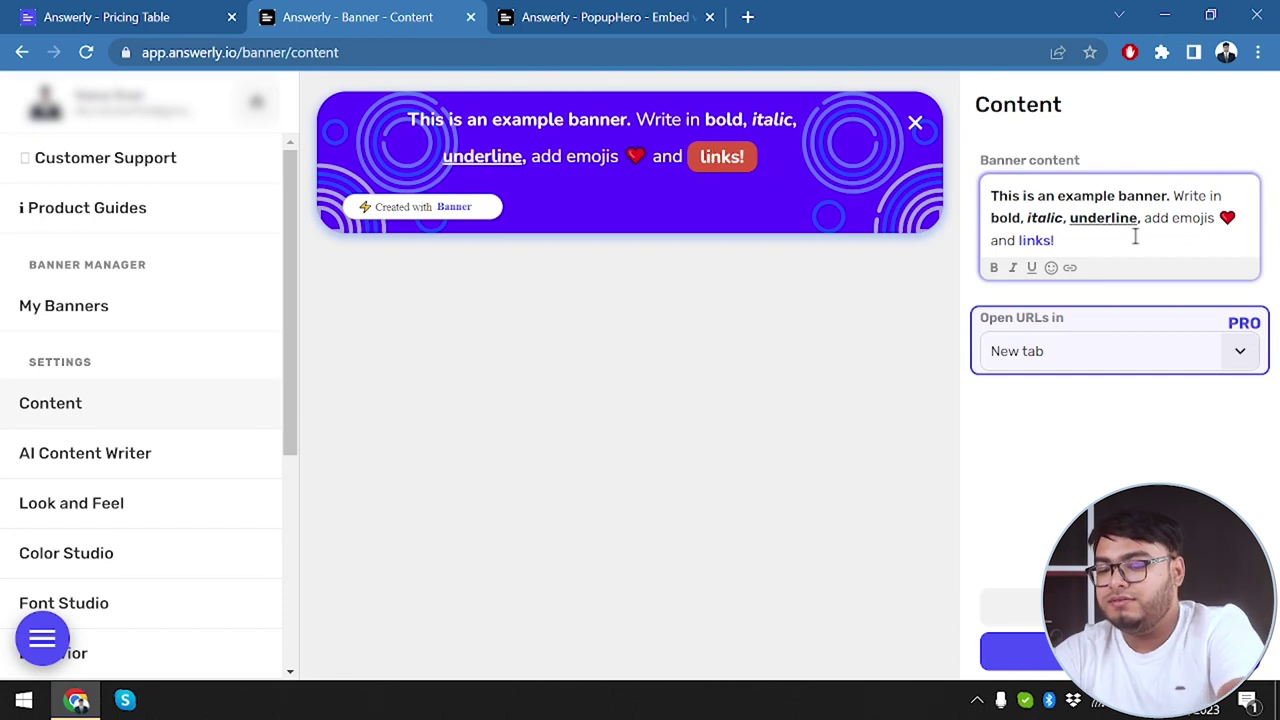
{"action": "key", "text": "super+v"}
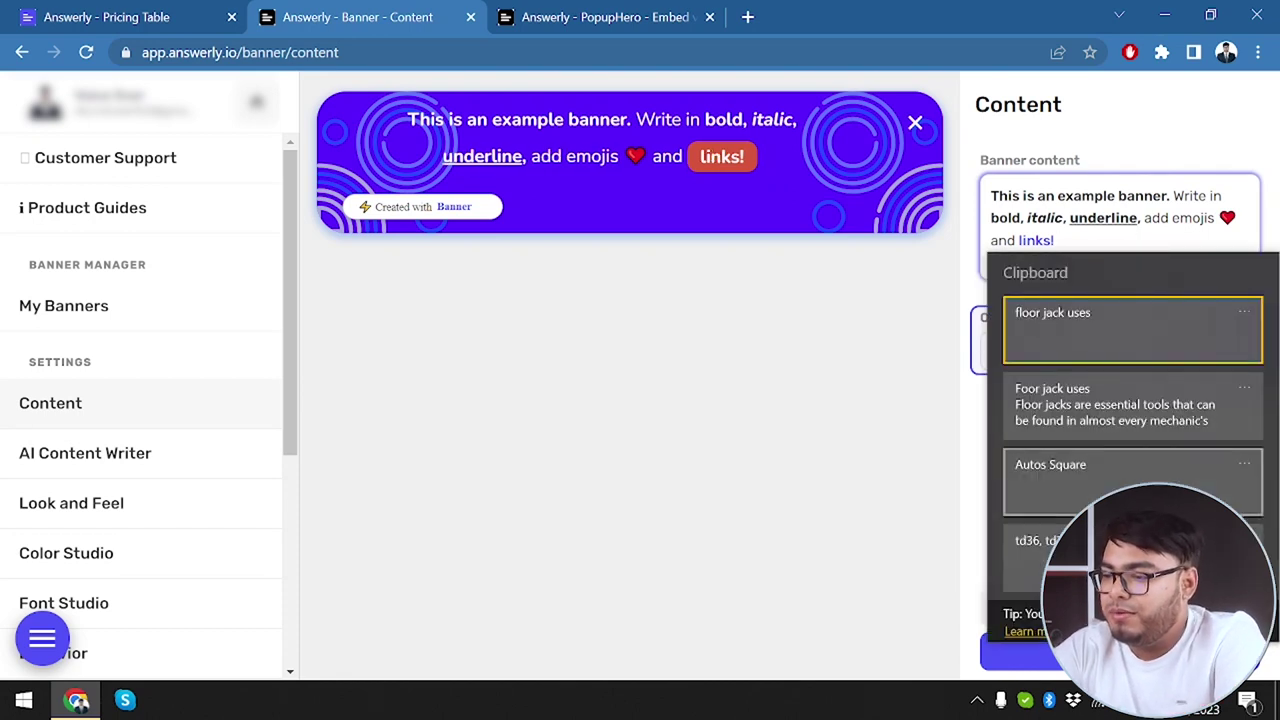
{"action": "left_click", "coordinate": [1136, 239]}
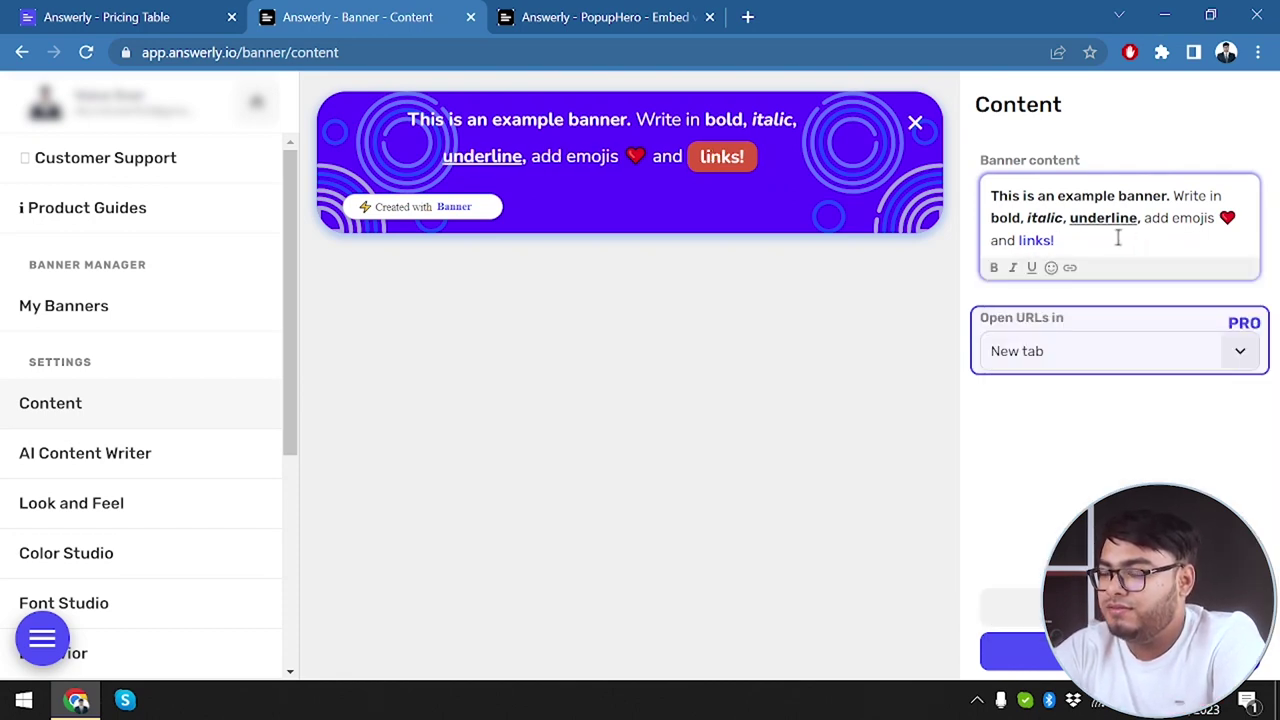
{"action": "left_click_drag", "start_coordinate": [1217, 218], "coordinate": [1241, 218]}
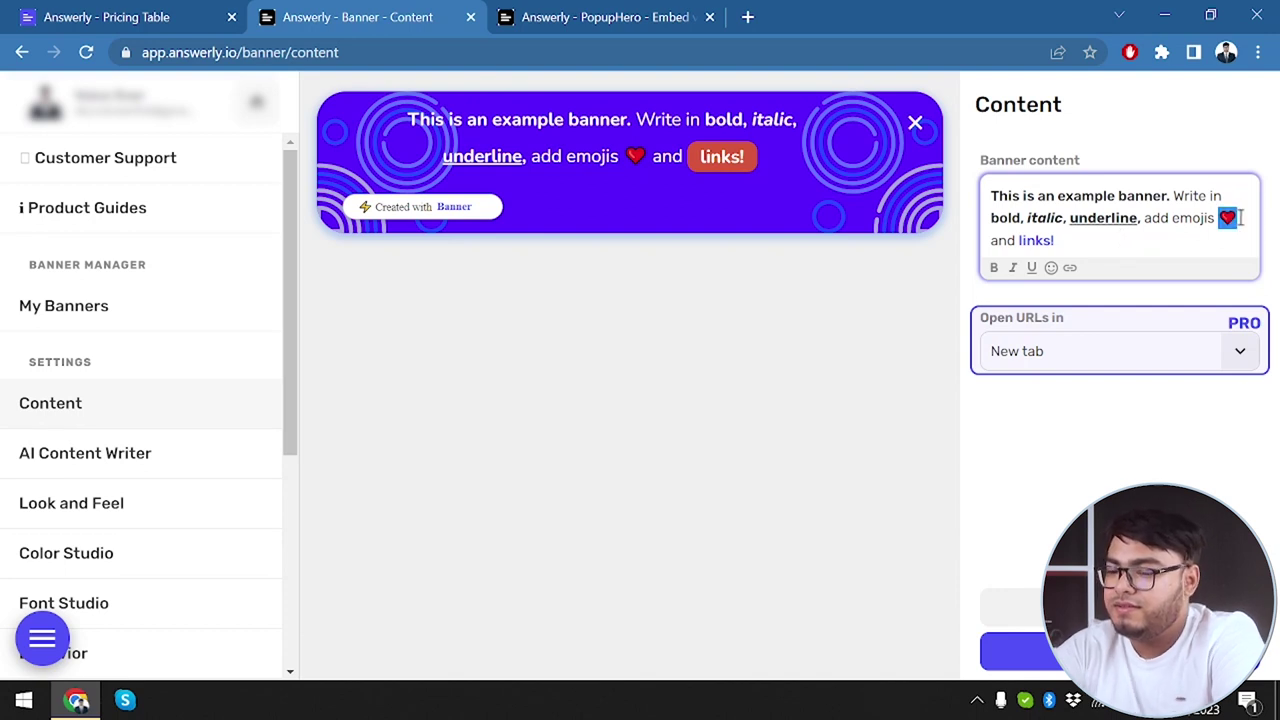
{"action": "type", "text": "❤"}
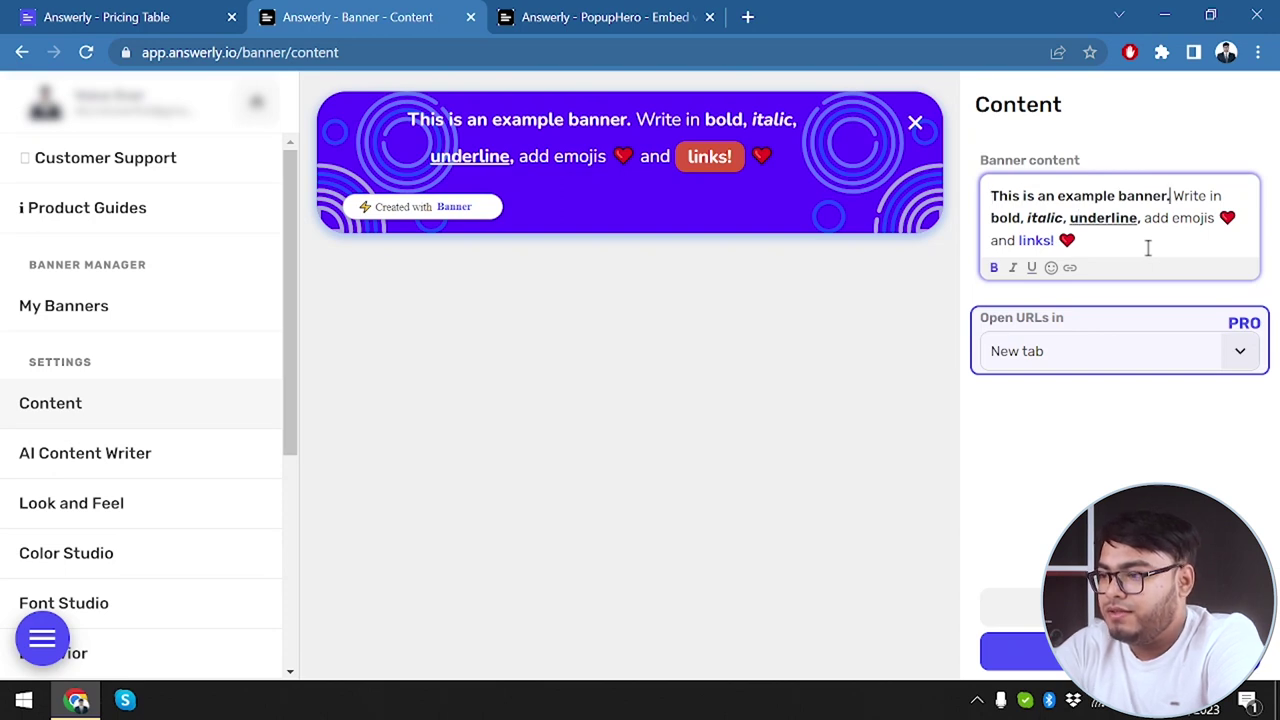
{"action": "type", "text": "❤"}
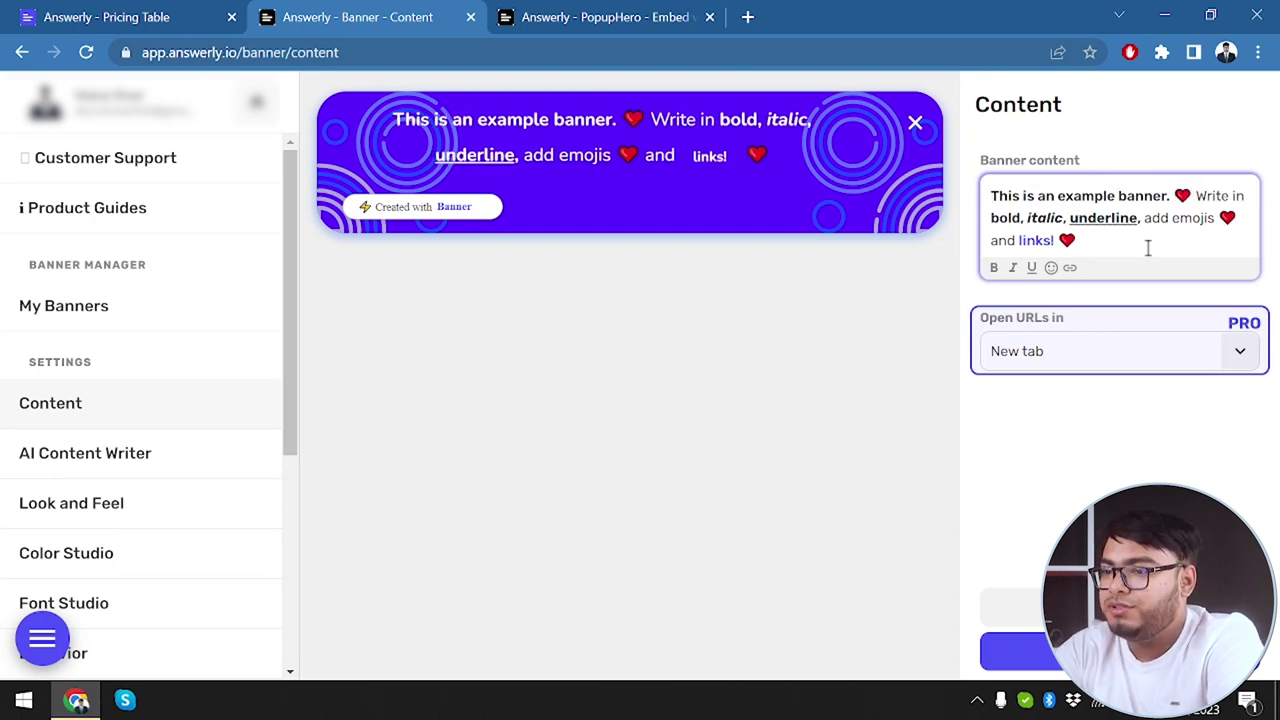
{"action": "left_click", "coordinate": [1098, 358]}
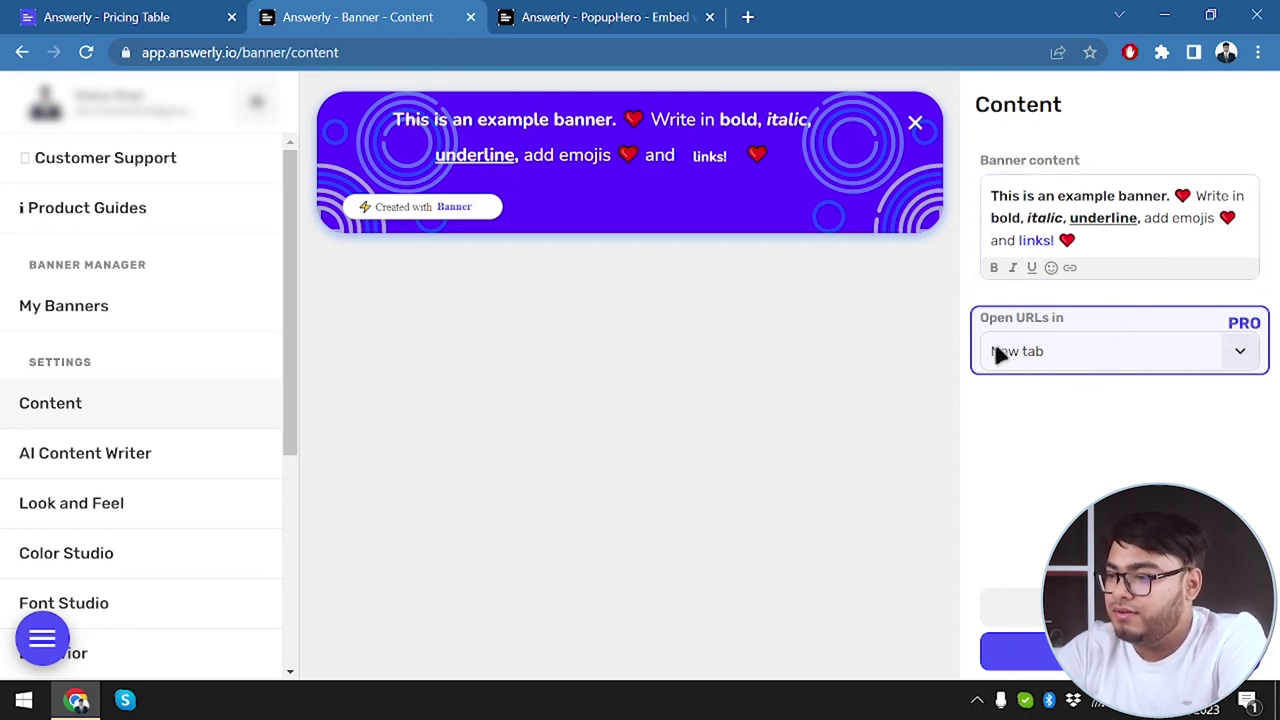
Step: Test the banner's "links!" link in the preview and look through the Answerly site's menu and home page
{"action": "left_click", "coordinate": [707, 156]}
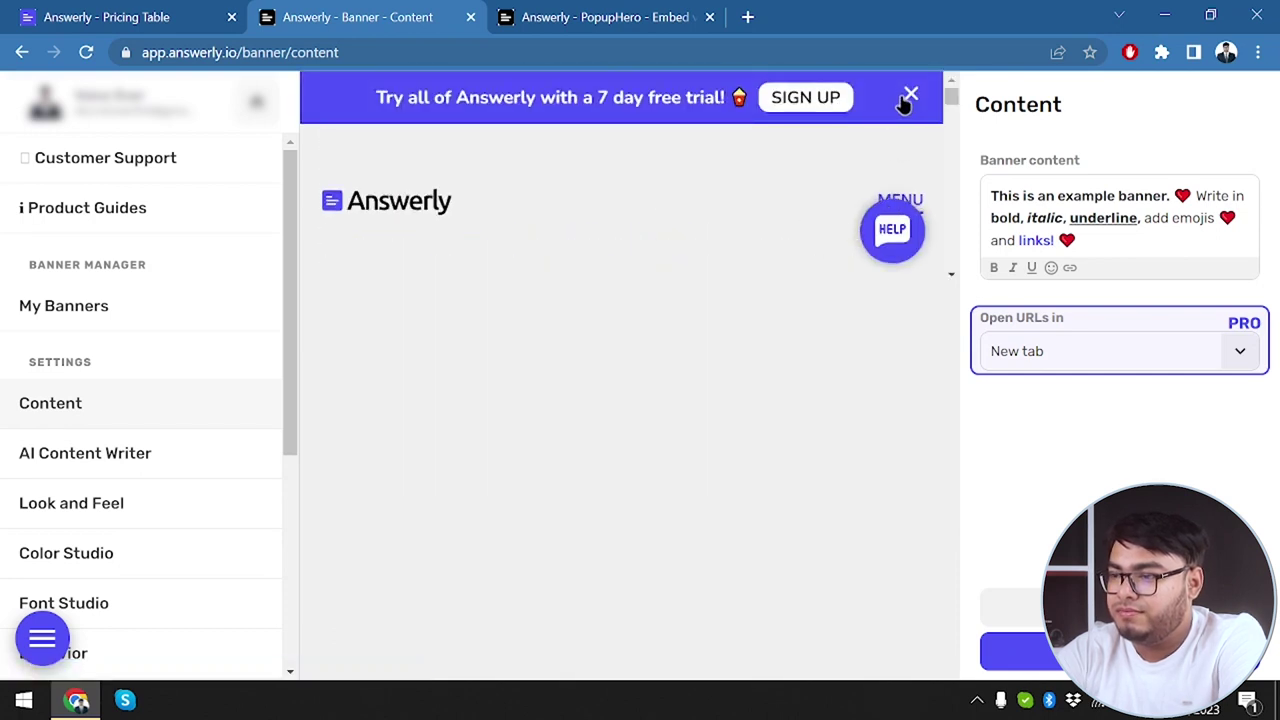
{"action": "left_click", "coordinate": [909, 96]}
{"action": "left_click", "coordinate": [902, 126]}
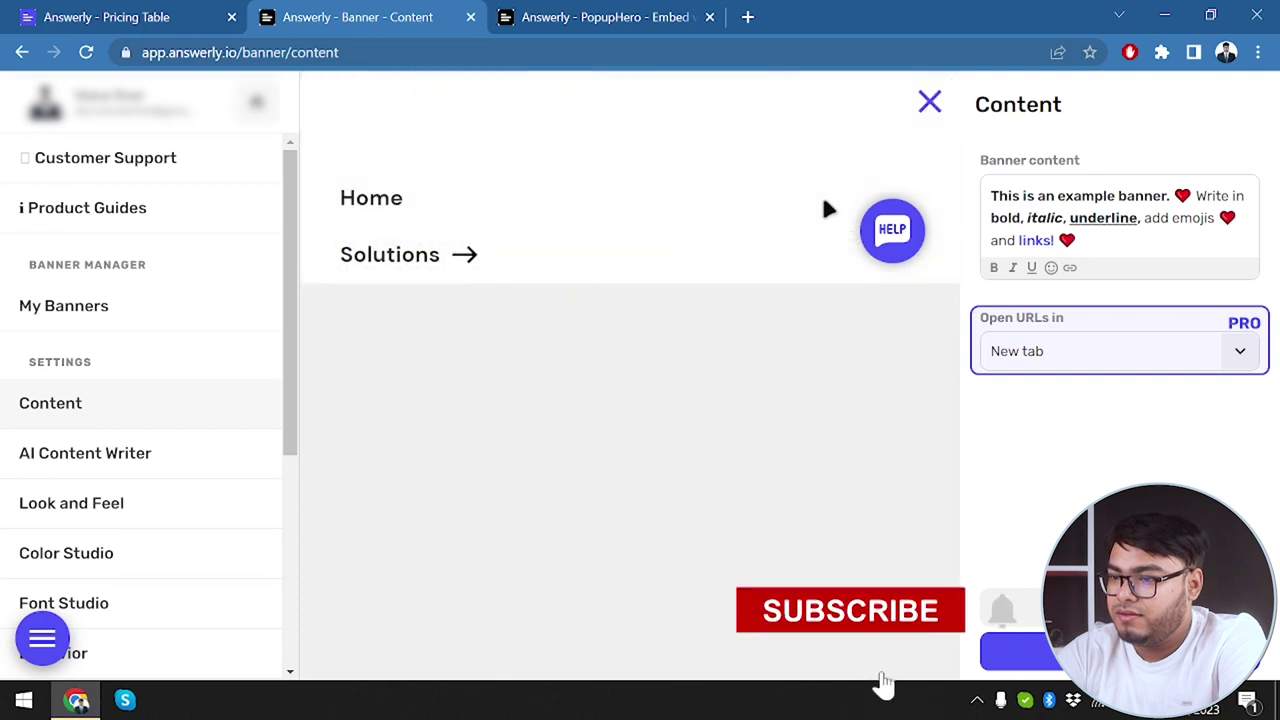
{"action": "left_click", "coordinate": [383, 204]}
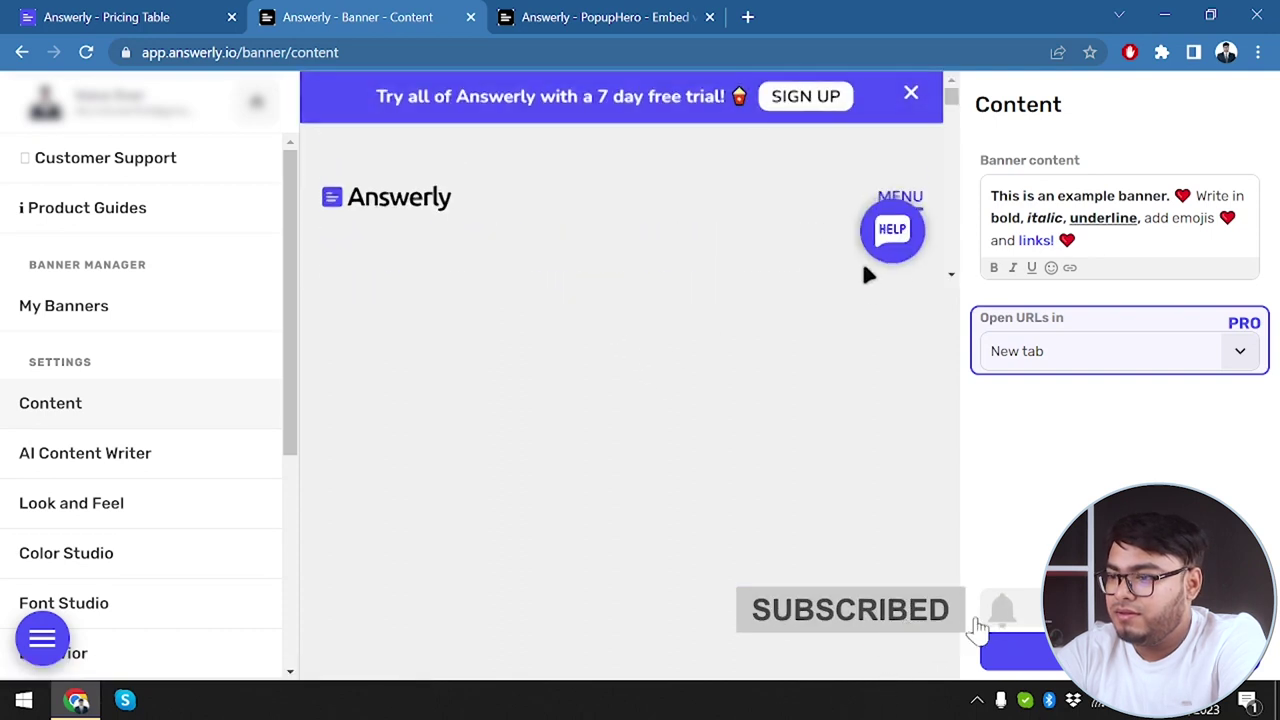
{"action": "left_click", "coordinate": [910, 94]}
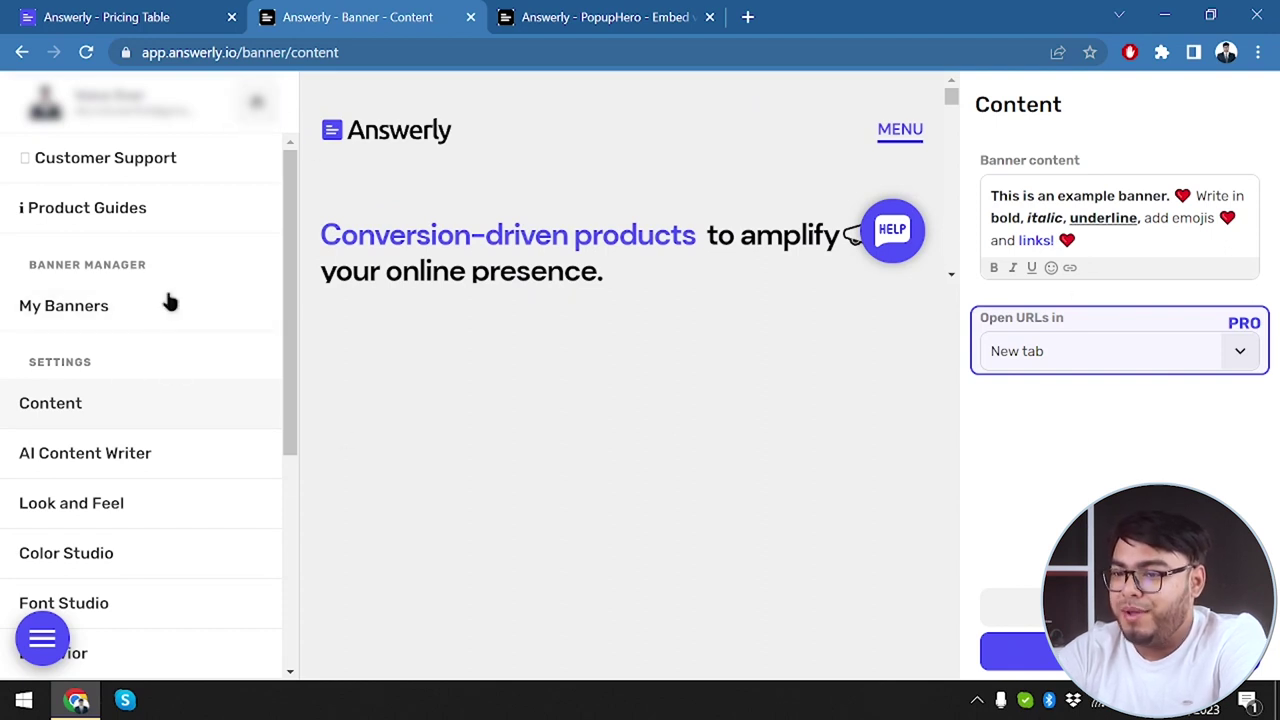
Step: Reselect My Banner as the workspace banner to bring it back into the preview
{"action": "left_click", "coordinate": [134, 306]}
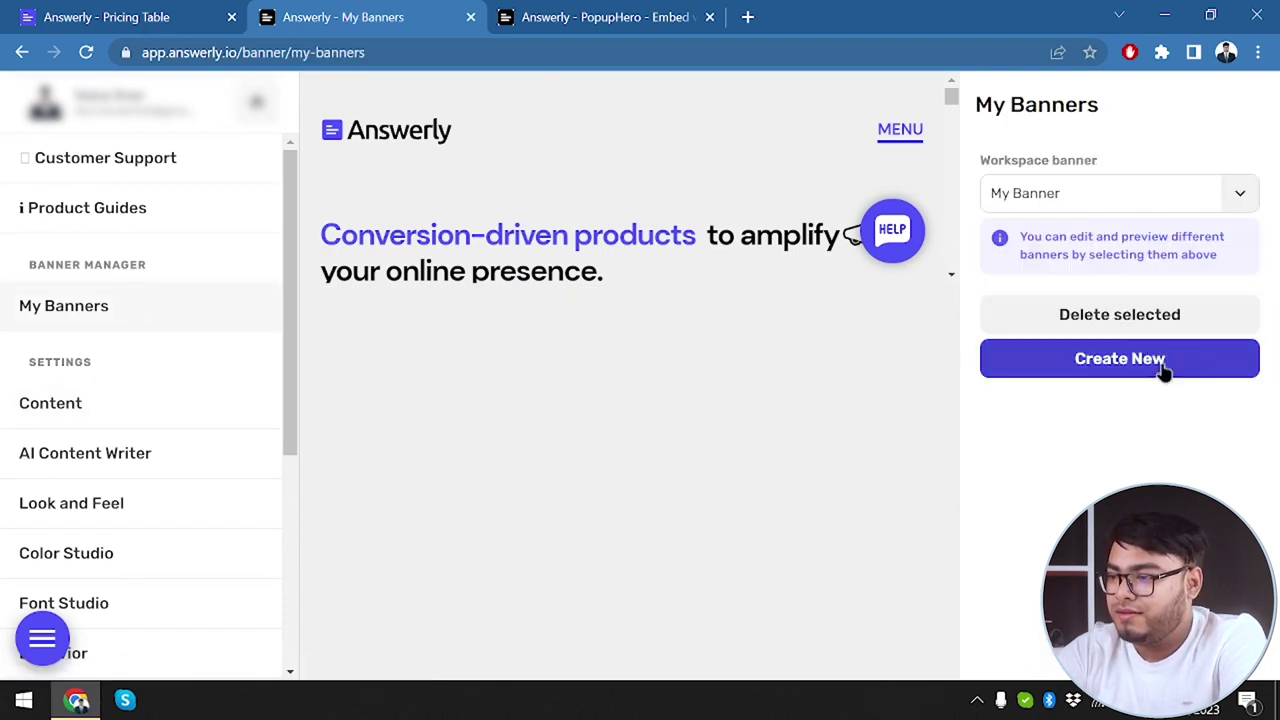
{"action": "left_click", "coordinate": [1234, 195]}
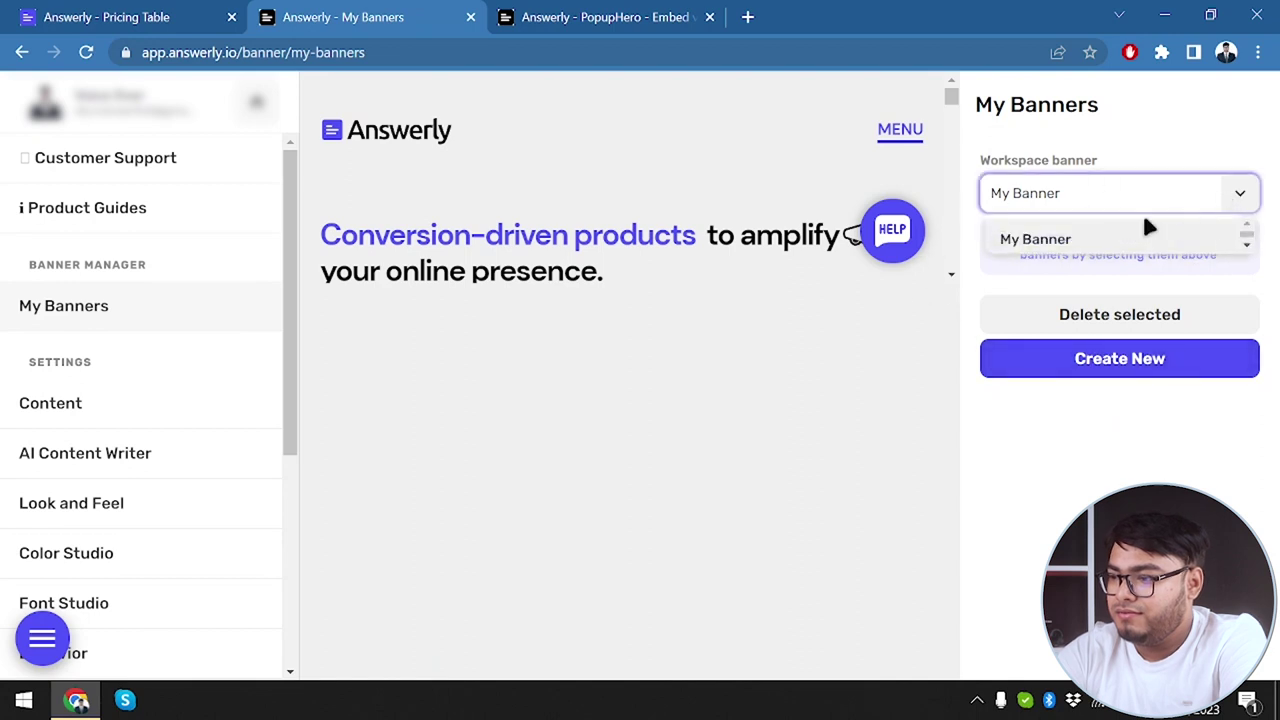
{"action": "left_click", "coordinate": [1140, 236]}
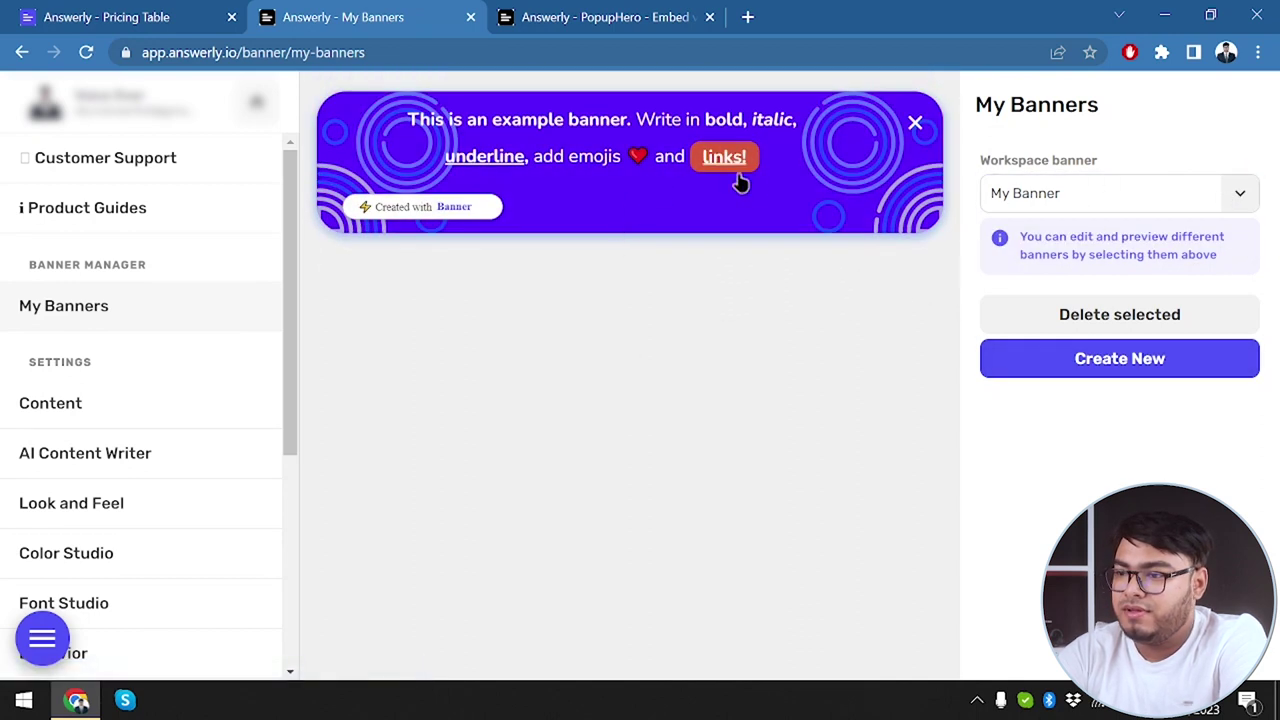
Step: Test the banner's "links!" link in the preview again and reload My Banner
{"action": "left_click", "coordinate": [729, 157]}
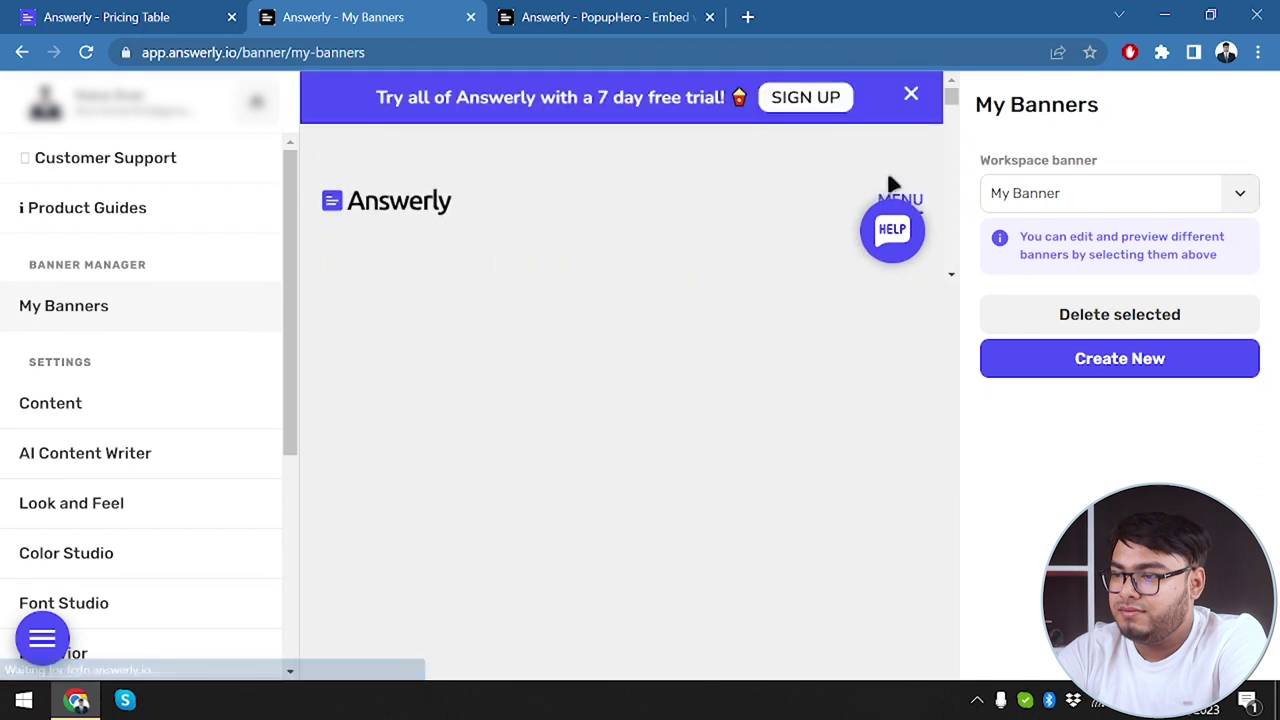
{"action": "left_click", "coordinate": [1066, 200]}
{"action": "left_click", "coordinate": [1060, 237]}
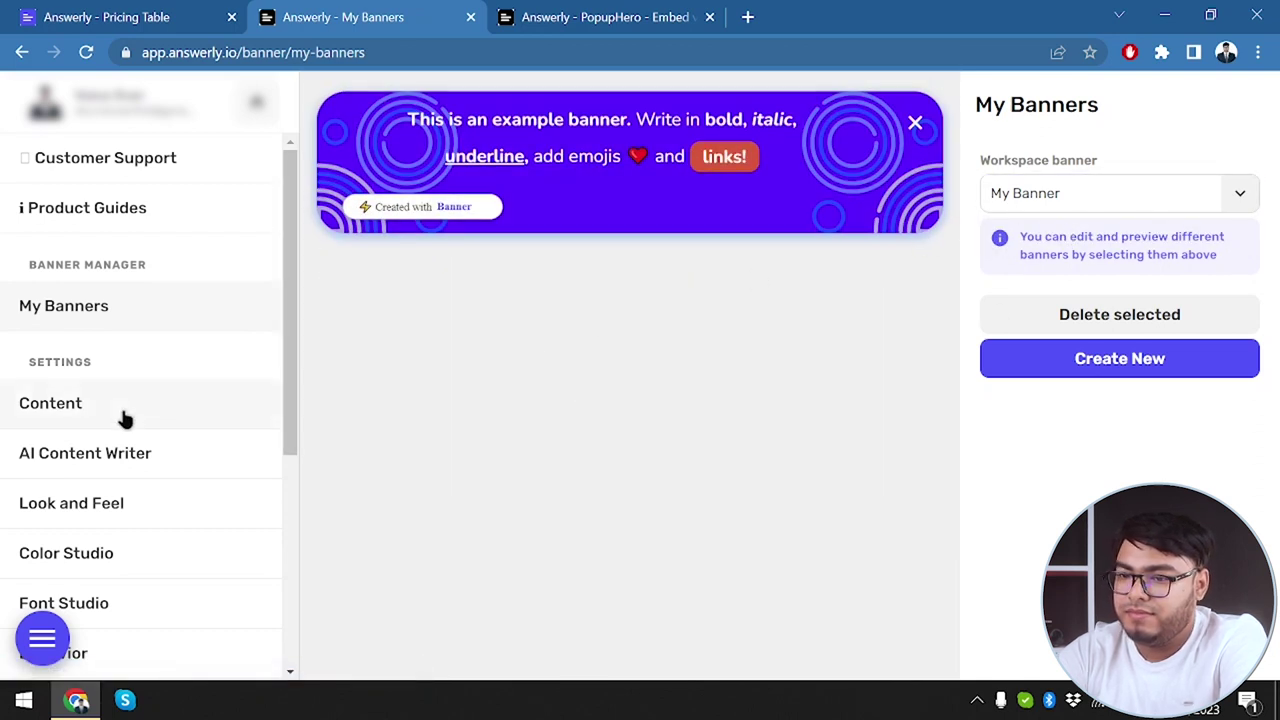
Step: Try adding a red heart emoji after "This is an example banner." and discard it by reselecting My Banner
{"action": "left_click", "coordinate": [125, 418]}
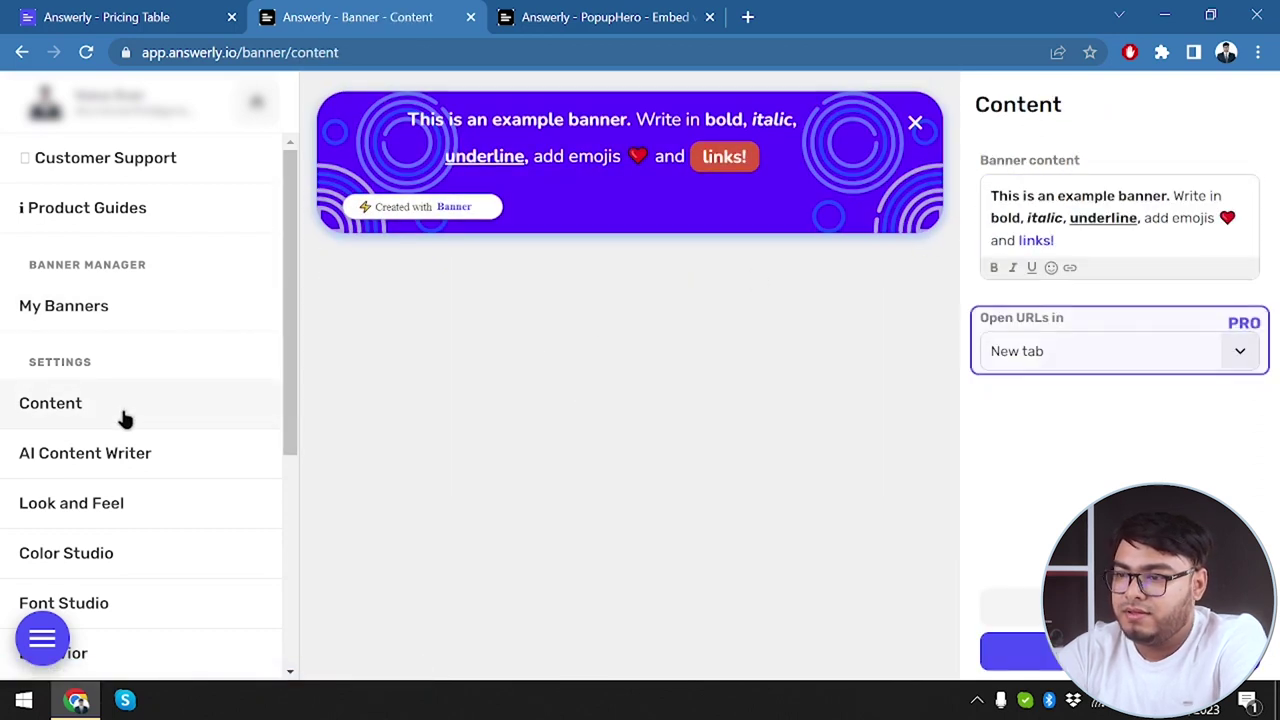
{"action": "left_click", "coordinate": [1175, 197]}
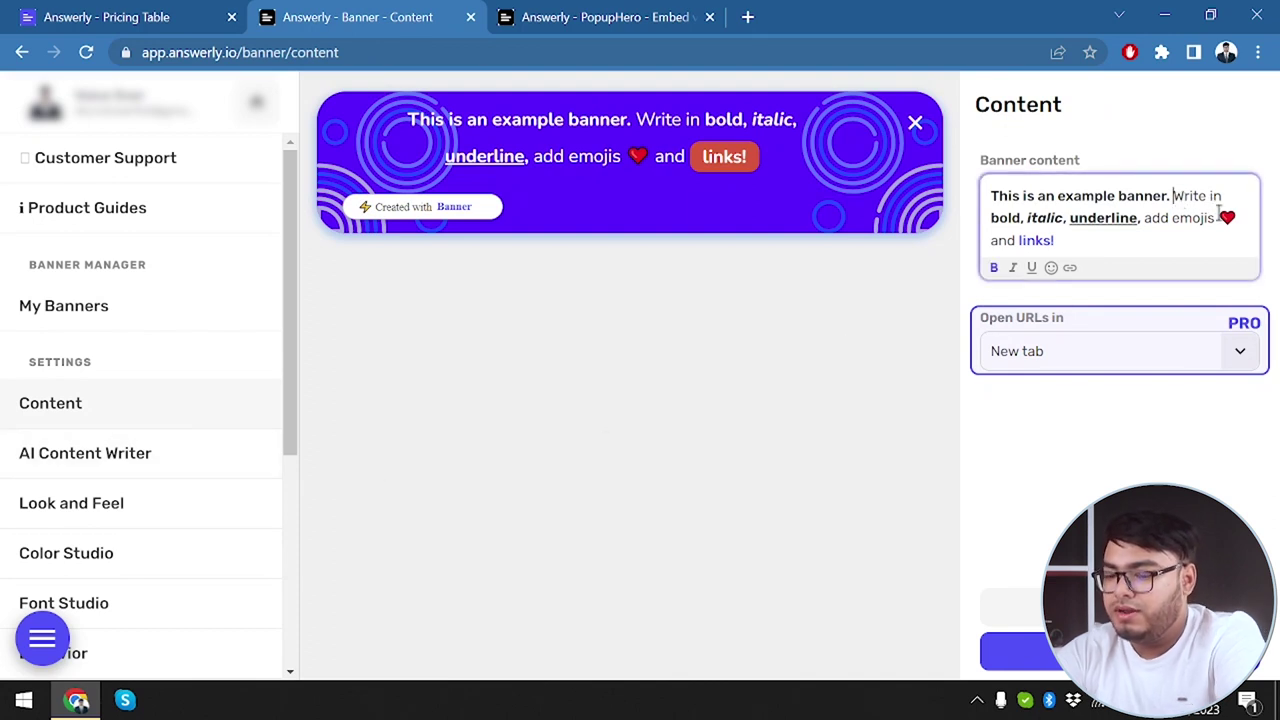
{"action": "type", "text": "❤"}
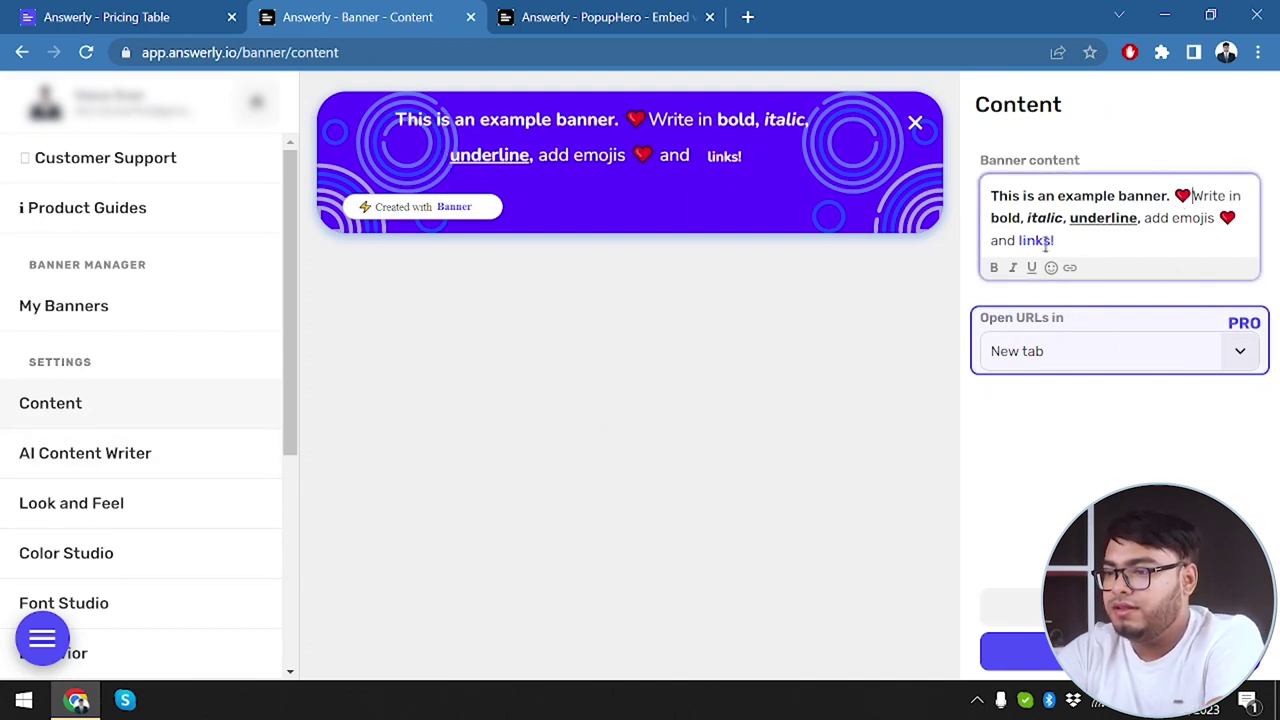
{"action": "left_click", "coordinate": [112, 317]}
{"action": "left_click", "coordinate": [1100, 197]}
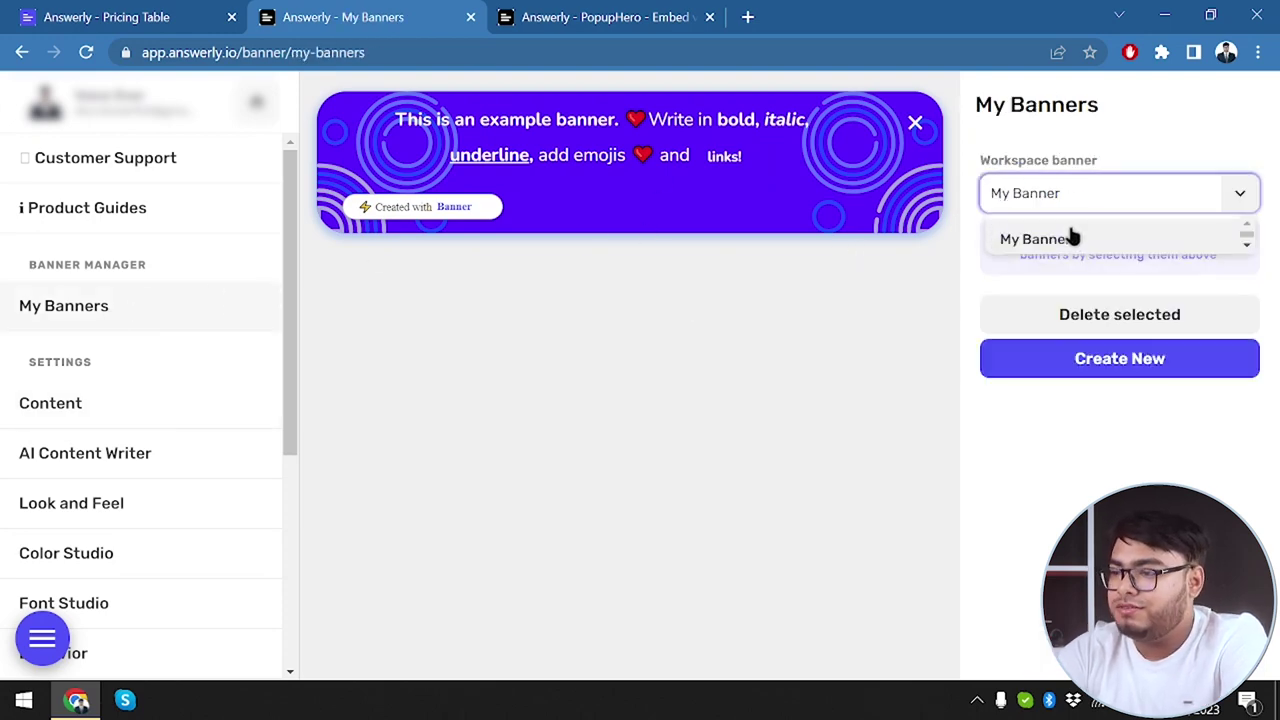
{"action": "left_click", "coordinate": [994, 237]}
Step: Look through the banner's Content, My Banners, AI Content Writer, Color Studio and Look and Feel settings
{"action": "scroll", "coordinate": [145, 433], "scroll_direction": "down", "scroll_amount": 1}
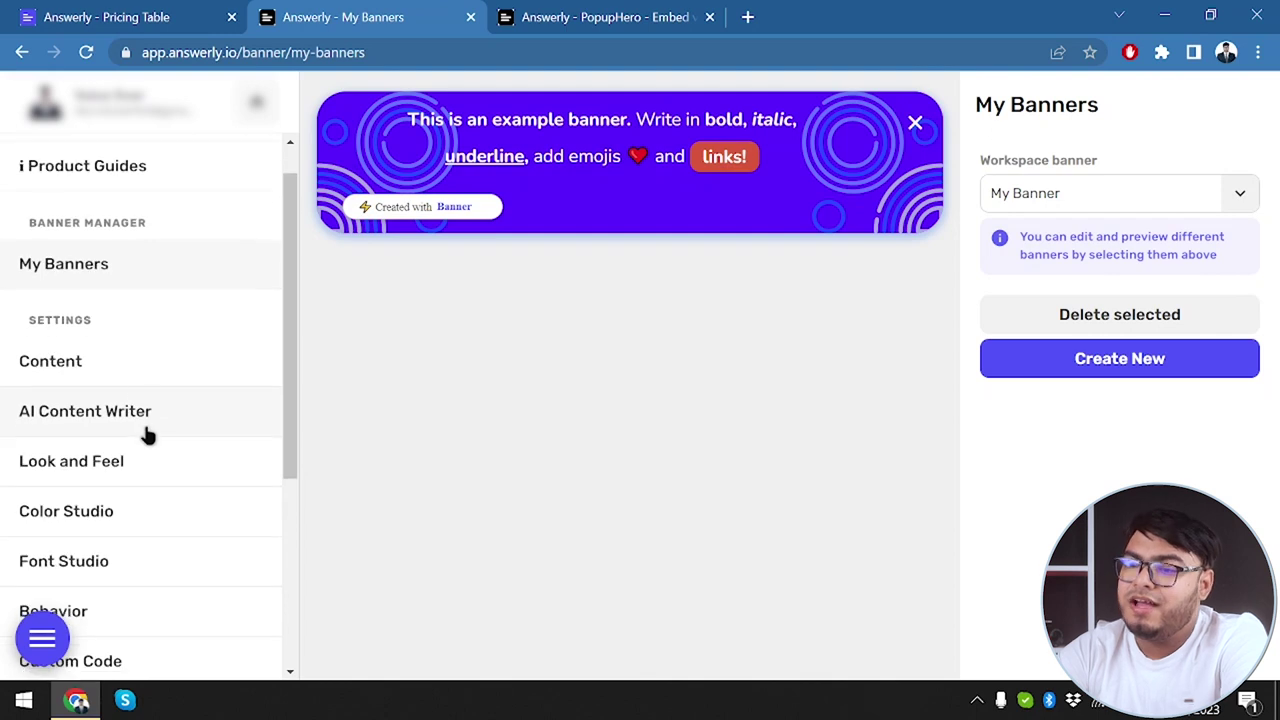
{"action": "left_click", "coordinate": [146, 363]}
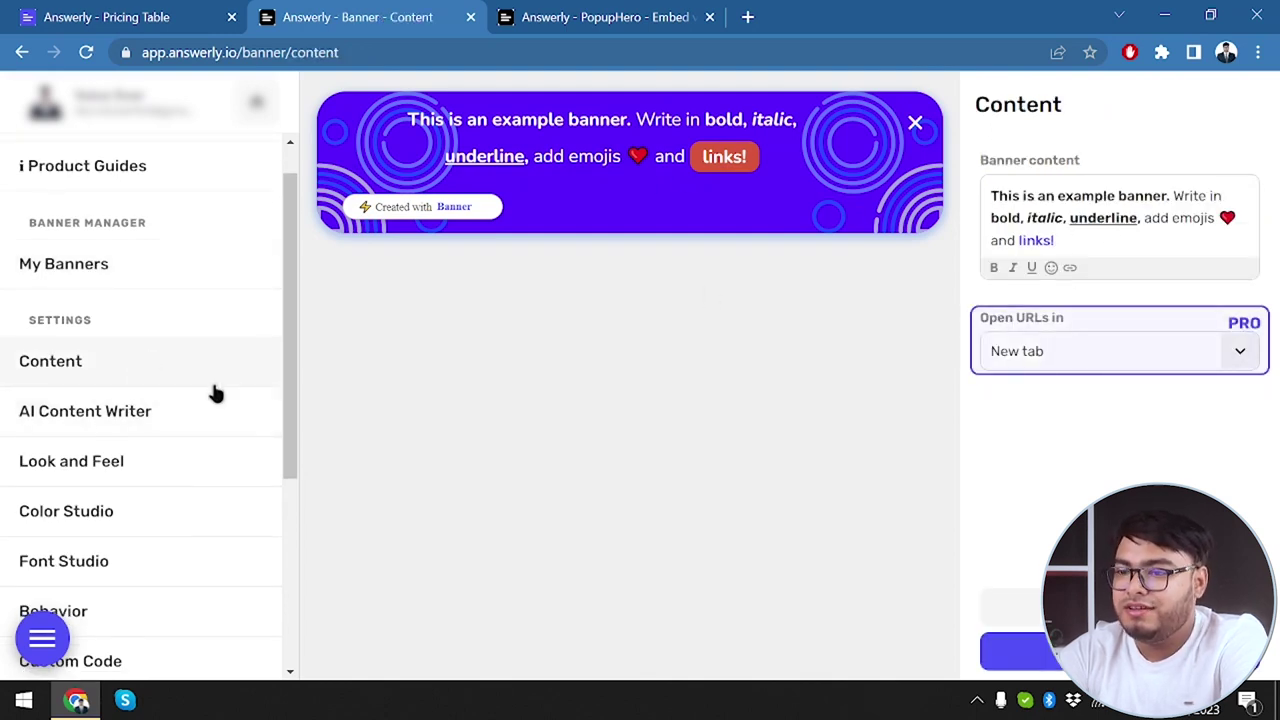
{"action": "scroll", "coordinate": [162, 415], "scroll_direction": "down", "scroll_amount": 1}
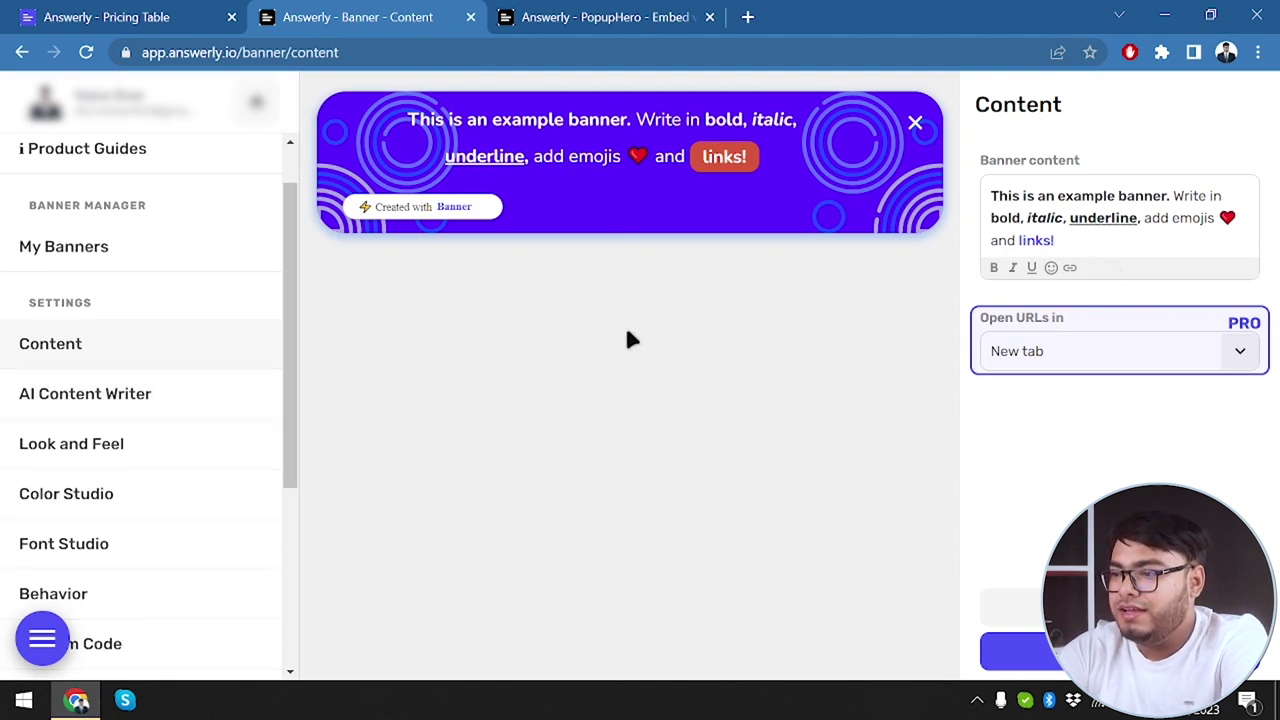
{"action": "left_click", "coordinate": [152, 262]}
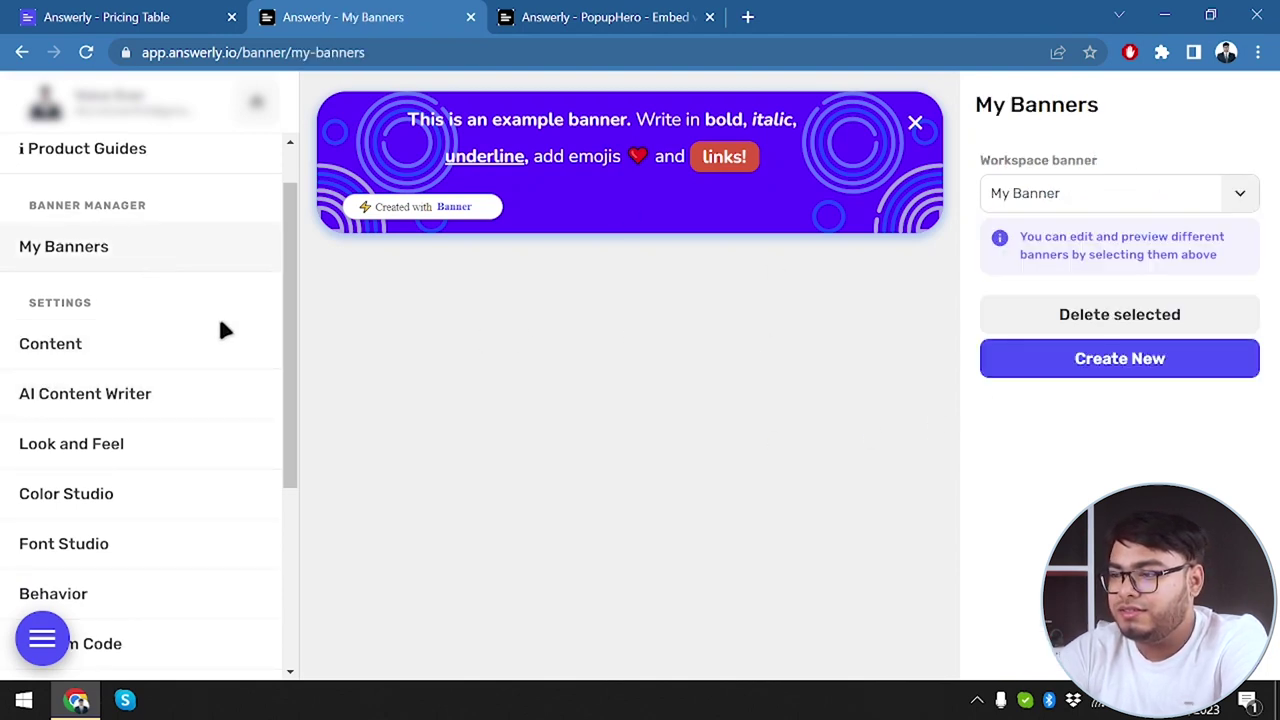
{"action": "left_click", "coordinate": [143, 385]}
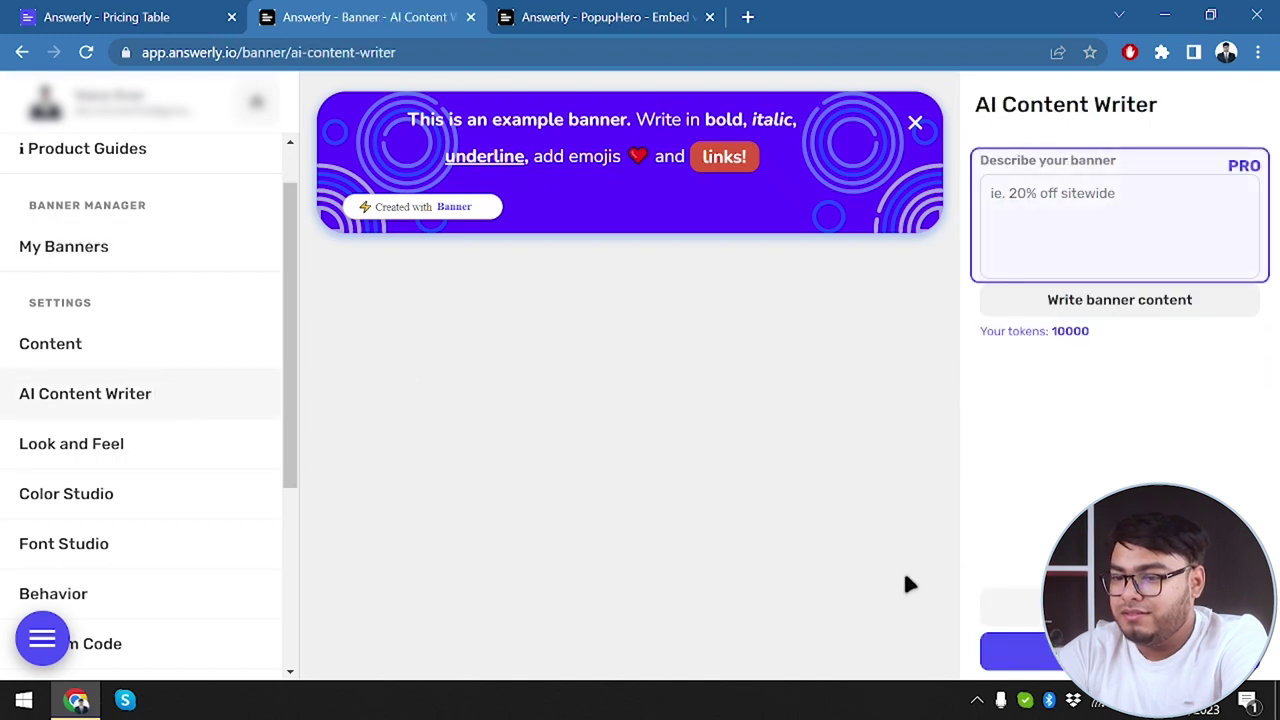
{"action": "left_click", "coordinate": [80, 510]}
{"action": "left_click", "coordinate": [145, 458]}
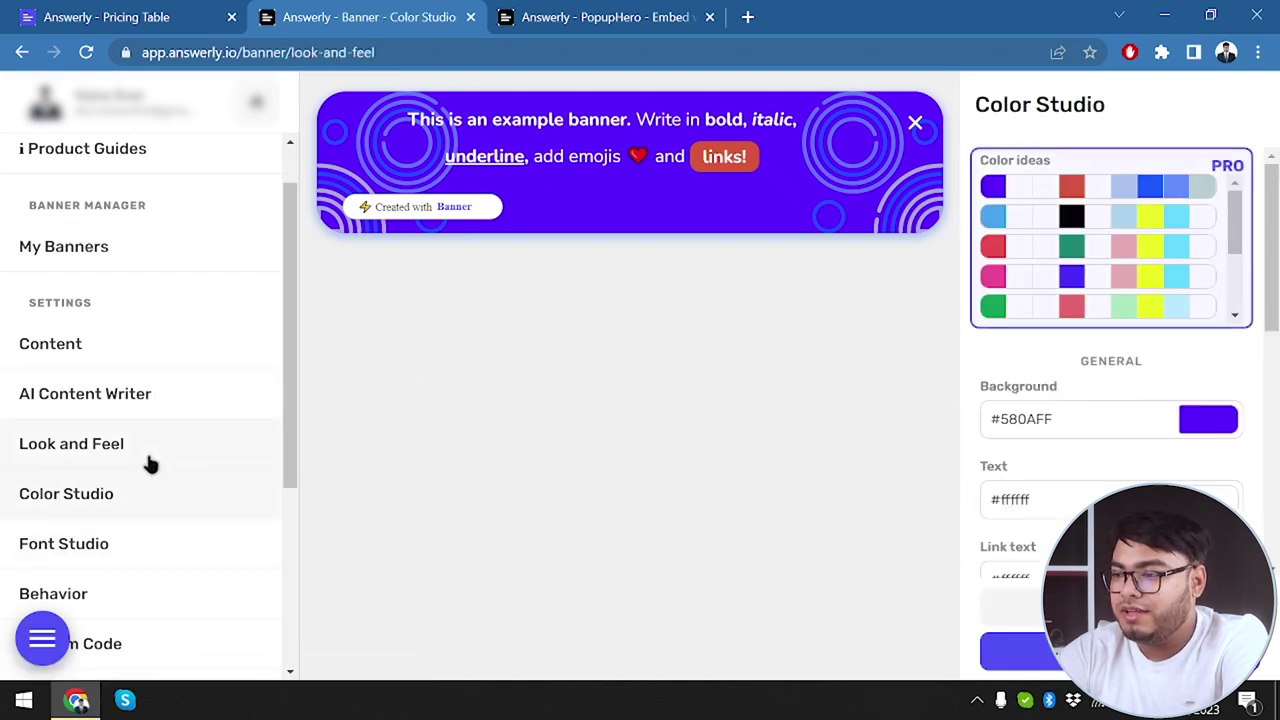
{"action": "left_click", "coordinate": [89, 340]}
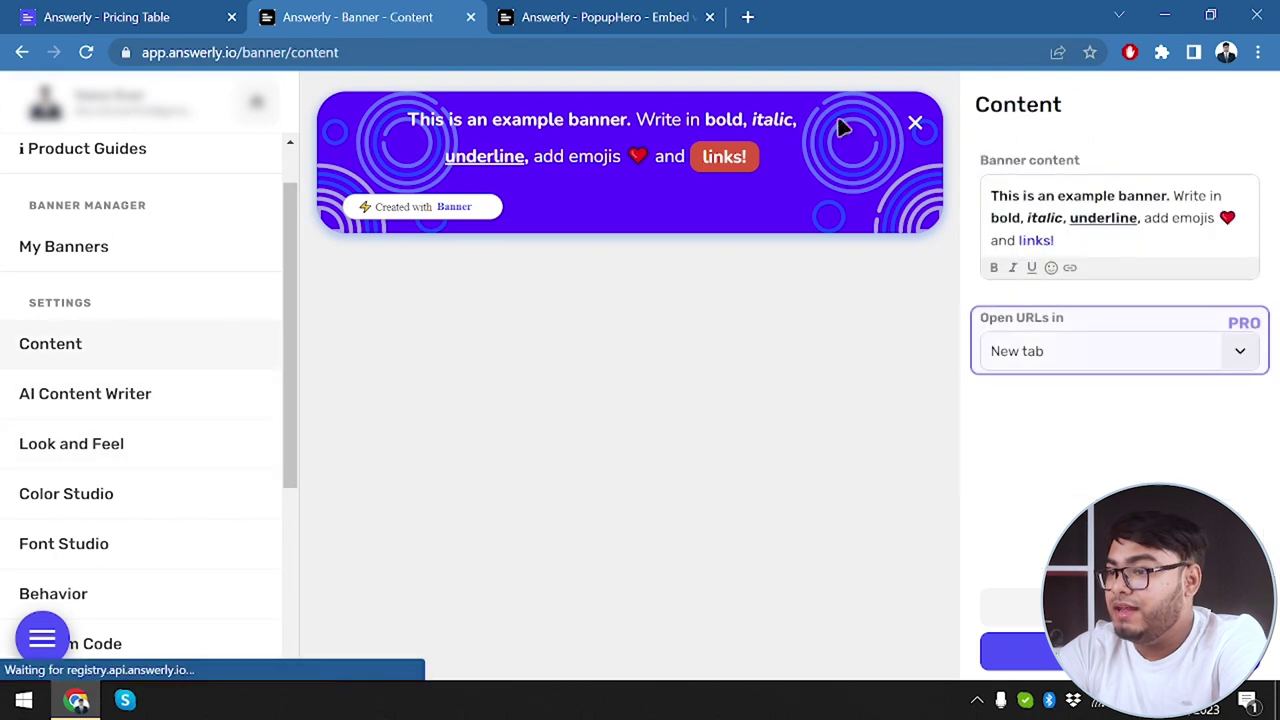
{"action": "left_click", "coordinate": [115, 436]}
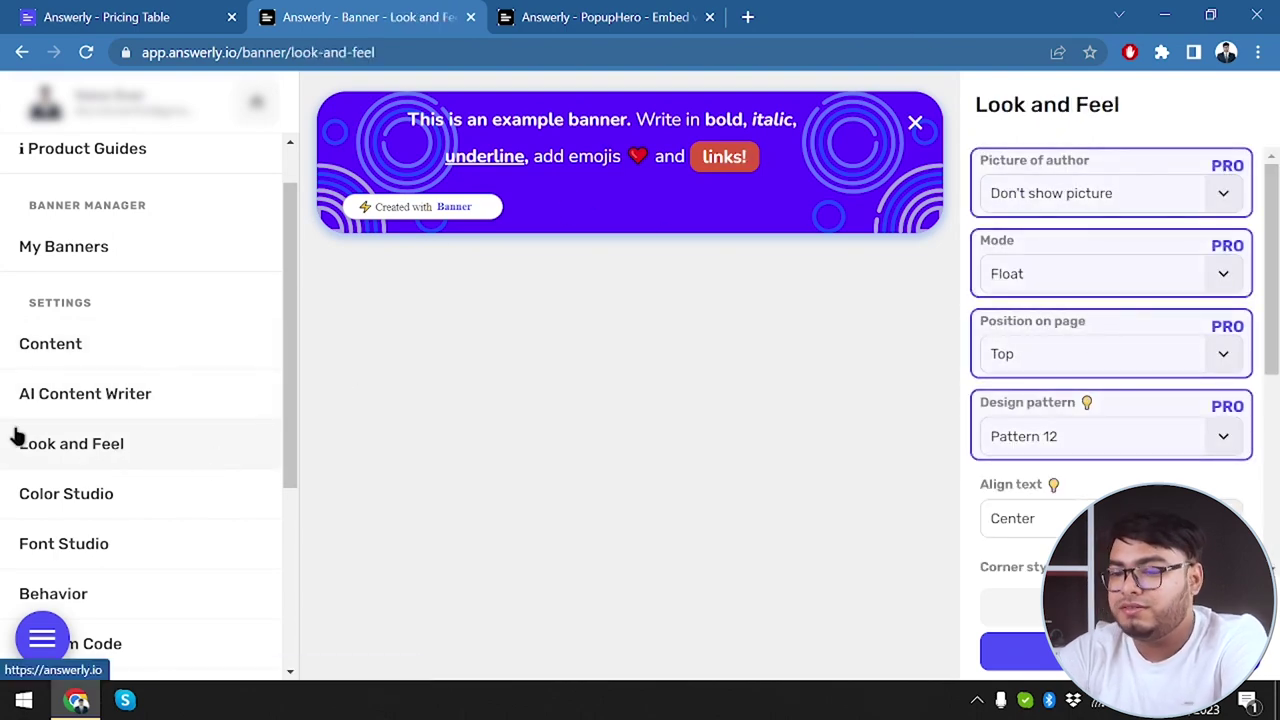
Step: Set the banner's background color to light teal #6bdbc9 in the Color Studio and save the banner
{"action": "left_click", "coordinate": [164, 507]}
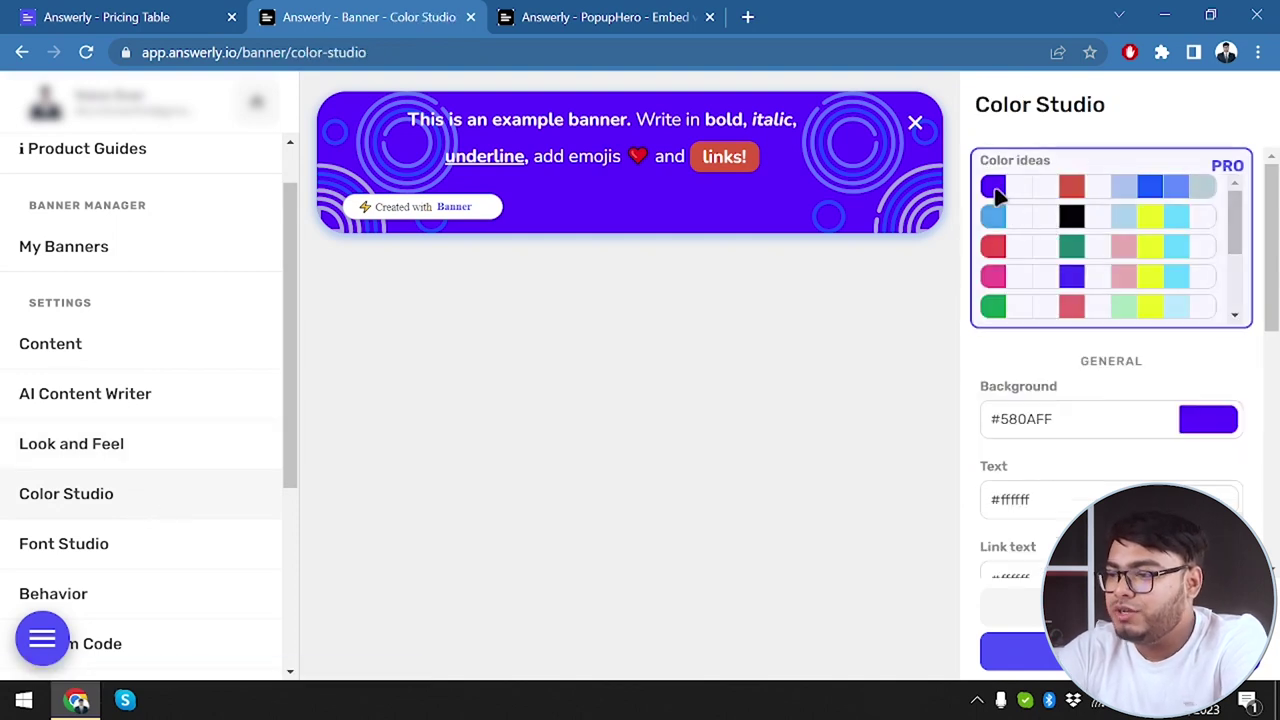
{"action": "scroll", "coordinate": [1120, 282], "scroll_direction": "down", "scroll_amount": 1}
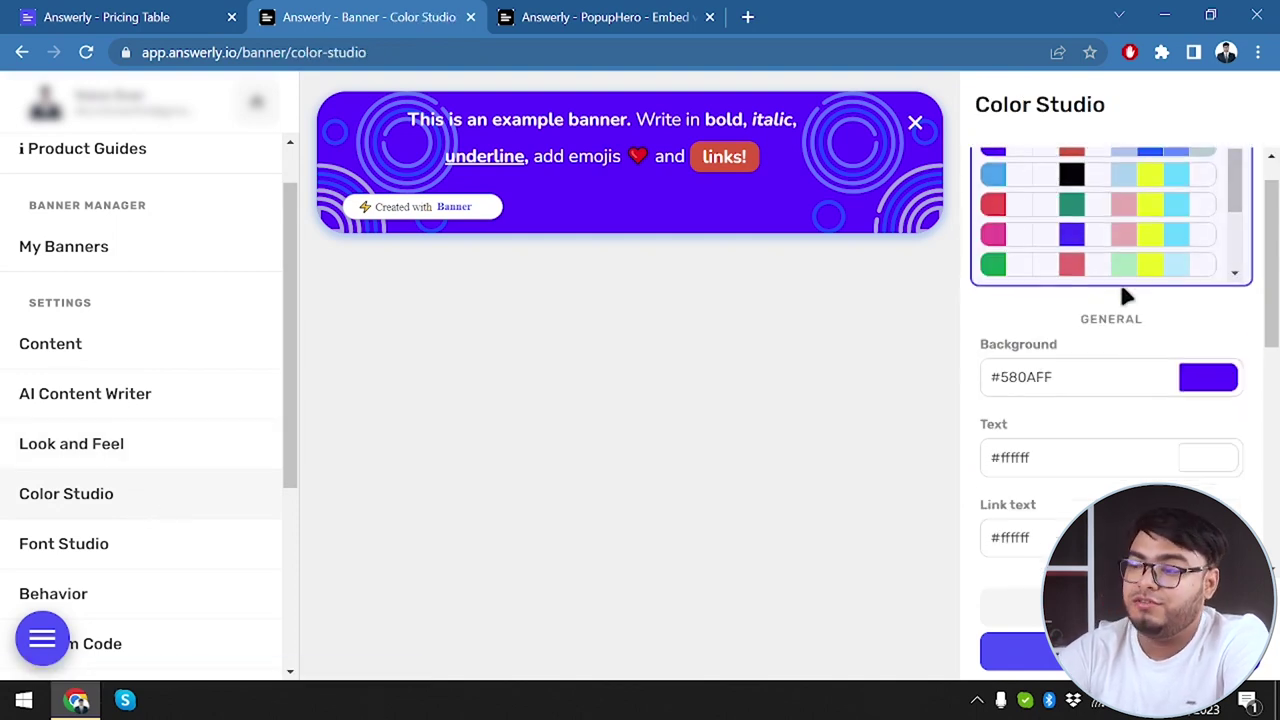
{"action": "left_click", "coordinate": [1214, 380]}
{"action": "left_click_drag", "start_coordinate": [1045, 480], "coordinate": [1105, 436]}
{"action": "left_click_drag", "start_coordinate": [1185, 545], "coordinate": [1145, 545]}
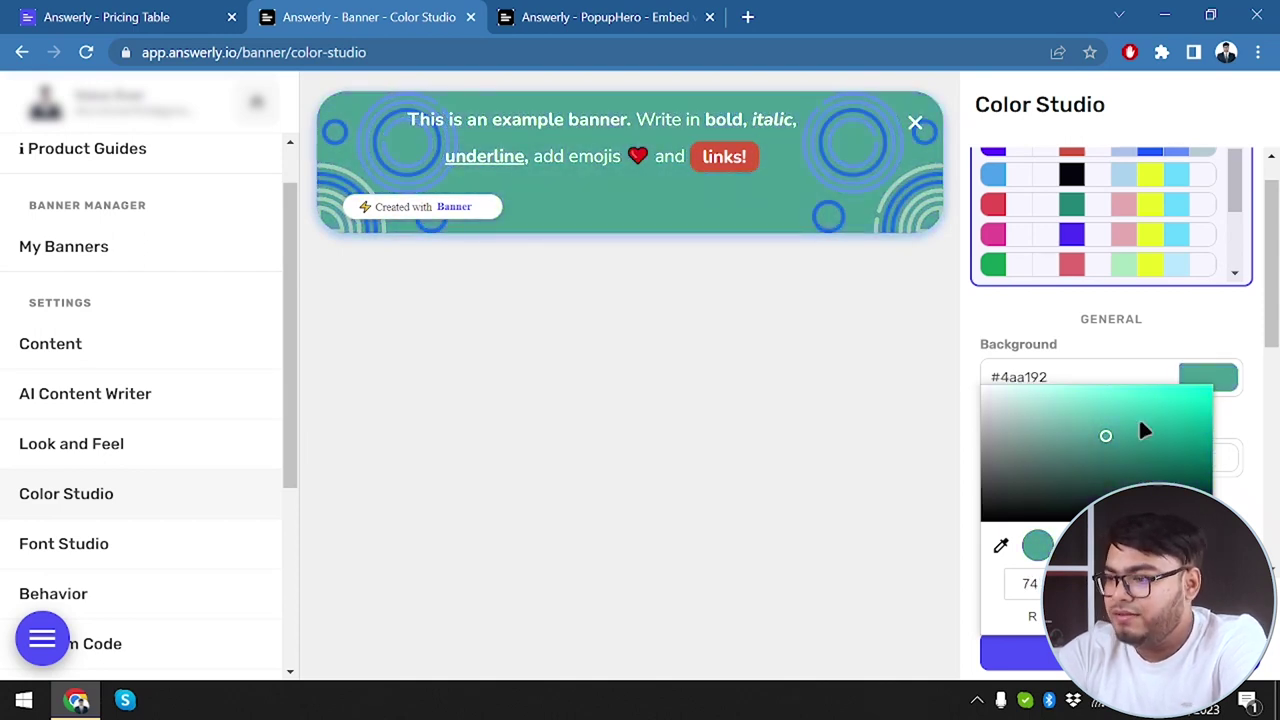
{"action": "left_click_drag", "start_coordinate": [1140, 424], "coordinate": [1098, 404]}
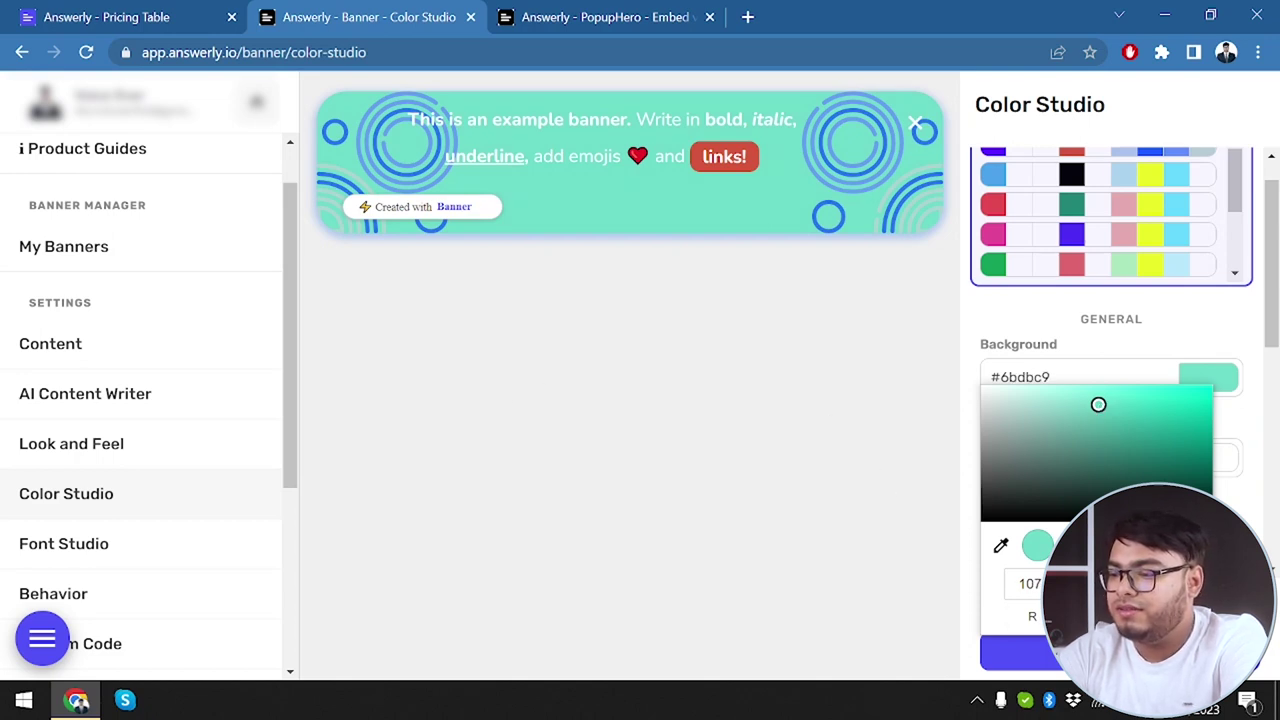
{"action": "scroll", "coordinate": [1110, 400], "scroll_direction": "down", "scroll_amount": 5}
{"action": "scroll", "coordinate": [1110, 400], "scroll_direction": "up", "scroll_amount": 2}
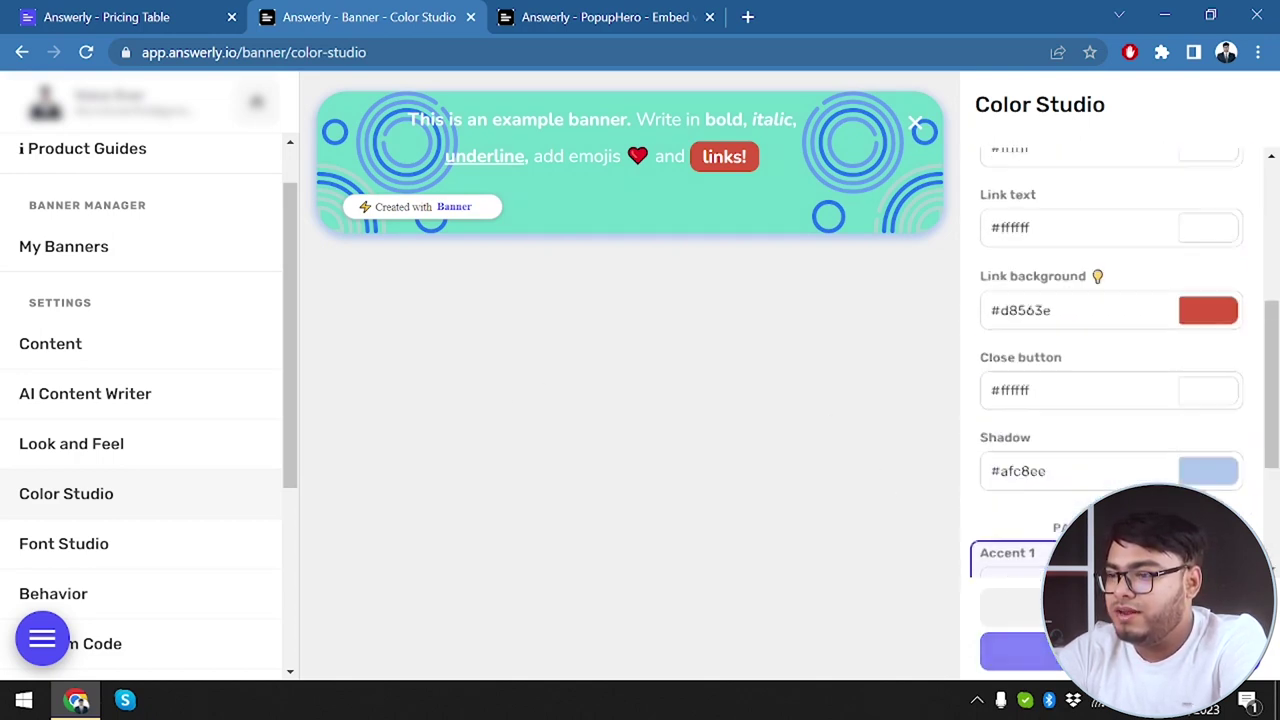
Step: Try green #439d45, purple #a04b8d and pink #ff38d4 for the banner text and return it to white #ffffff
{"action": "scroll", "coordinate": [1194, 372], "scroll_direction": "up", "scroll_amount": 3}
{"action": "left_click", "coordinate": [1200, 298]}
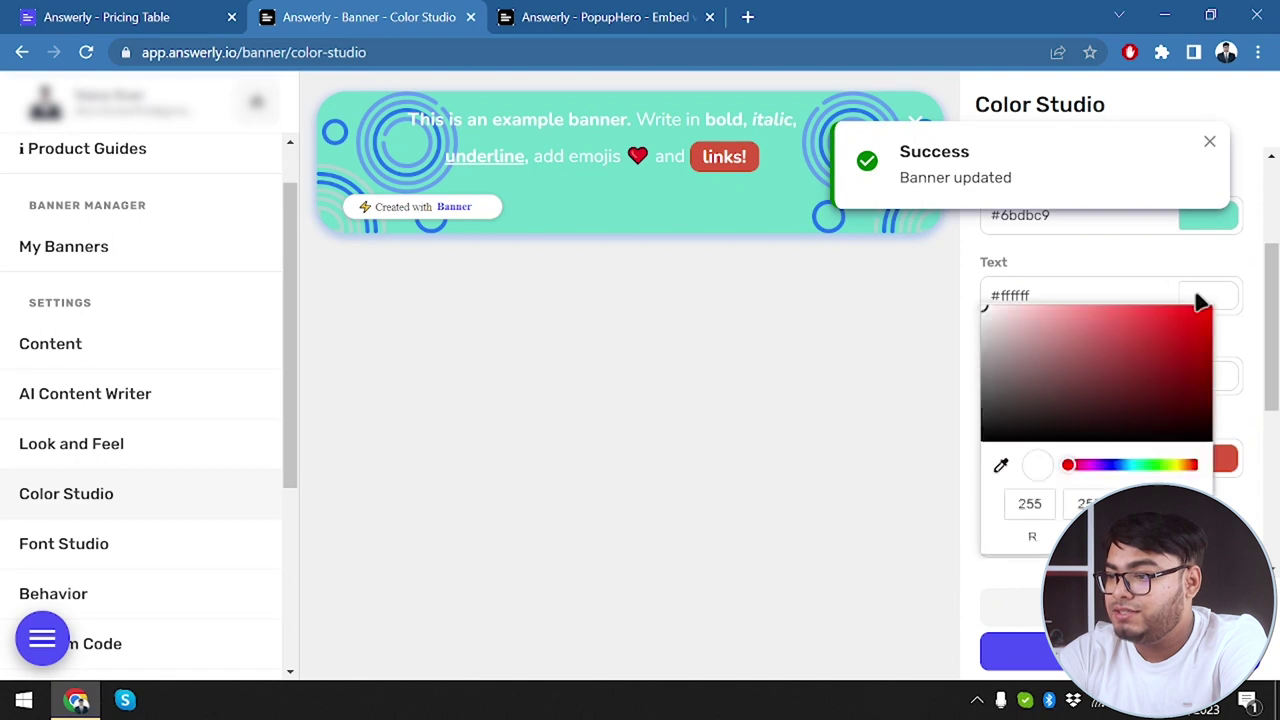
{"action": "mouse_move", "coordinate": [1100, 371]}
{"action": "left_mouse_down"}
{"action": "mouse_move", "coordinate": [1106, 360]}
{"action": "mouse_move", "coordinate": [1131, 380]}
{"action": "mouse_move", "coordinate": [1043, 343]}
{"action": "mouse_move", "coordinate": [1040, 366]}
{"action": "mouse_move", "coordinate": [1025, 359]}
{"action": "mouse_move", "coordinate": [1026, 336]}
{"action": "mouse_move", "coordinate": [1060, 337]}
{"action": "mouse_move", "coordinate": [1093, 342]}
{"action": "mouse_move", "coordinate": [917, 349]}
{"action": "mouse_move", "coordinate": [946, 314]}
{"action": "mouse_move", "coordinate": [996, 334]}
{"action": "mouse_move", "coordinate": [1112, 344]}
{"action": "mouse_move", "coordinate": [1112, 360]}
{"action": "left_mouse_up"}
{"action": "left_click", "coordinate": [1156, 464]}
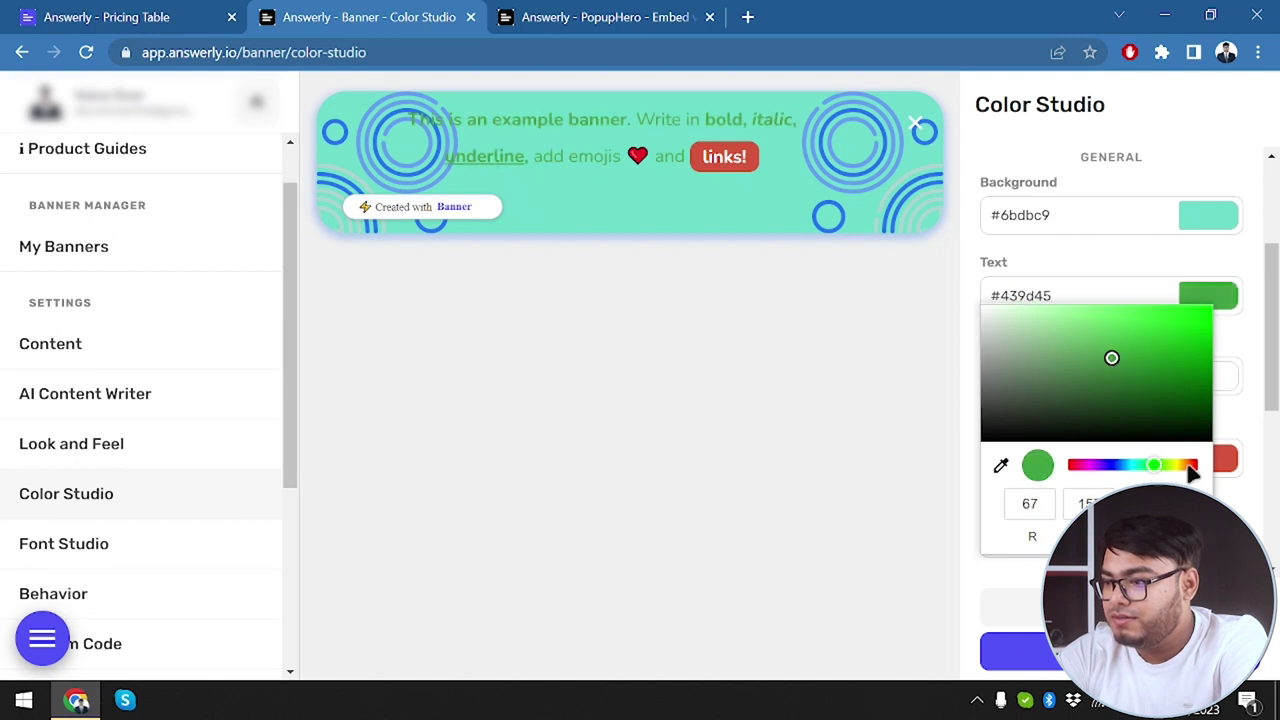
{"action": "left_click_drag", "start_coordinate": [1192, 474], "coordinate": [1084, 466]}
{"action": "left_click", "coordinate": [1102, 357]}
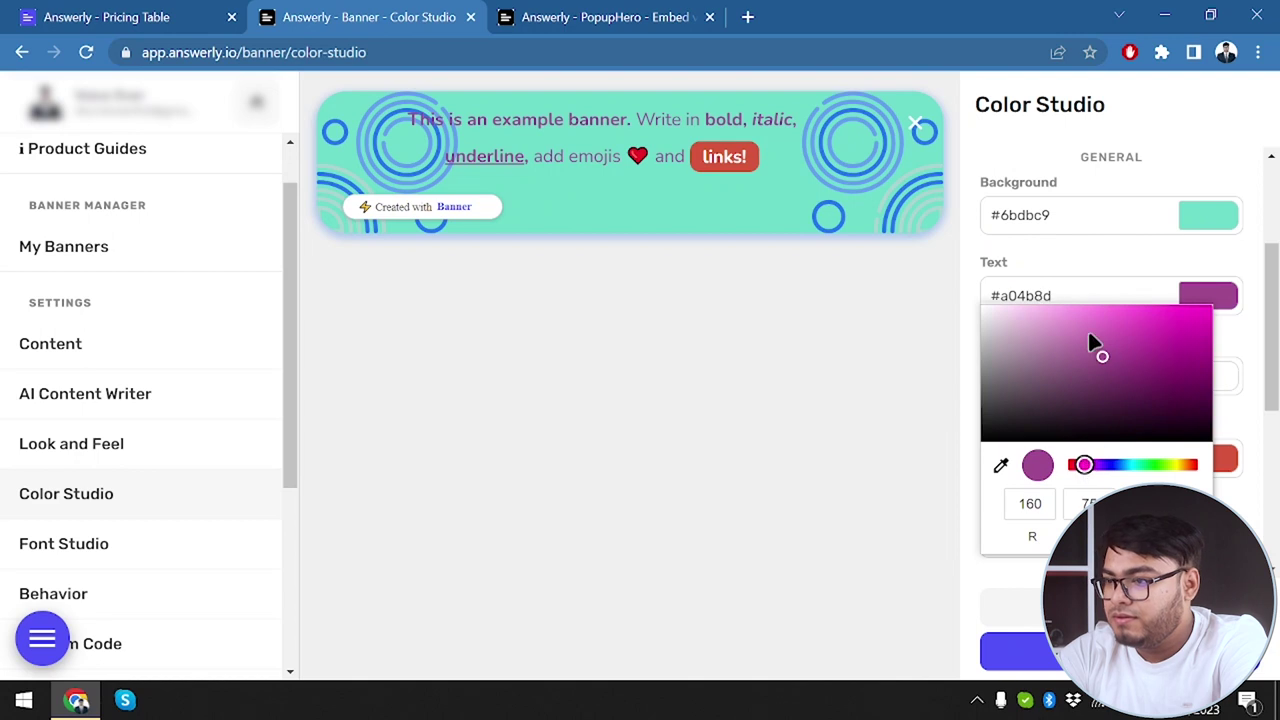
{"action": "left_click_drag", "start_coordinate": [1087, 328], "coordinate": [1160, 302]}
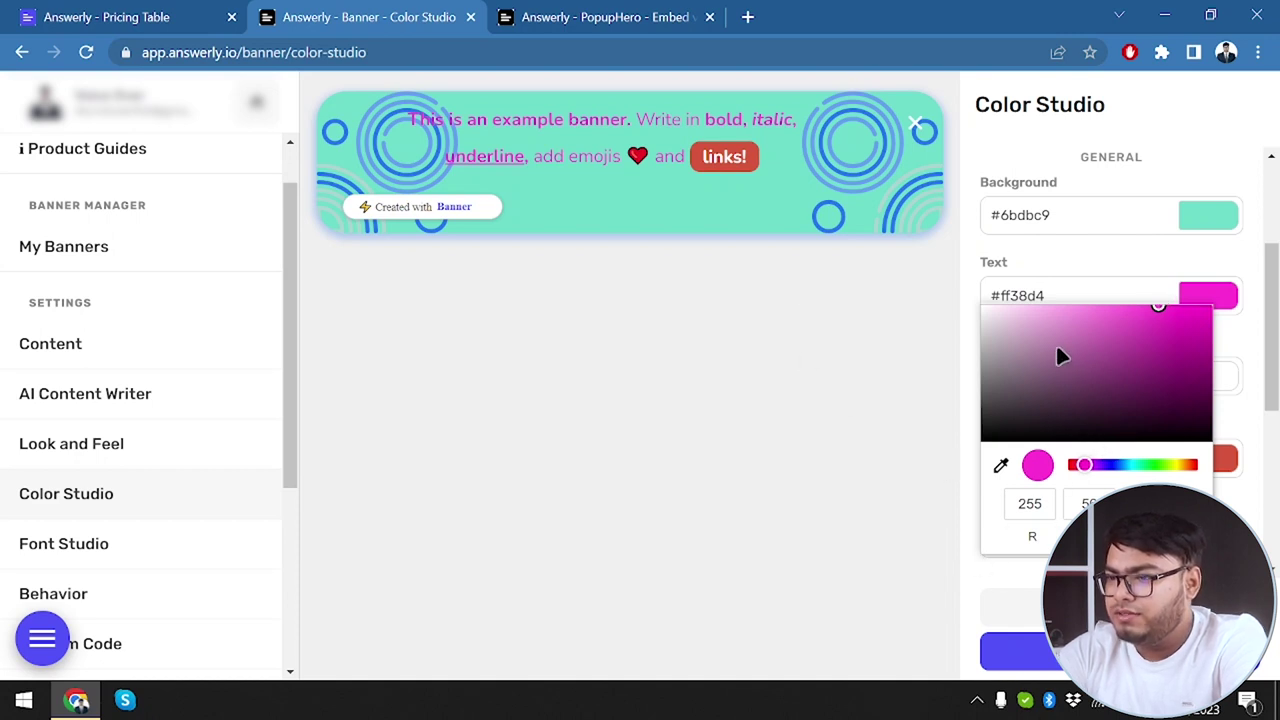
{"action": "left_click_drag", "start_coordinate": [1062, 357], "coordinate": [885, 280]}
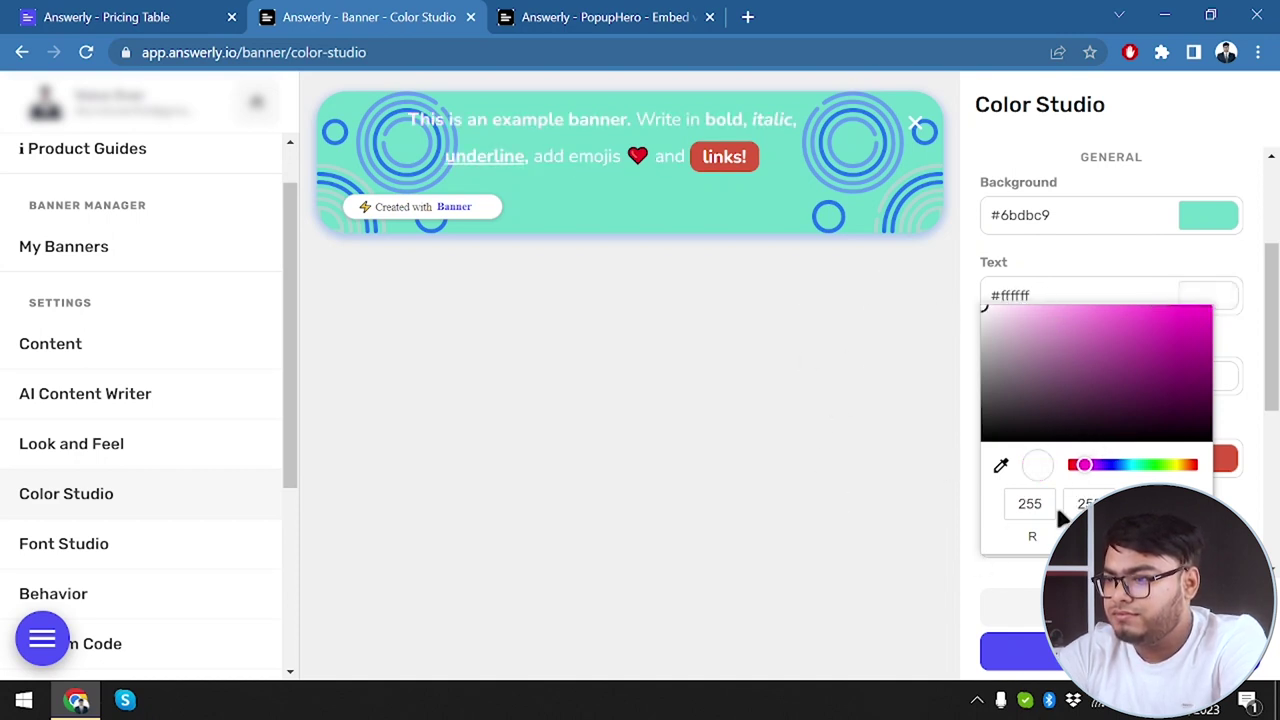
{"action": "left_click_drag", "start_coordinate": [1078, 425], "coordinate": [758, 158]}
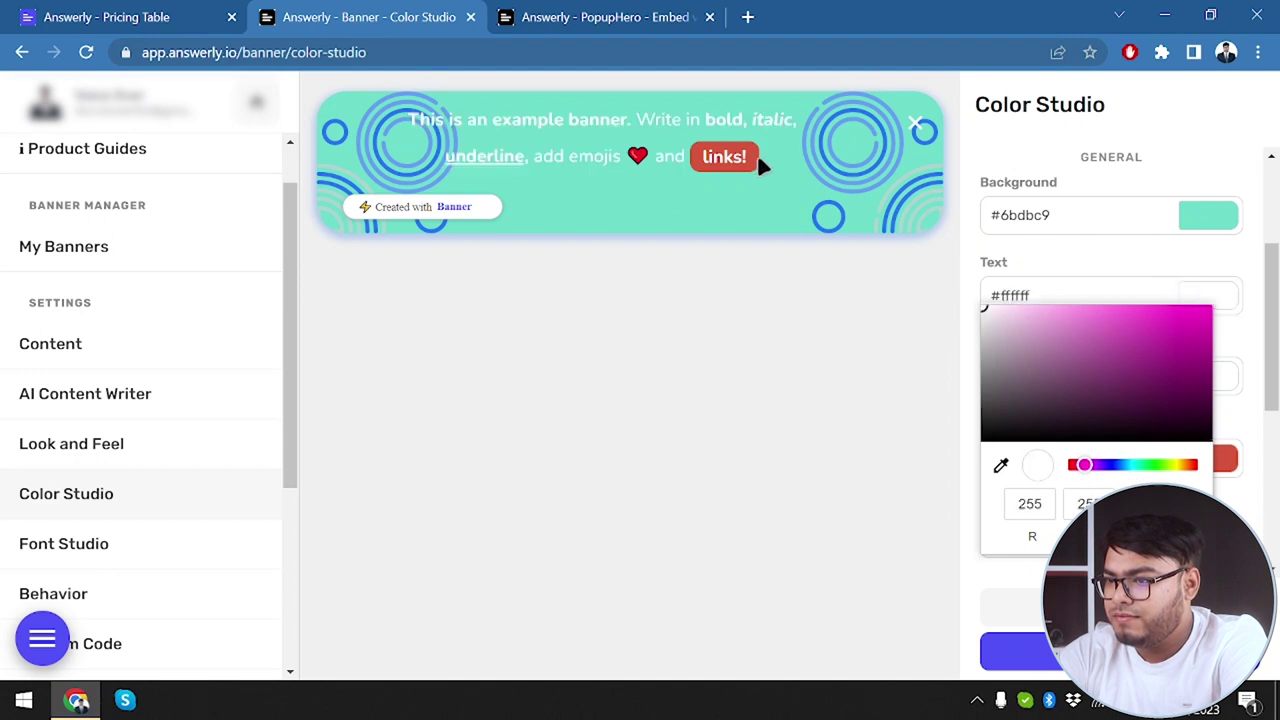
{"action": "left_click", "coordinate": [745, 389]}
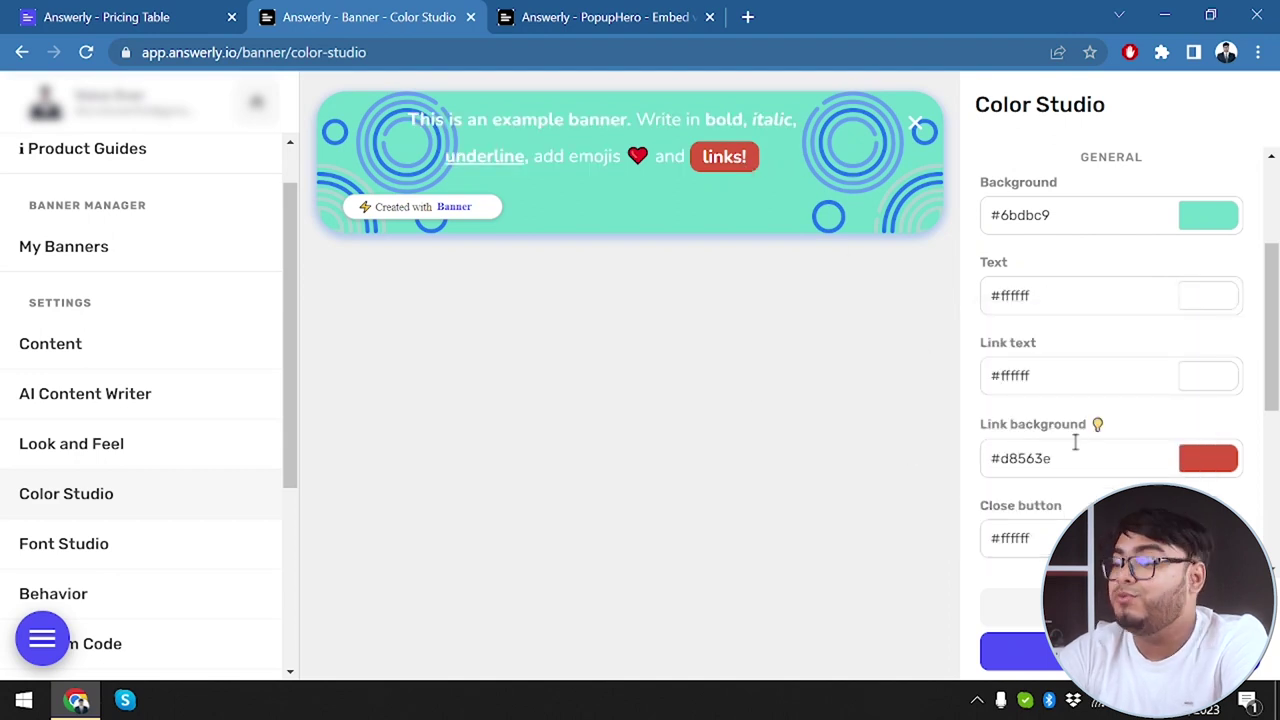
Step: Give the banner's link a yellow #eeff00 background and black #000000 text
{"action": "left_click", "coordinate": [1205, 462]}
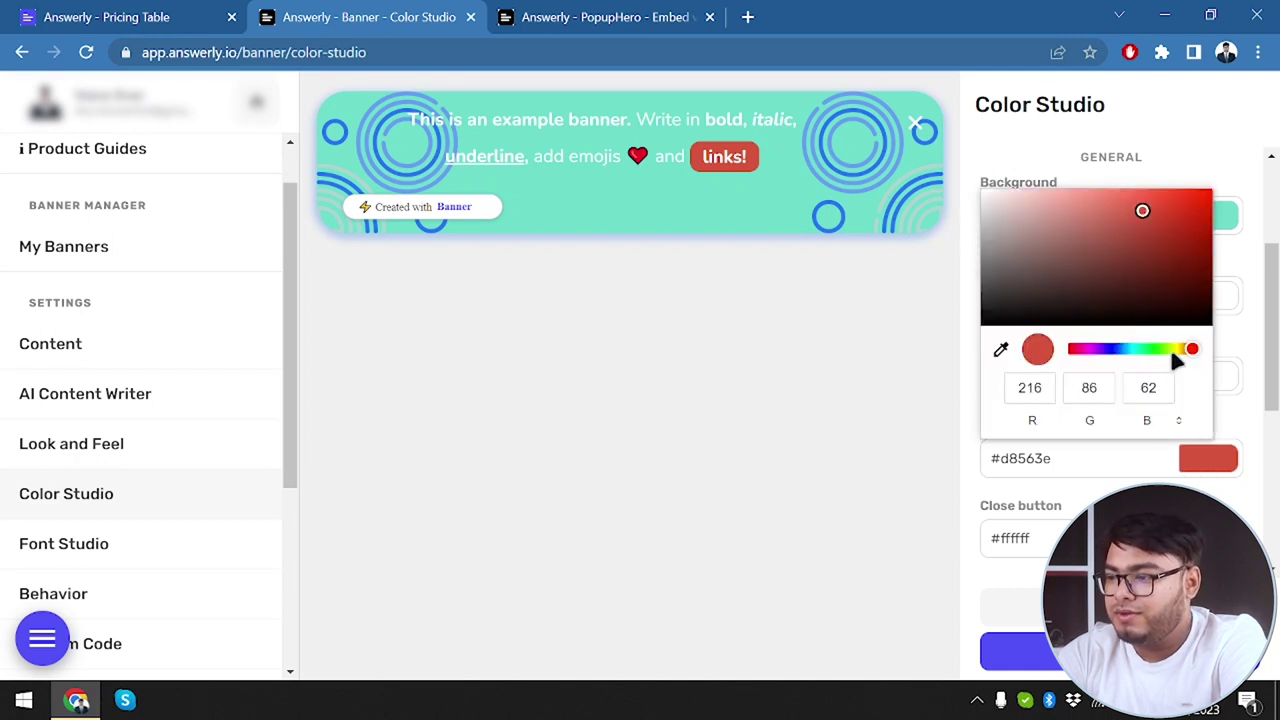
{"action": "left_click", "coordinate": [1174, 350]}
{"action": "left_click_drag", "start_coordinate": [1143, 211], "coordinate": [1210, 191]}
{"action": "left_click", "coordinate": [1152, 349]}
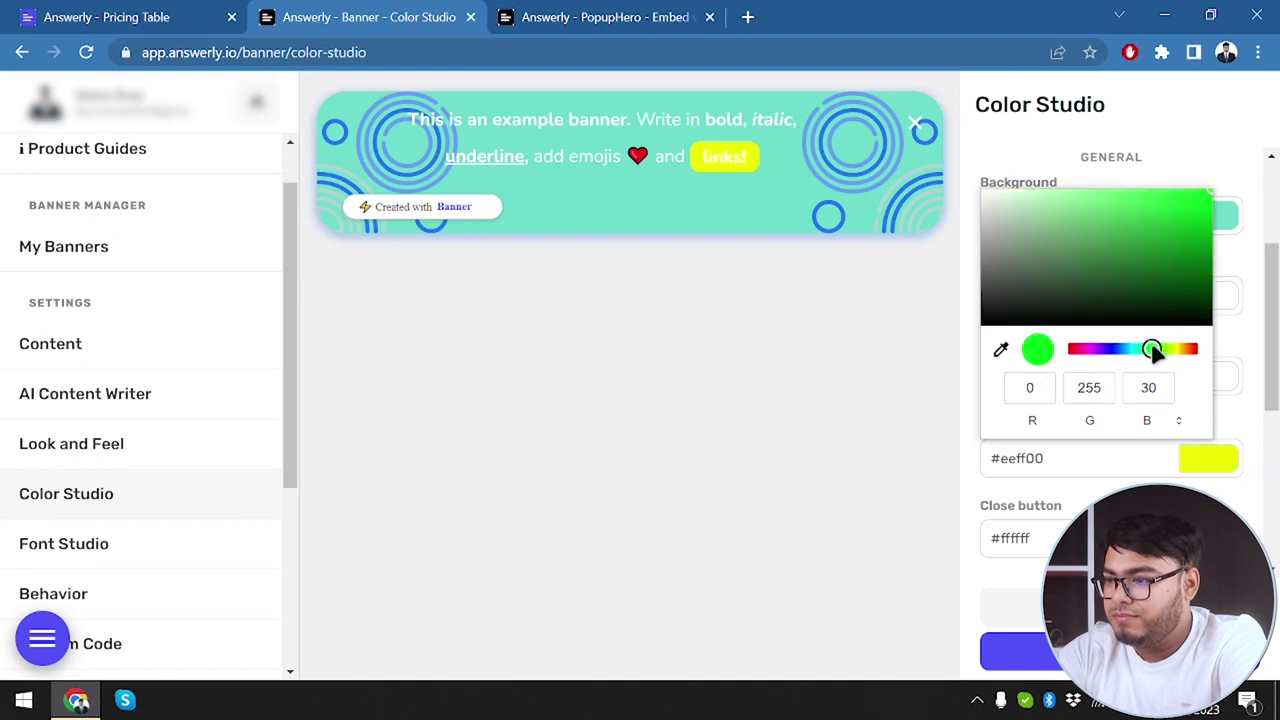
{"action": "left_click_drag", "start_coordinate": [1152, 349], "coordinate": [1180, 363]}
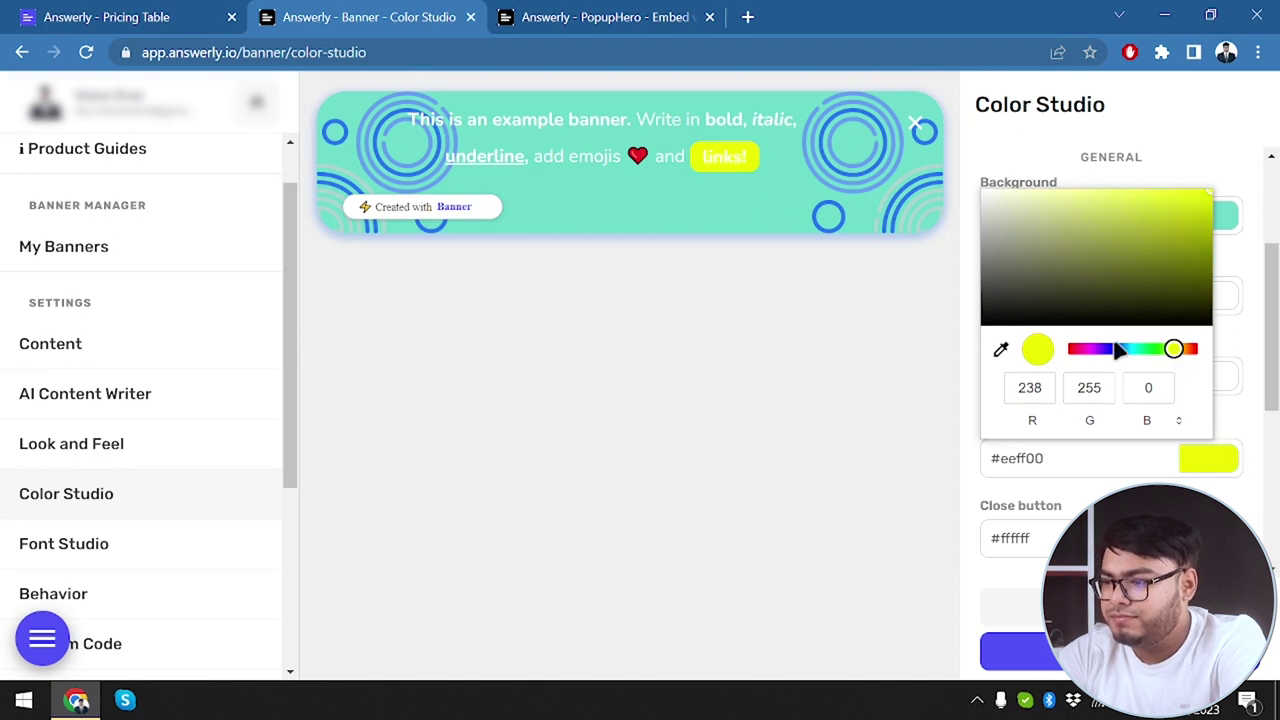
{"action": "left_click", "coordinate": [1107, 492]}
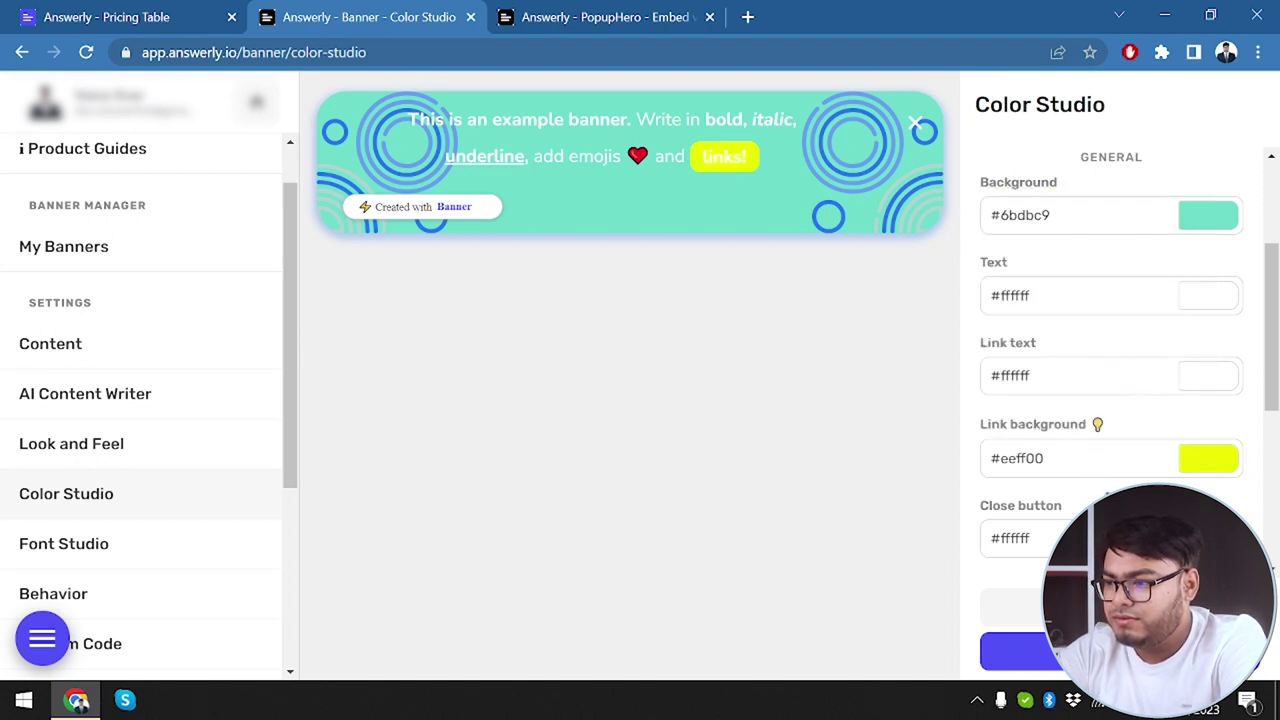
{"action": "left_click", "coordinate": [1210, 376]}
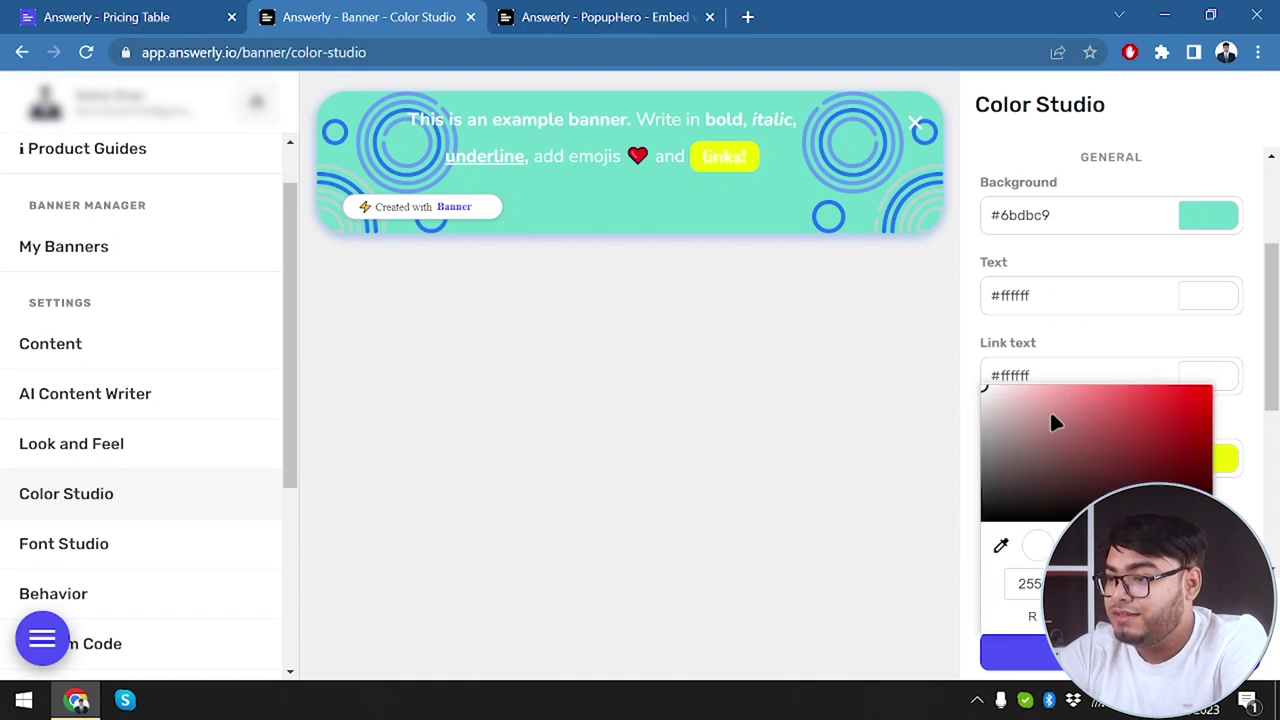
{"action": "left_click_drag", "start_coordinate": [1051, 420], "coordinate": [985, 520]}
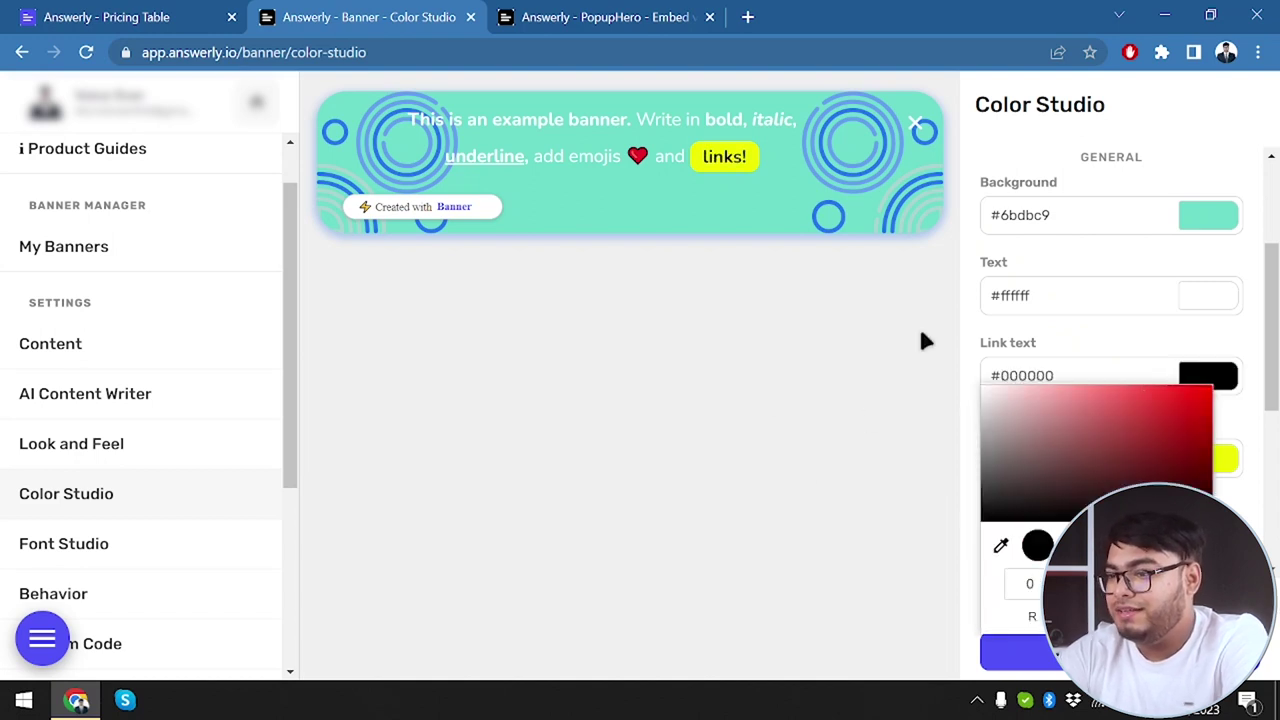
Step: Set the banner's close button color to red #ff0000 in the Color Studio
{"action": "left_click", "coordinate": [878, 505]}
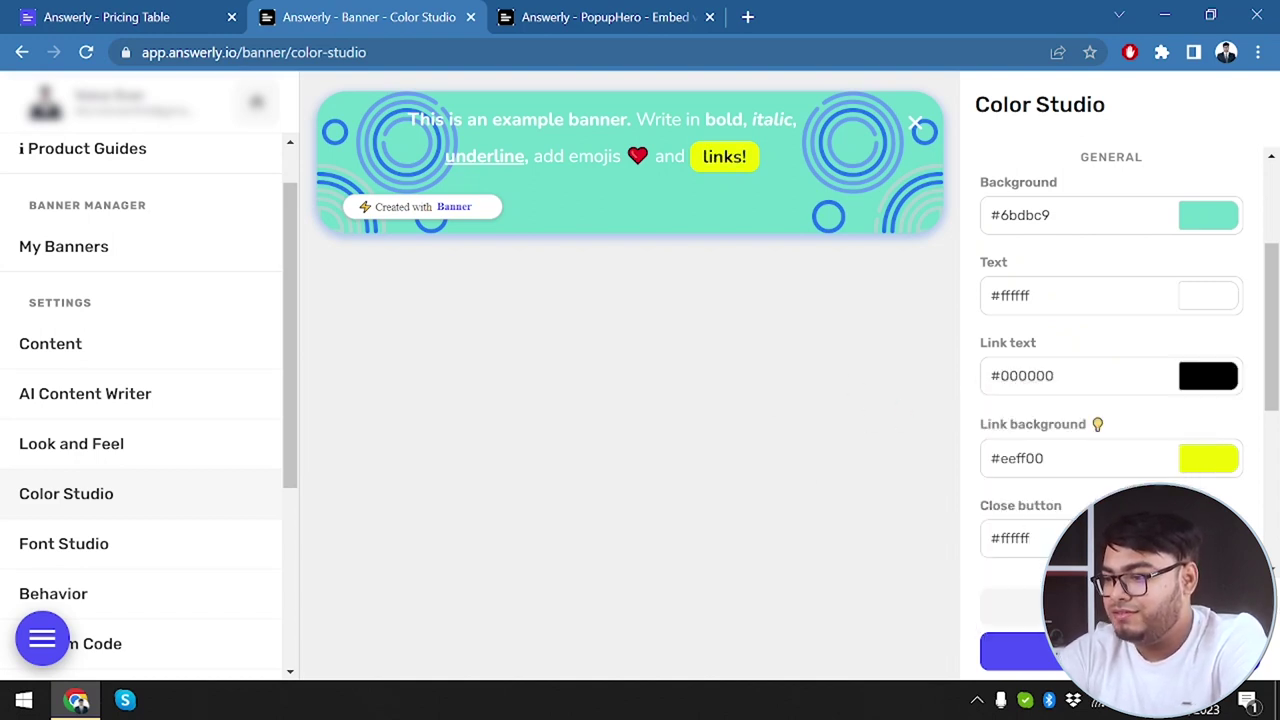
{"action": "scroll", "coordinate": [1235, 453], "scroll_direction": "down", "scroll_amount": 1}
{"action": "left_click", "coordinate": [1208, 452]}
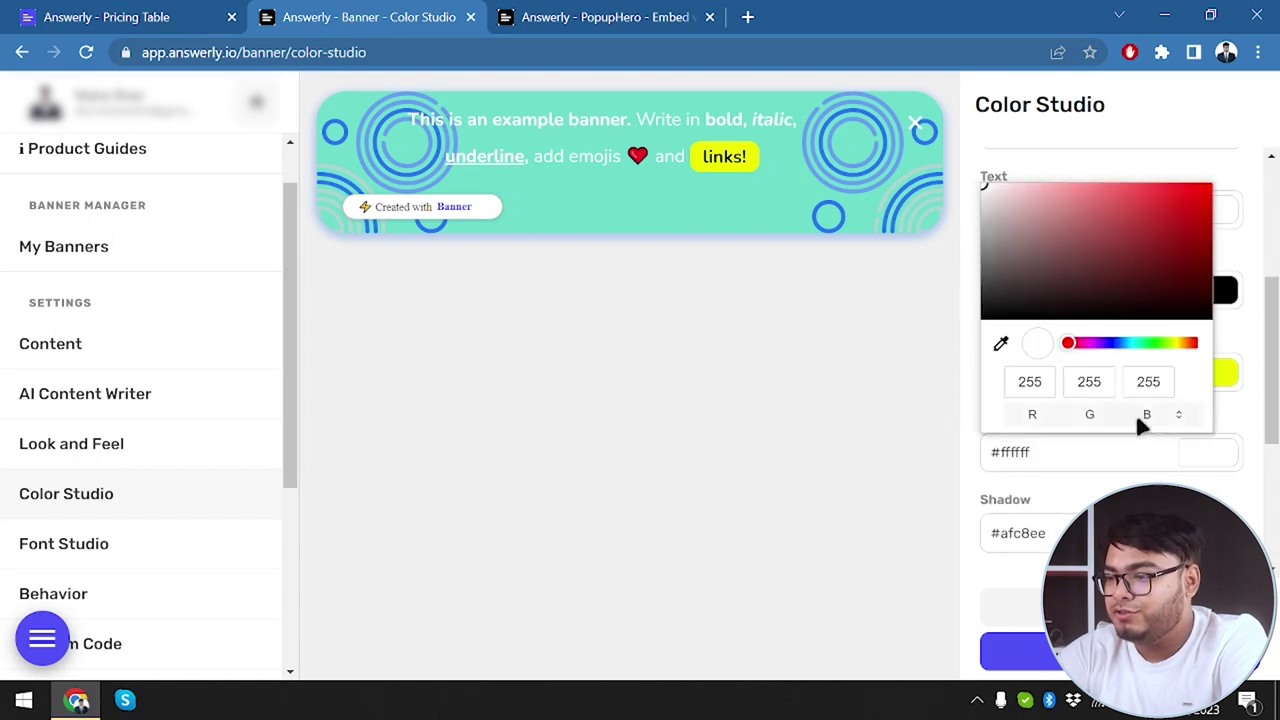
{"action": "left_click_drag", "start_coordinate": [1115, 258], "coordinate": [1276, 112]}
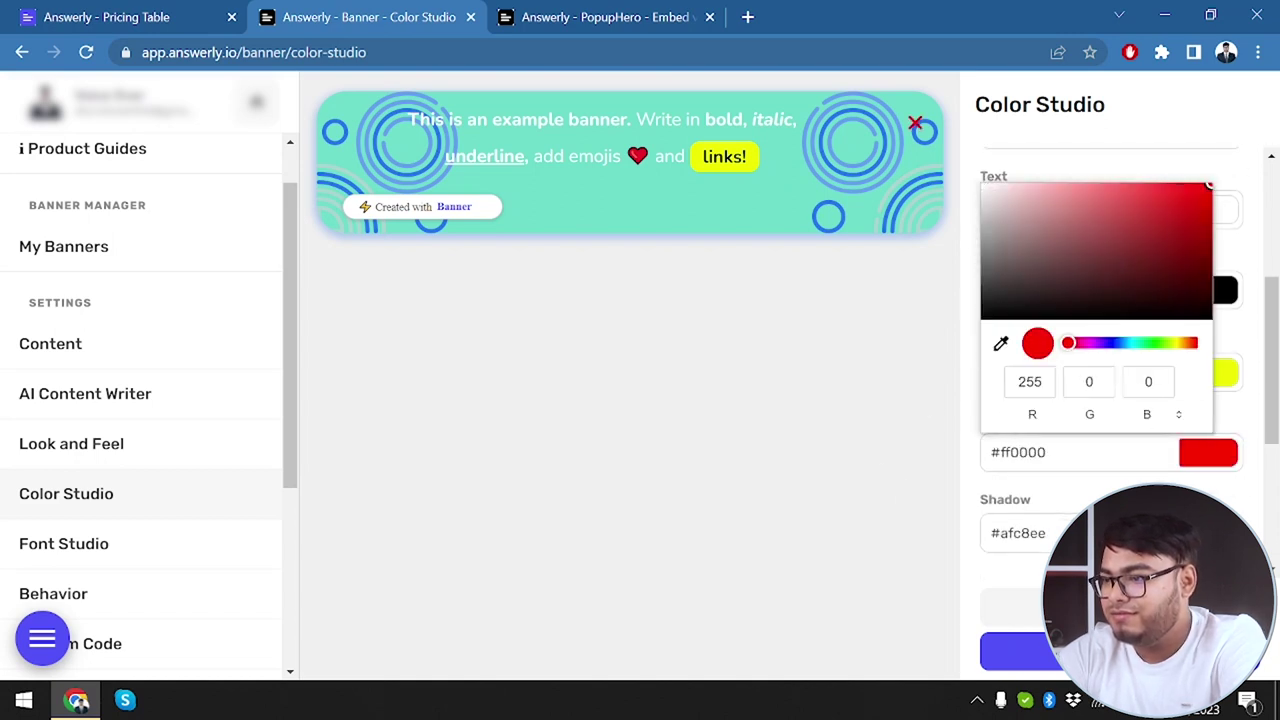
Step: Change the banner's shadow color to green #35a206, trying blue-gray #5b769f and muted green #6f9f5b first
{"action": "scroll", "coordinate": [1110, 400], "scroll_direction": "down", "scroll_amount": 1}
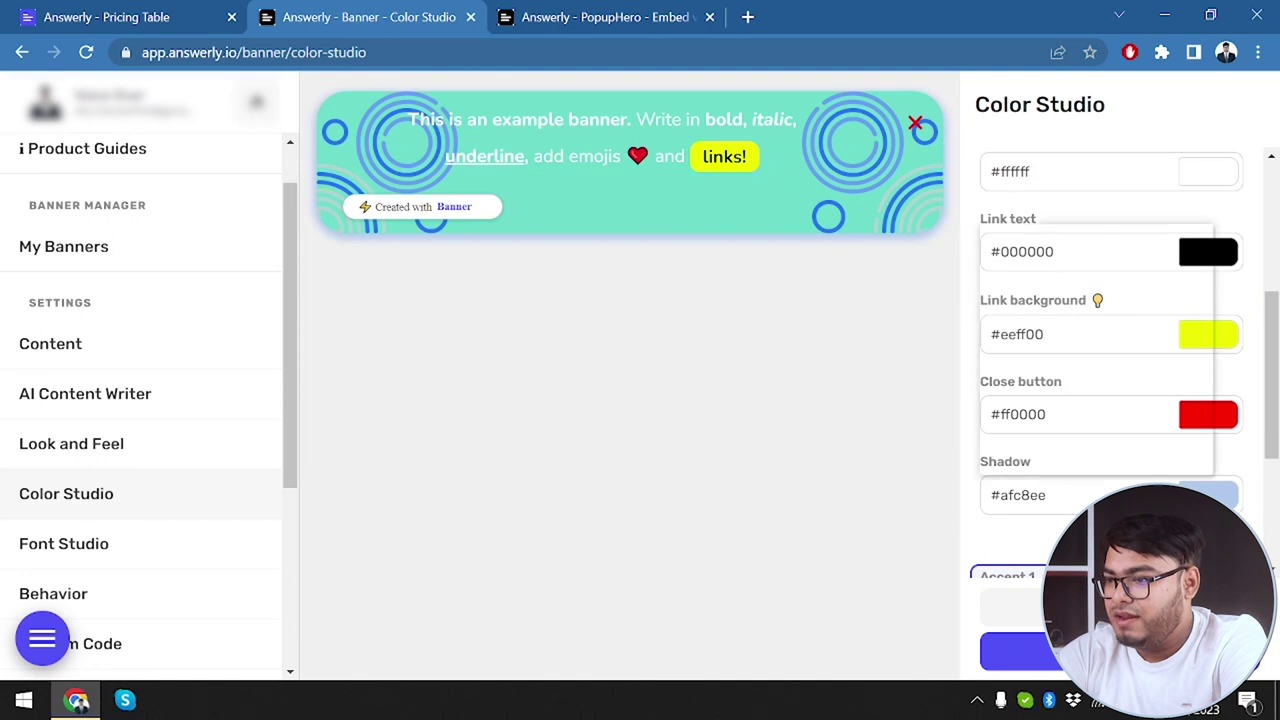
{"action": "left_click", "coordinate": [1208, 494]}
{"action": "left_click_drag", "start_coordinate": [1085, 317], "coordinate": [1080, 284]}
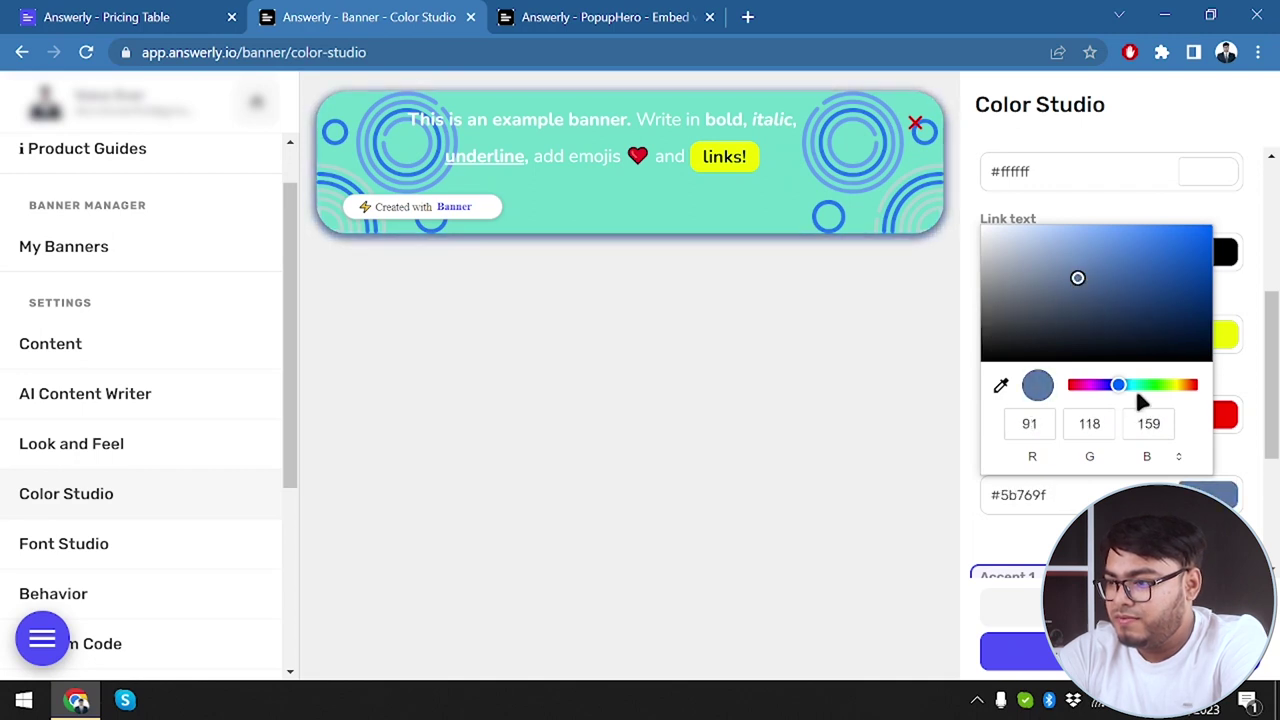
{"action": "left_click_drag", "start_coordinate": [1138, 393], "coordinate": [1159, 390]}
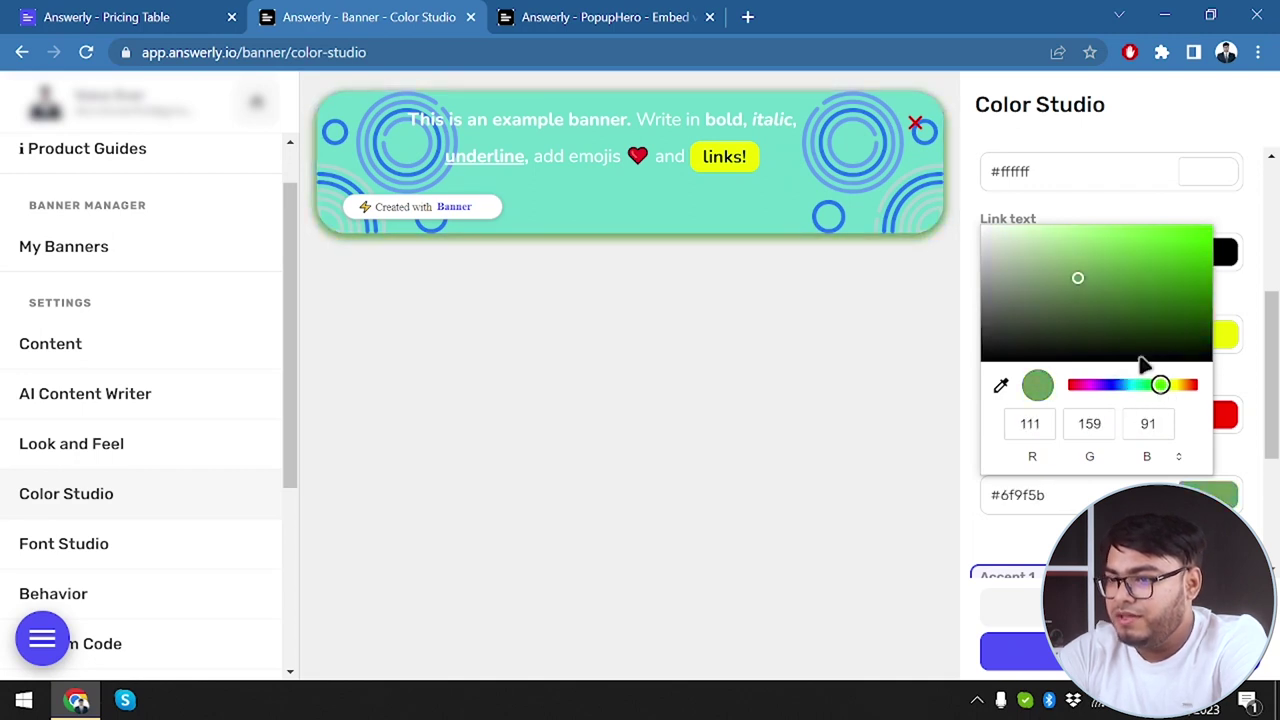
{"action": "left_click_drag", "start_coordinate": [1074, 270], "coordinate": [1203, 280]}
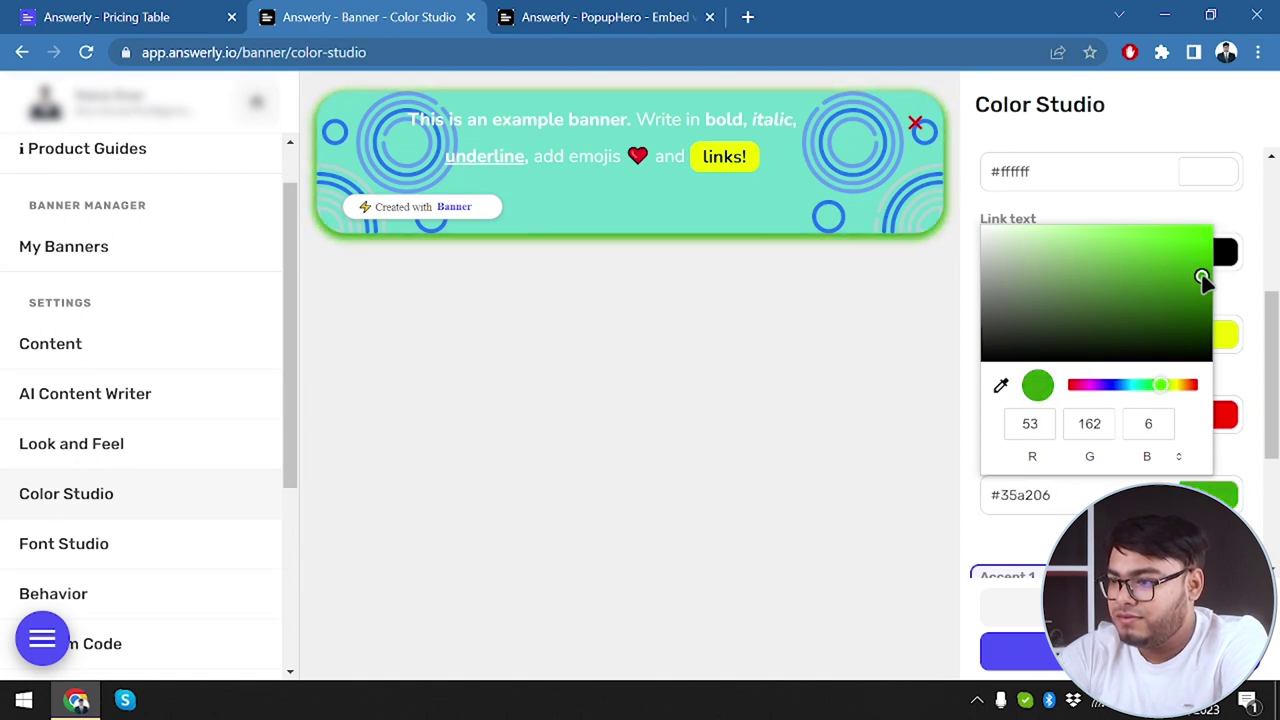
{"action": "left_click", "coordinate": [1033, 553]}
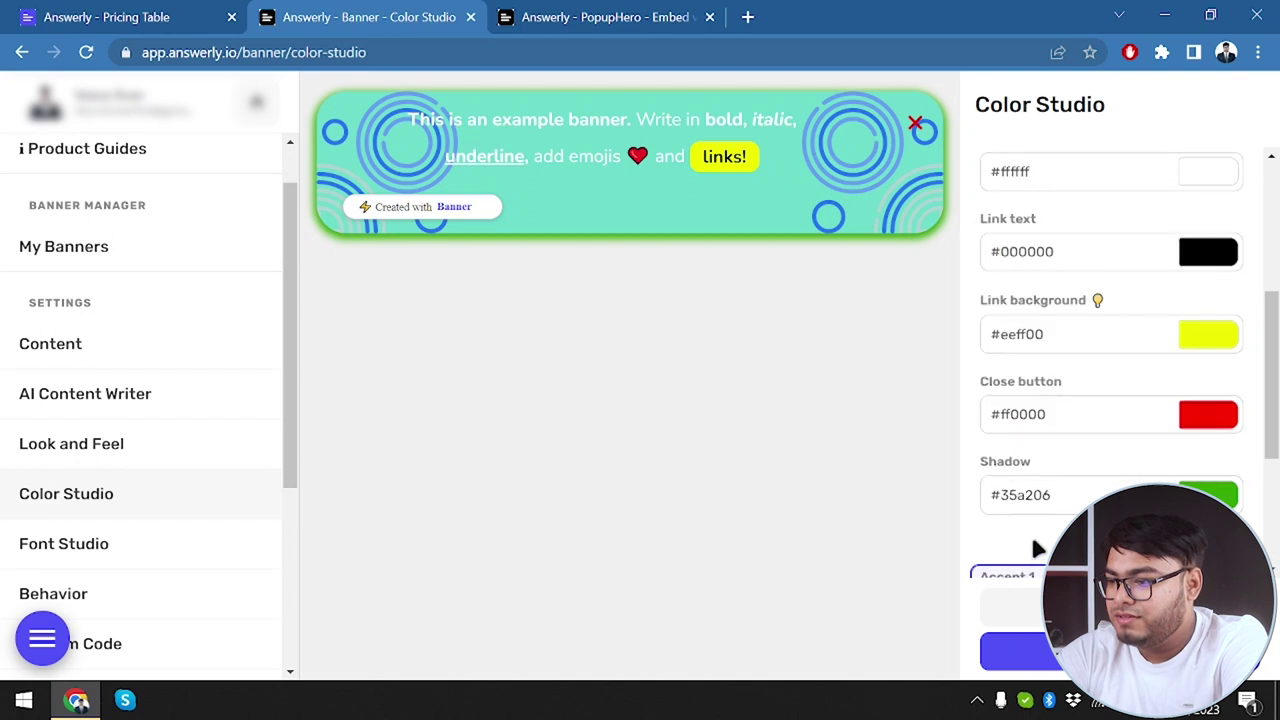
{"action": "scroll", "coordinate": [1034, 543], "scroll_direction": "down", "scroll_amount": 3}
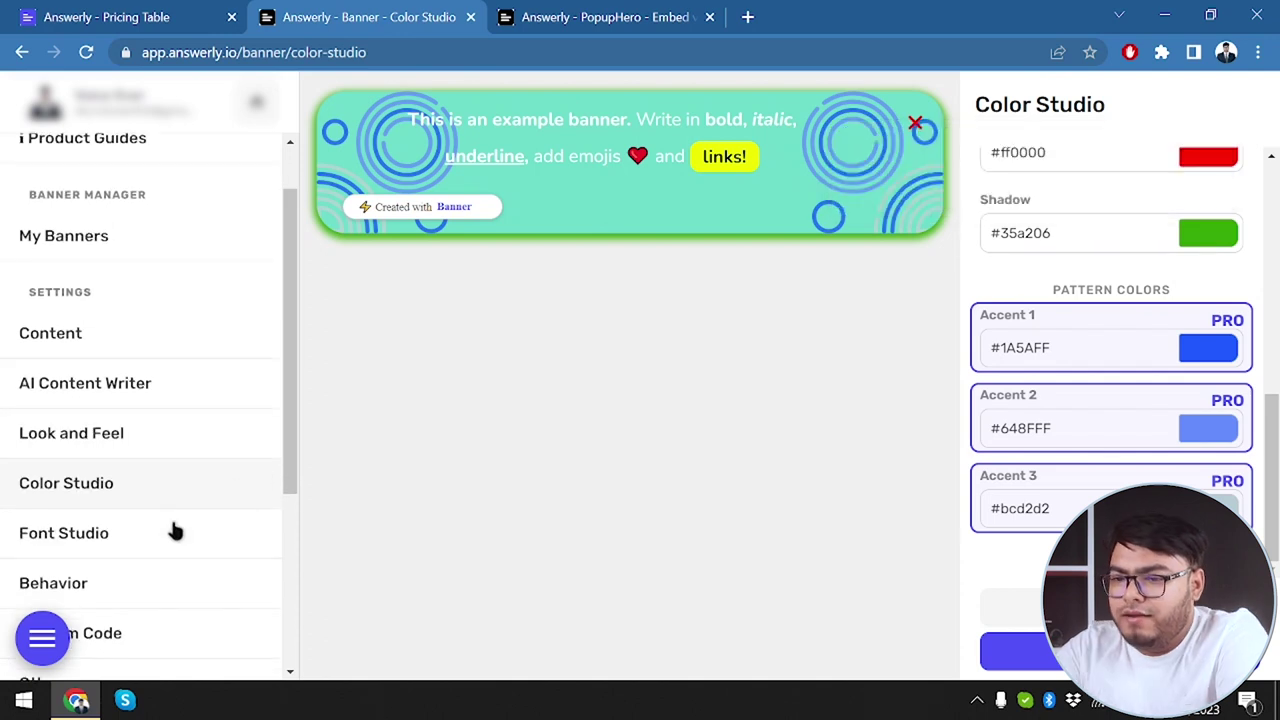
Step: In the Font Studio, try banner text sizes up to 28 px and settle on 24 px
{"action": "left_click", "coordinate": [148, 543]}
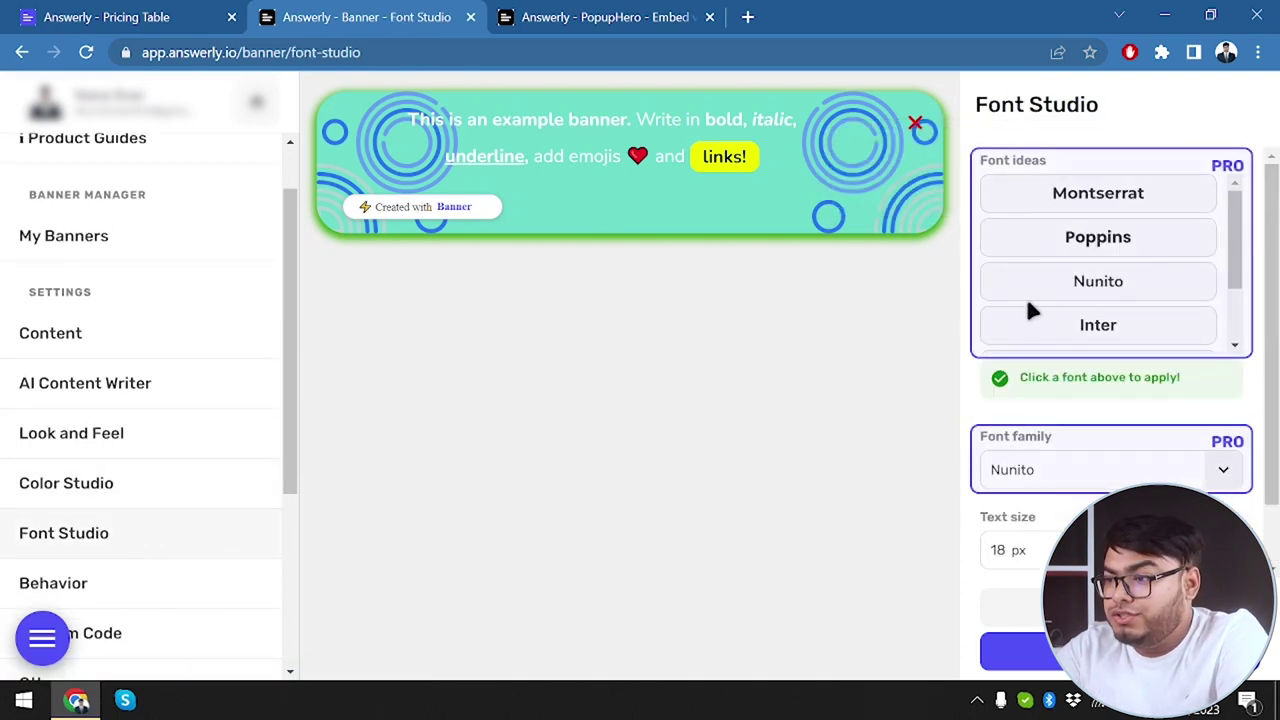
{"action": "scroll", "coordinate": [1088, 460], "scroll_direction": "down", "scroll_amount": 1}
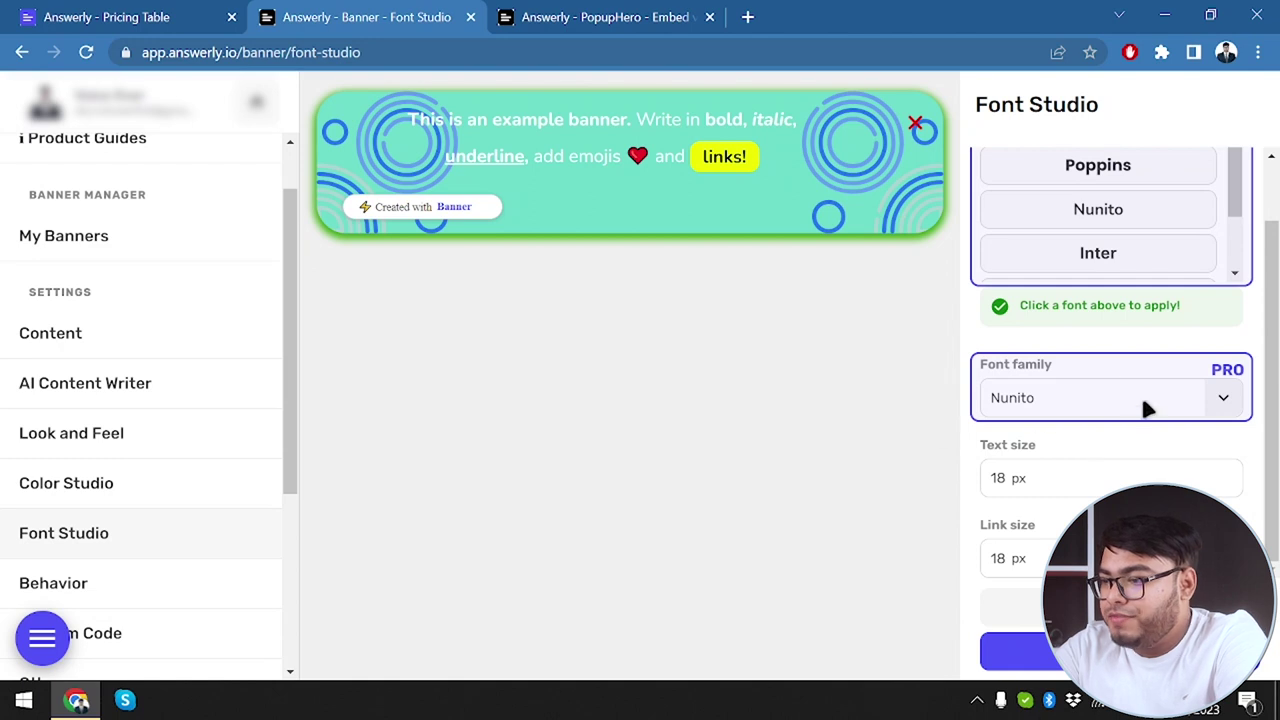
{"action": "left_click", "coordinate": [1067, 477]}
{"action": "key", "text": "Up"}
{"action": "key", "text": "Up"}
{"action": "key", "text": "Up"}
{"action": "key", "text": "Up"}
{"action": "key", "text": "Up"}
{"action": "key", "text": "Up"}
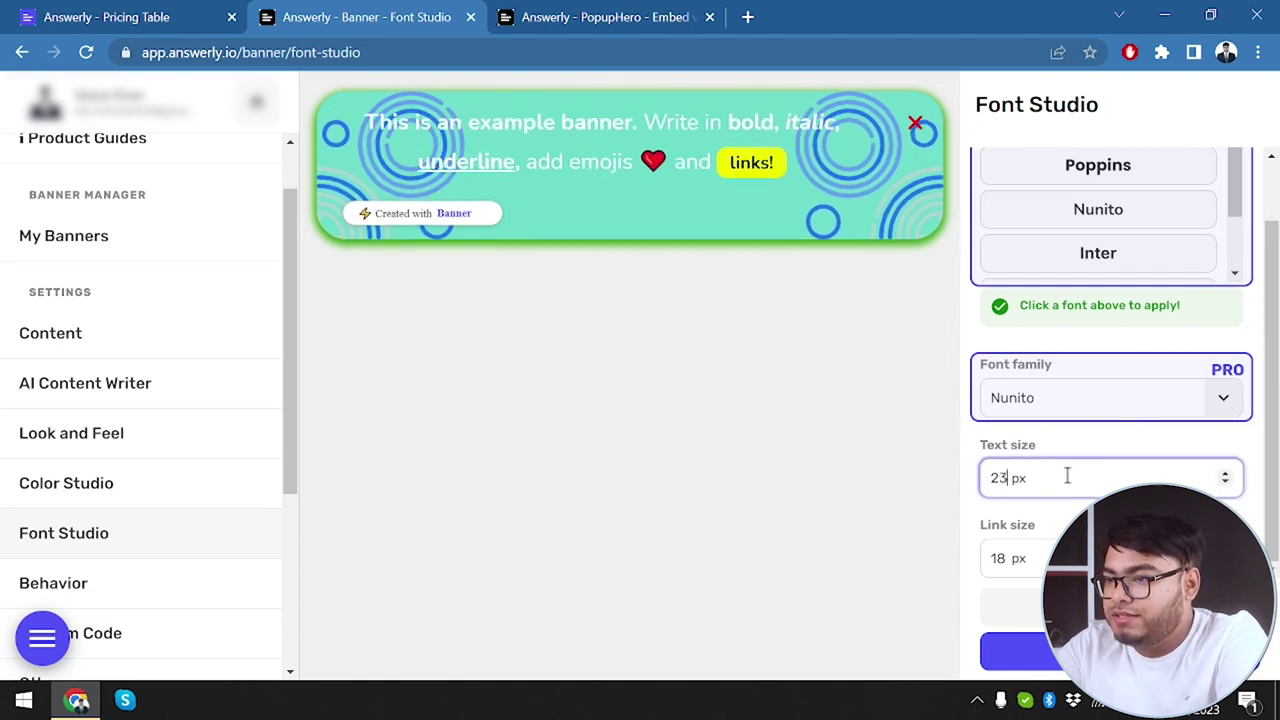
{"action": "key", "text": "Up"}
{"action": "key", "text": "Up"}
{"action": "key", "text": "Up"}
{"action": "key", "text": "Up"}
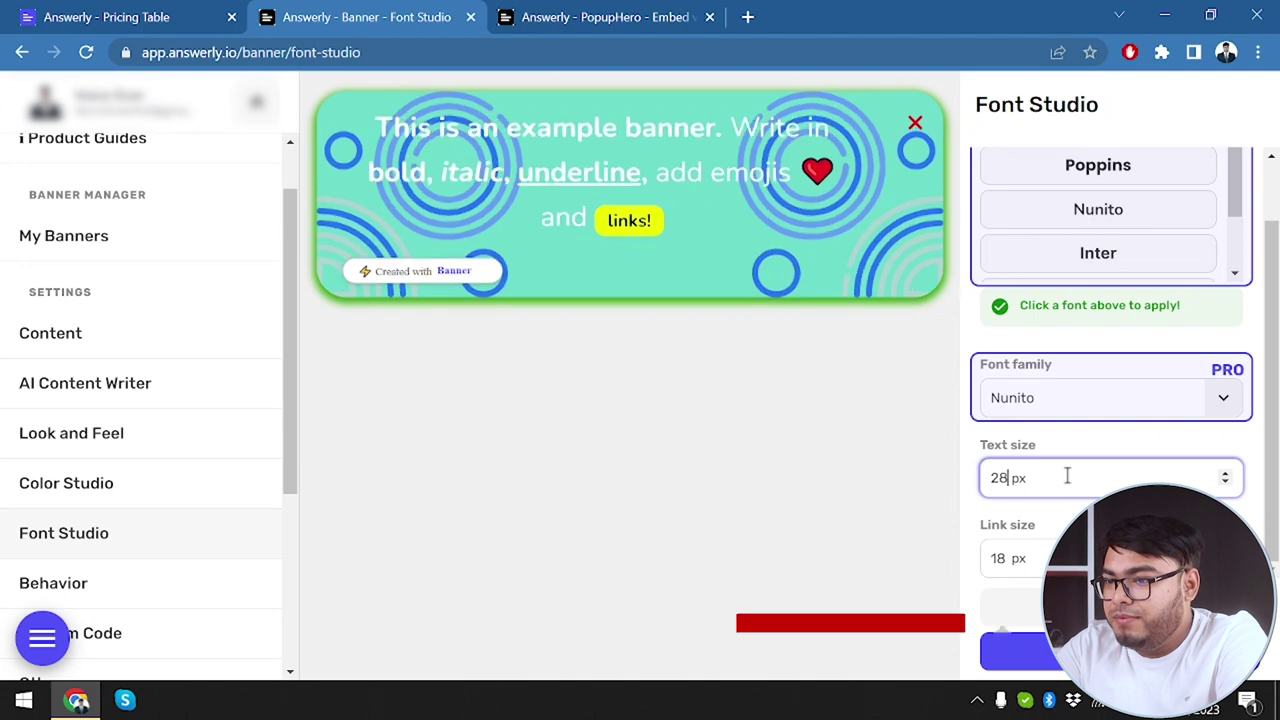
{"action": "key", "text": "Down"}
{"action": "key", "text": "Down"}
{"action": "key", "text": "Down"}
{"action": "key", "text": "Down"}
{"action": "key", "text": "Down"}
{"action": "key", "text": "Down"}
{"action": "key", "text": "Up"}
{"action": "key", "text": "Up"}
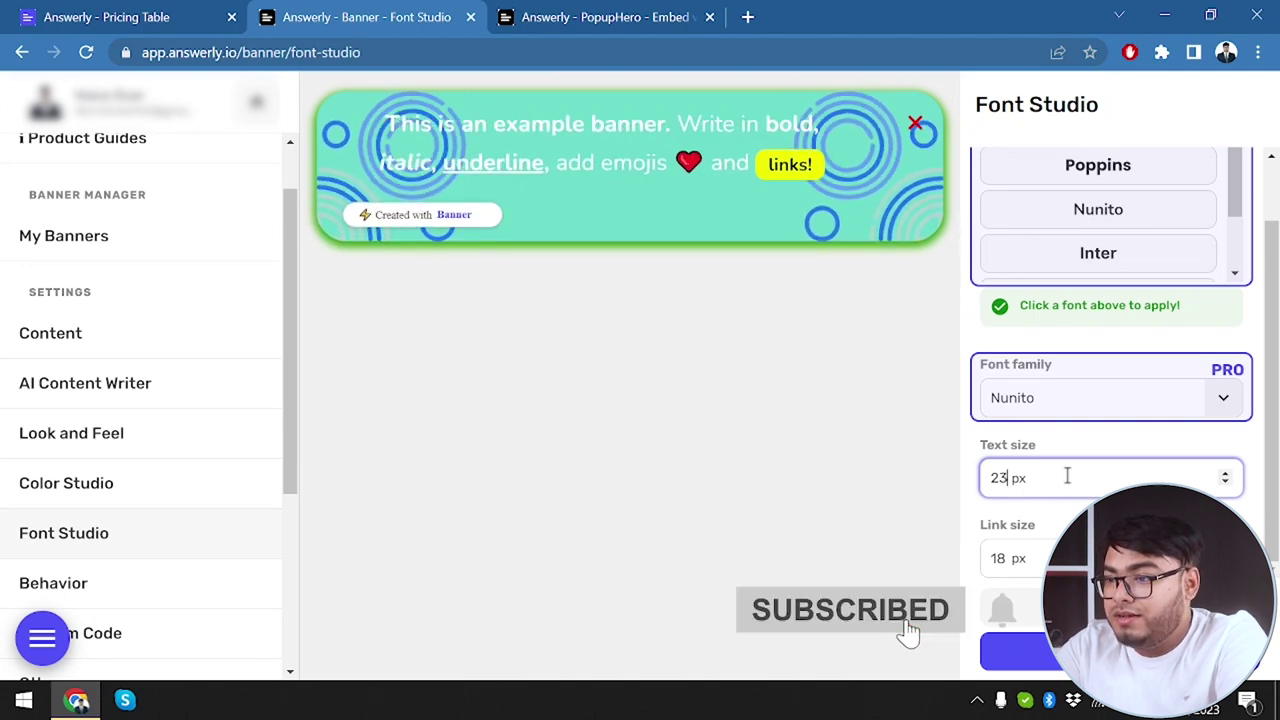
{"action": "key", "text": "Up"}
{"action": "key", "text": "Up"}
{"action": "key", "text": "Up"}
{"action": "key", "text": "Up"}
{"action": "key", "text": "Down"}
{"action": "key", "text": "Down"}
{"action": "key", "text": "Down"}
{"action": "key", "text": "Down"}
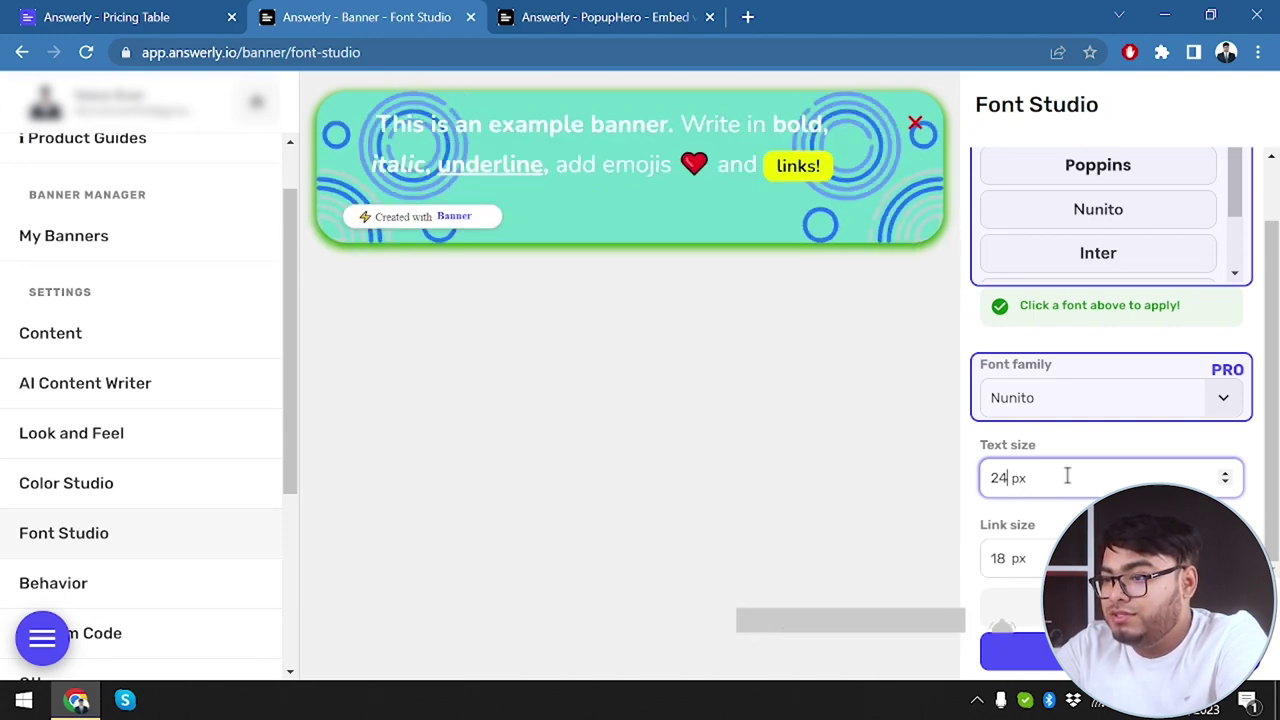
{"action": "key", "text": "Up"}
{"action": "key", "text": "Down"}
{"action": "key", "text": "Down"}
{"action": "key", "text": "Up"}
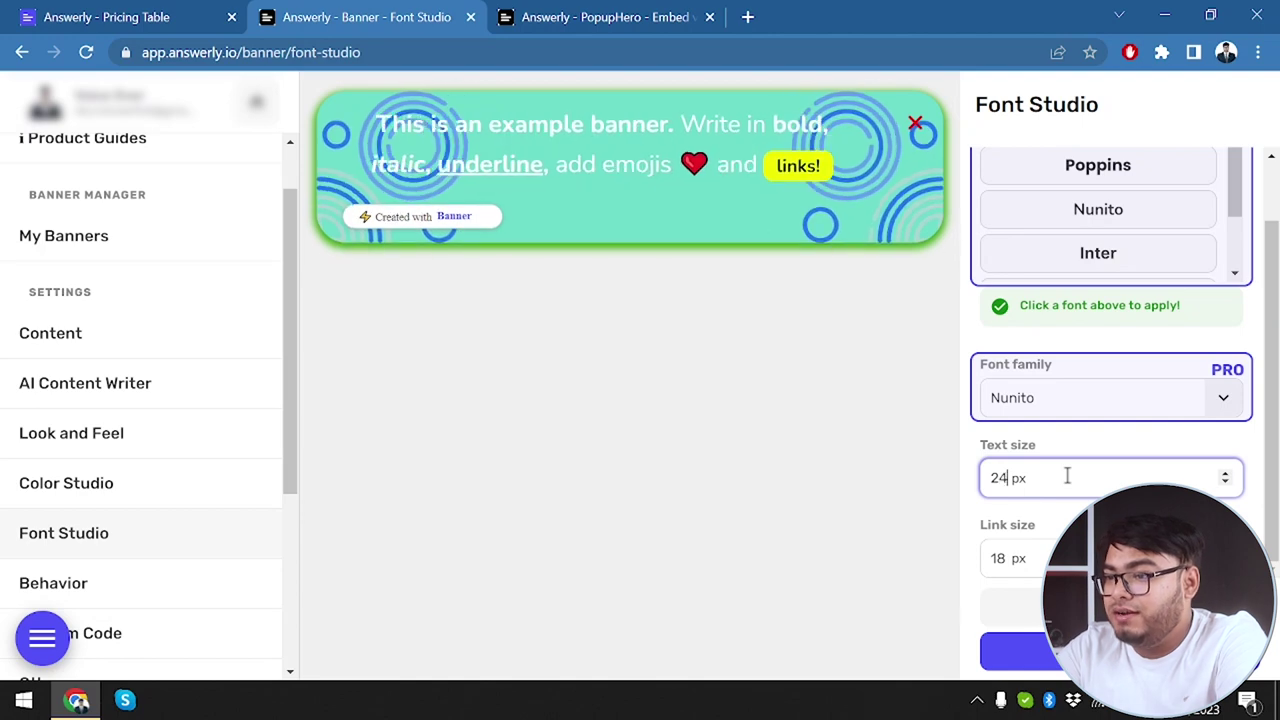
Step: Try several sizes for the banner's link and set the link size to 24 px
{"action": "left_click", "coordinate": [1060, 558]}
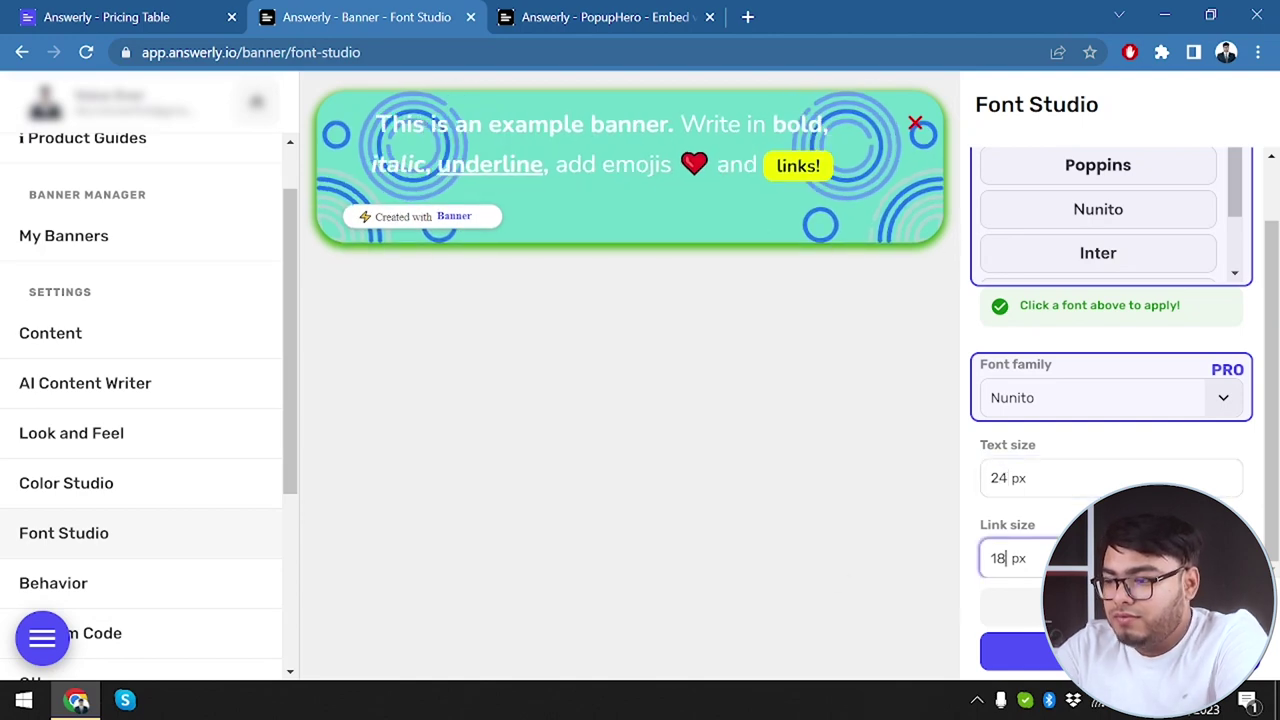
{"action": "key", "text": "Up"}
{"action": "key", "text": "Up"}
{"action": "key", "text": "Up"}
{"action": "key", "text": "Up"}
{"action": "key", "text": "Up"}
{"action": "key", "text": "Up"}
{"action": "key", "text": "Up"}
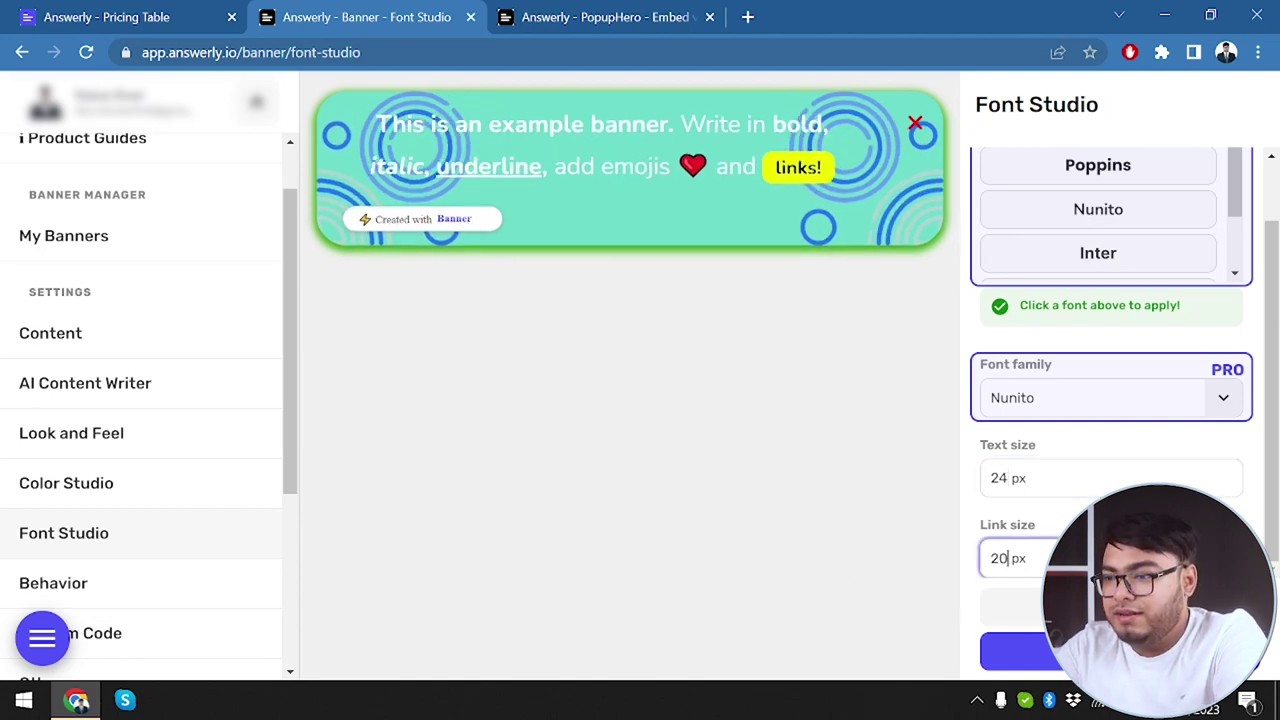
{"action": "key", "text": "Down"}
{"action": "key", "text": "Down"}
{"action": "key", "text": "Down"}
{"action": "key", "text": "Up"}
{"action": "key", "text": "Up"}
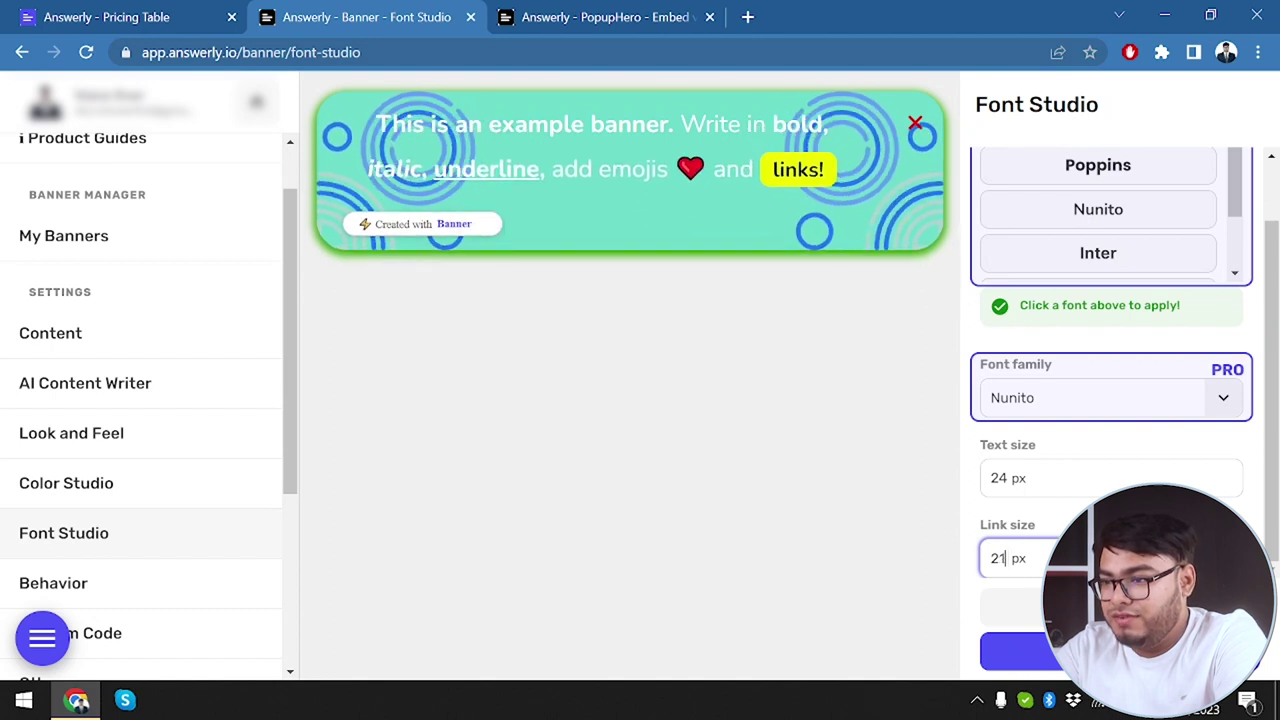
{"action": "key", "text": "Down"}
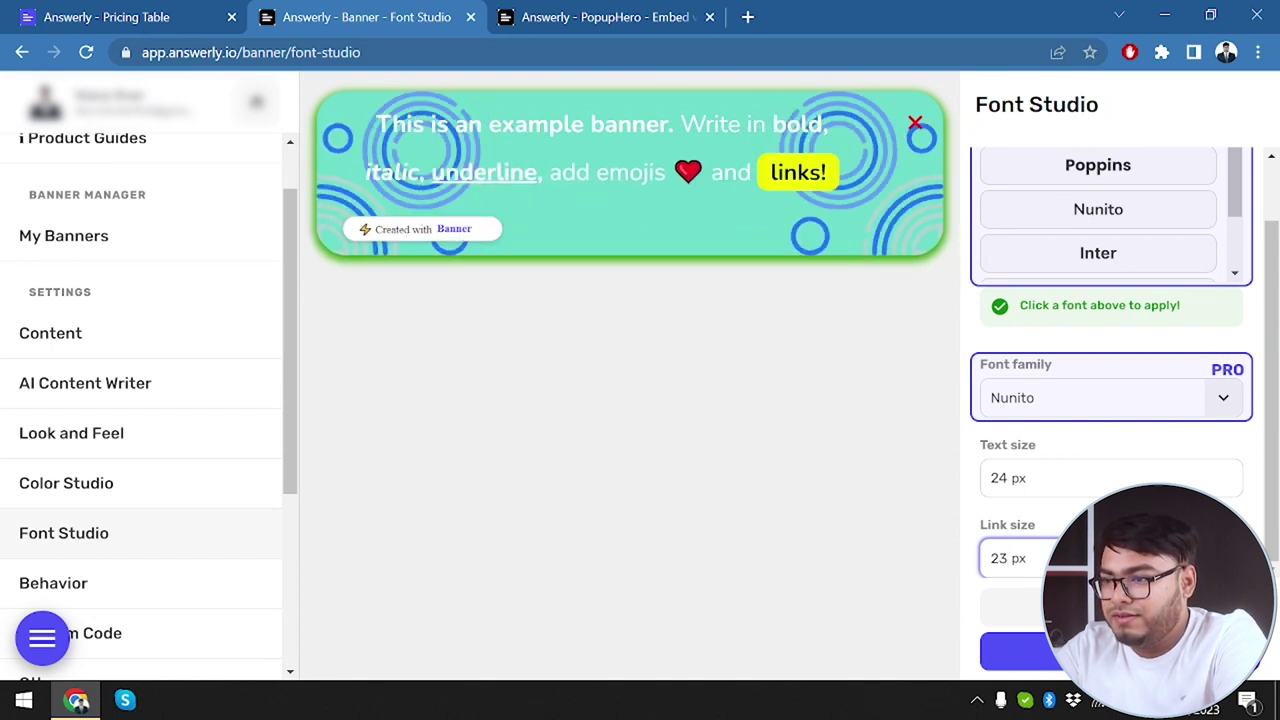
{"action": "key", "text": "Down"}
{"action": "key", "text": "Down"}
{"action": "key", "text": "Up"}
{"action": "key", "text": "Up"}
{"action": "key", "text": "Up"}
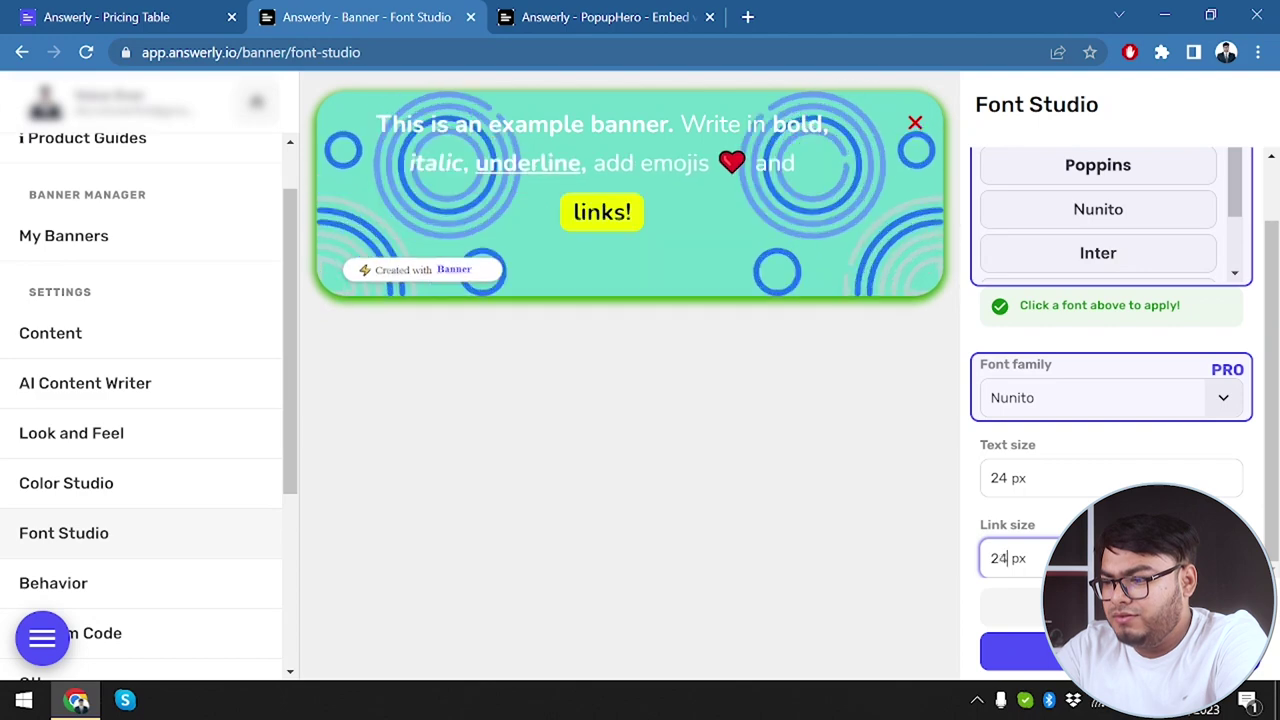
{"action": "key", "text": "Down"}
{"action": "key", "text": "Down"}
{"action": "key", "text": "Down"}
{"action": "key", "text": "Up"}
{"action": "key", "text": "Up"}
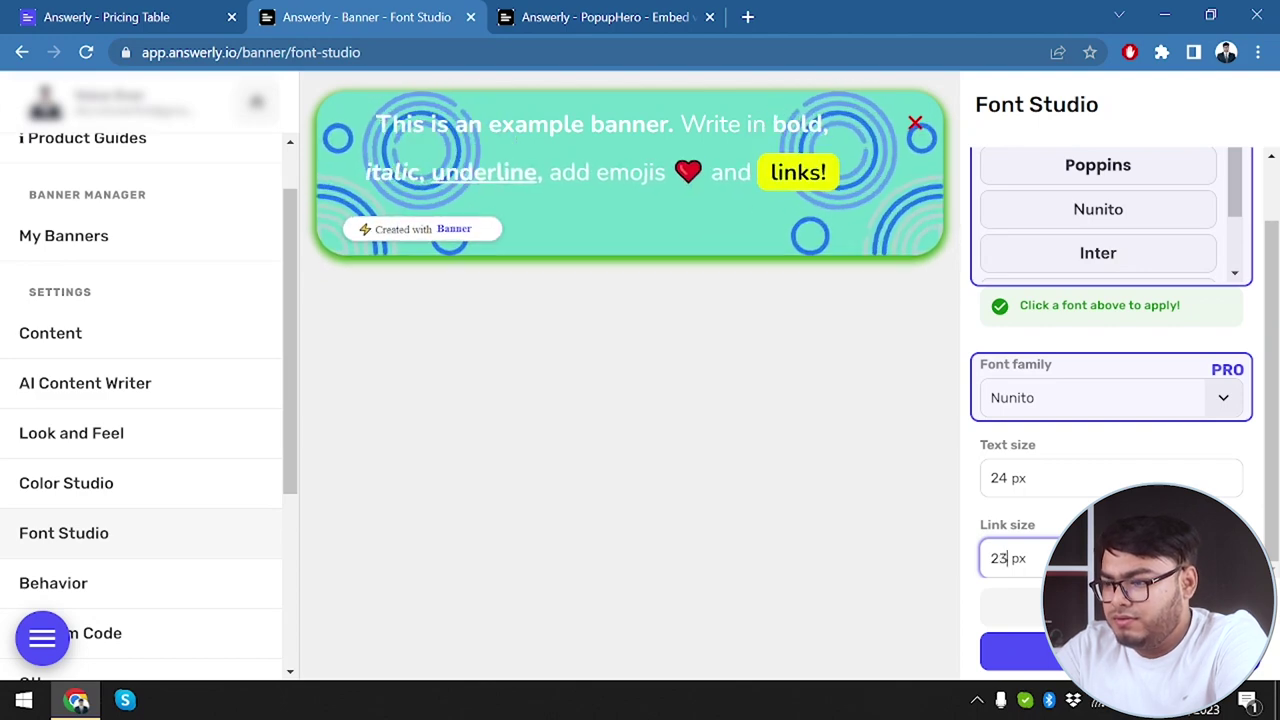
{"action": "key", "text": "Up"}
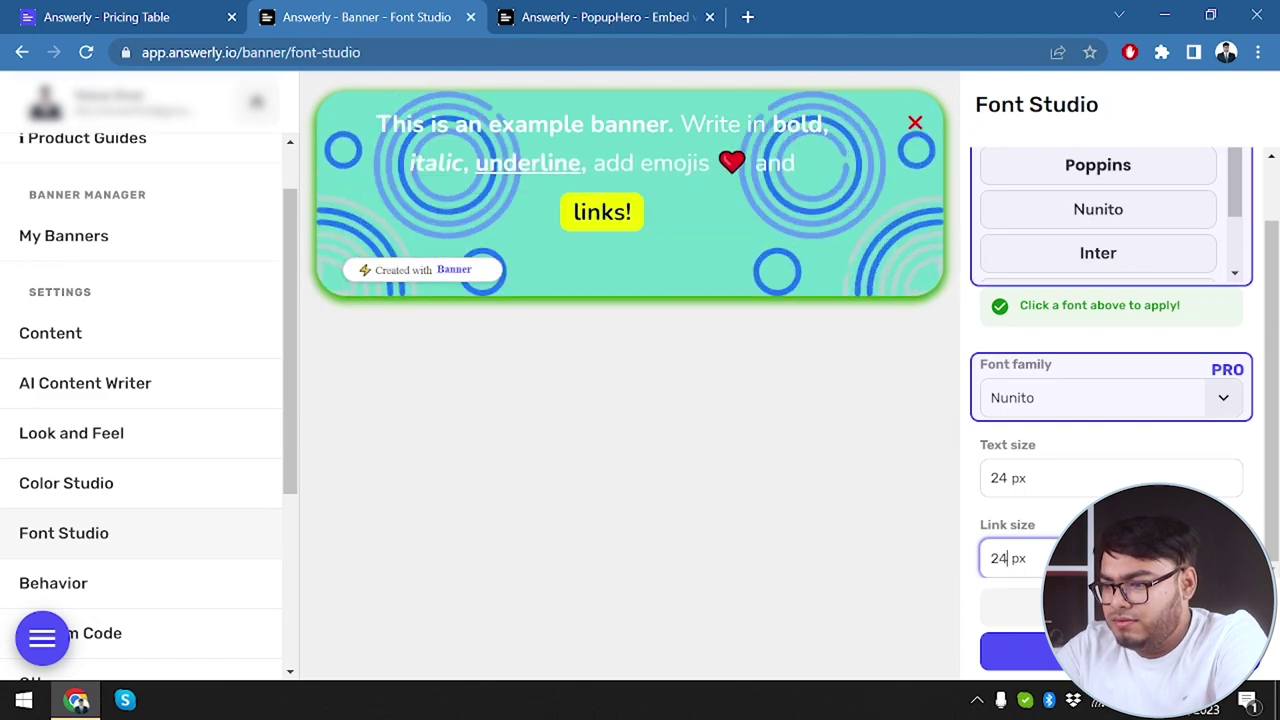
Step: Reduce the banner's text size to 23 px and save the banner
{"action": "left_click", "coordinate": [1116, 477]}
{"action": "key", "text": "Down"}
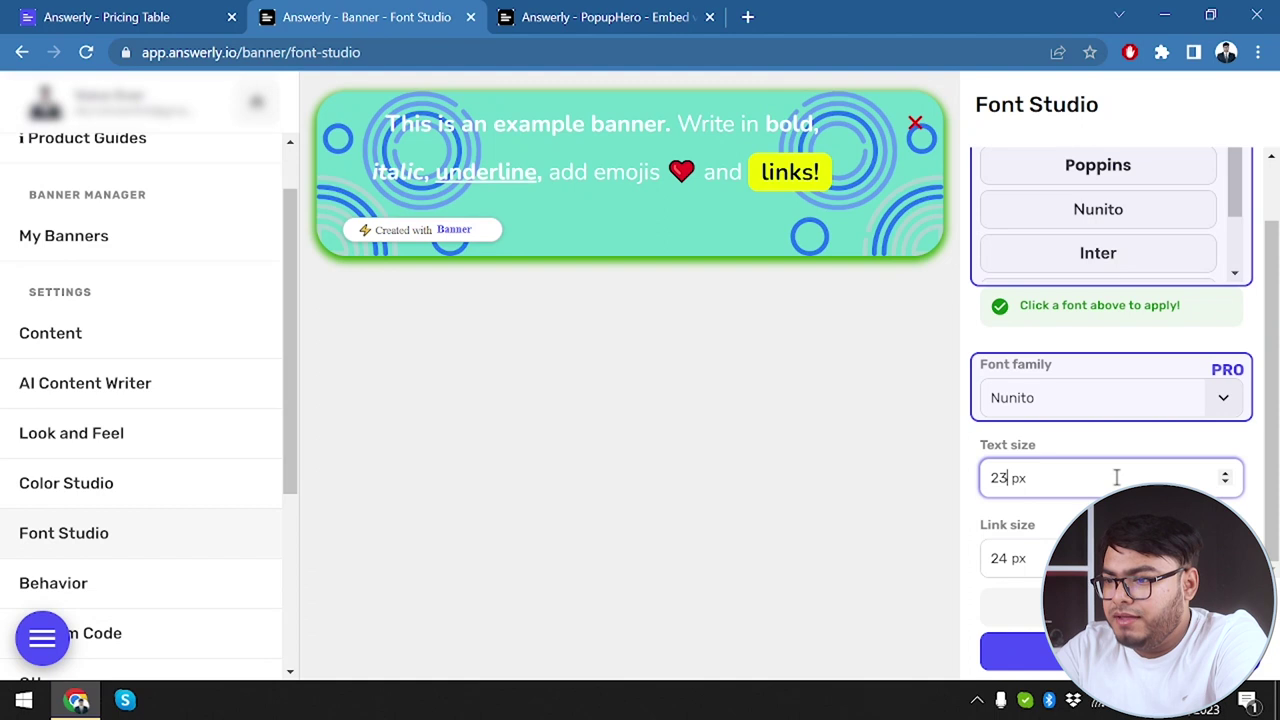
{"action": "left_click", "coordinate": [778, 462]}
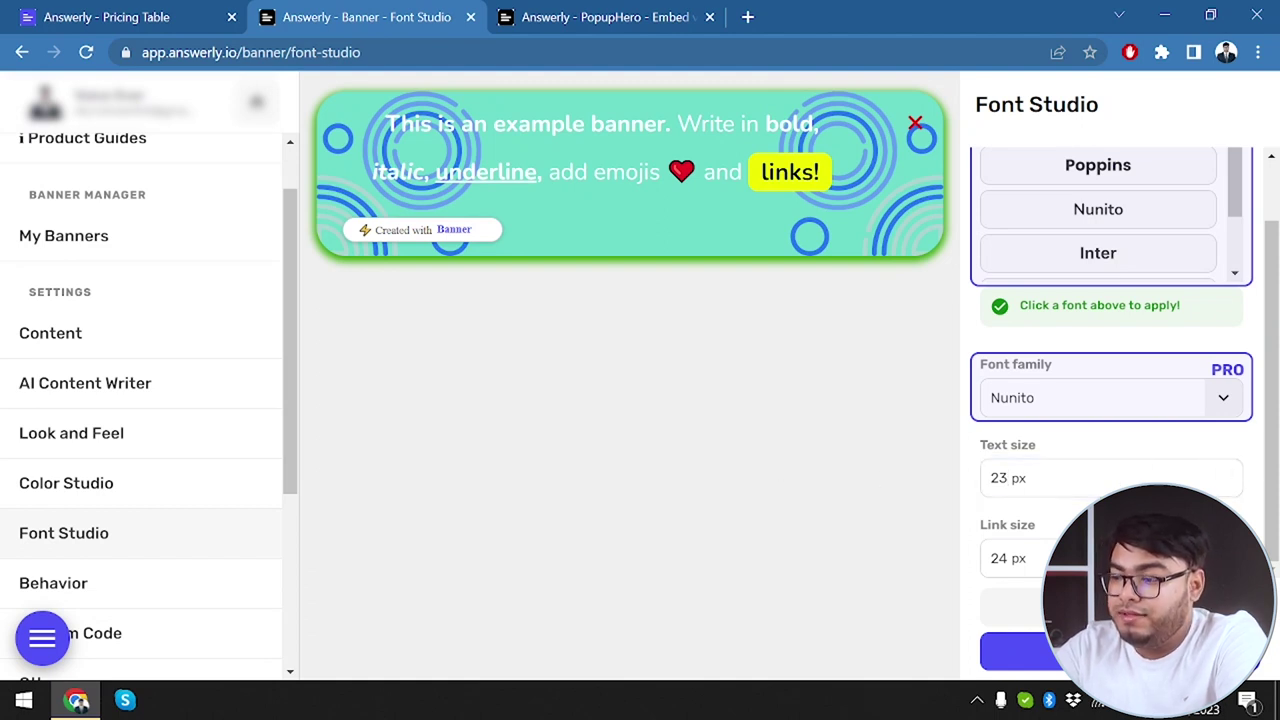
{"action": "left_click", "coordinate": [1005, 651]}
Step: Look through the banner's Behavior, Custom Code and Other settings
{"action": "scroll", "coordinate": [80, 550], "scroll_direction": "down", "scroll_amount": 1}
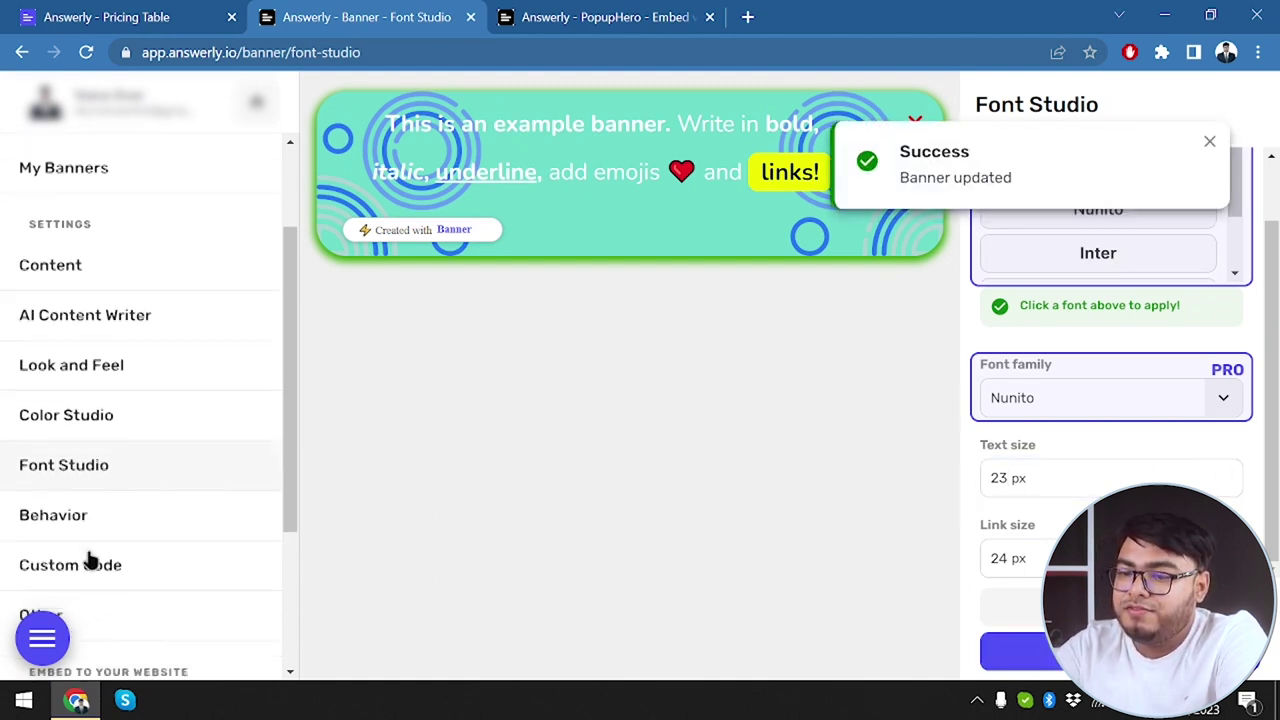
{"action": "scroll", "coordinate": [88, 560], "scroll_direction": "down", "scroll_amount": 1}
{"action": "left_click", "coordinate": [134, 479]}
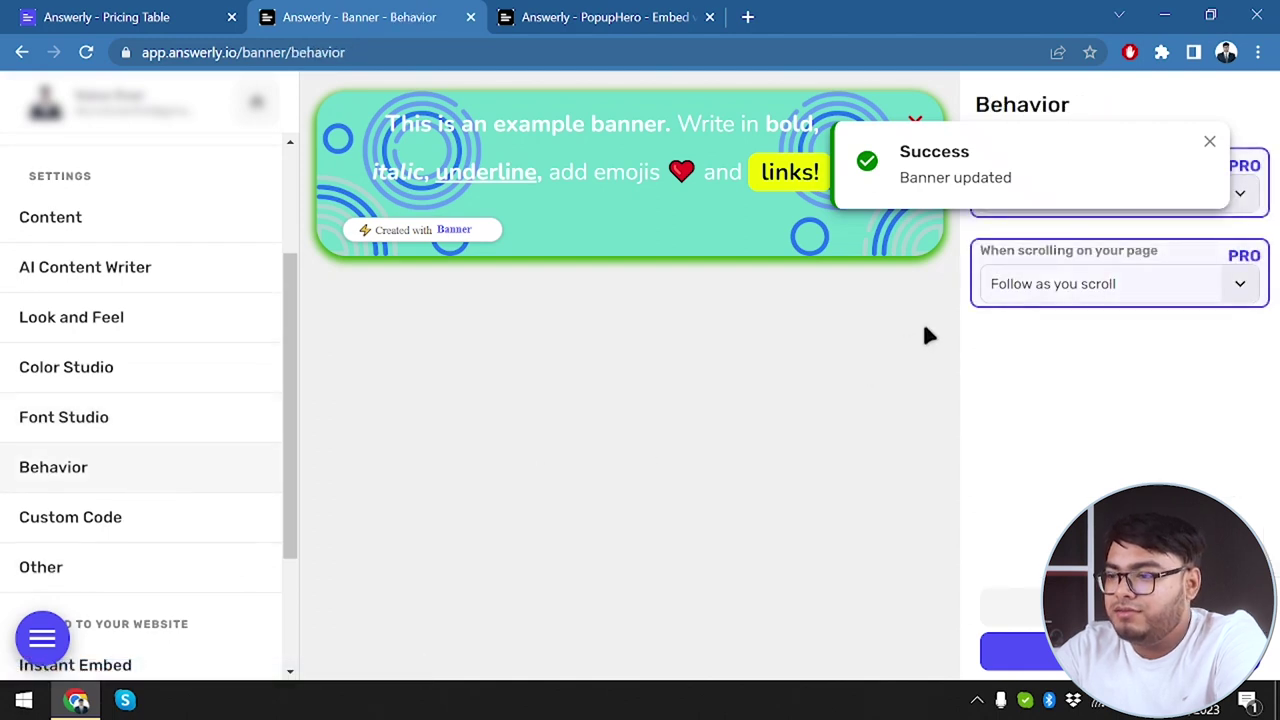
{"action": "left_click", "coordinate": [1208, 143]}
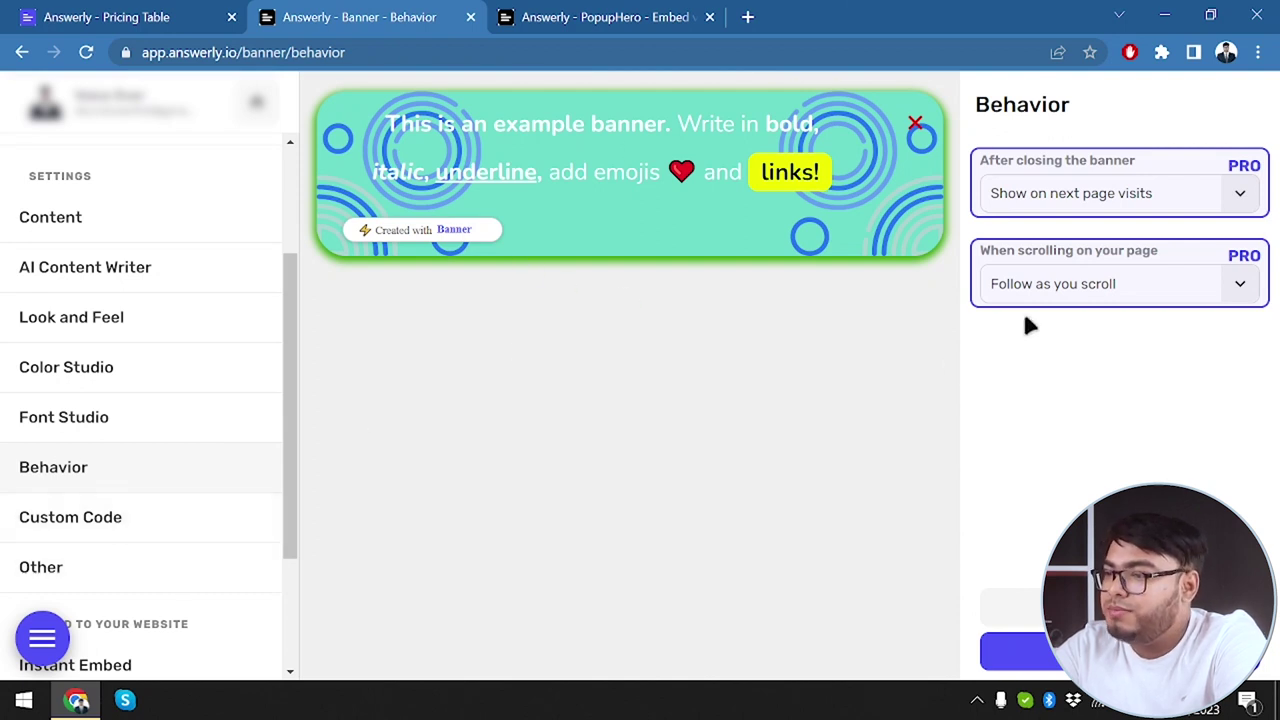
{"action": "left_click", "coordinate": [103, 520]}
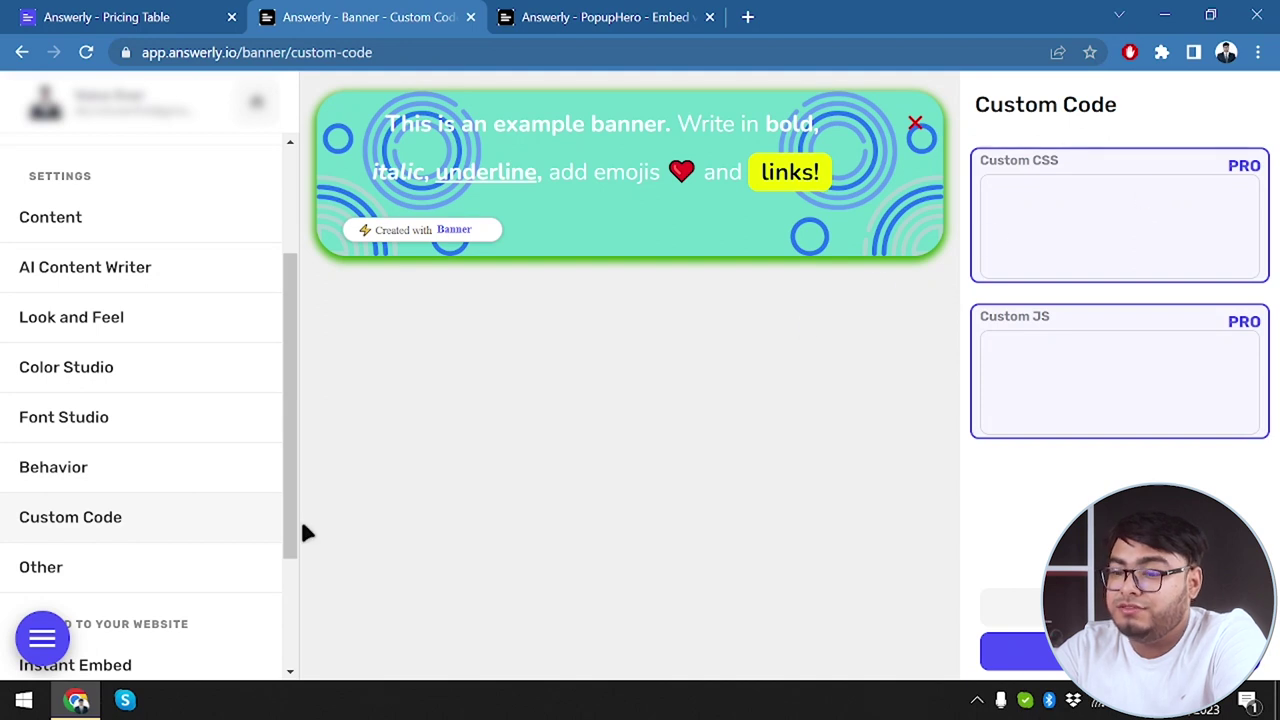
{"action": "left_click", "coordinate": [131, 569]}
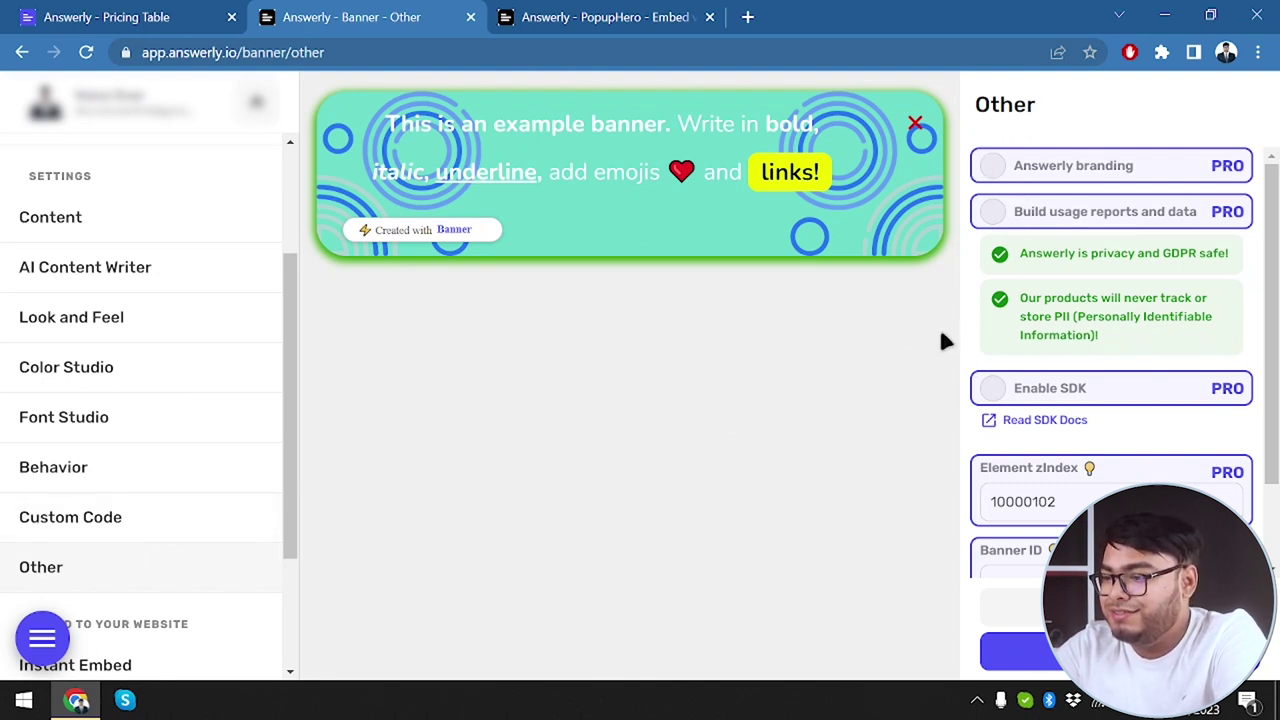
{"action": "left_click", "coordinate": [110, 513]}
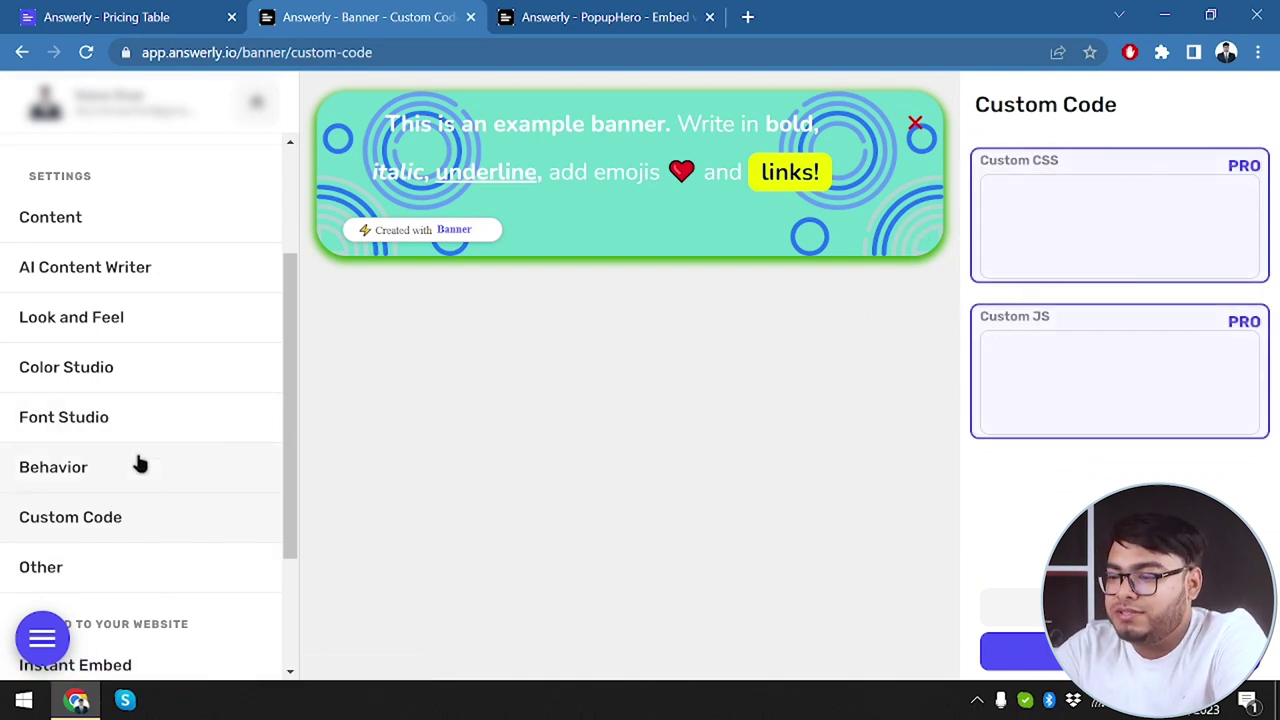
Step: Look at the Instant Embed settings and the Connect a Website form, then cancel without connecting a site
{"action": "scroll", "coordinate": [149, 491], "scroll_direction": "down", "scroll_amount": 2}
{"action": "left_click", "coordinate": [26, 492]}
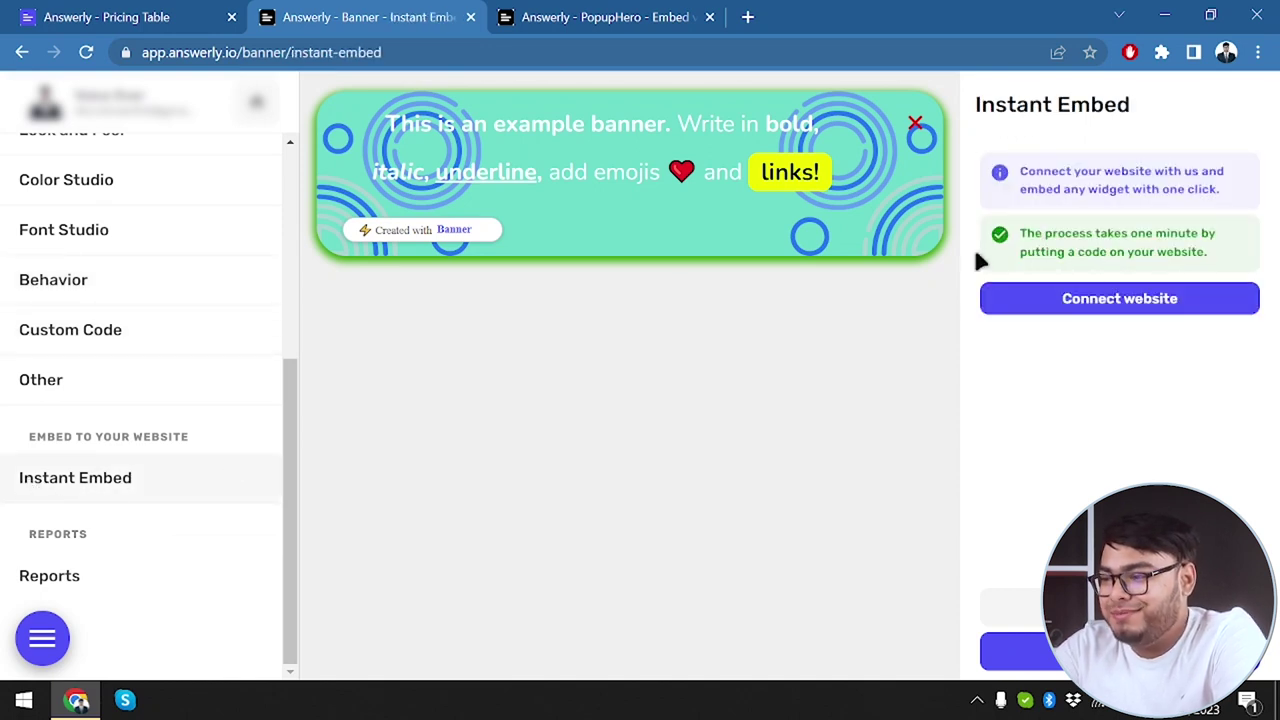
{"action": "left_click", "coordinate": [1187, 298]}
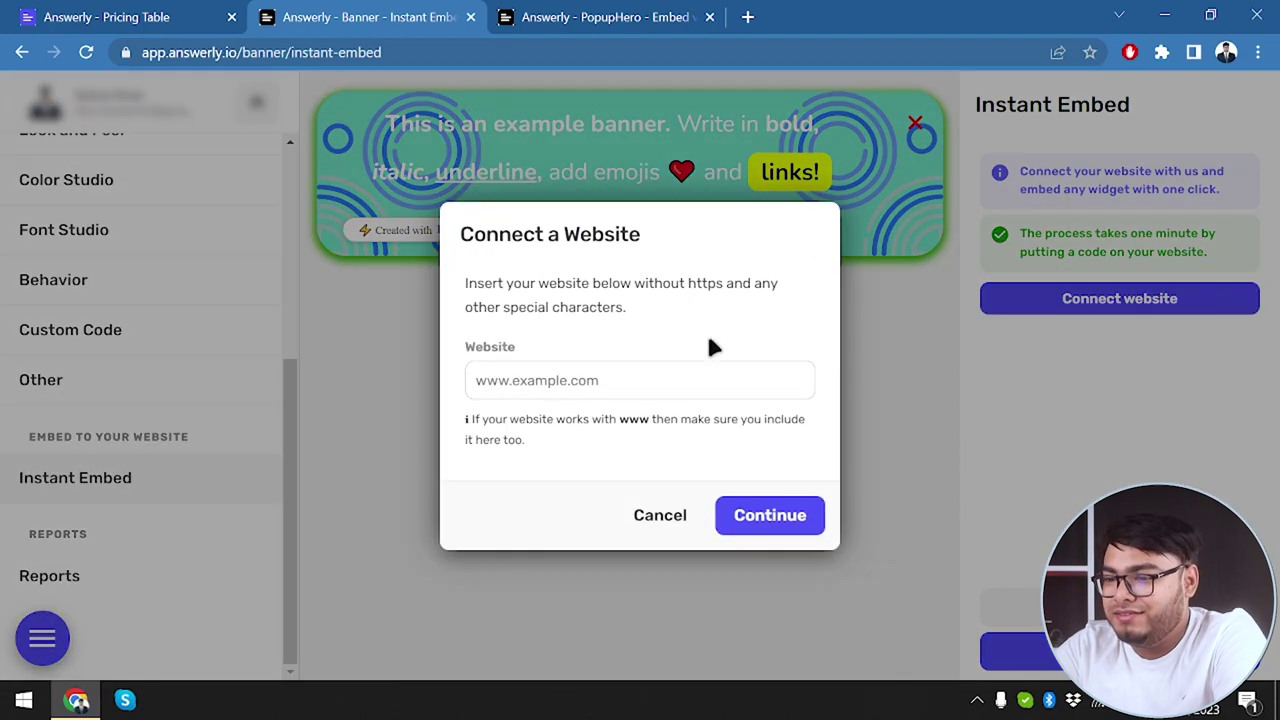
{"action": "left_click", "coordinate": [612, 388]}
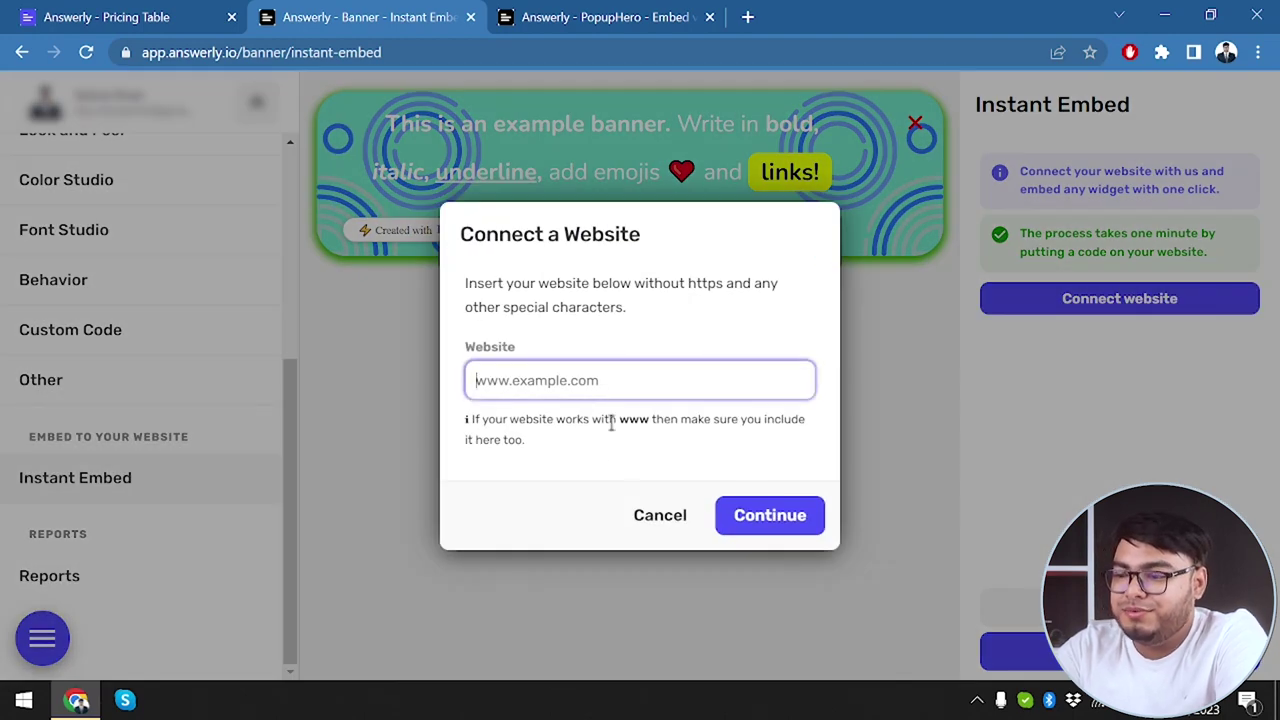
{"action": "left_click", "coordinate": [664, 514]}
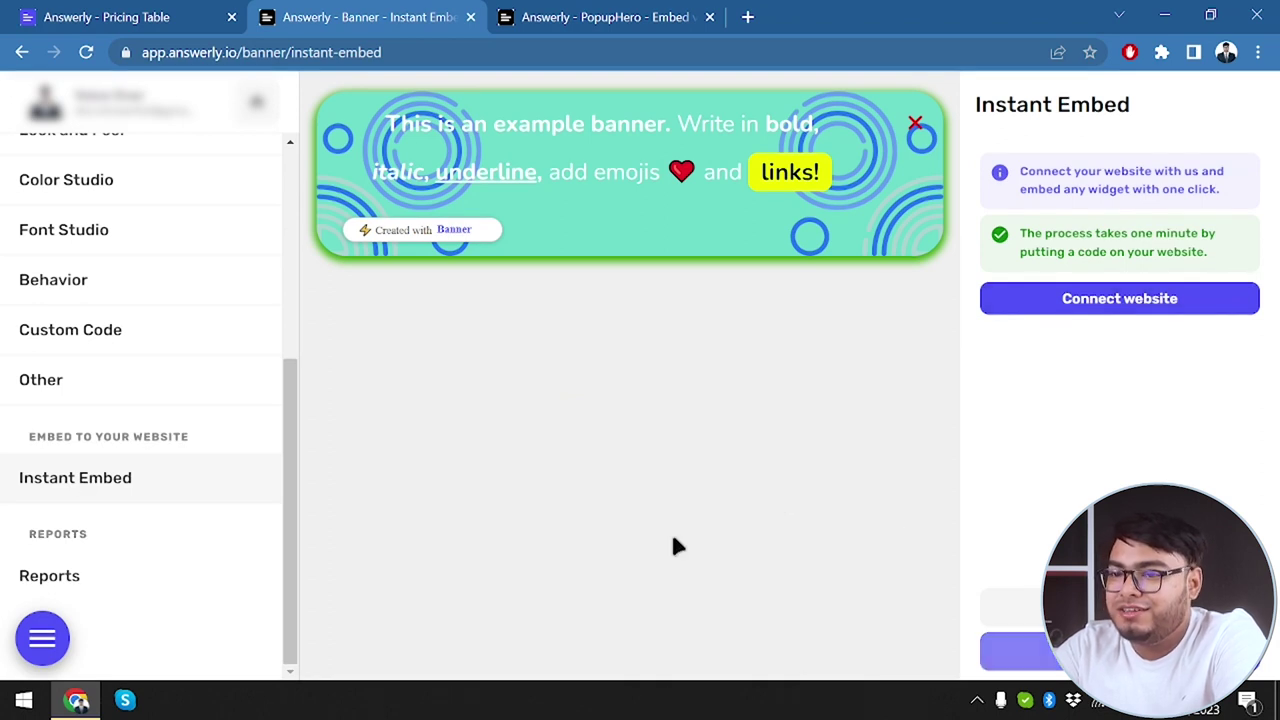
Step: Leave the banner editor for the Answerly home page, close it and switch to the open PopupHero page
{"action": "scroll", "coordinate": [109, 369], "scroll_direction": "up", "scroll_amount": 5}
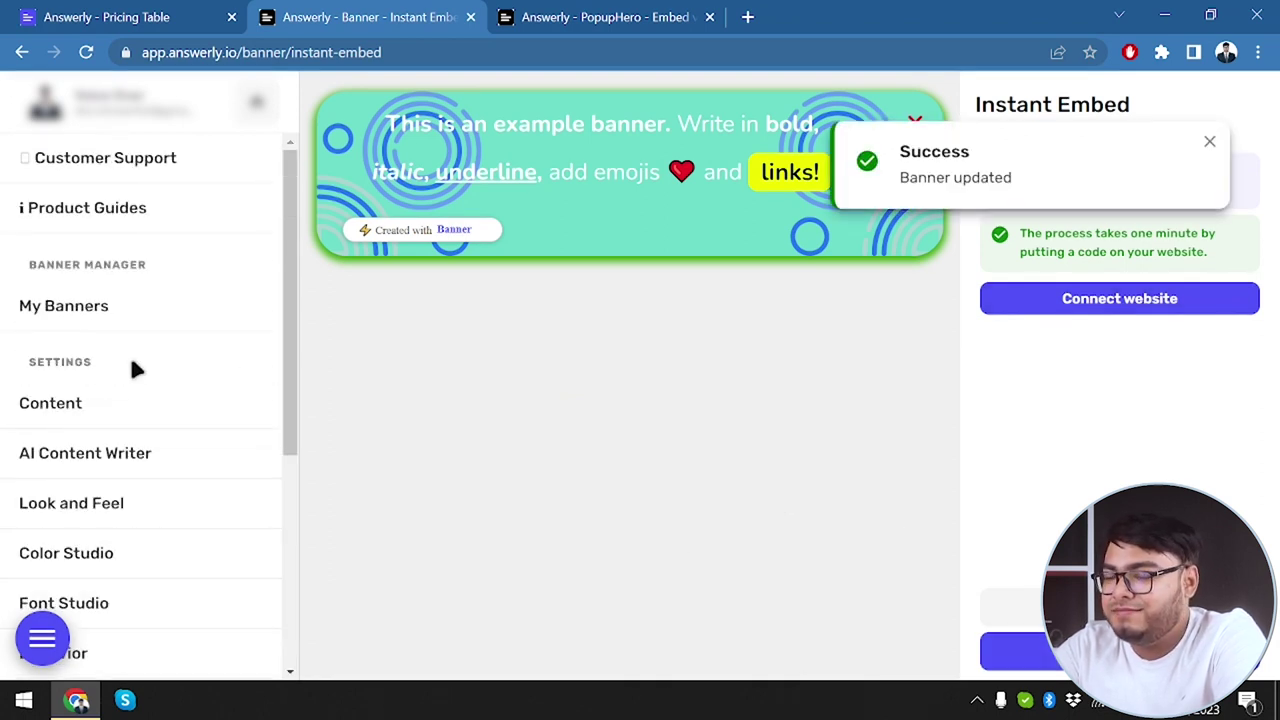
{"action": "left_click", "coordinate": [256, 101]}
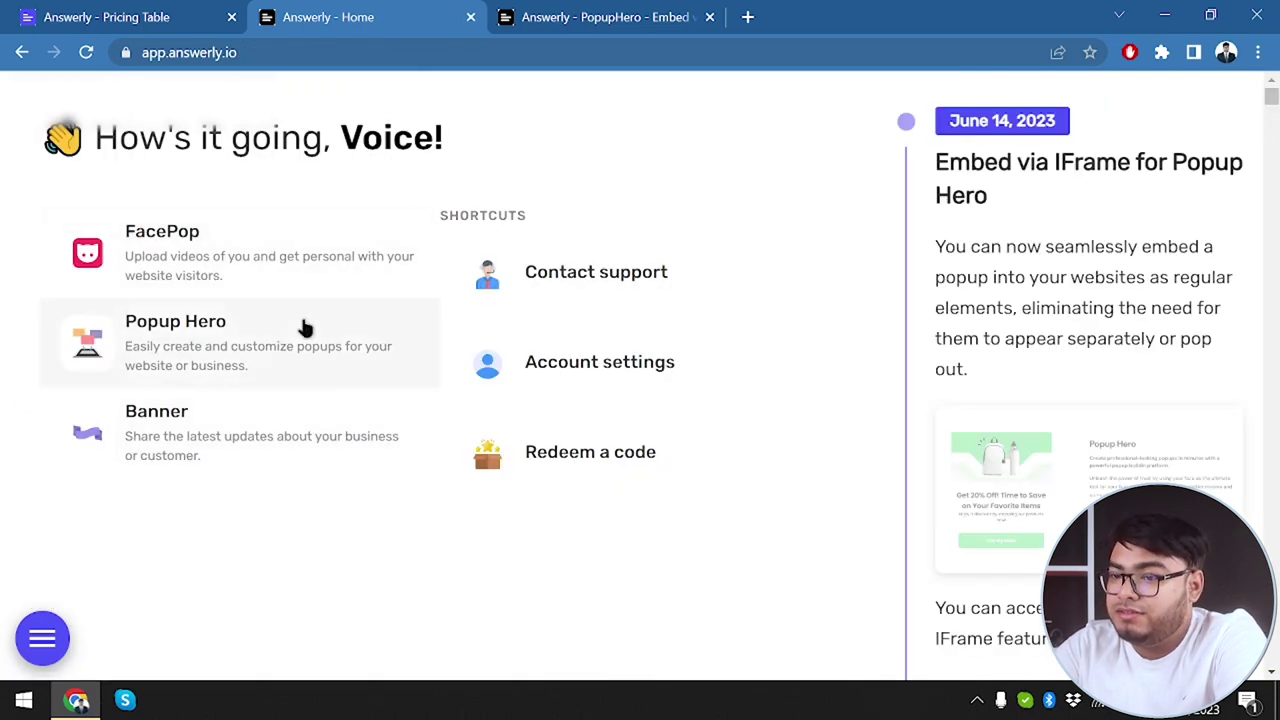
{"action": "left_click", "coordinate": [469, 17]}
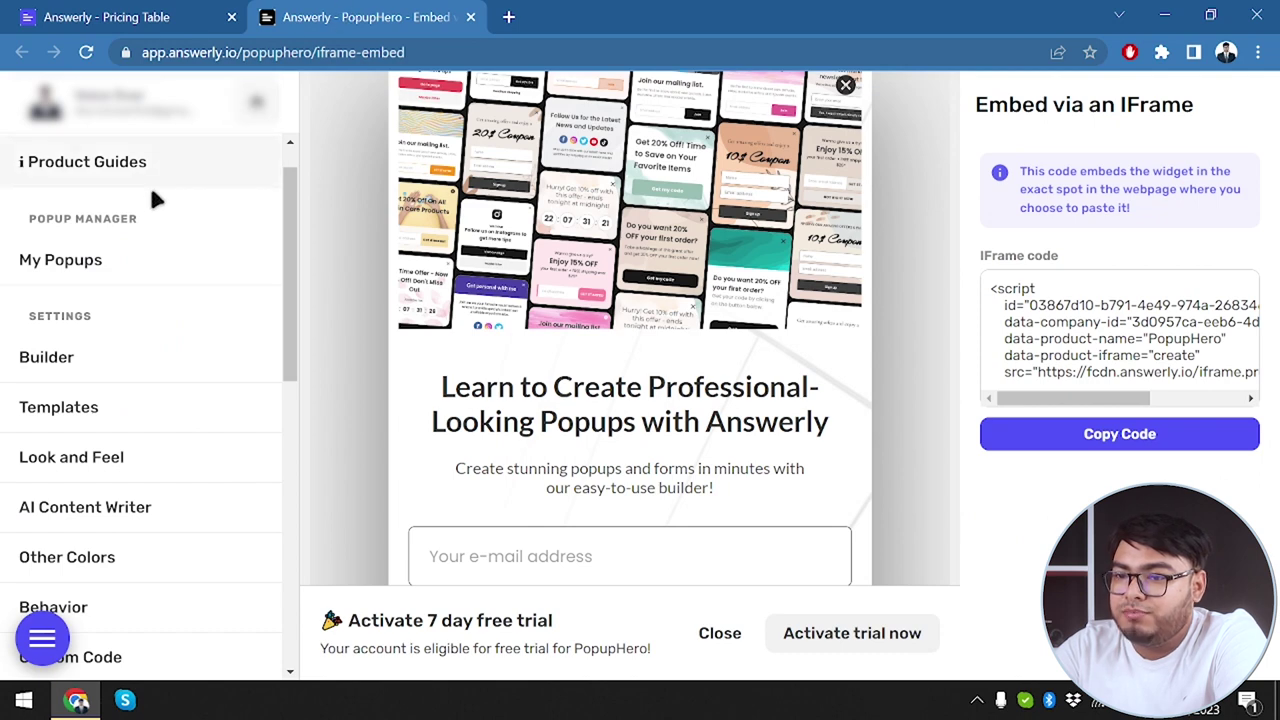
Step: Open the list of popups and select My Popup as the workspace popup
{"action": "left_click", "coordinate": [112, 280]}
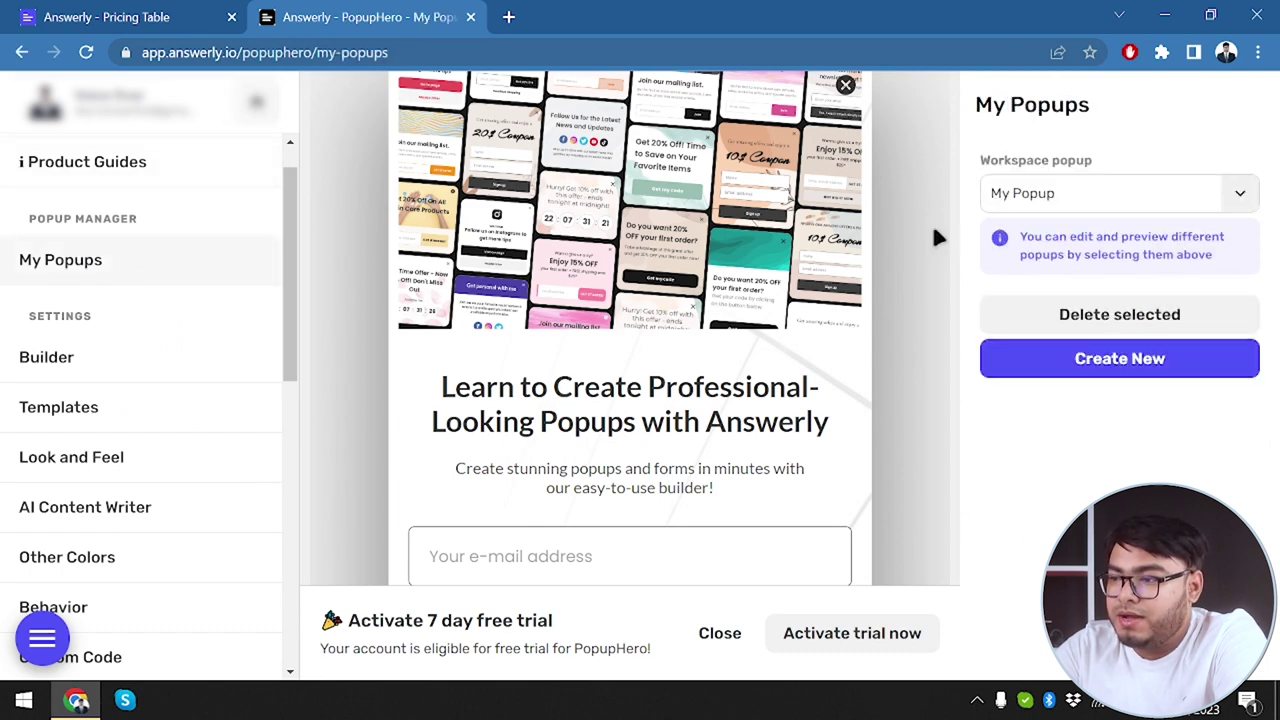
{"action": "left_click", "coordinate": [1028, 200]}
{"action": "left_click", "coordinate": [1034, 242]}
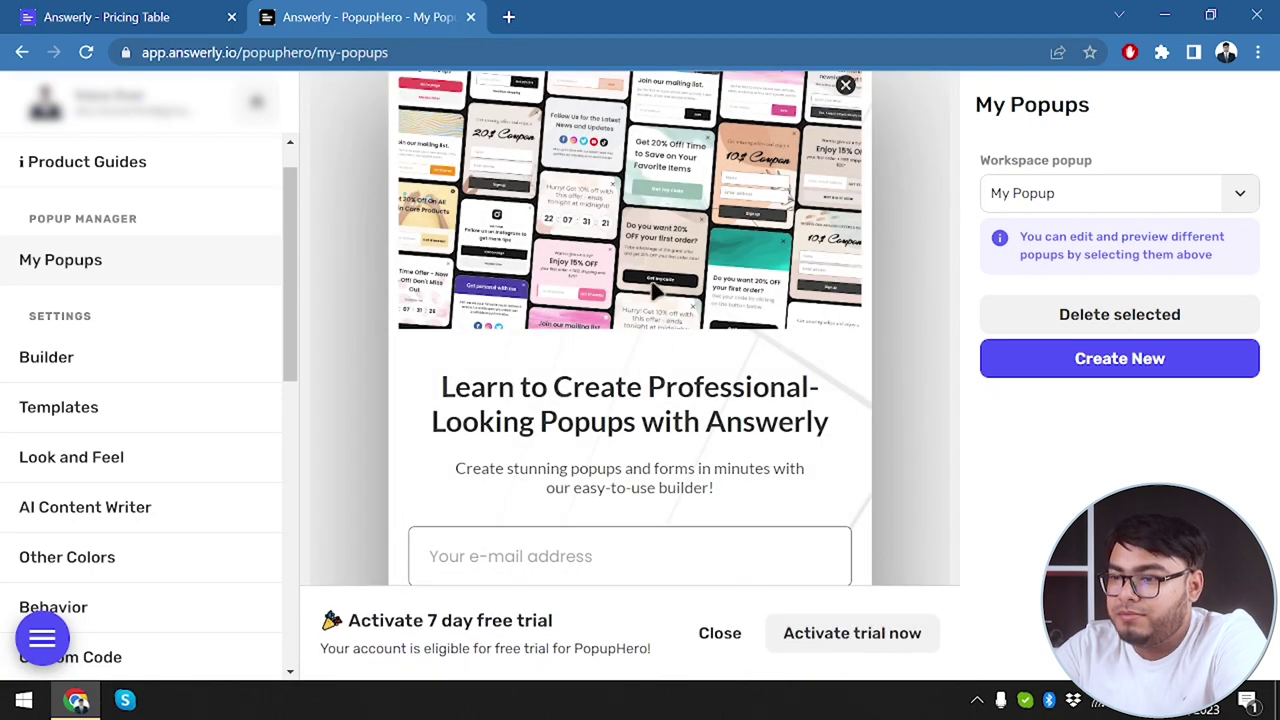
Step: Open the popup builder and change the Cover Image block's alt text to "Cover Image"
{"action": "left_click", "coordinate": [145, 378]}
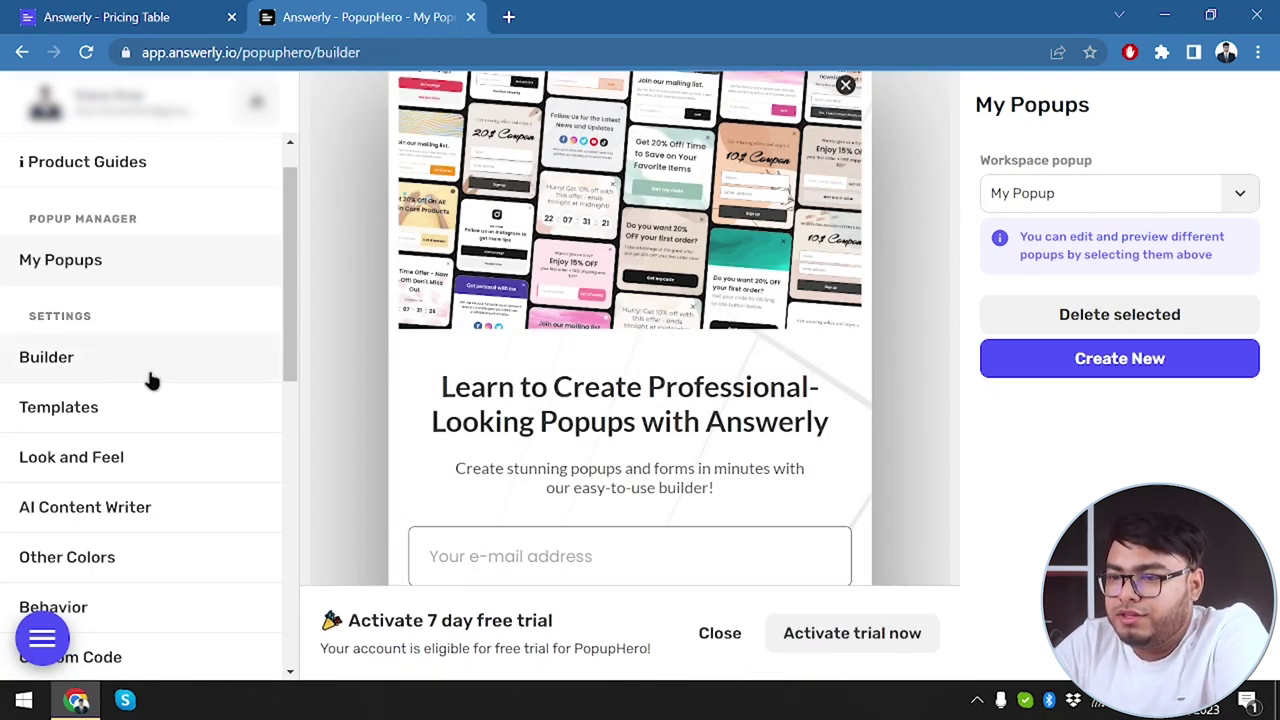
{"action": "mouse_move", "coordinate": [1120, 208]}
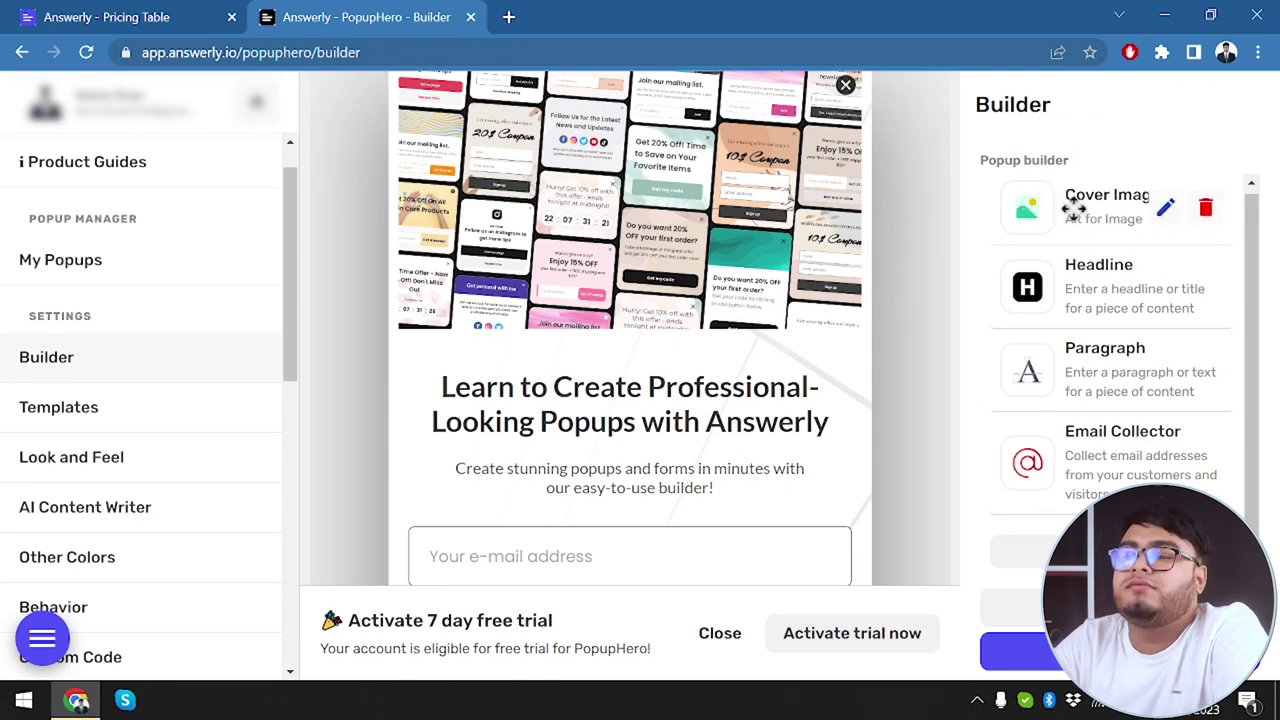
{"action": "left_click", "coordinate": [1163, 207]}
{"action": "mouse_move", "coordinate": [812, 300]}
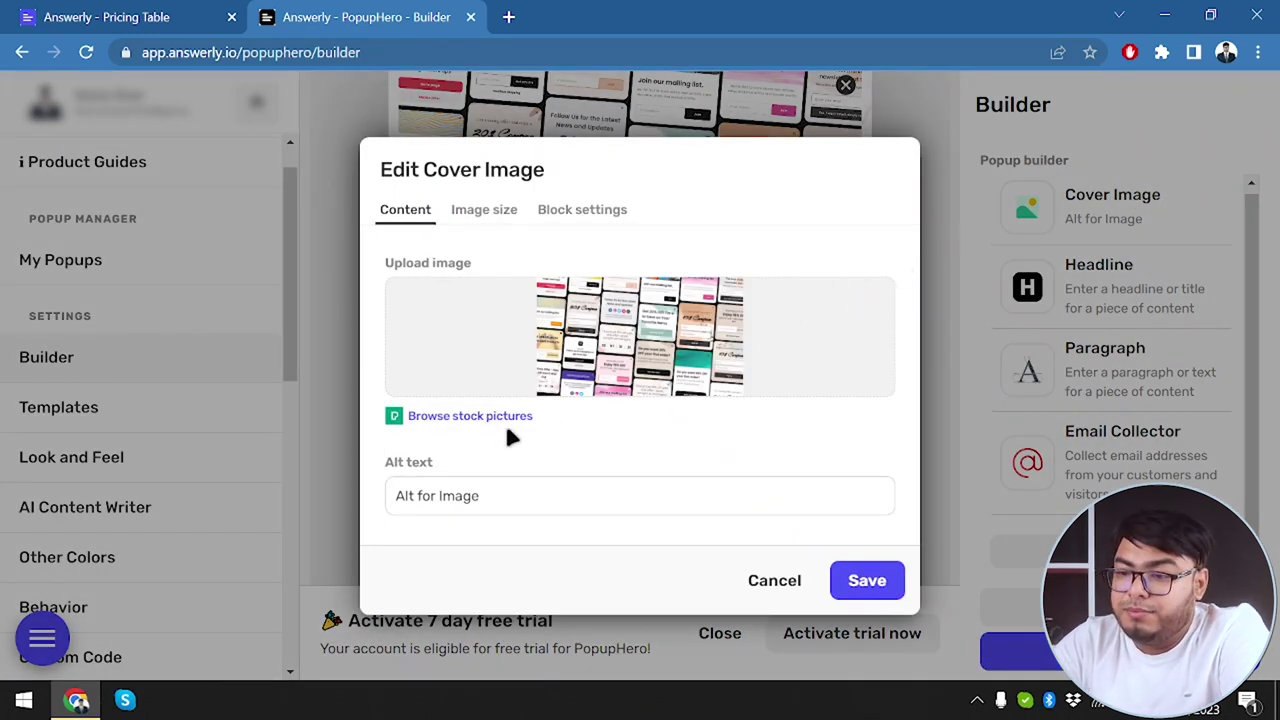
{"action": "double_click", "coordinate": [517, 491]}
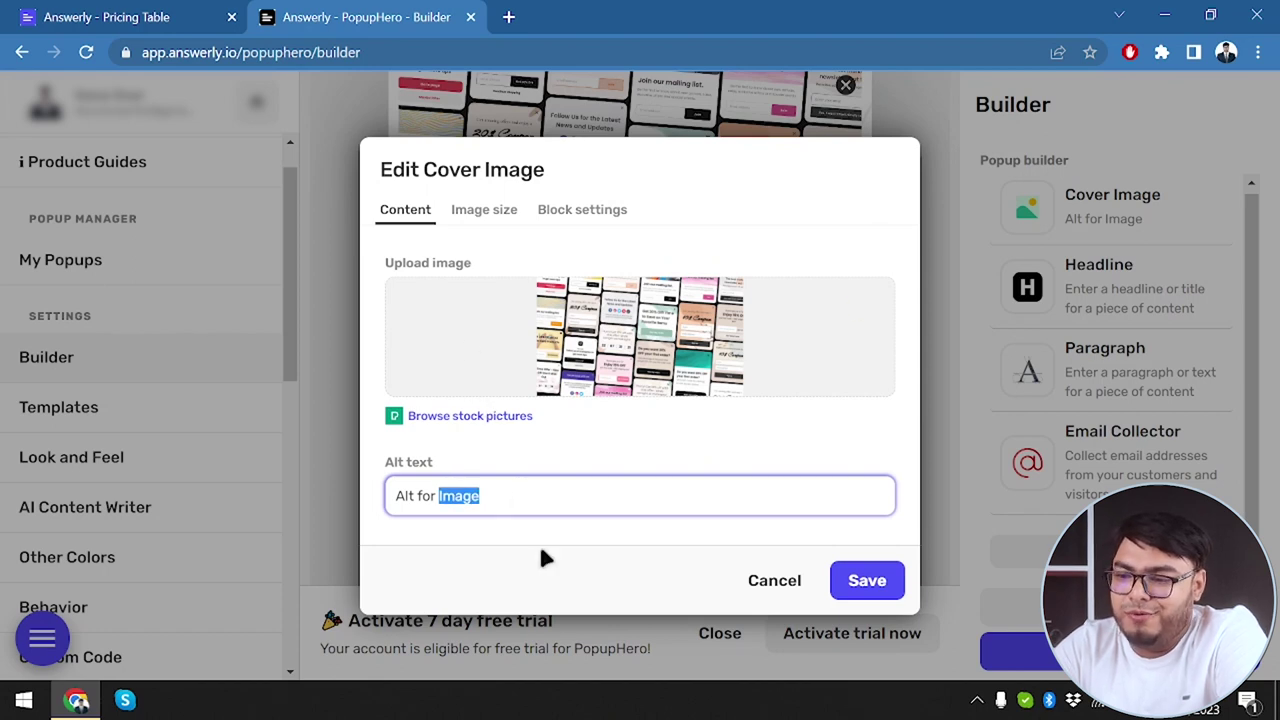
{"action": "triple_click", "coordinate": [502, 505]}
{"action": "type", "text": "Cove"}
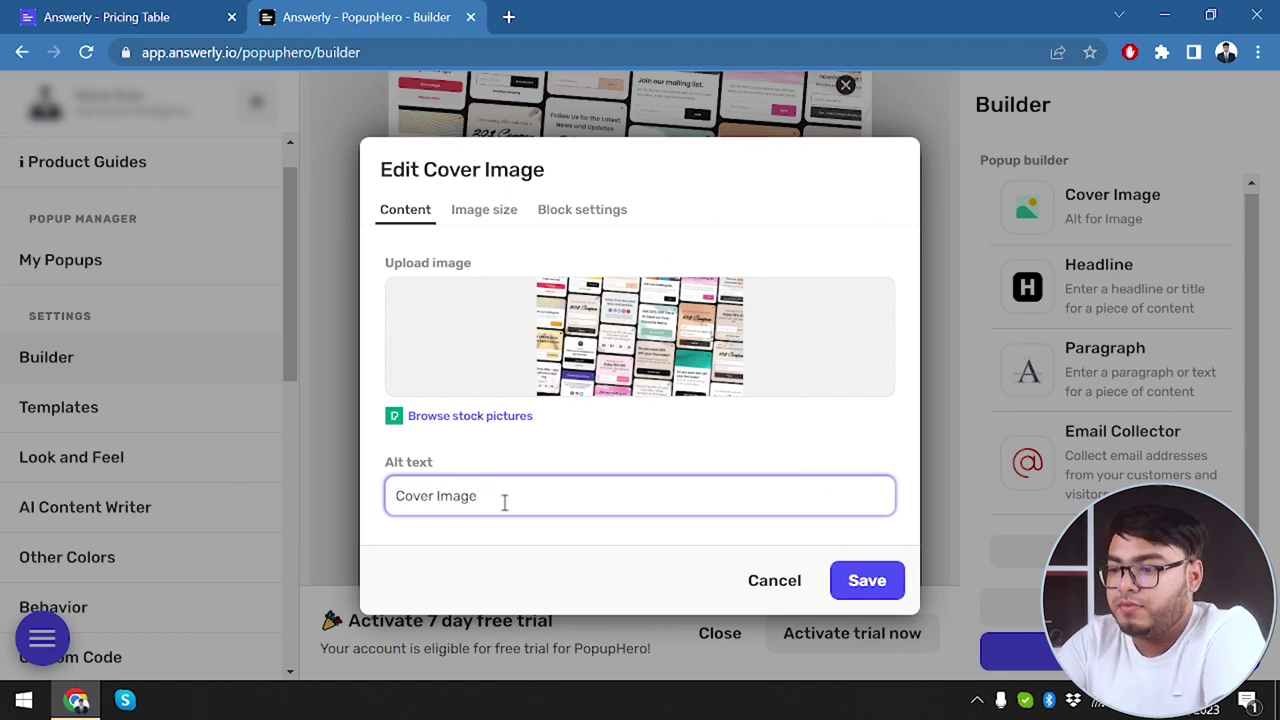
Step: Look at the cover image's size and block settings, then return to its content settings
{"action": "left_click", "coordinate": [484, 213]}
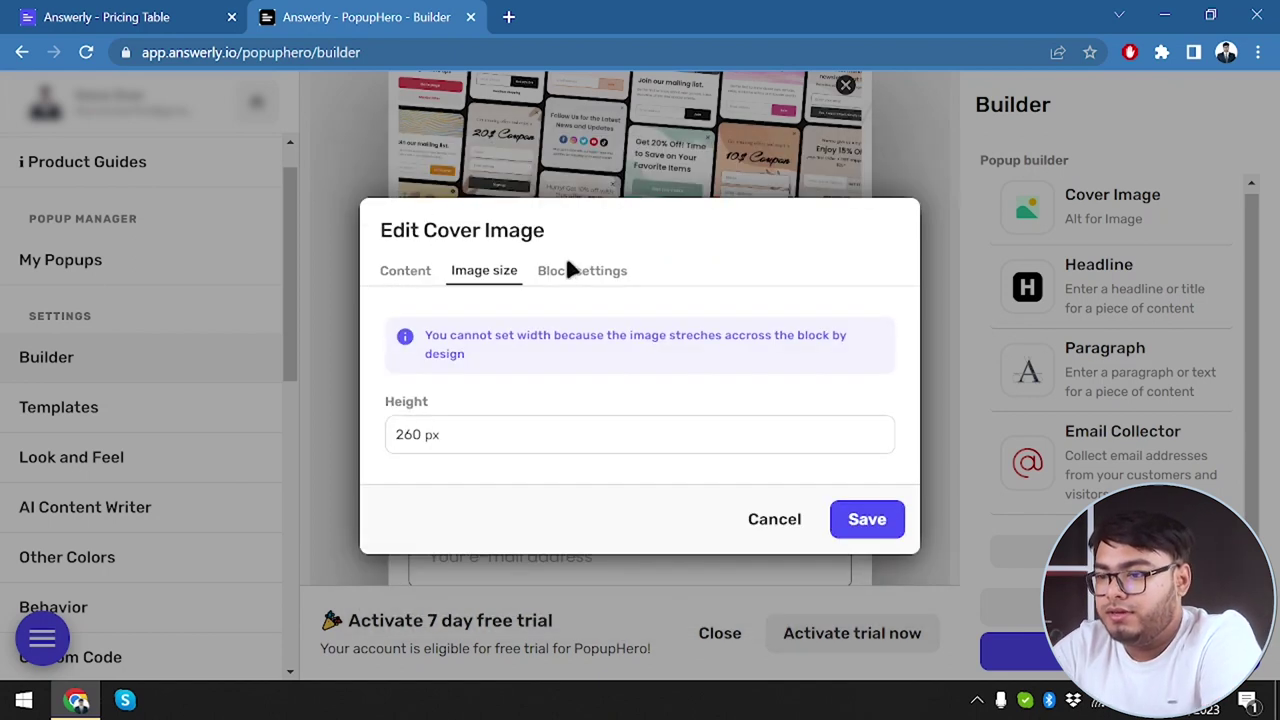
{"action": "left_click", "coordinate": [568, 270]}
{"action": "left_click", "coordinate": [462, 274]}
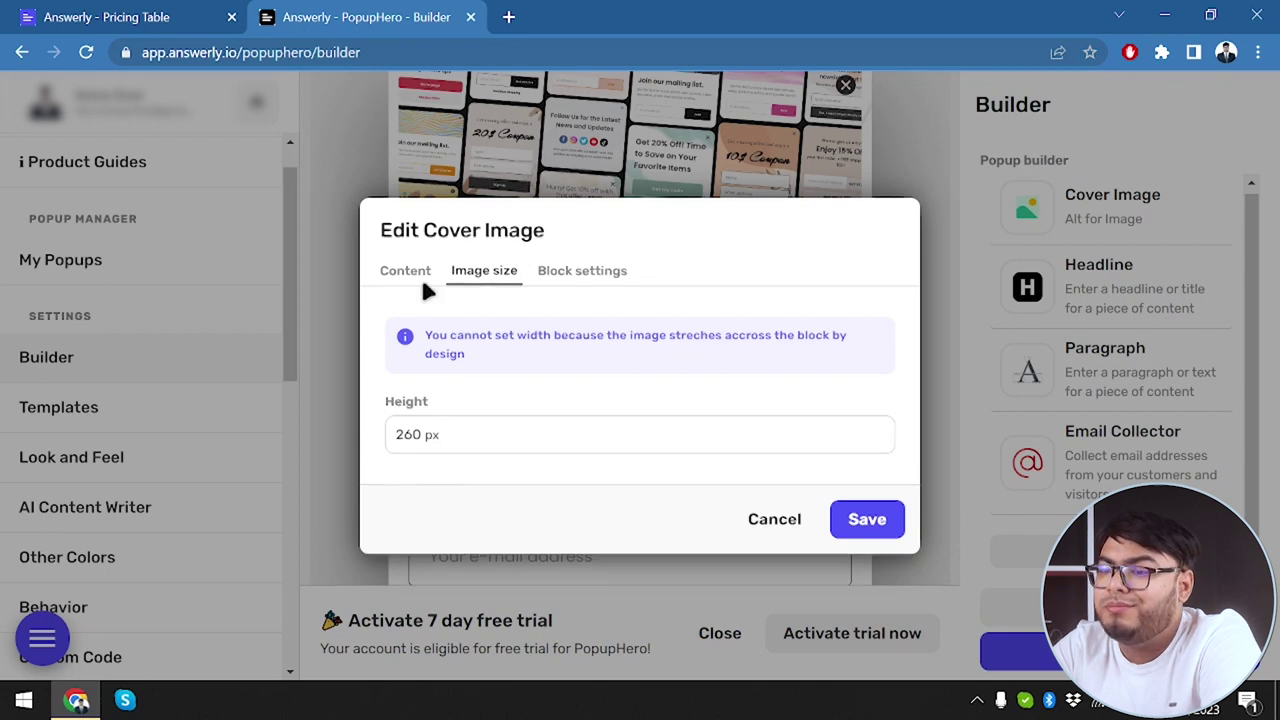
{"action": "left_click", "coordinate": [418, 278]}
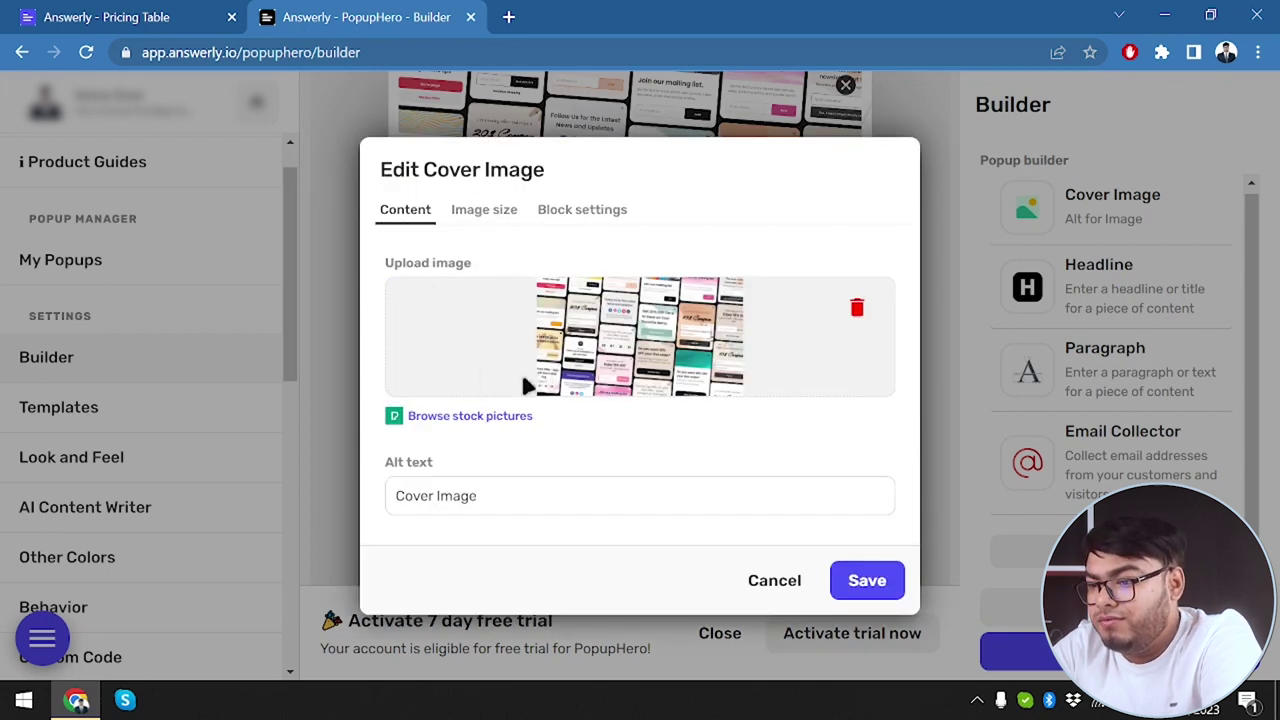
Step: Remove the default cover image and upload the portrait of the man in a black turtleneck from Downloads
{"action": "left_click", "coordinate": [857, 310]}
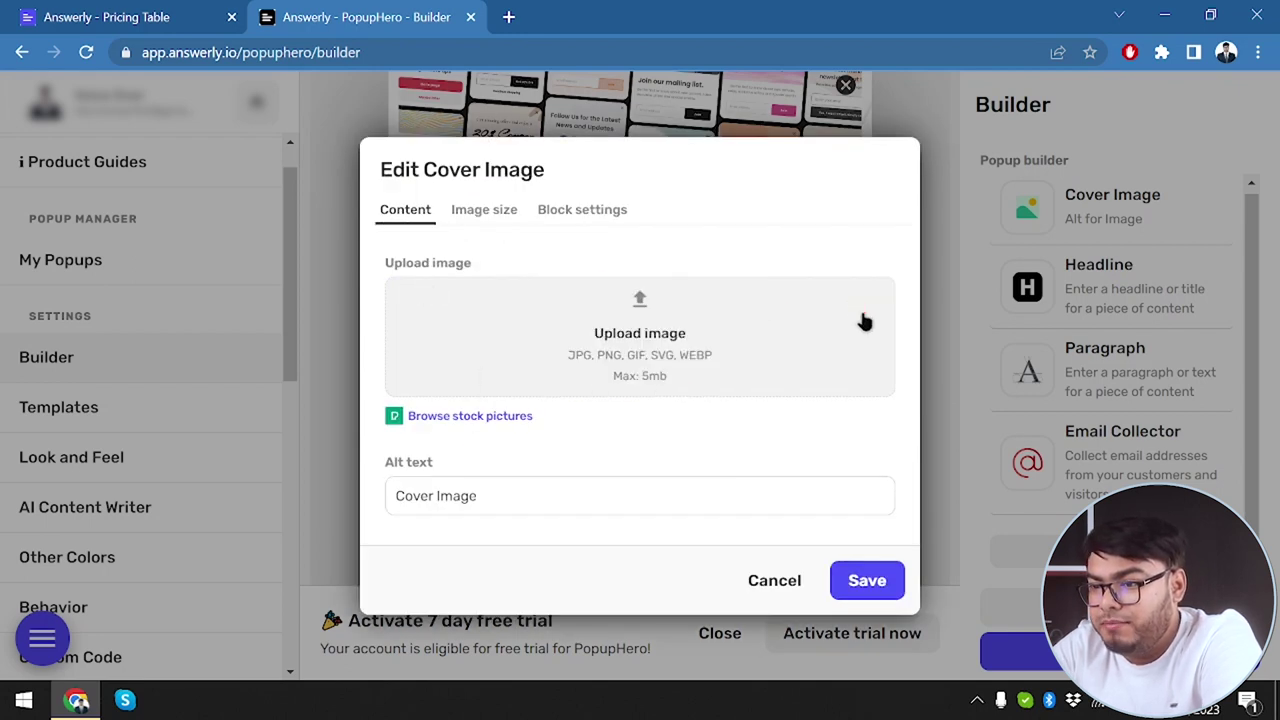
{"action": "left_click", "coordinate": [645, 326]}
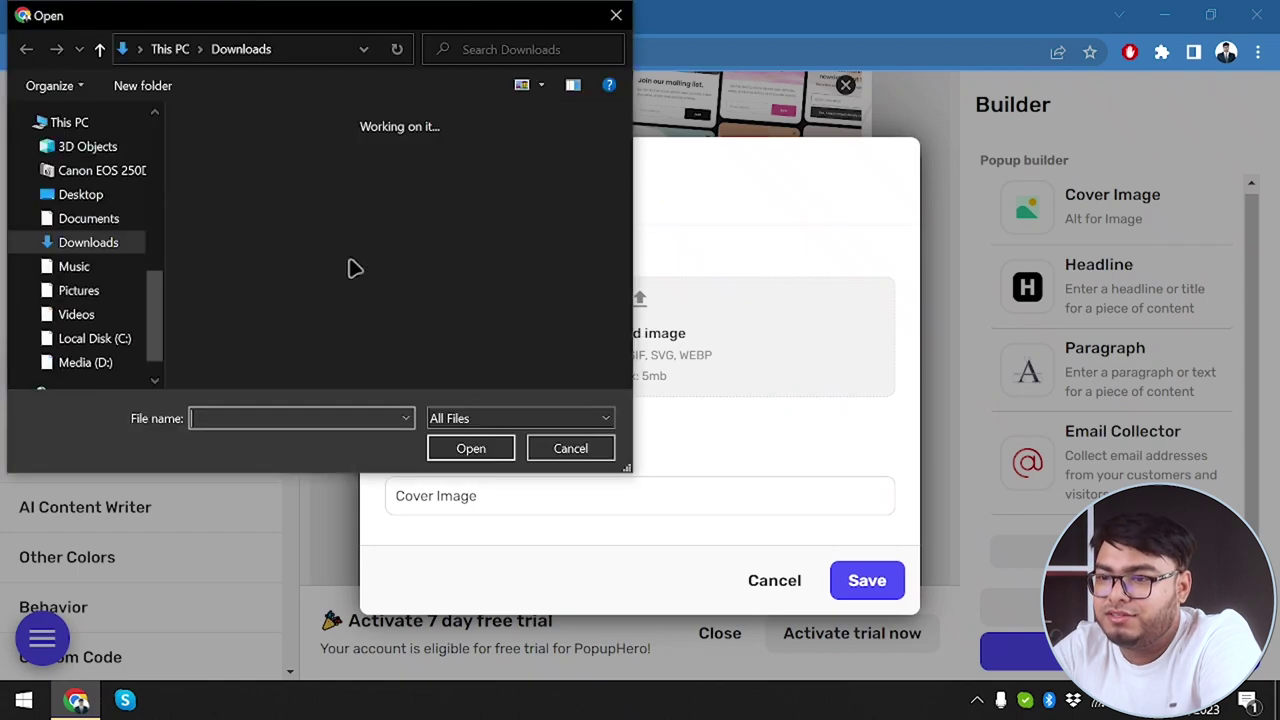
{"action": "scroll", "coordinate": [362, 205], "scroll_direction": "down", "scroll_amount": 6}
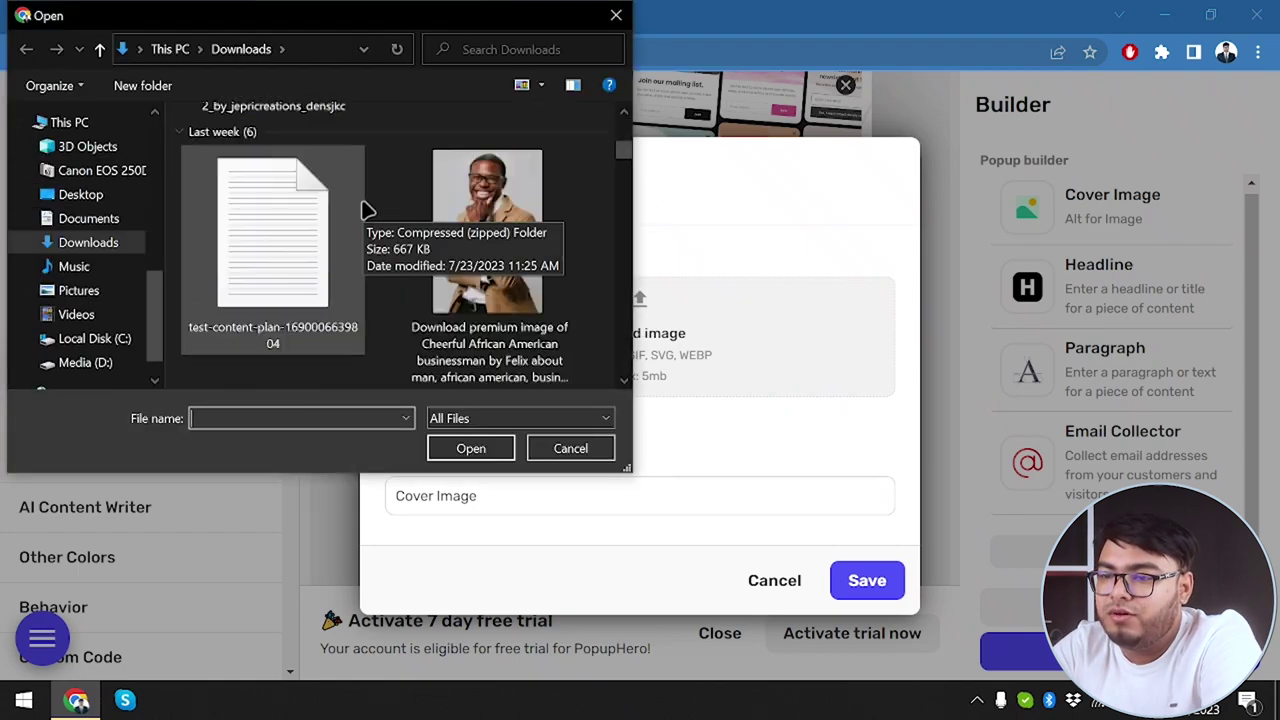
{"action": "scroll", "coordinate": [405, 250], "scroll_direction": "up", "scroll_amount": 3}
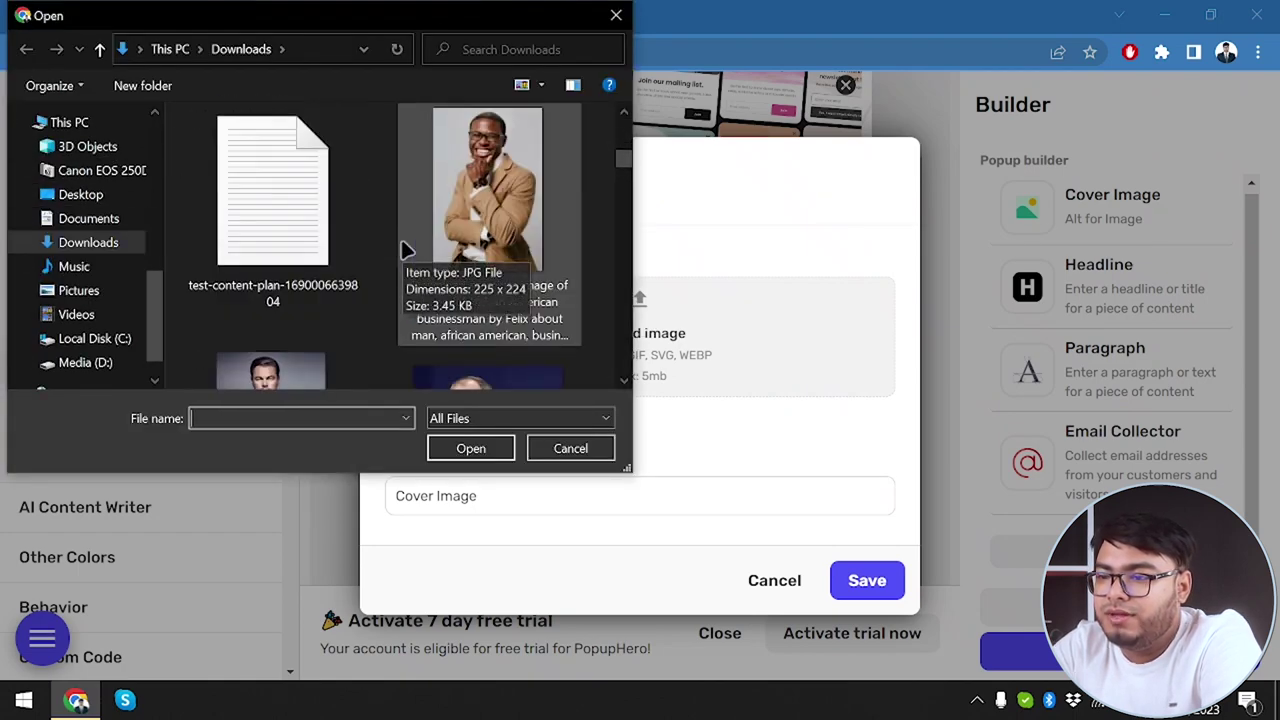
{"action": "scroll", "coordinate": [405, 250], "scroll_direction": "down", "scroll_amount": 3}
{"action": "double_click", "coordinate": [494, 252]}
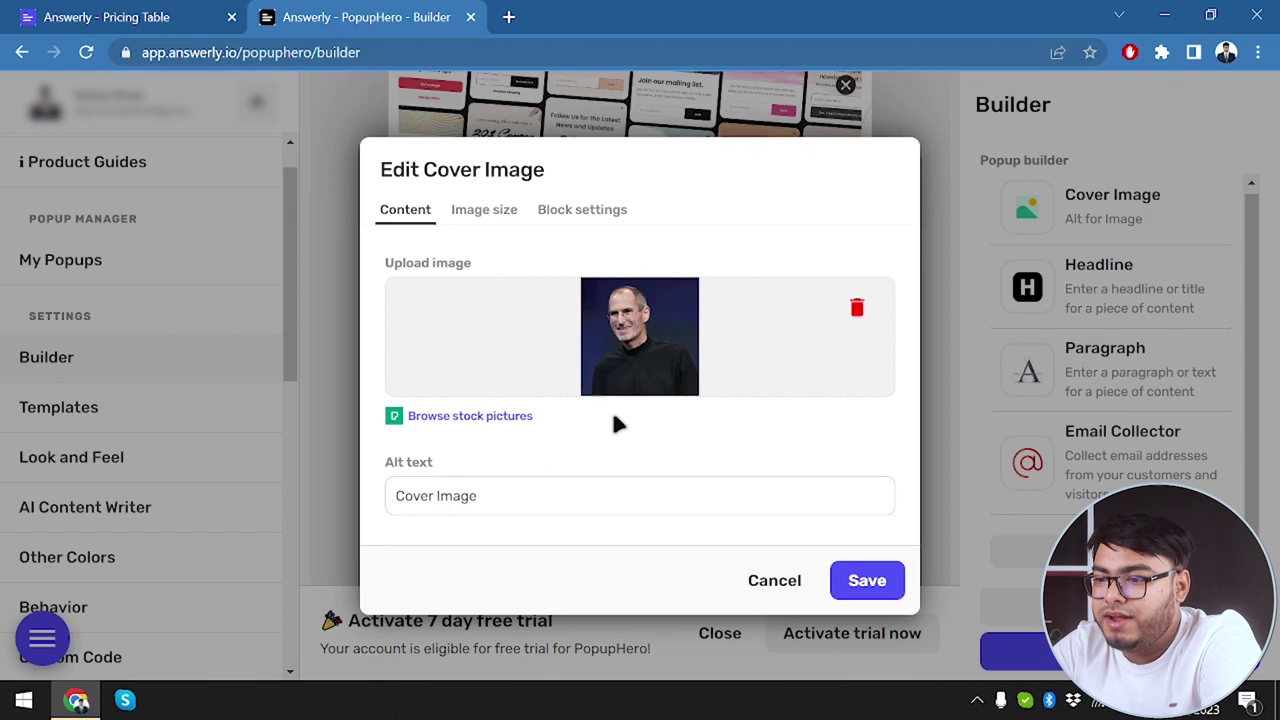
Step: Replace the cover image with the photo of the man in a tan blazer from Downloads
{"action": "left_click", "coordinate": [857, 308]}
{"action": "left_click", "coordinate": [607, 351]}
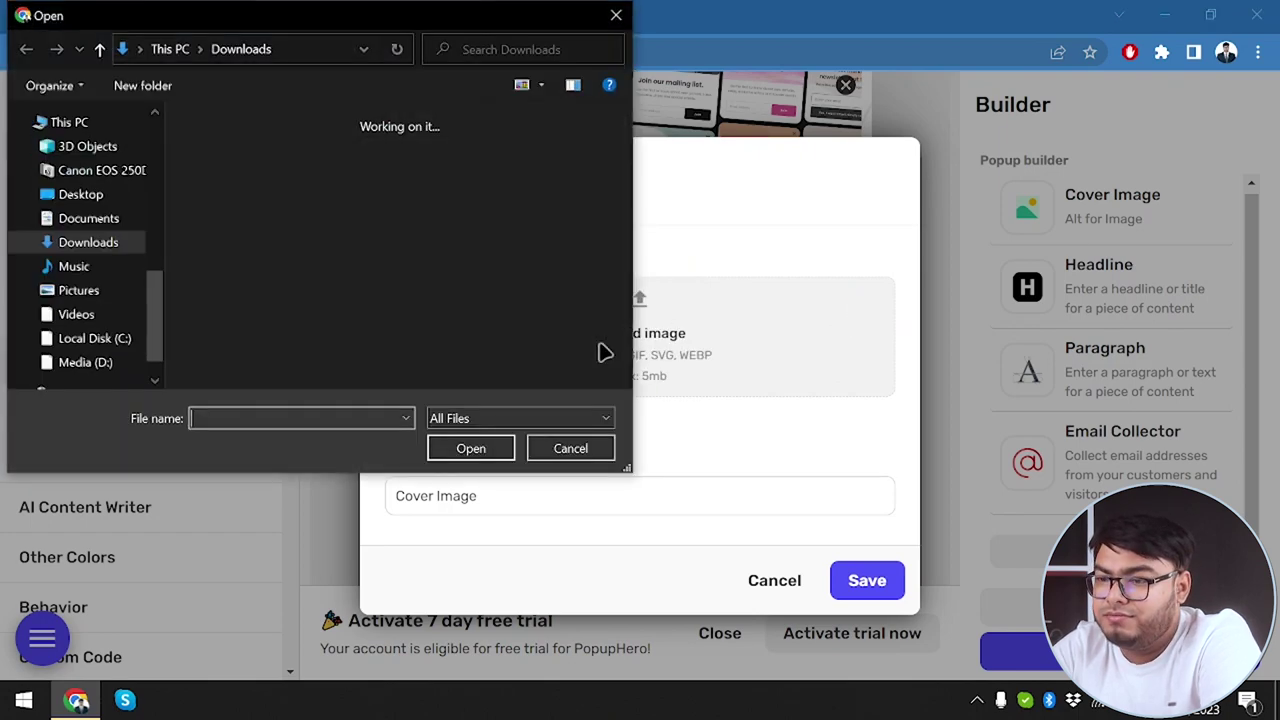
{"action": "scroll", "coordinate": [411, 220], "scroll_direction": "down", "scroll_amount": 3}
{"action": "double_click", "coordinate": [506, 218]}
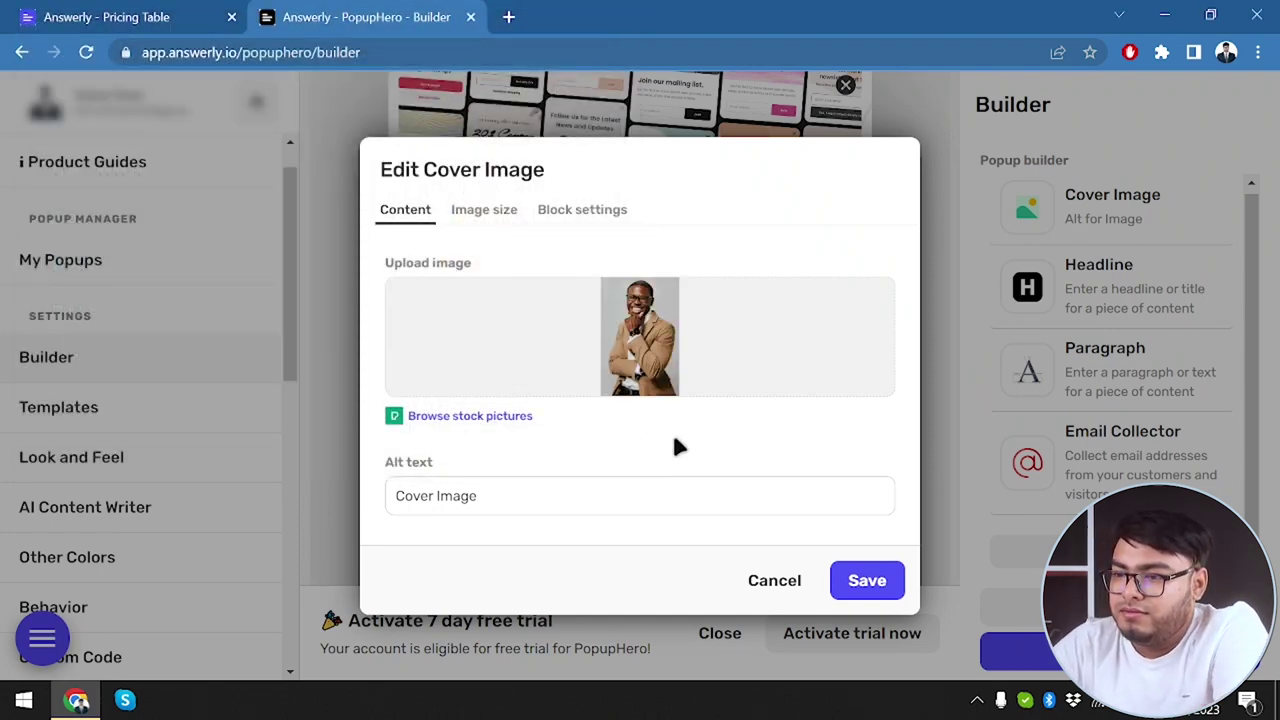
{"action": "left_click", "coordinate": [856, 308]}
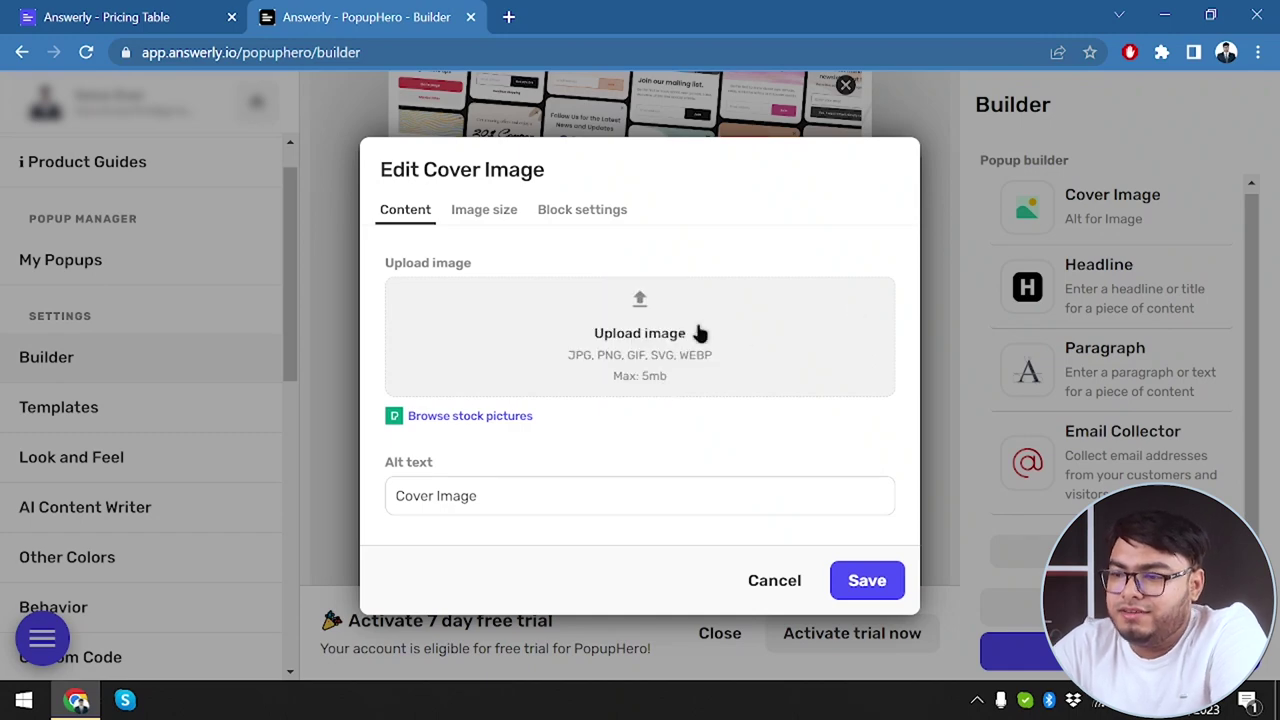
{"action": "left_click", "coordinate": [586, 374]}
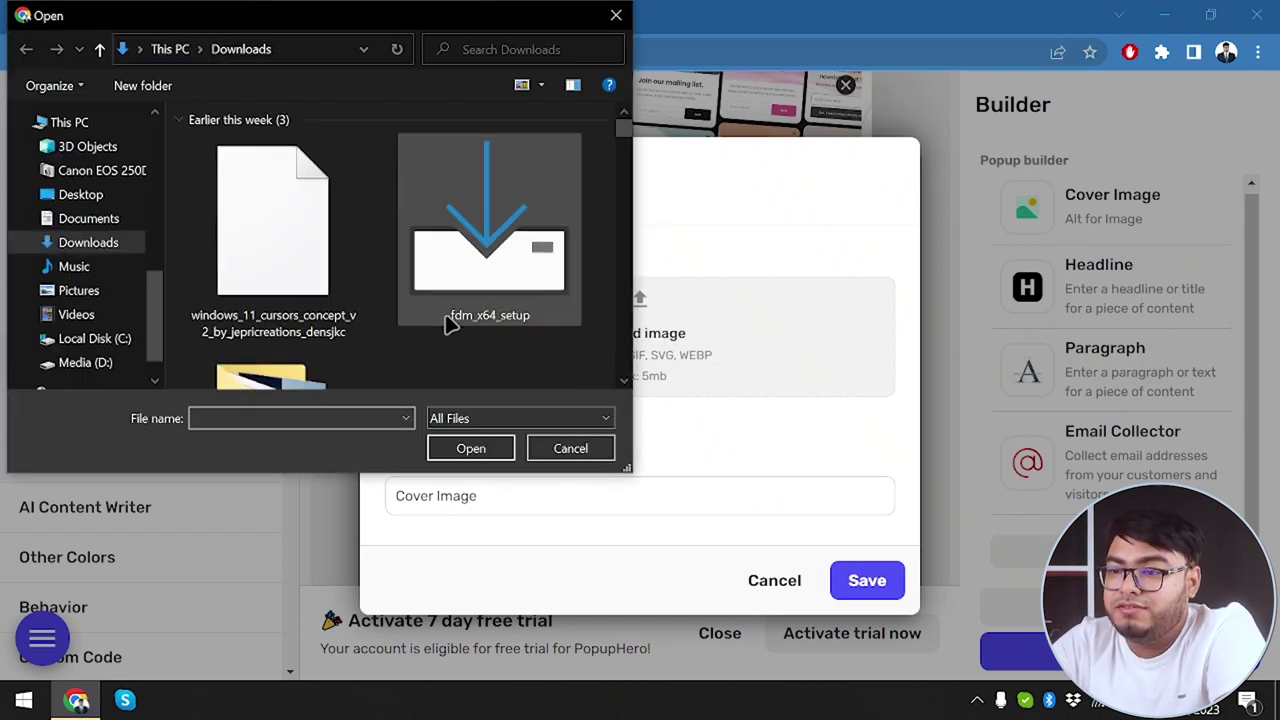
{"action": "scroll", "coordinate": [452, 322], "scroll_direction": "down", "scroll_amount": 8}
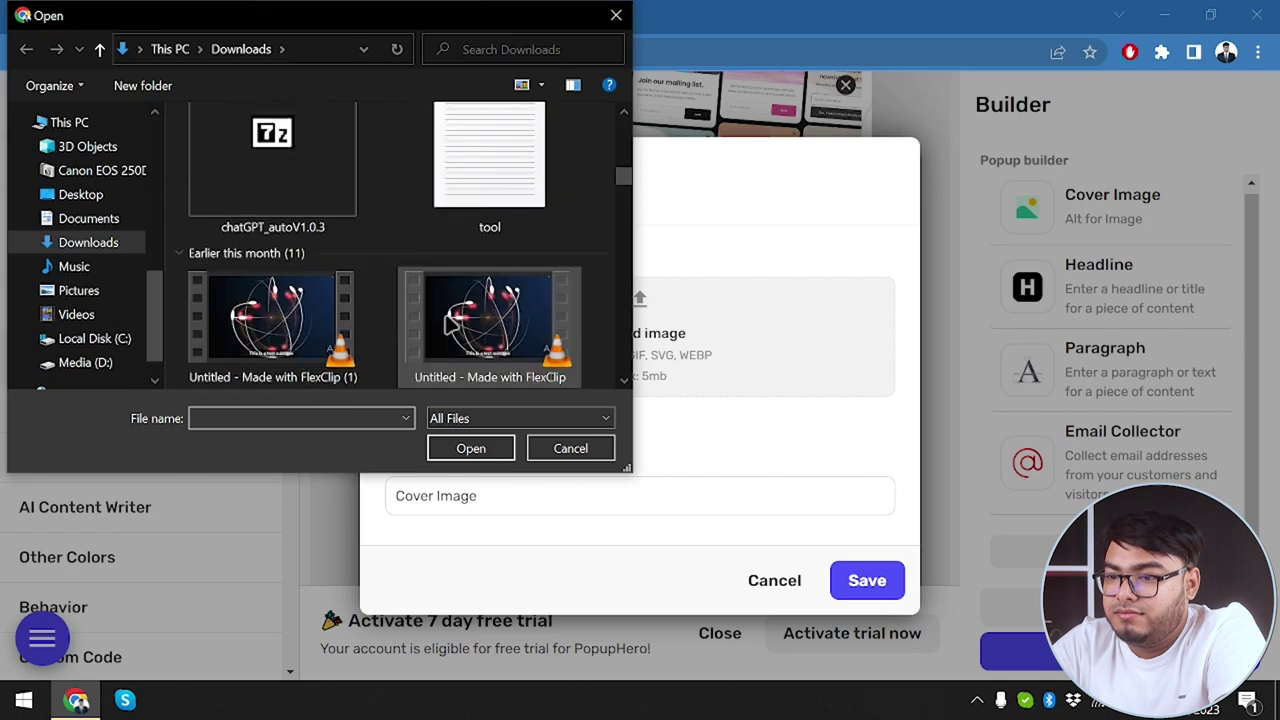
{"action": "scroll", "coordinate": [452, 322], "scroll_direction": "down", "scroll_amount": 10}
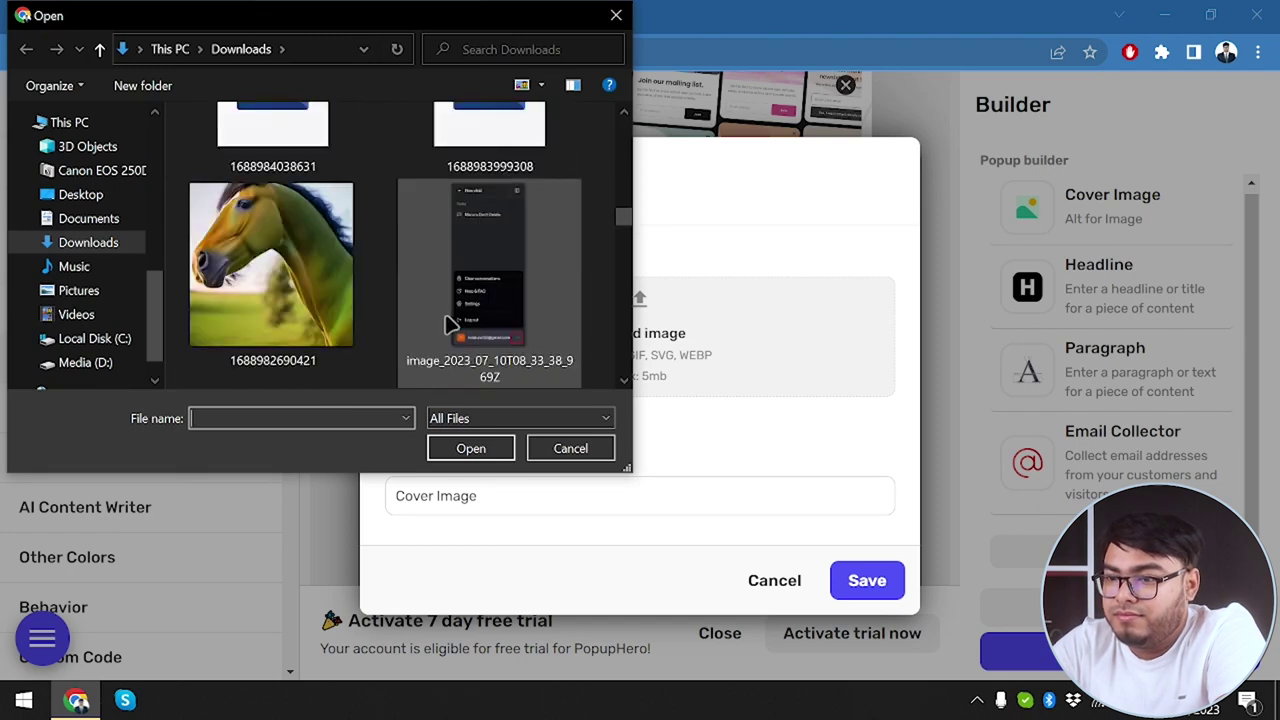
{"action": "scroll", "coordinate": [452, 322], "scroll_direction": "down", "scroll_amount": 2}
{"action": "scroll", "coordinate": [450, 325], "scroll_direction": "up", "scroll_amount": 6}
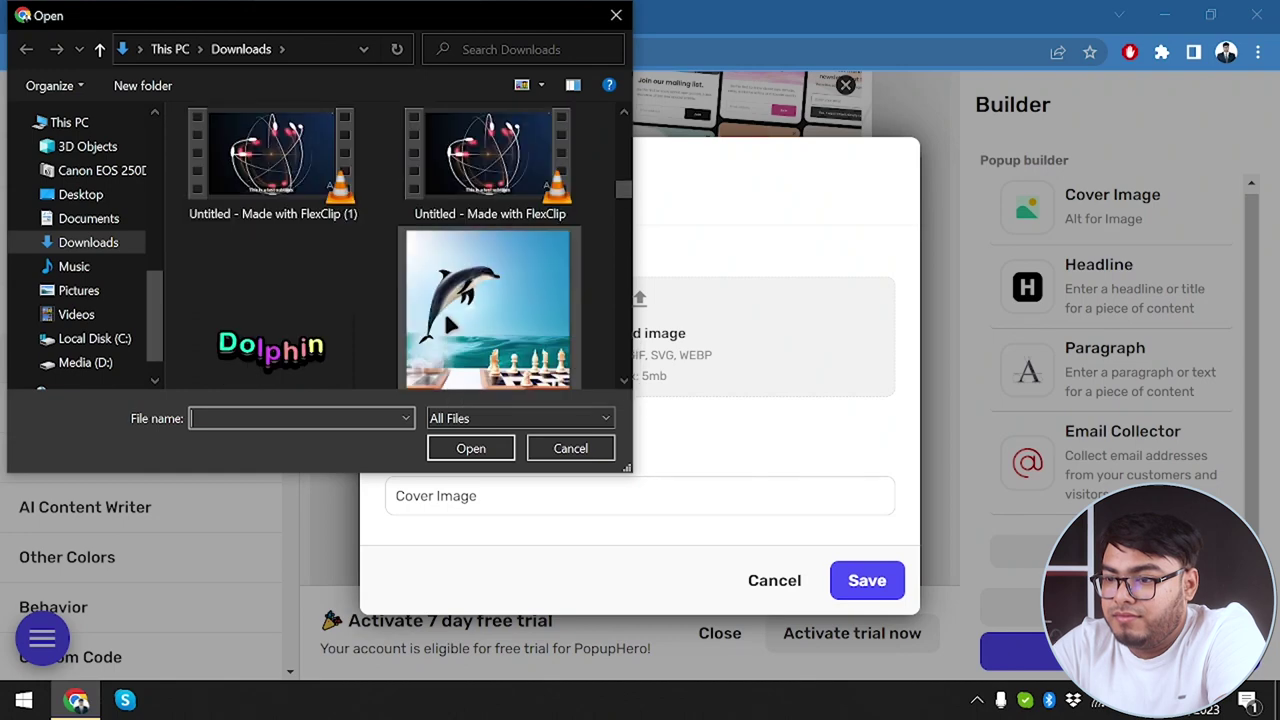
{"action": "left_click", "coordinate": [447, 322]}
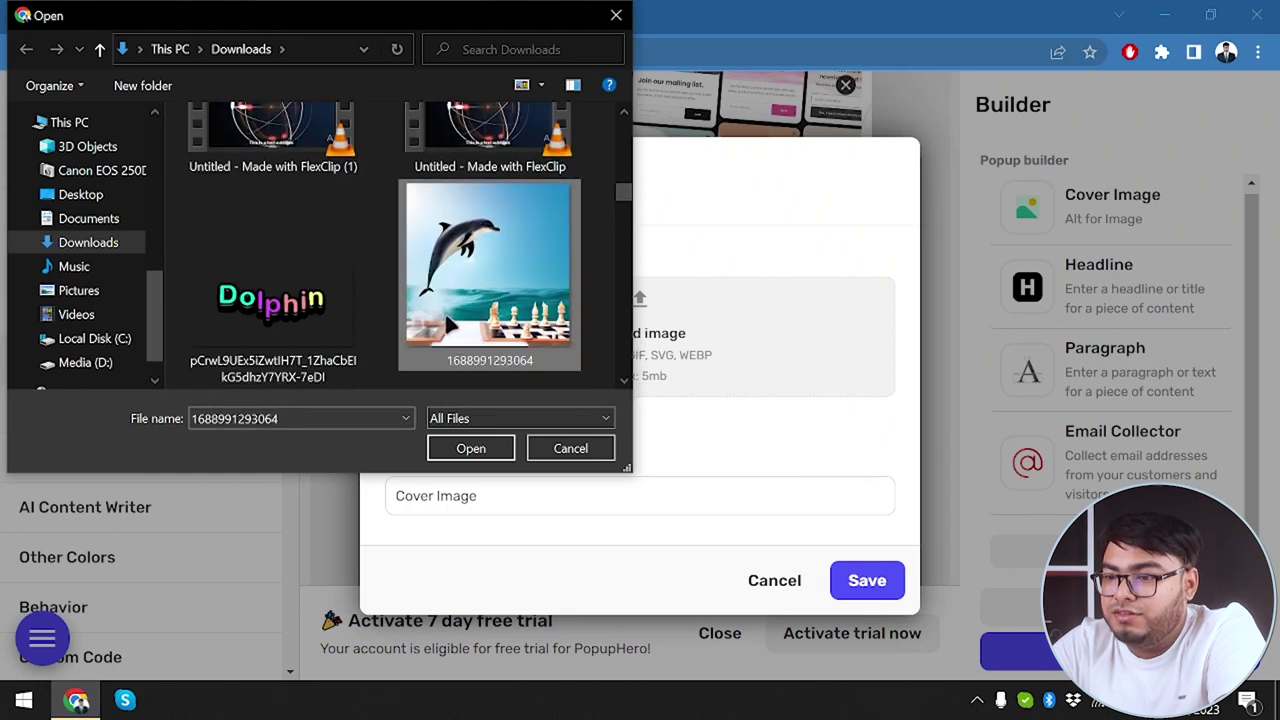
{"action": "double_click", "coordinate": [500, 290]}
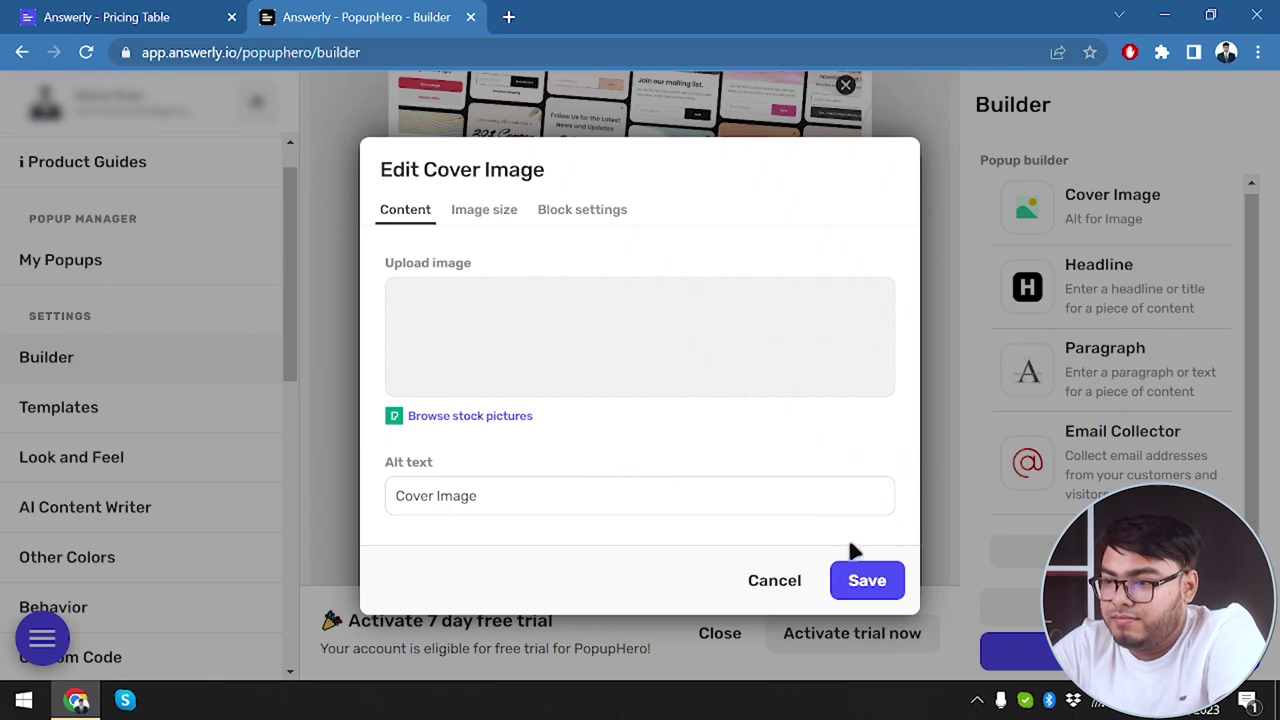
{"action": "left_click", "coordinate": [866, 580]}
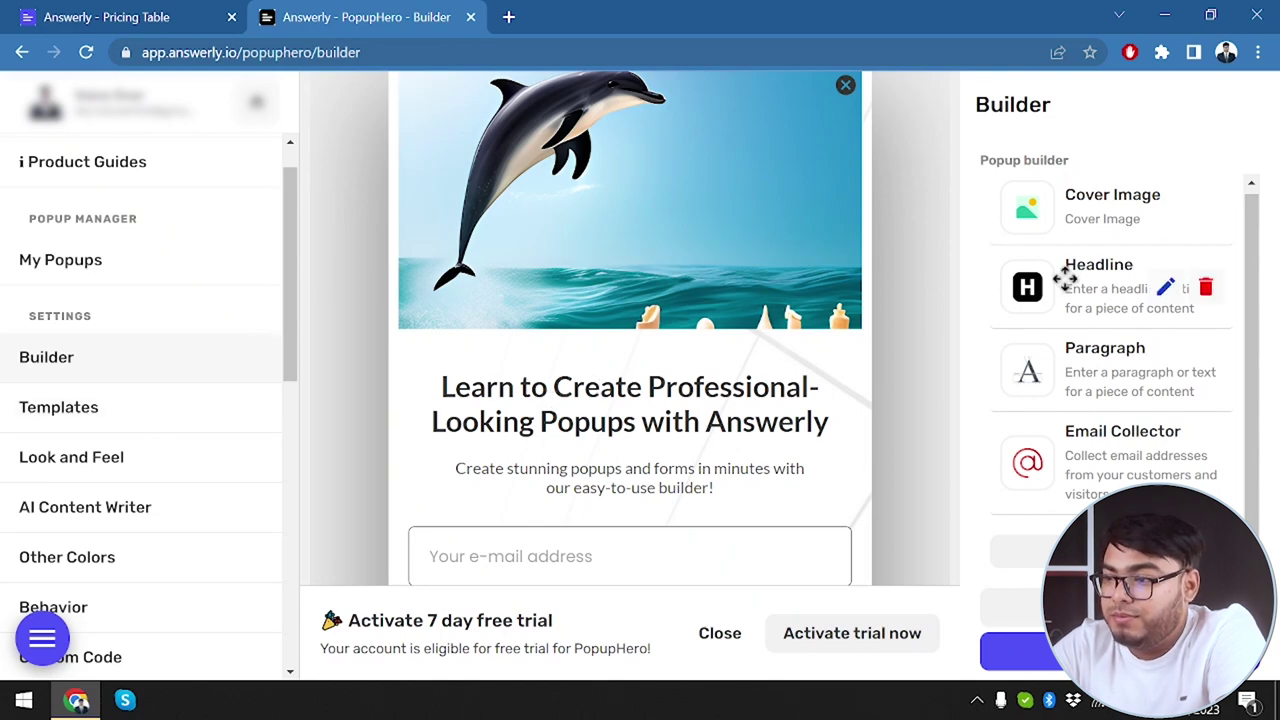
Step: Look at the Headline block's content and style settings, then close them without saving
{"action": "left_click", "coordinate": [1166, 288]}
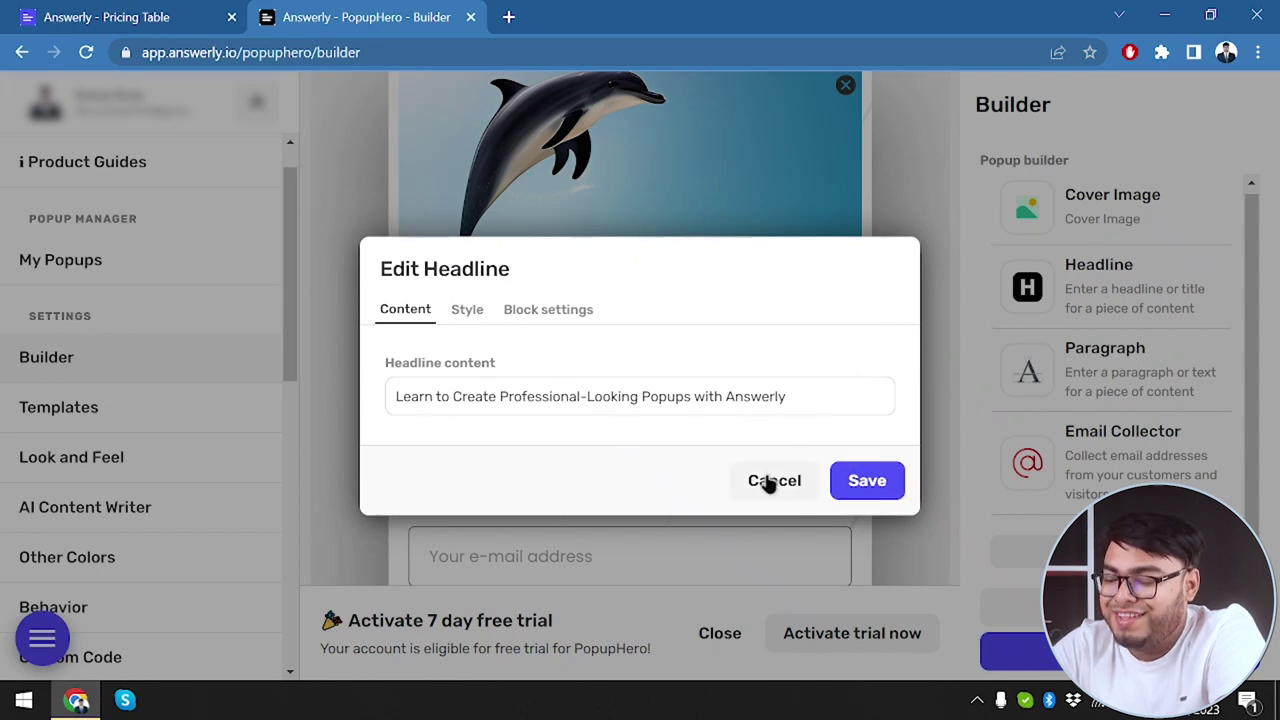
{"action": "left_click", "coordinate": [468, 310]}
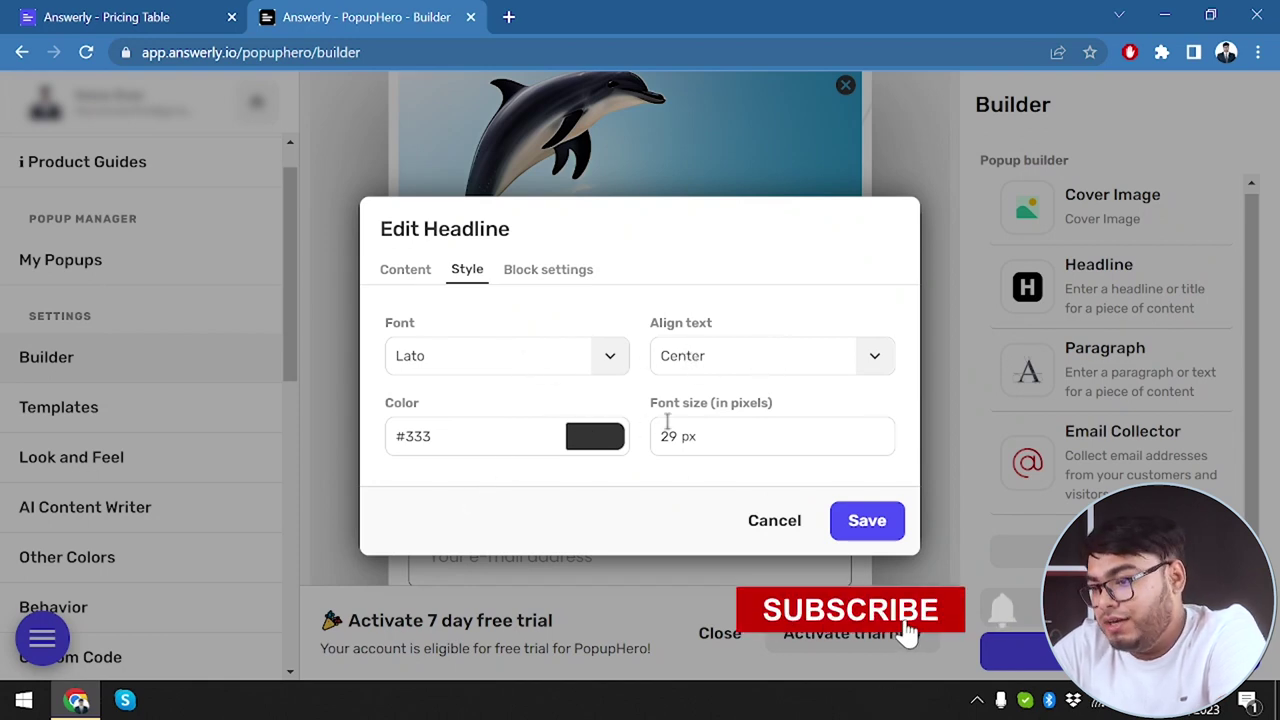
{"action": "left_click", "coordinate": [777, 518]}
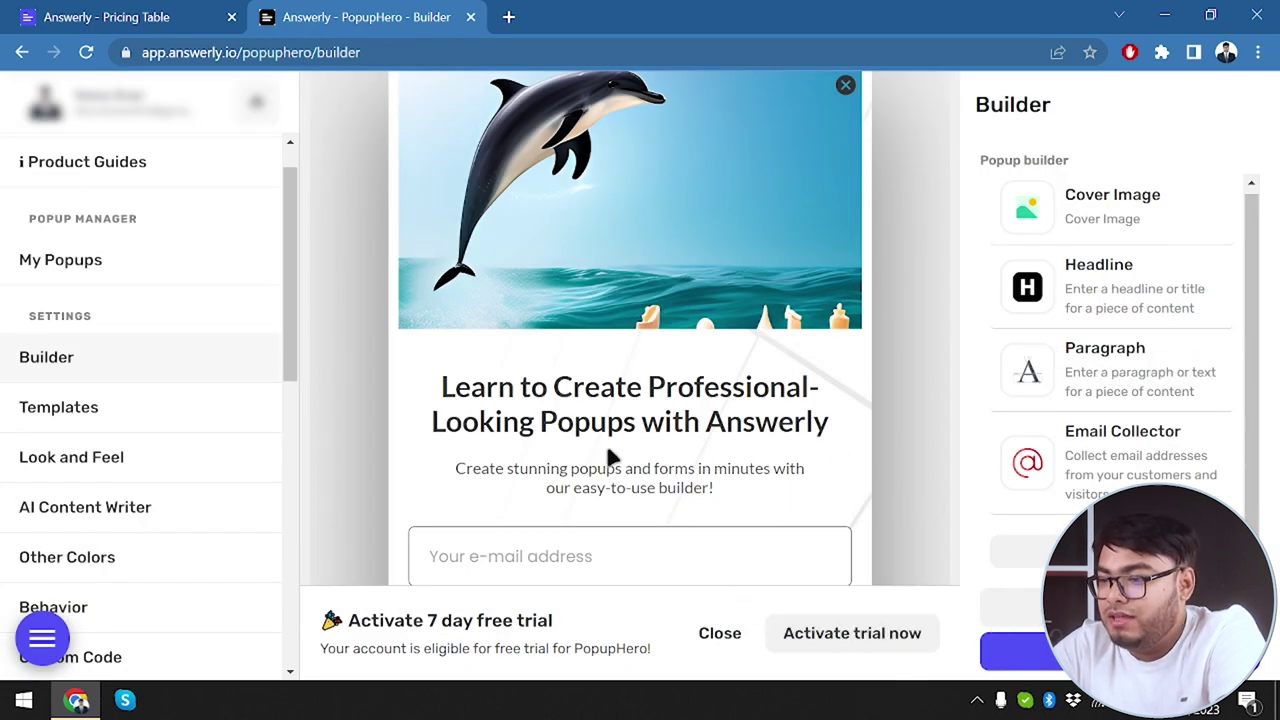
Step: Try entering text in the popup preview's e-mail address field and clear it
{"action": "left_click", "coordinate": [570, 566]}
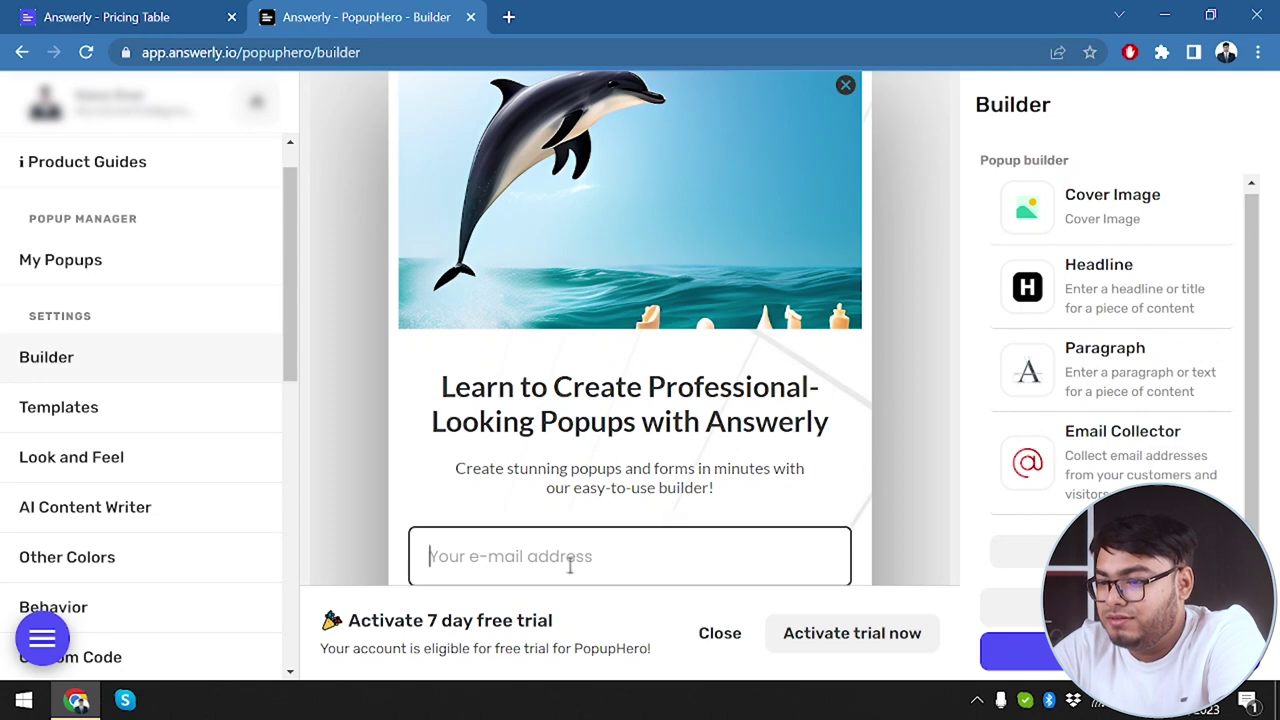
{"action": "type", "text": "i"}
{"action": "key", "text": "BackSpace"}
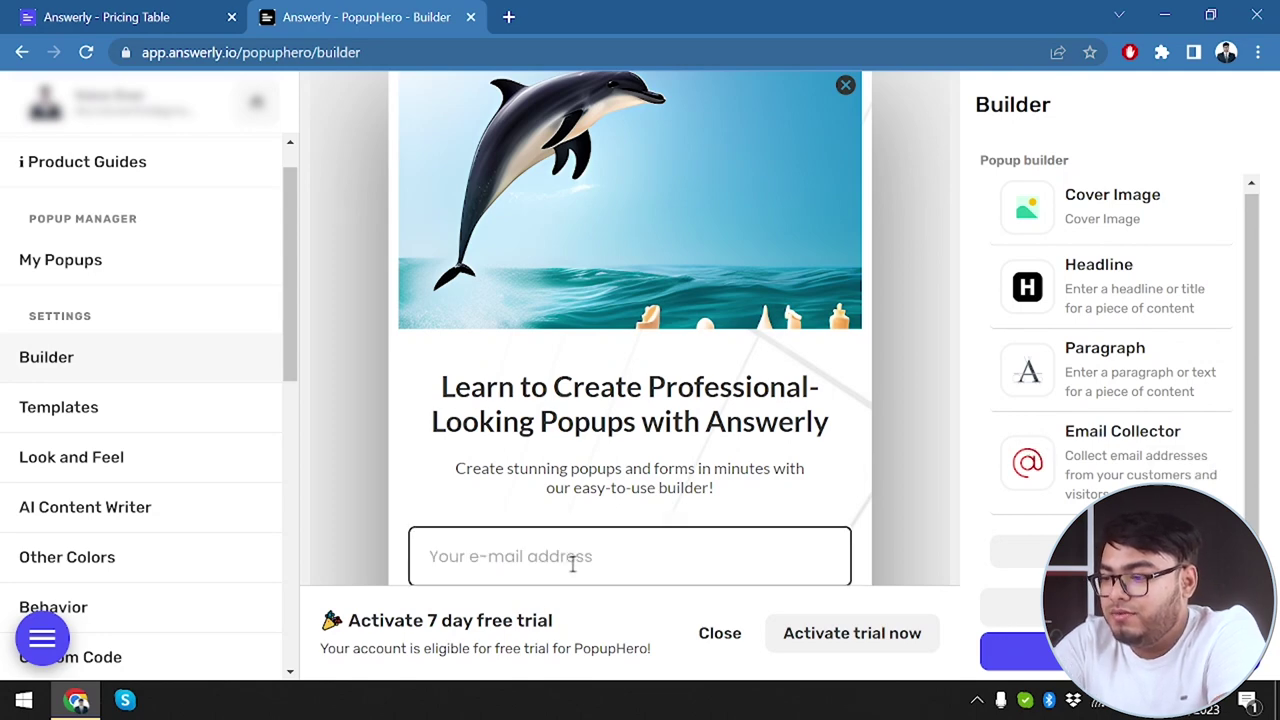
Step: Look through the available block categories, add a Button block from Action, and set its click action to Close Popup
{"action": "left_click", "coordinate": [706, 510]}
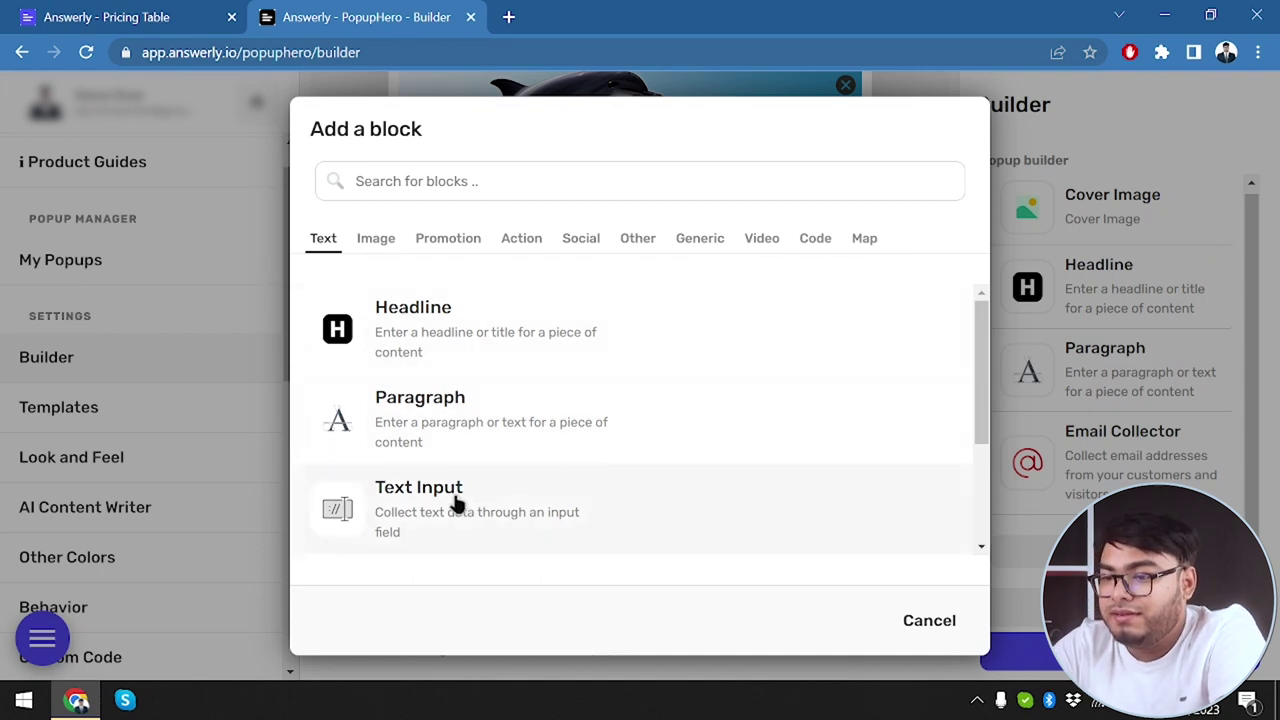
{"action": "left_click", "coordinate": [378, 240]}
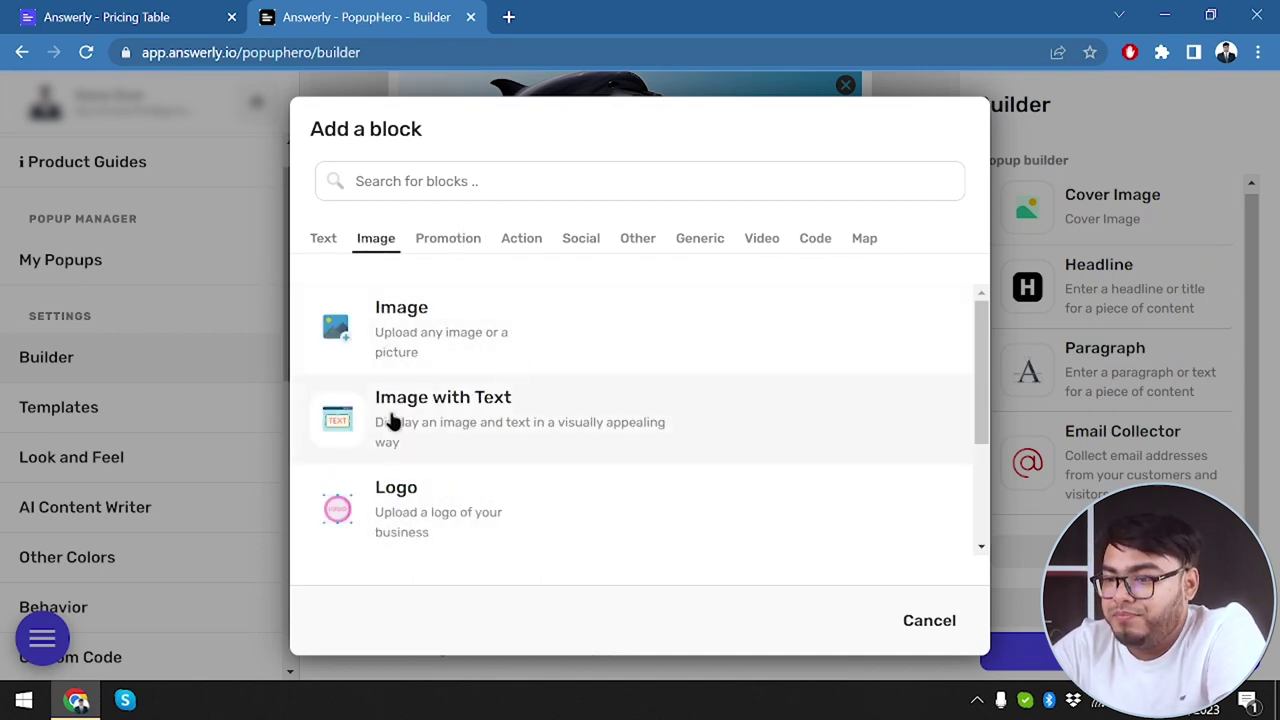
{"action": "left_click", "coordinate": [445, 244]}
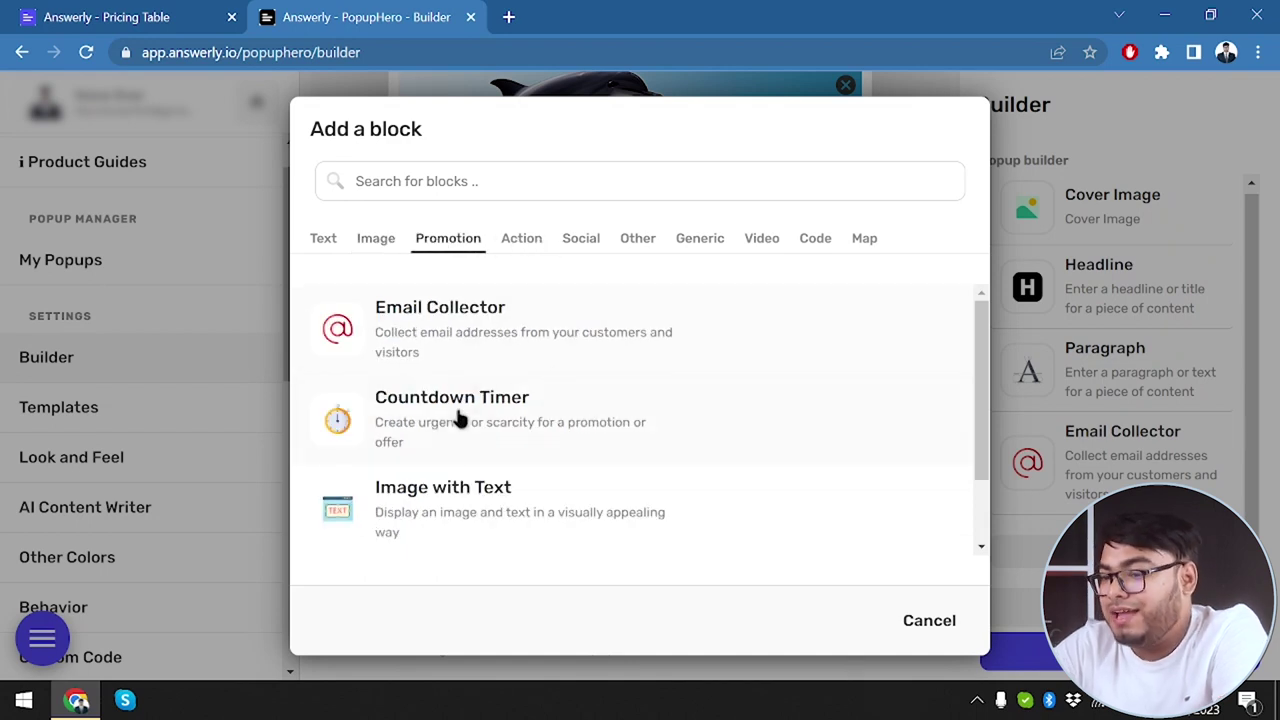
{"action": "left_click", "coordinate": [517, 240]}
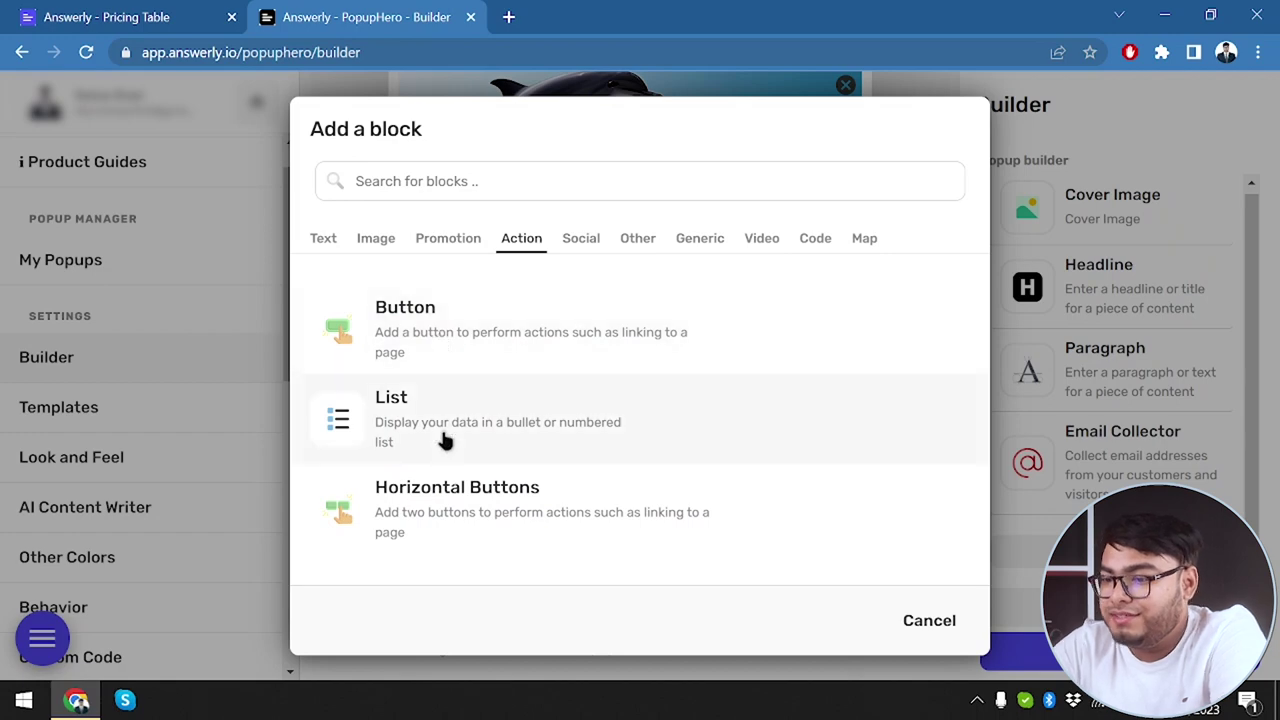
{"action": "left_click", "coordinate": [477, 349]}
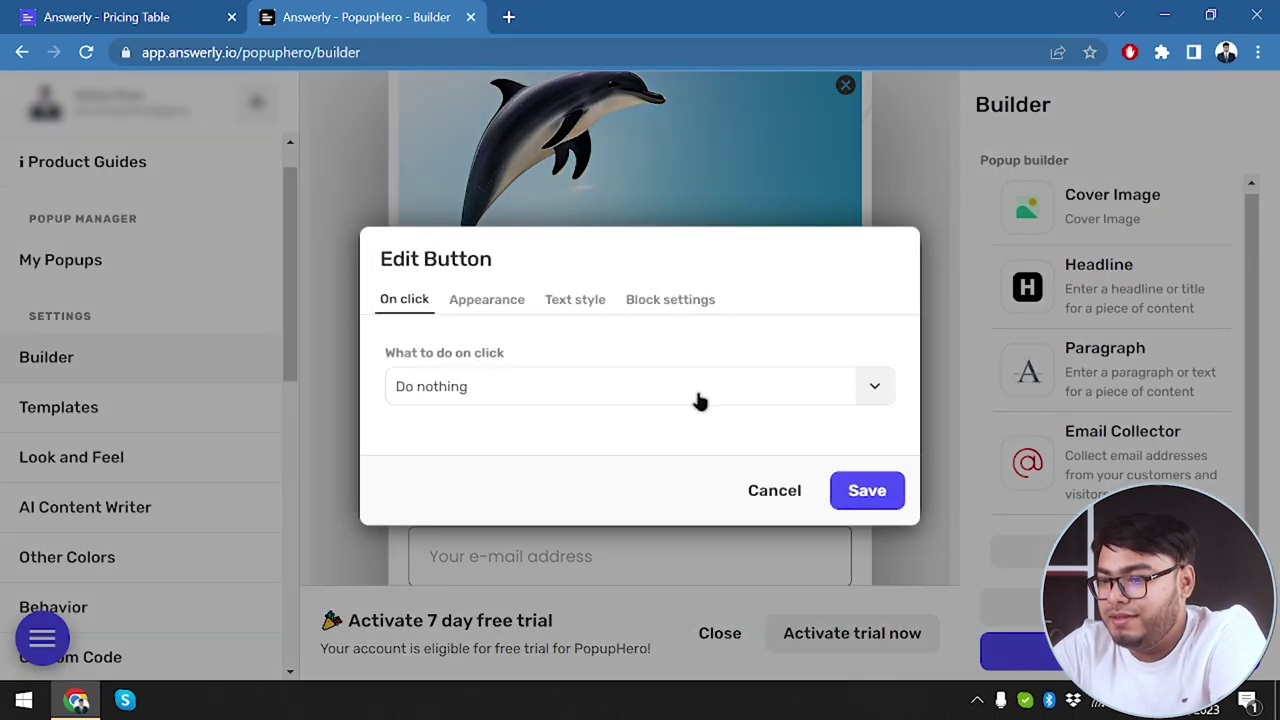
{"action": "left_click", "coordinate": [612, 397]}
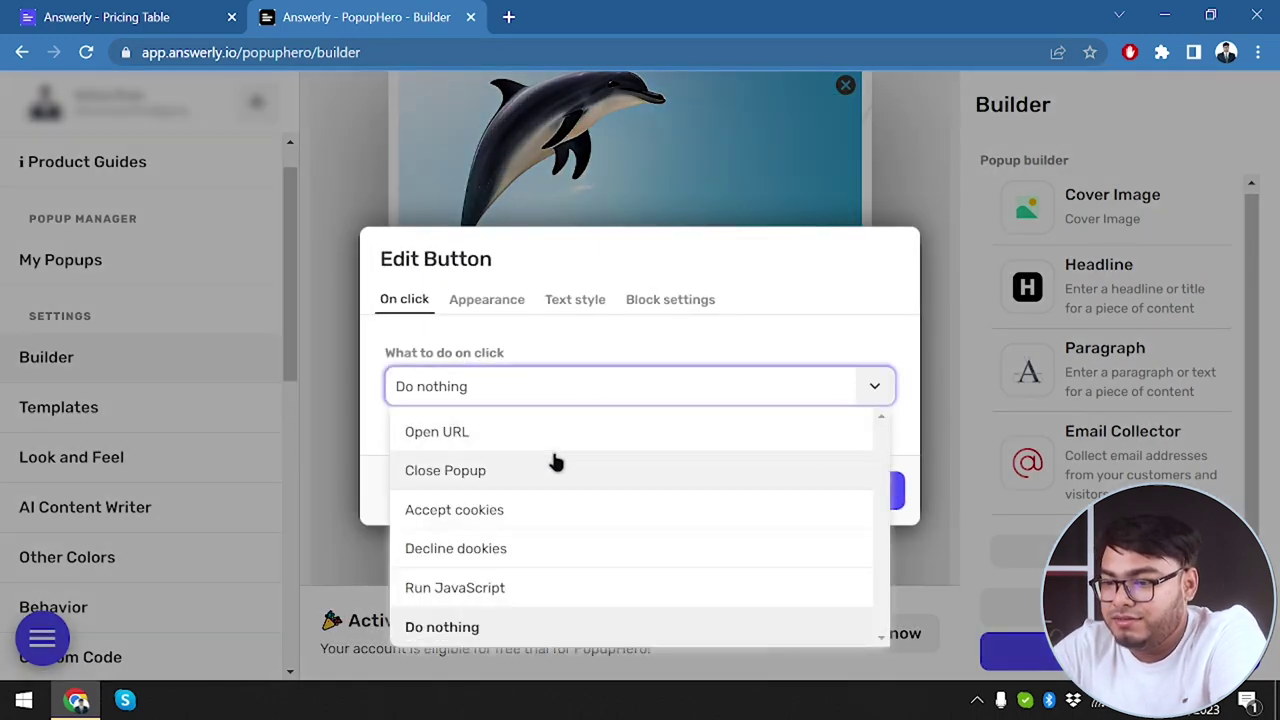
{"action": "left_click", "coordinate": [528, 472]}
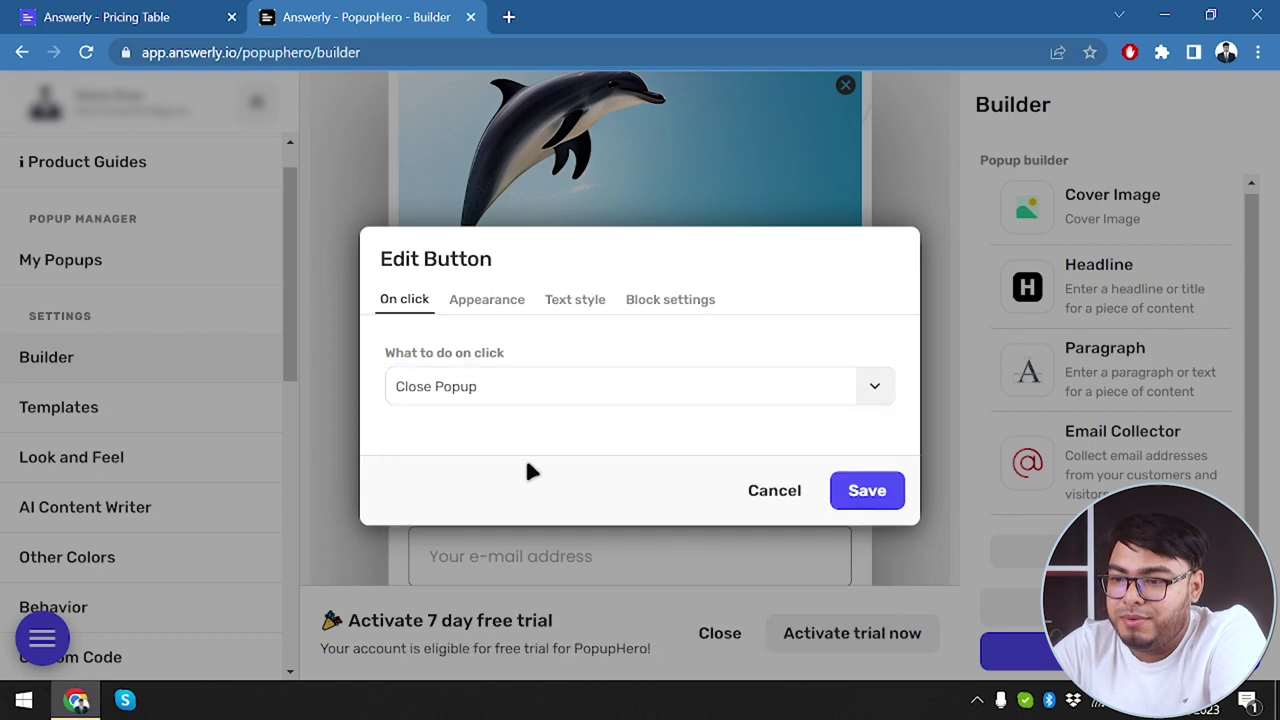
Step: Set the text inside the new button to Close
{"action": "left_click", "coordinate": [482, 297]}
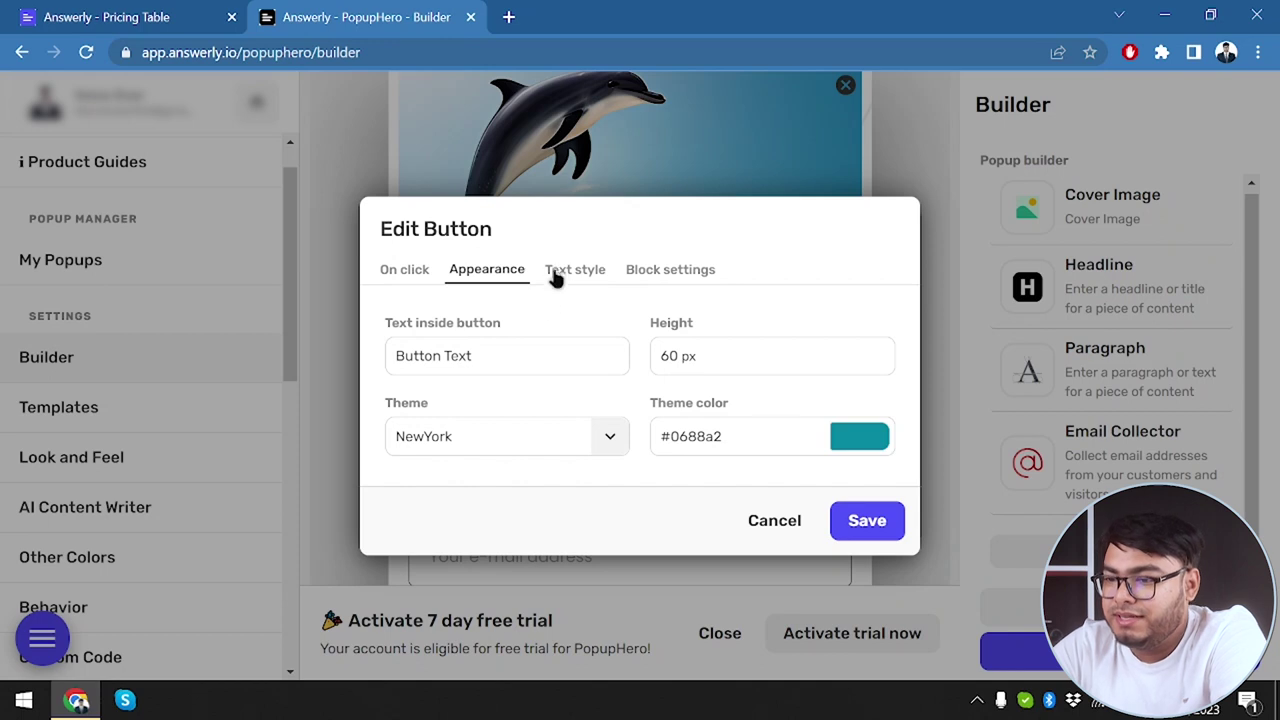
{"action": "left_click_drag", "start_coordinate": [517, 352], "coordinate": [368, 352]}
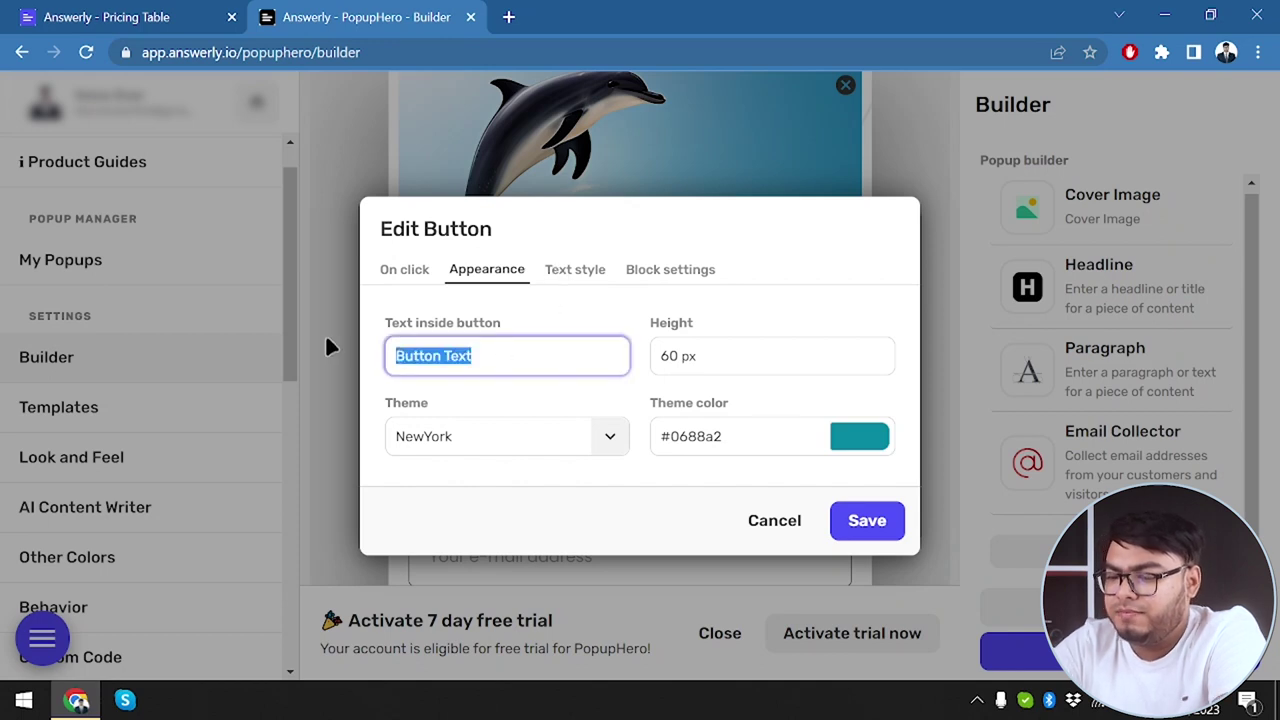
{"action": "type", "text": "Cl"}
{"action": "key", "text": "BackSpace"}
{"action": "type", "text": "lsoe"}
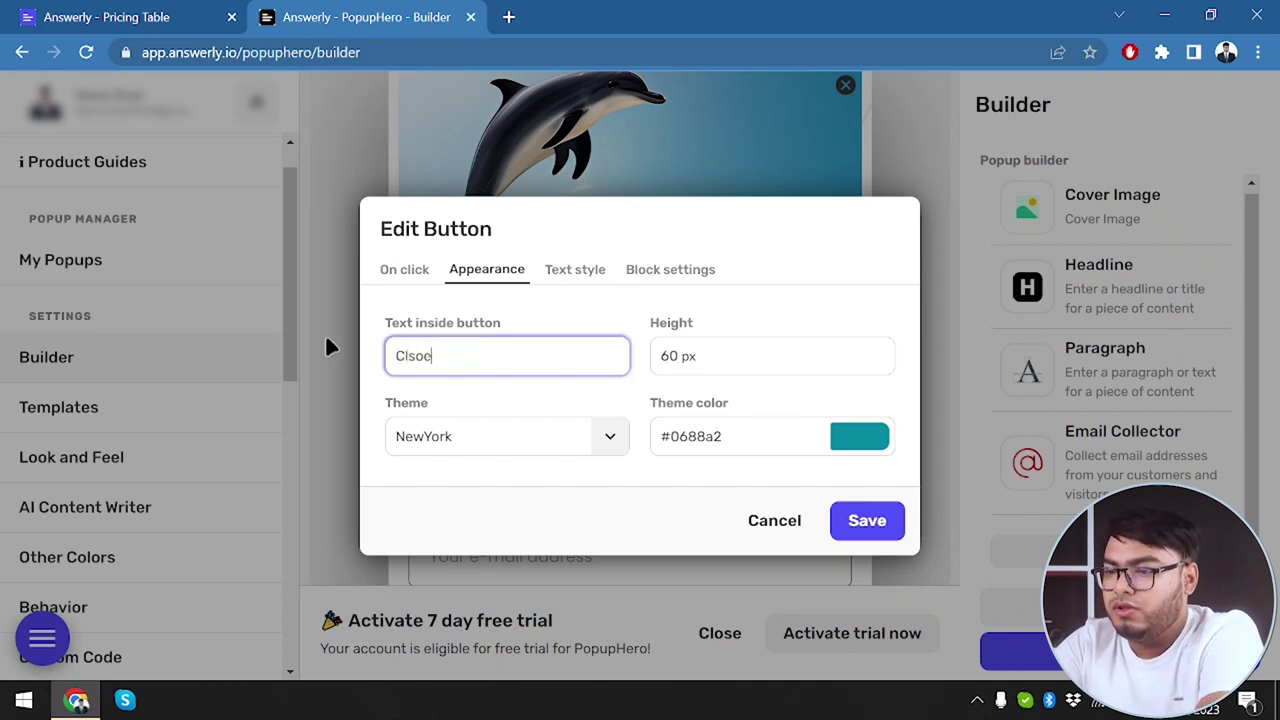
{"action": "key", "text": "BackSpace"}
{"action": "key", "text": "BackSpace"}
{"action": "key", "text": "BackSpace"}
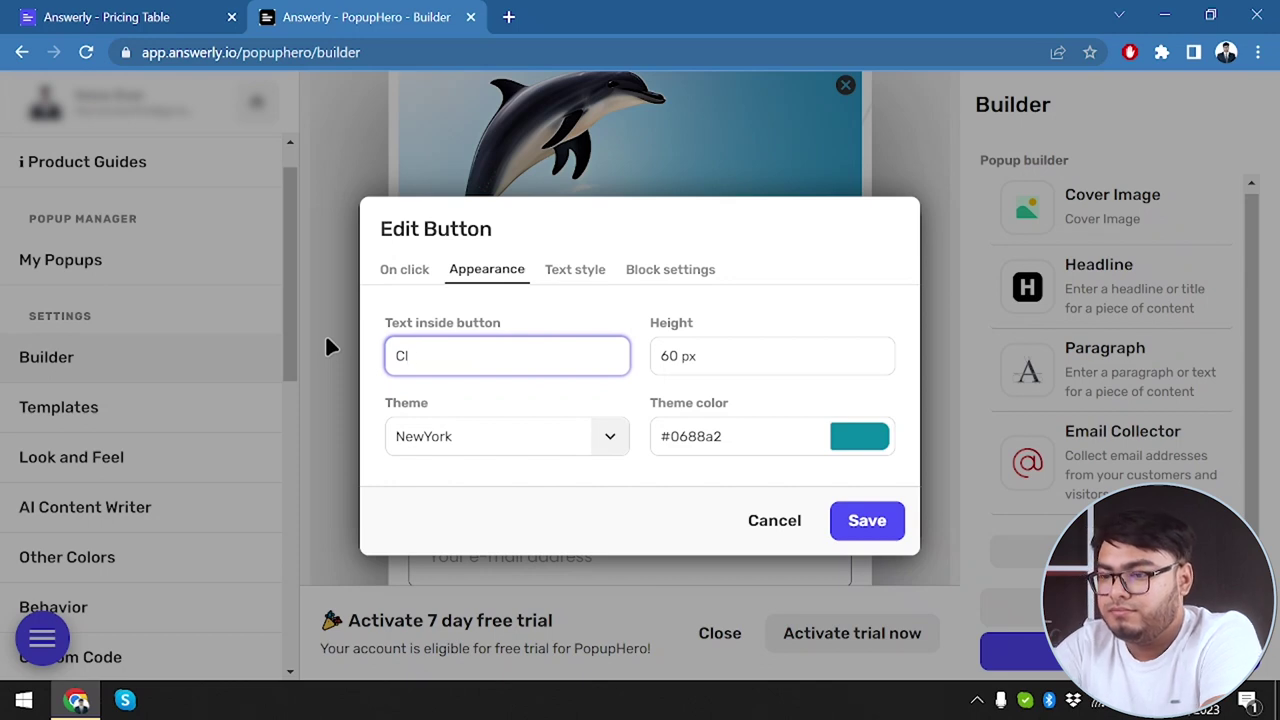
{"action": "type", "text": "ose"}
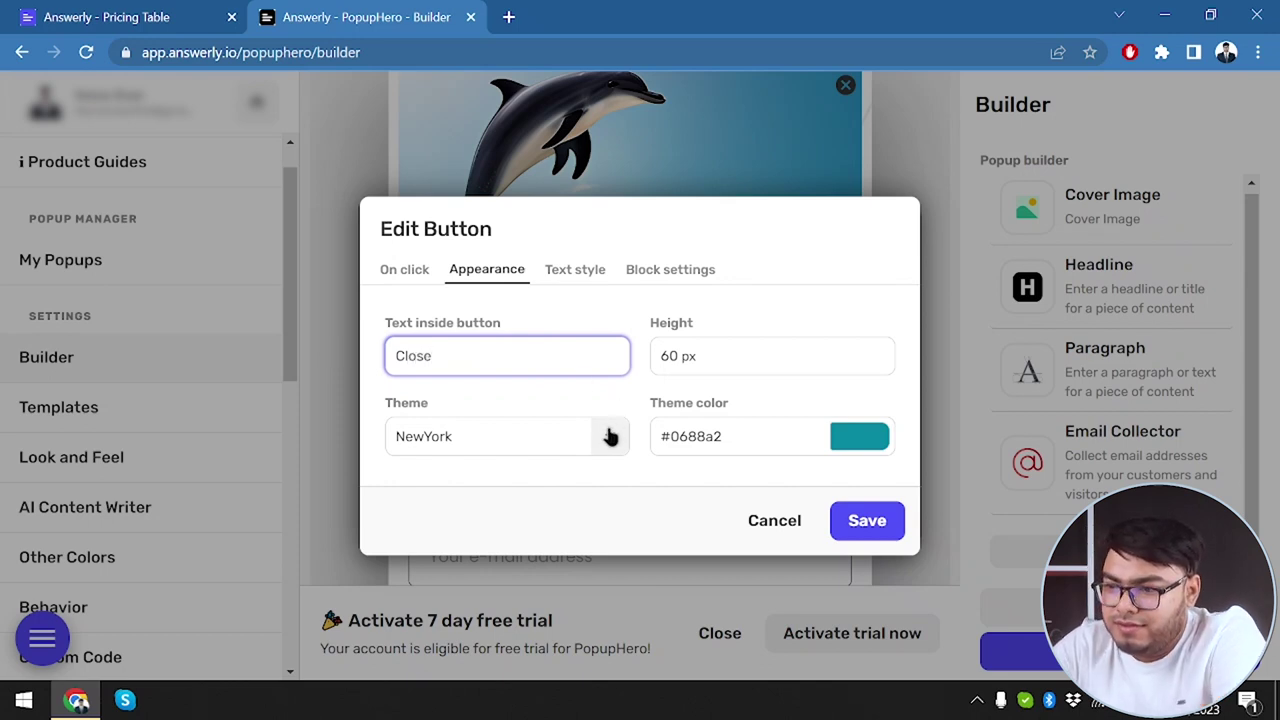
Step: Review the button's text style and padding settings, then save the block
{"action": "left_click", "coordinate": [570, 272]}
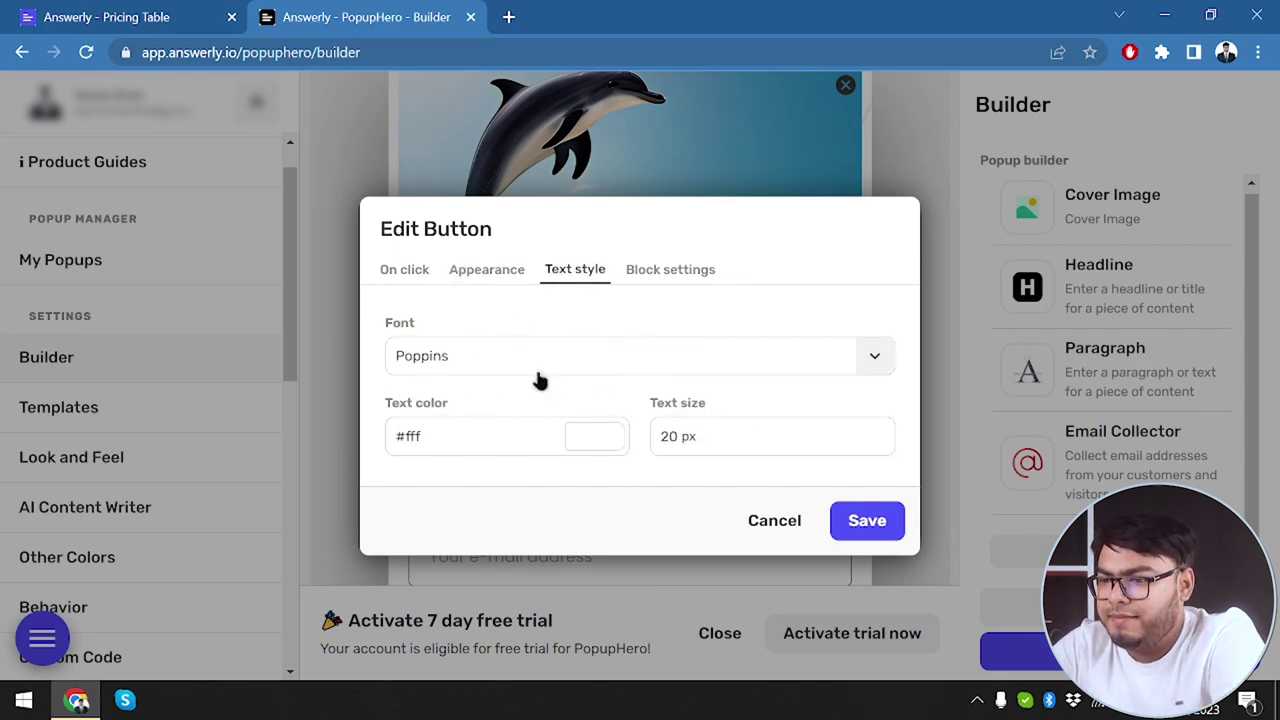
{"action": "left_click", "coordinate": [673, 272]}
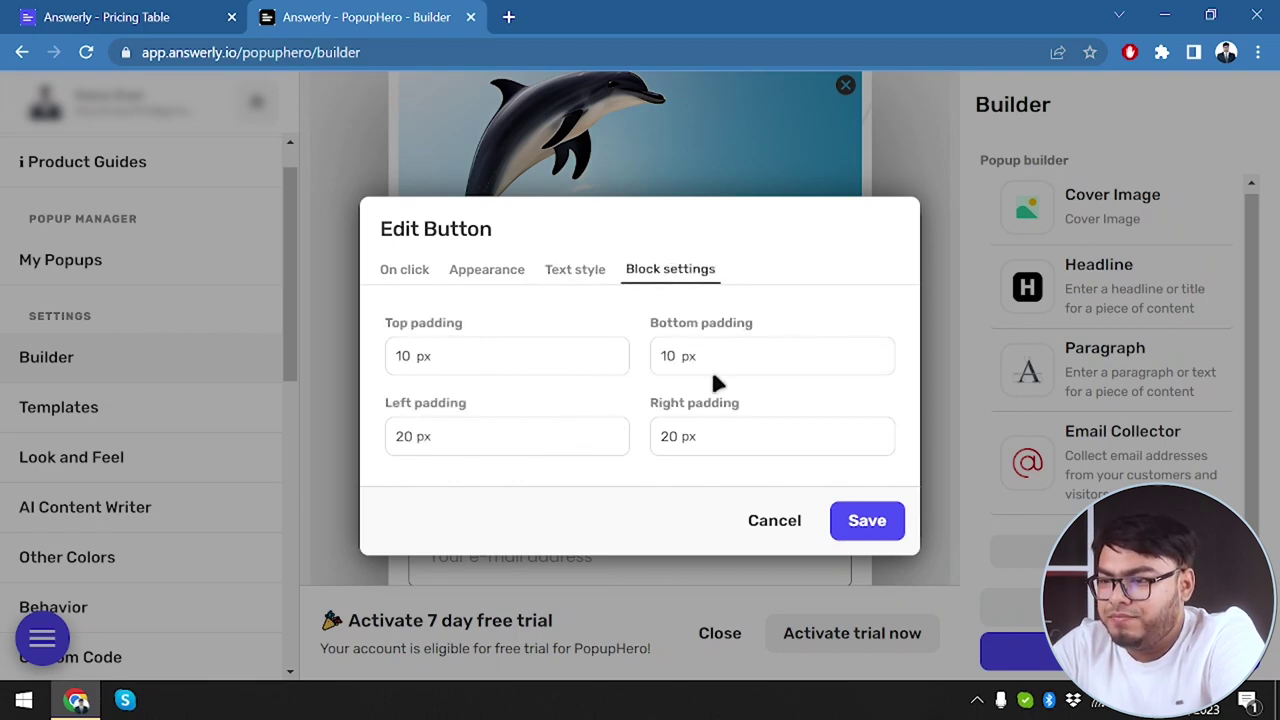
{"action": "left_click", "coordinate": [864, 520]}
Step: Test the popup preview by submitting the empty e-mail form and trying to close the popup
{"action": "scroll", "coordinate": [560, 457], "scroll_direction": "down", "scroll_amount": 2}
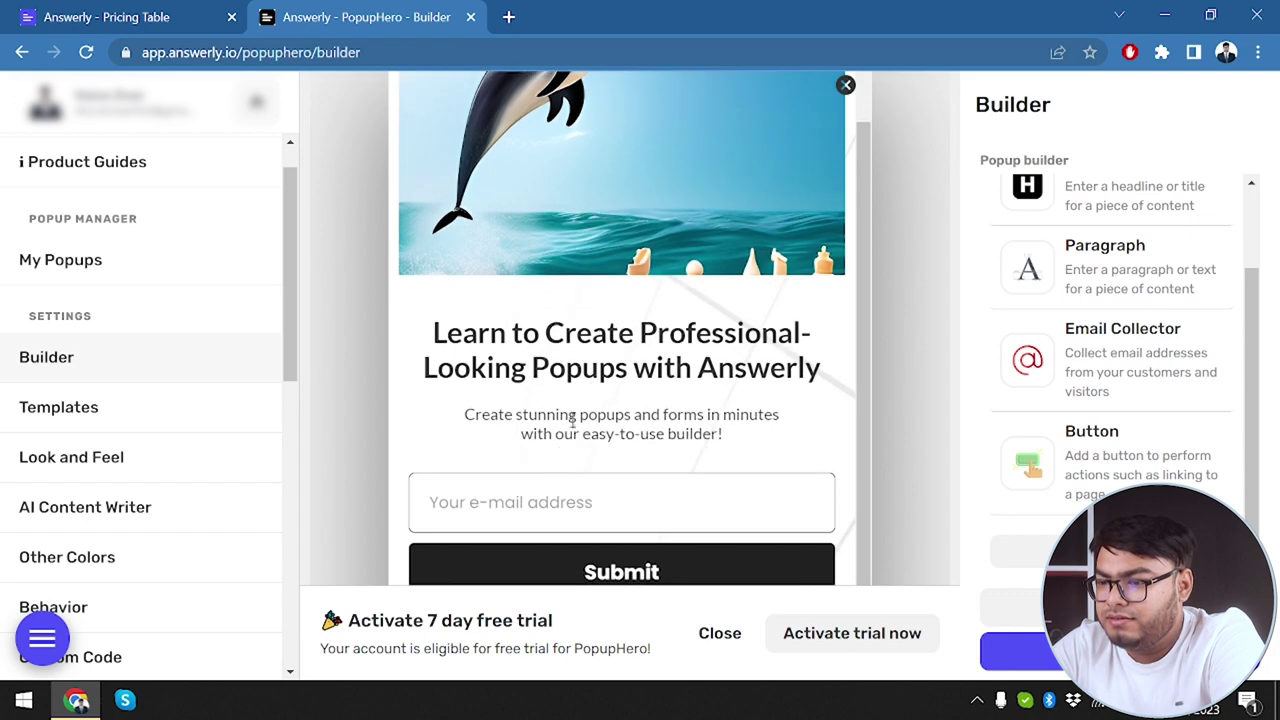
{"action": "left_click", "coordinate": [655, 580]}
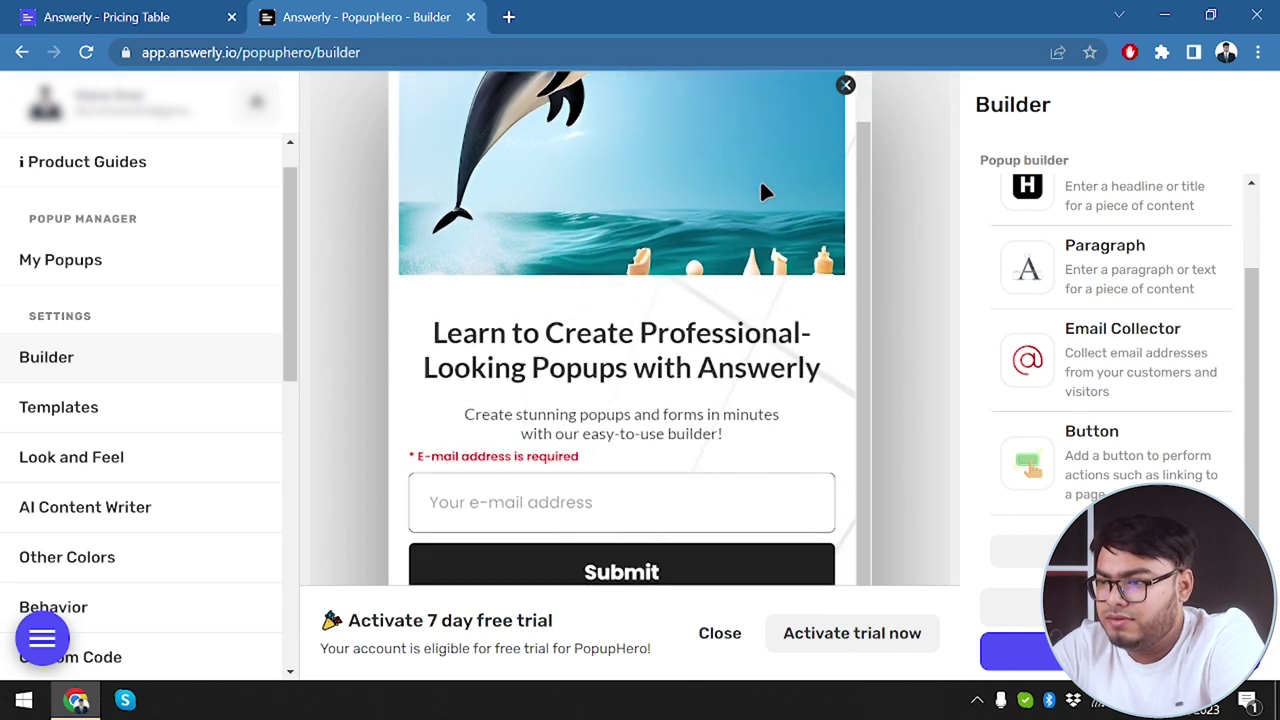
{"action": "left_click", "coordinate": [846, 87]}
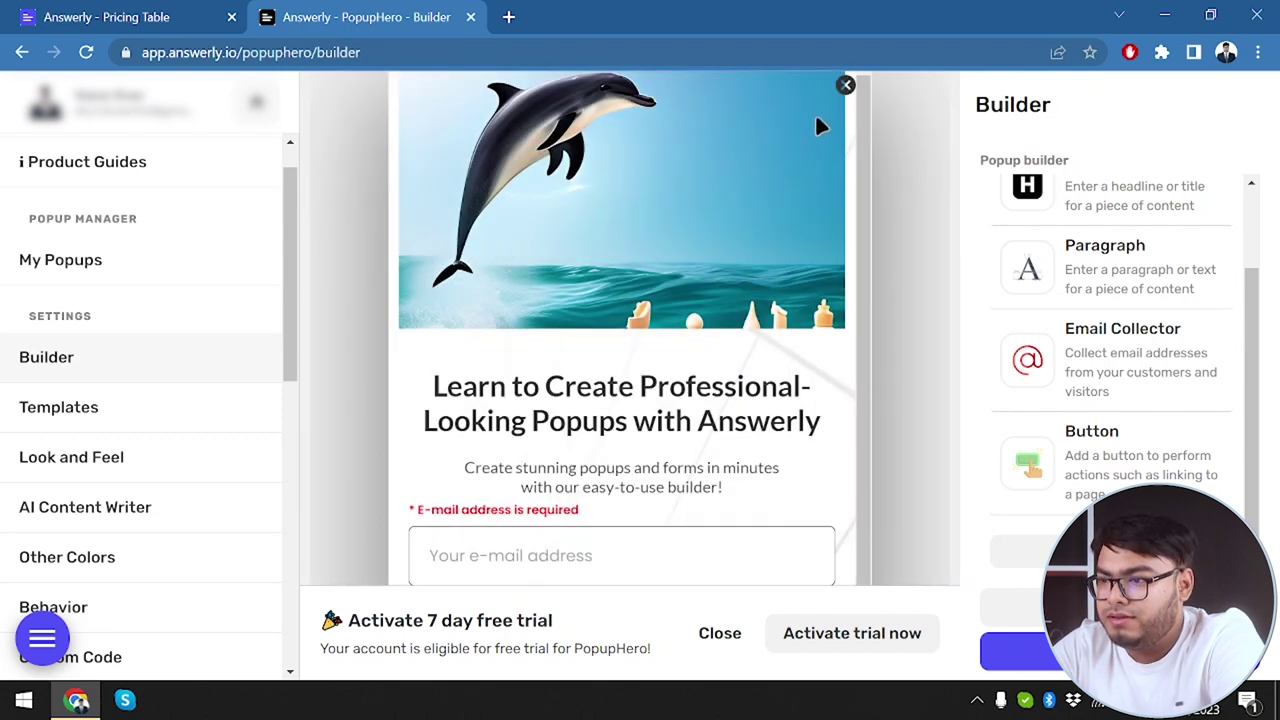
{"action": "left_click", "coordinate": [849, 86]}
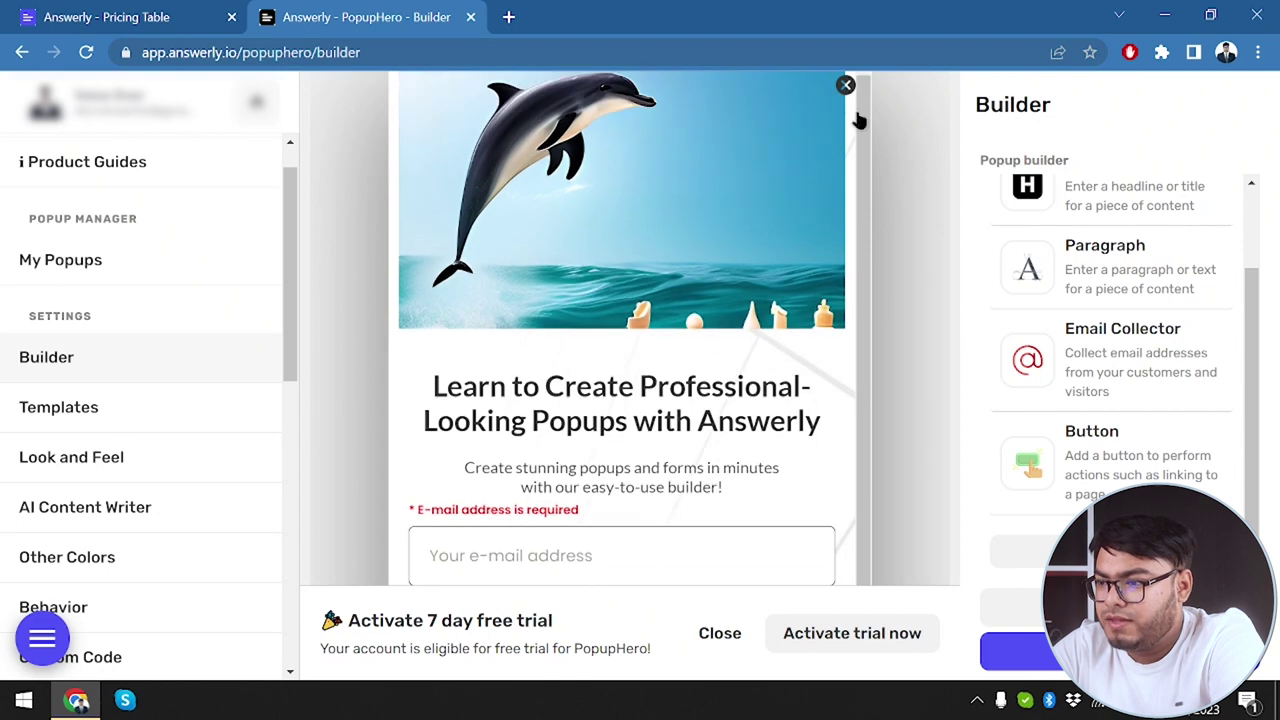
Step: Change the Button block's click action to Open URL and save it
{"action": "left_click", "coordinate": [1160, 462]}
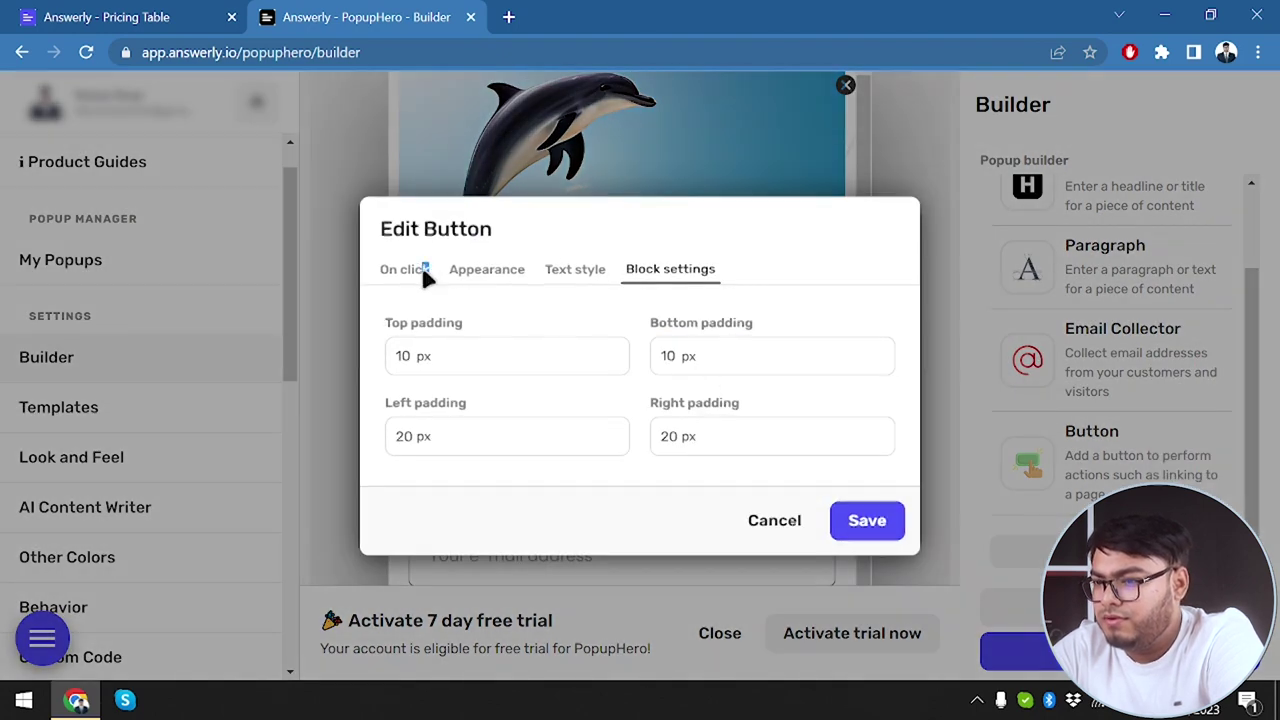
{"action": "left_click", "coordinate": [418, 270]}
{"action": "left_click", "coordinate": [558, 392]}
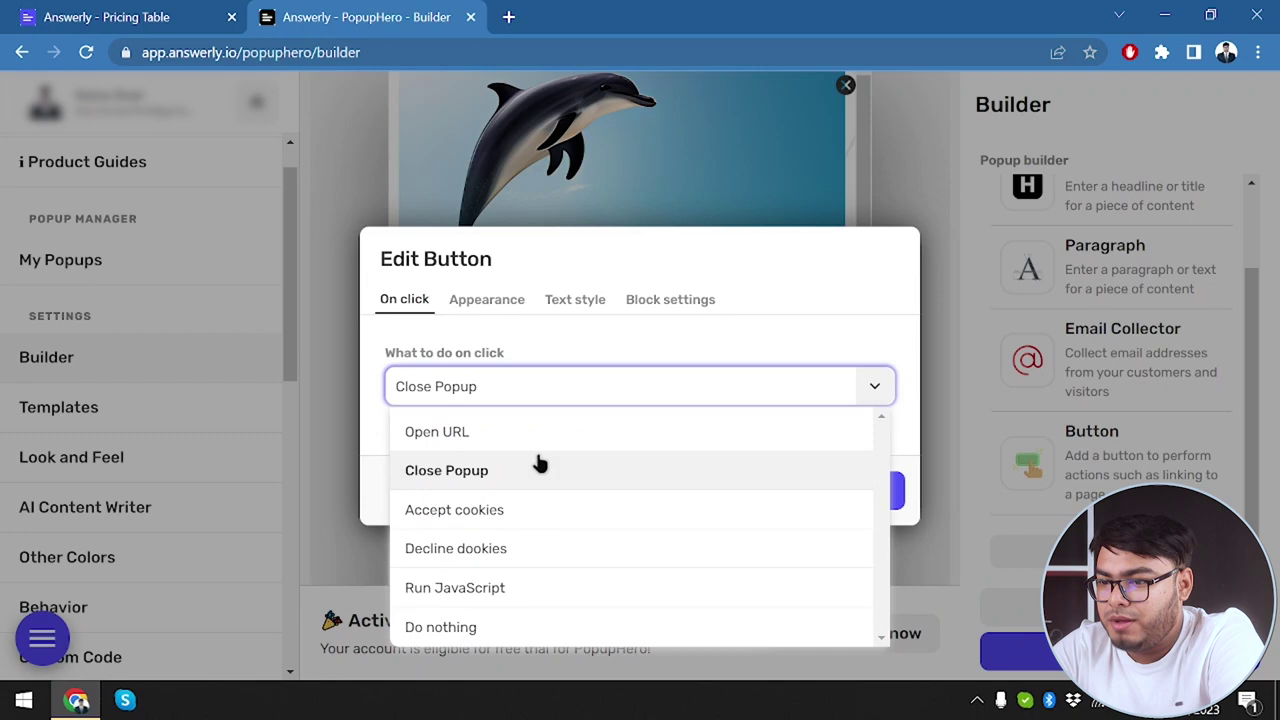
{"action": "left_click", "coordinate": [594, 434]}
{"action": "left_click", "coordinate": [884, 561]}
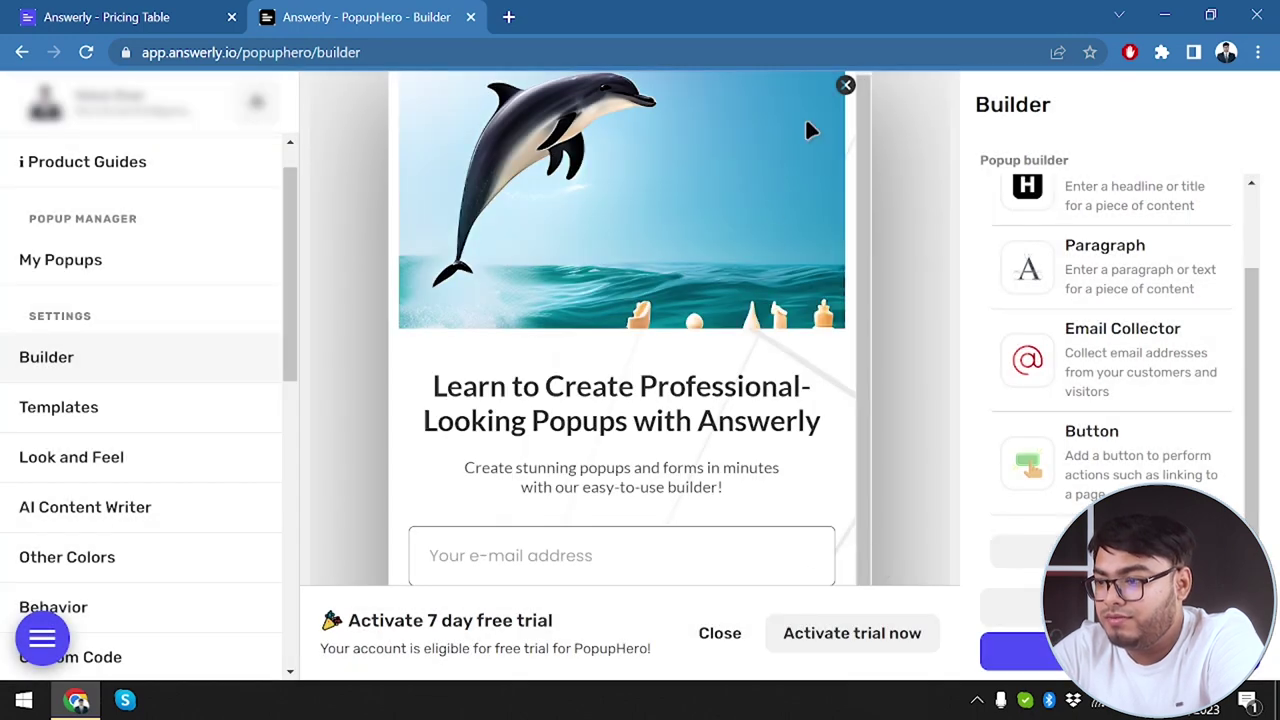
Step: Check the popup preview again and try its close icon
{"action": "scroll", "coordinate": [815, 282], "scroll_direction": "down", "scroll_amount": 1}
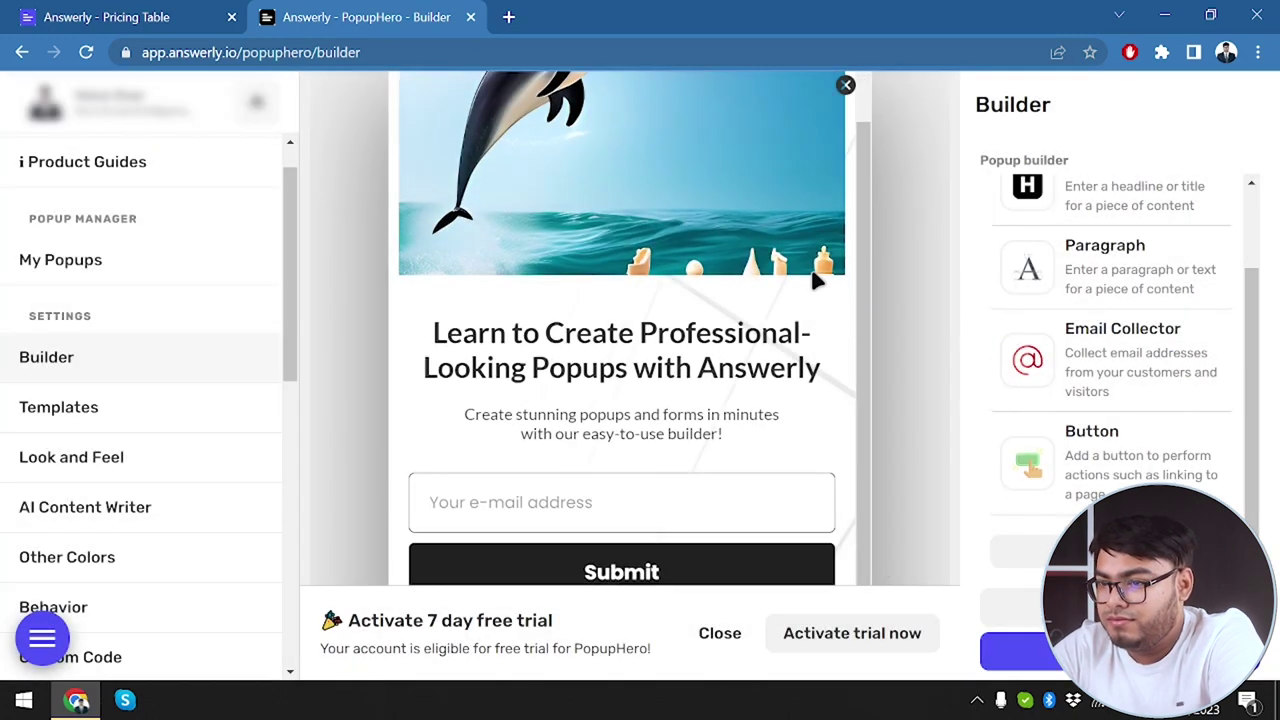
{"action": "scroll", "coordinate": [815, 282], "scroll_direction": "up", "scroll_amount": 1}
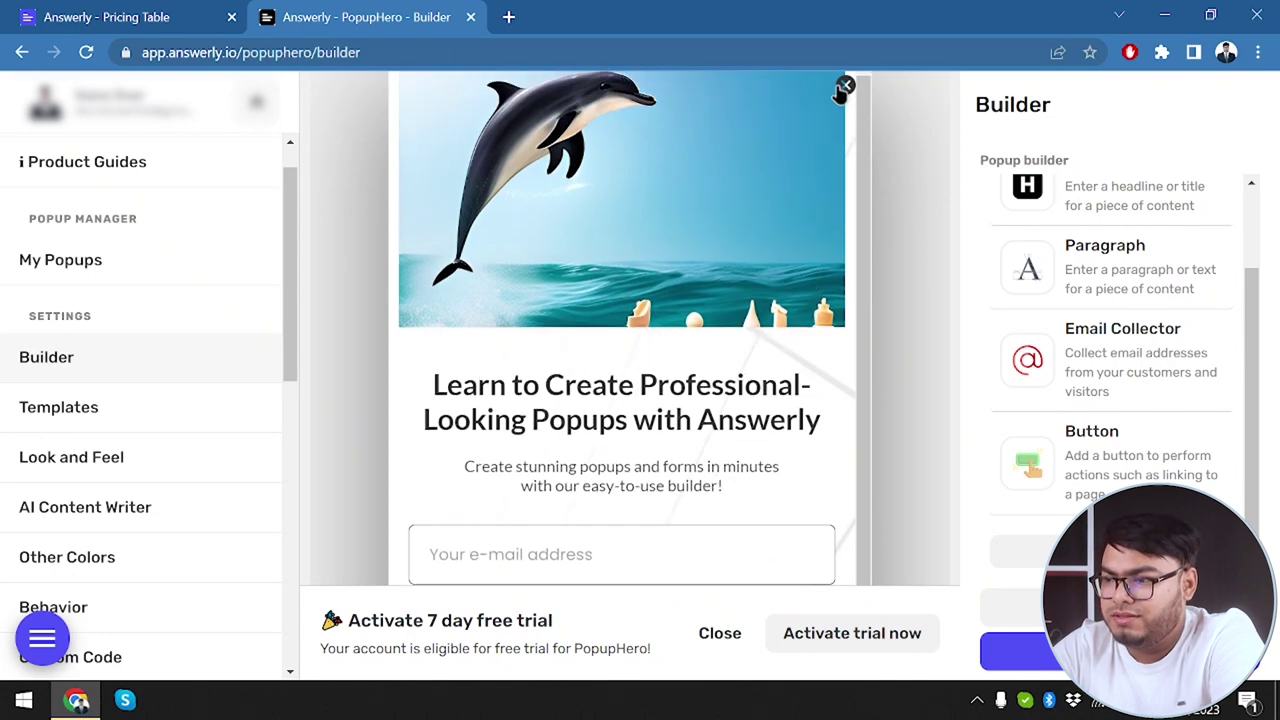
{"action": "left_click", "coordinate": [846, 85]}
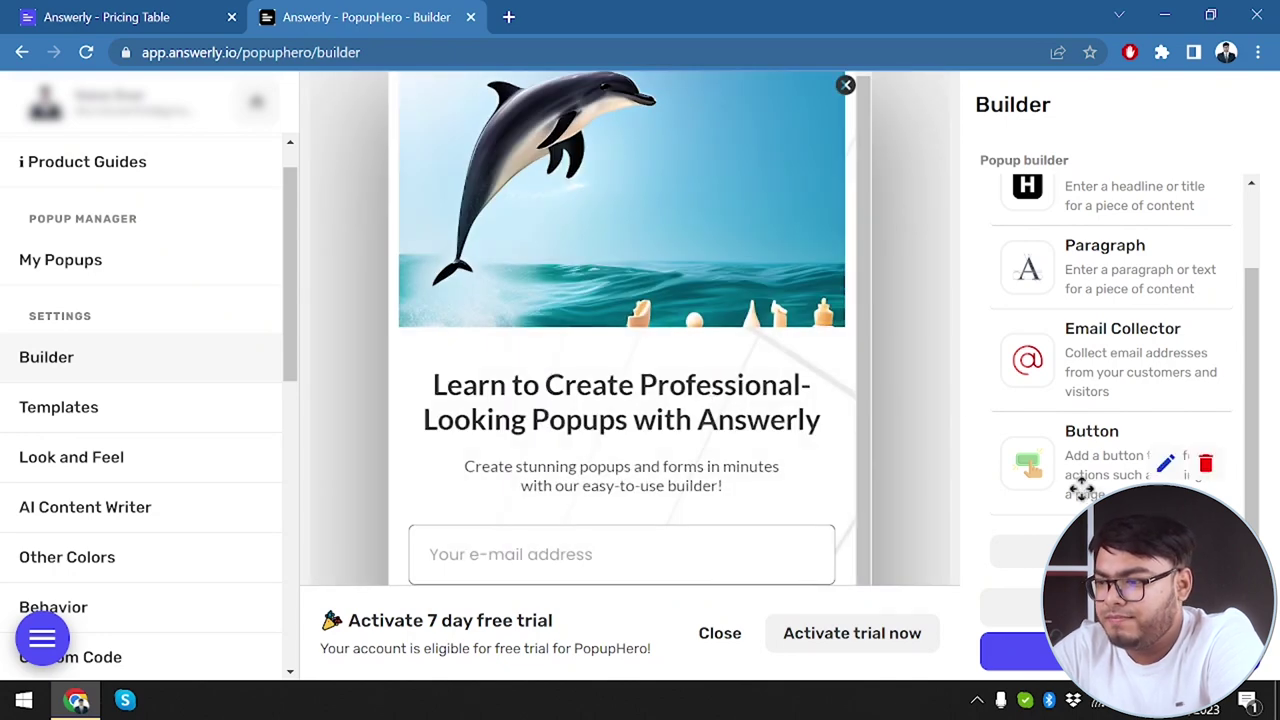
Step: Check the Button block's click settings without saving, then delete the block from the popup
{"action": "left_click", "coordinate": [1164, 459]}
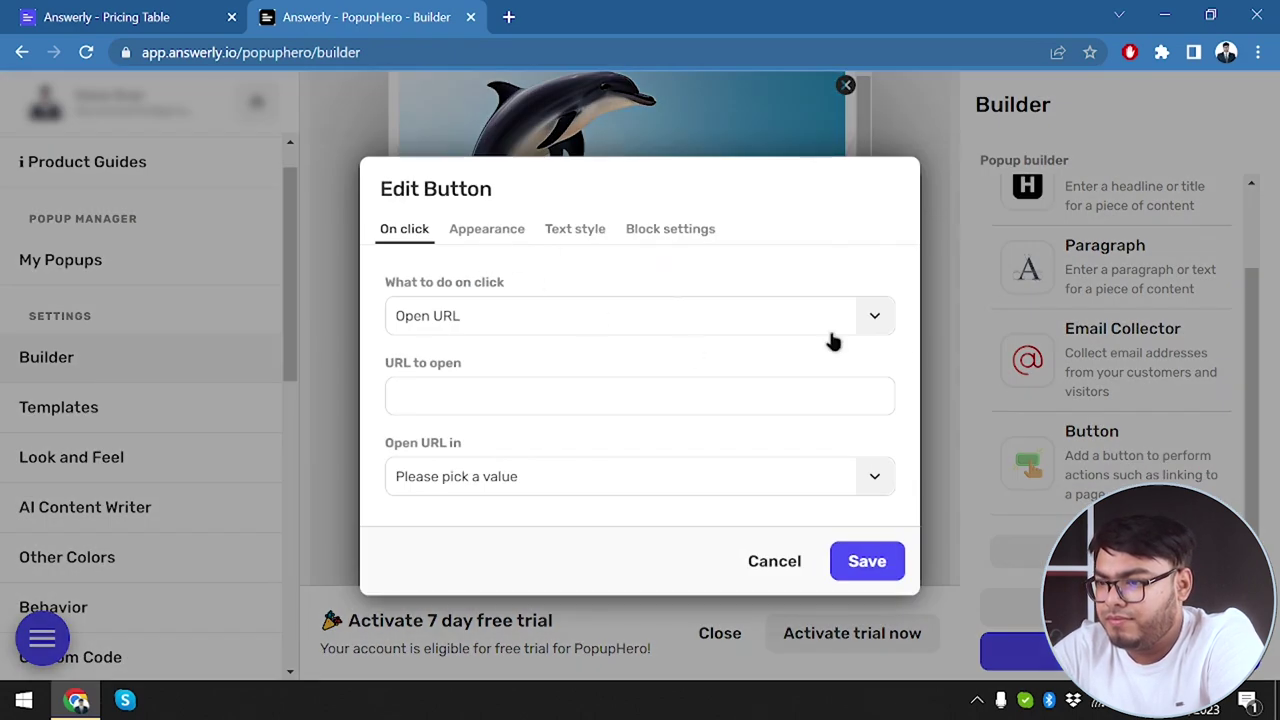
{"action": "left_click", "coordinate": [775, 563]}
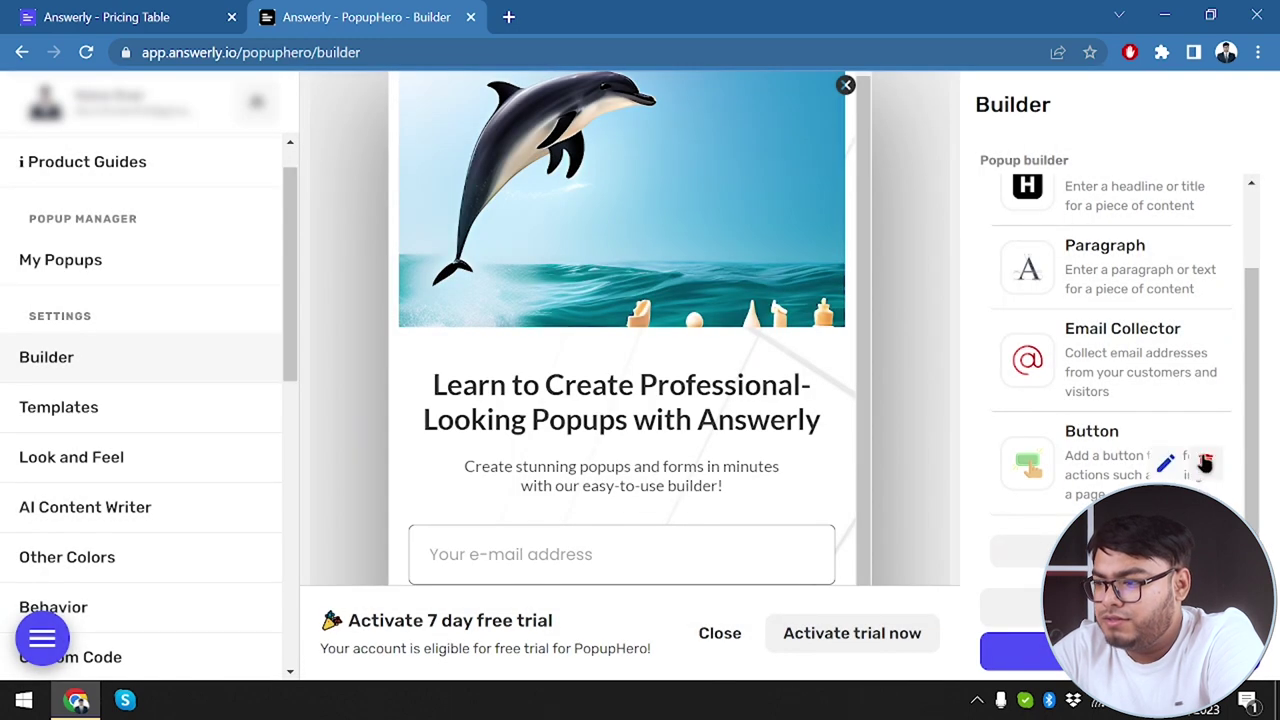
{"action": "scroll", "coordinate": [1186, 457], "scroll_direction": "up", "scroll_amount": 2}
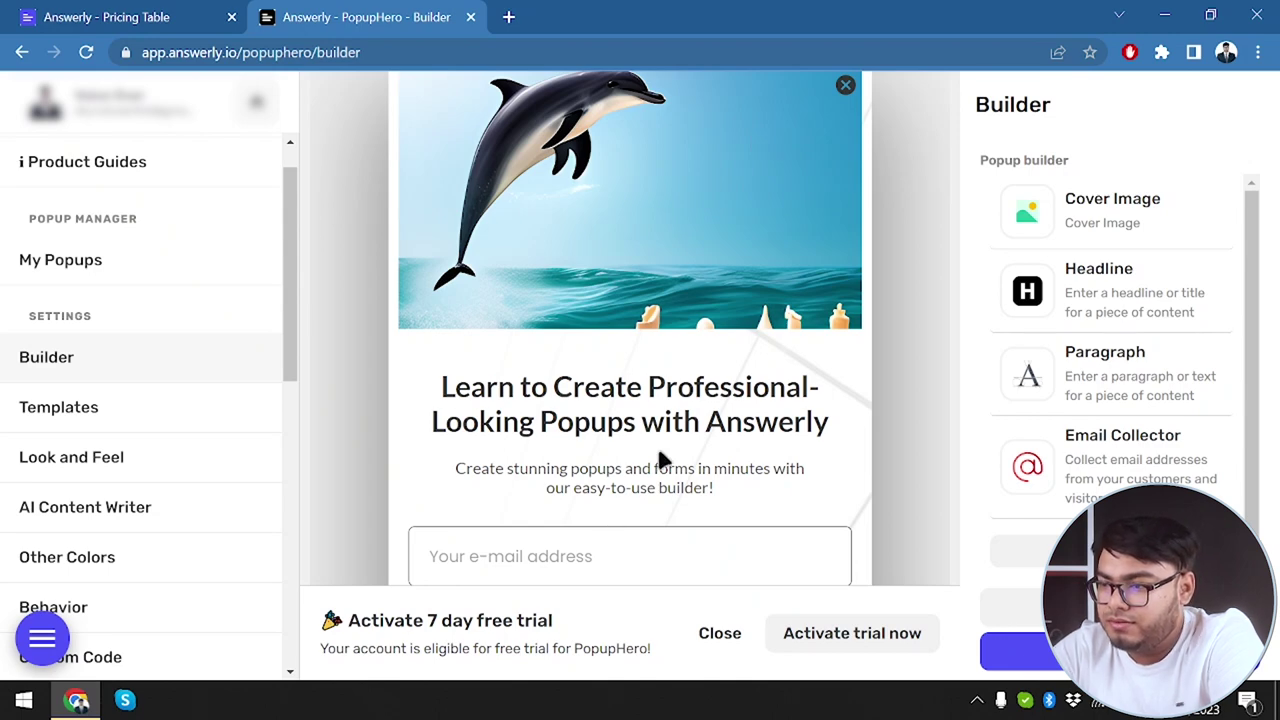
Step: Dismiss the free trial banner and zoom the page out to 80% to show the whole popup
{"action": "left_click", "coordinate": [708, 634]}
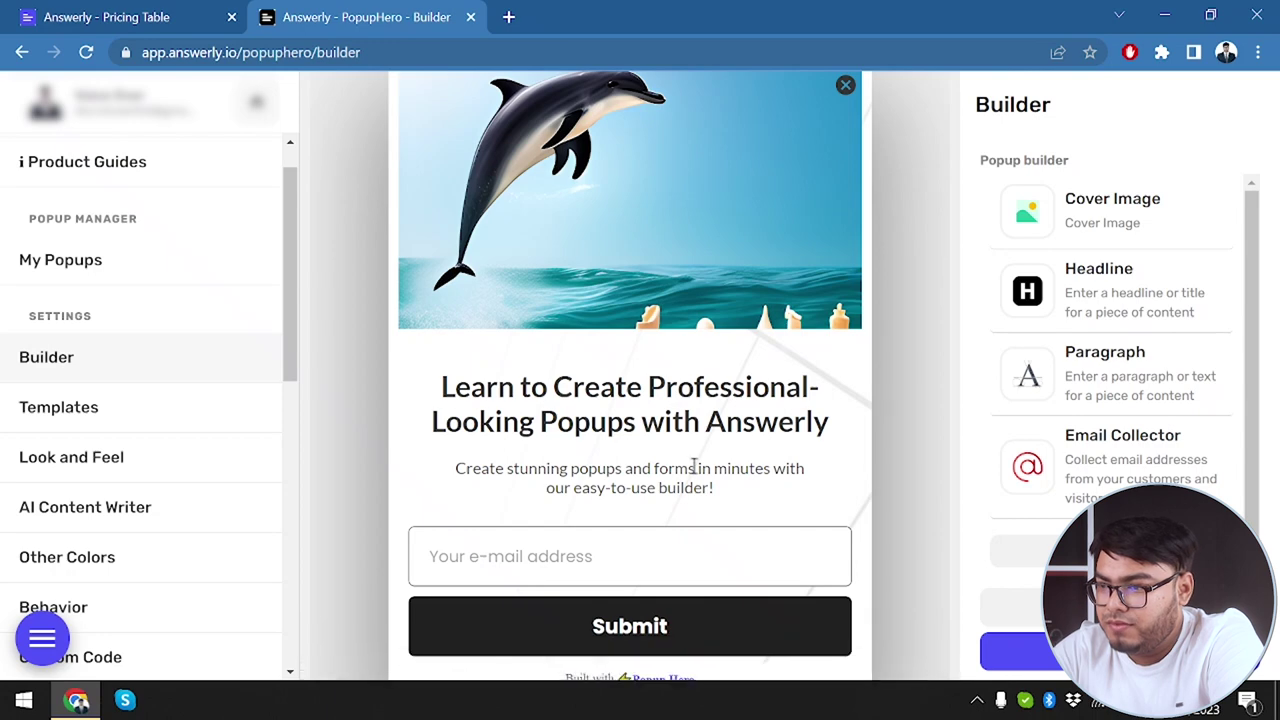
{"action": "key", "text": "ctrl+minus"}
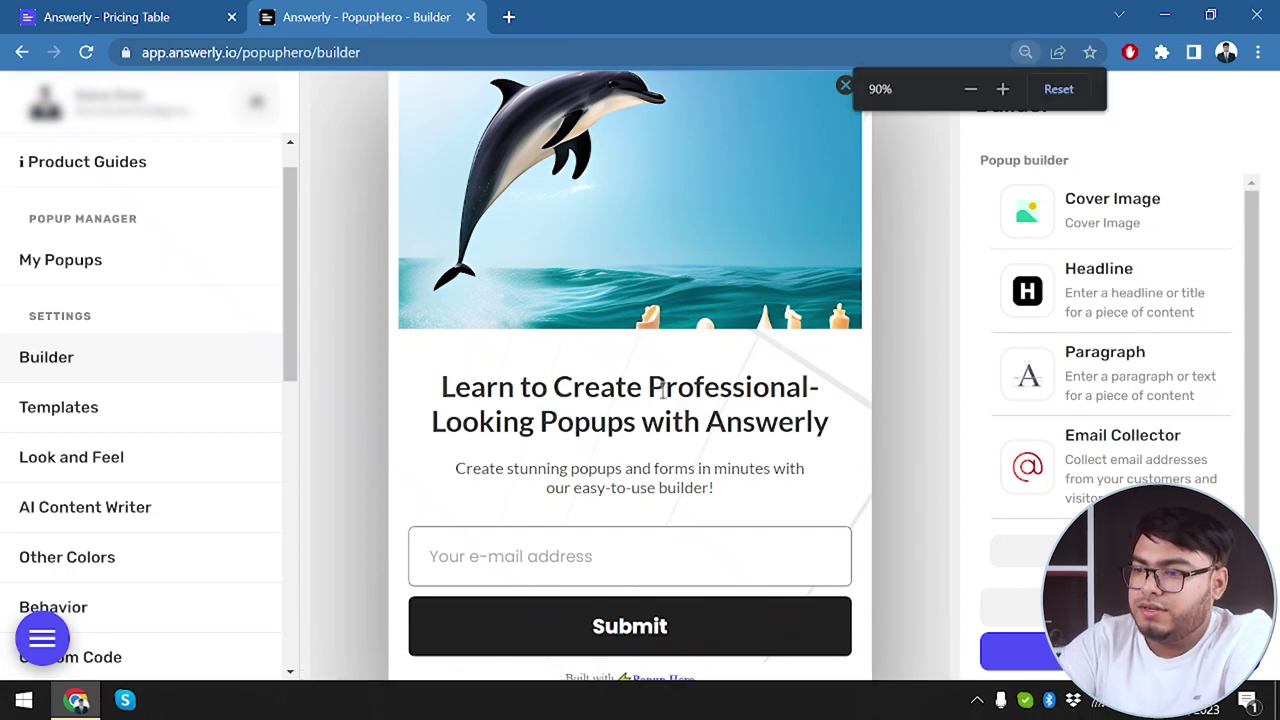
{"action": "key", "text": "ctrl+minus"}
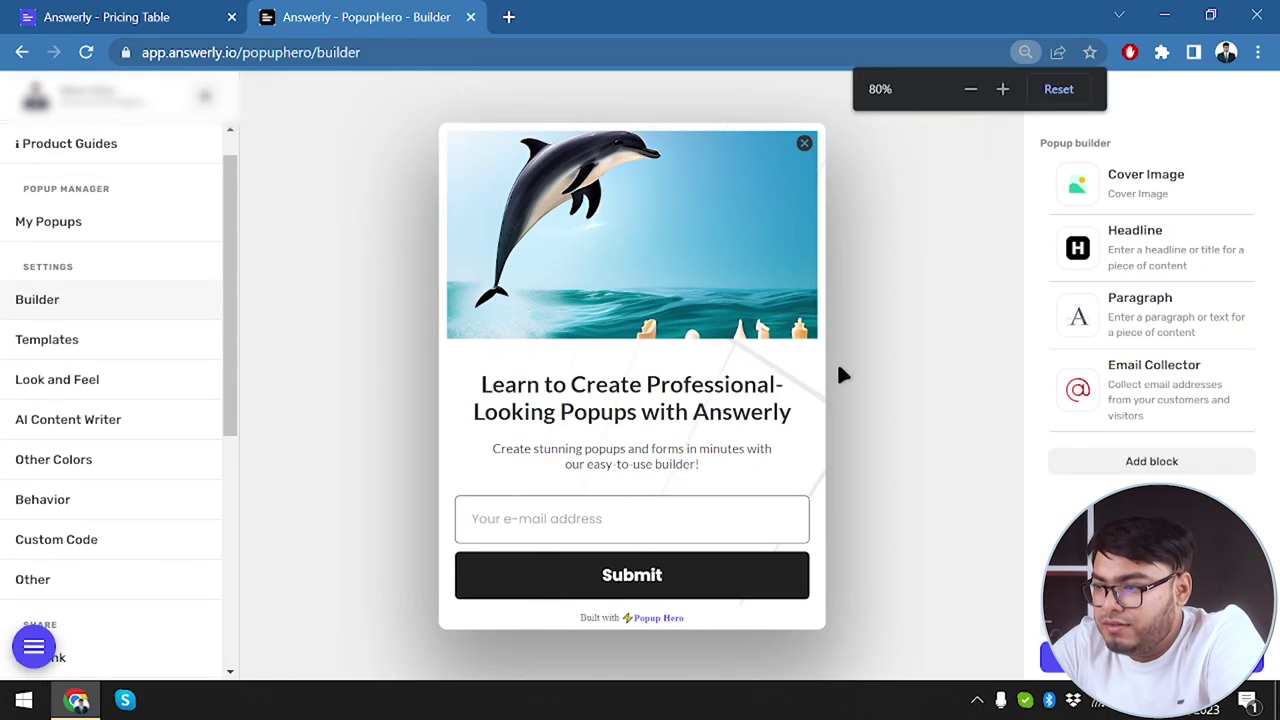
Step: Add a Button block from the Action category with its click action set to Close Popup, and save it
{"action": "left_click", "coordinate": [1150, 462]}
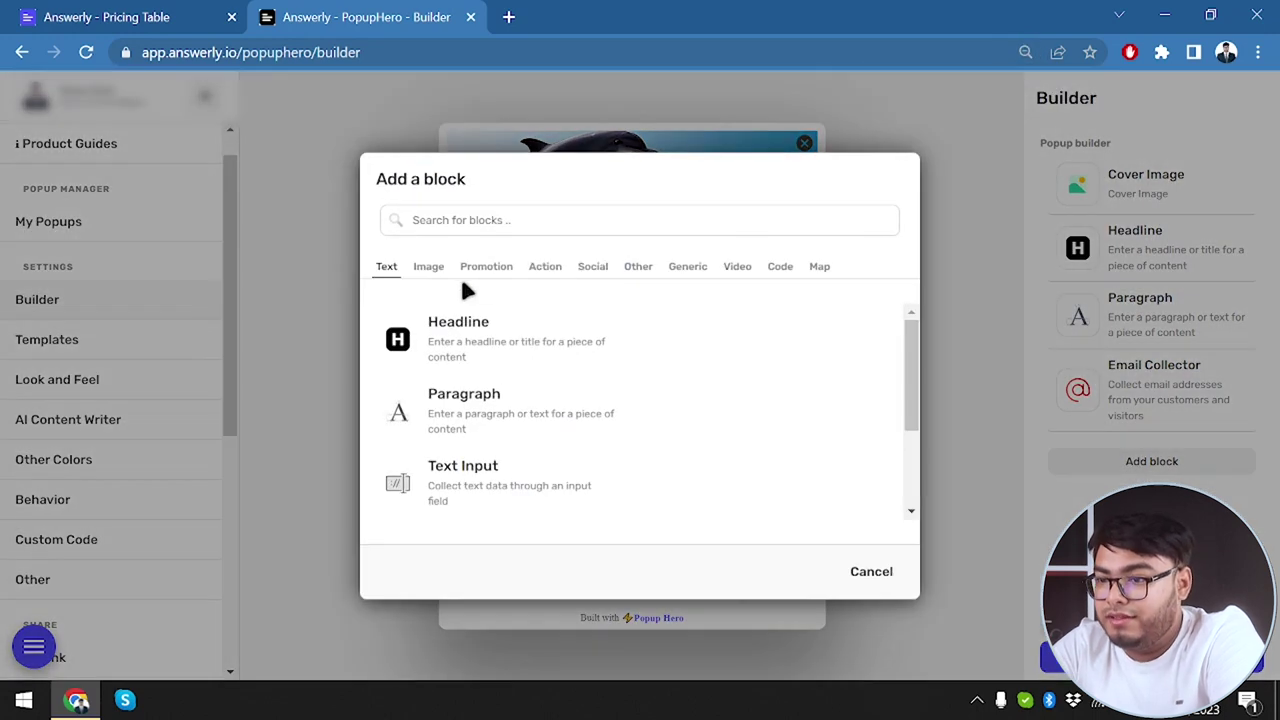
{"action": "left_click", "coordinate": [544, 270]}
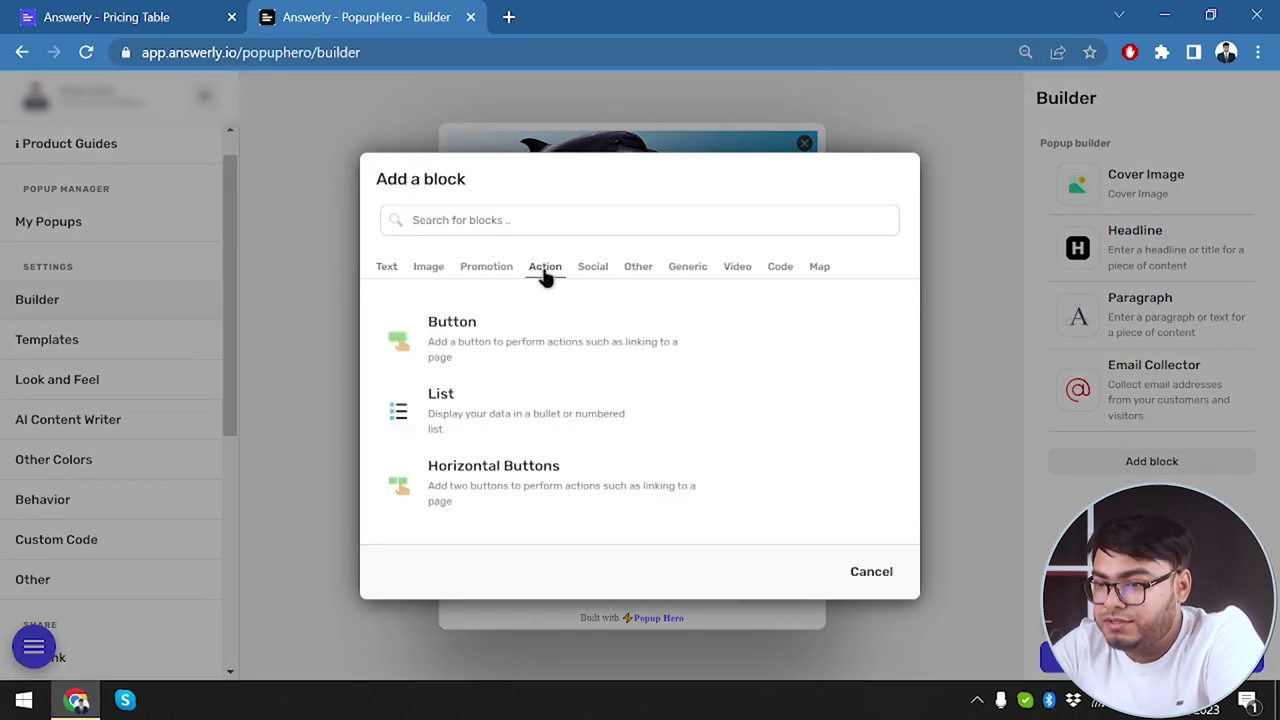
{"action": "left_click", "coordinate": [434, 352]}
{"action": "left_click", "coordinate": [745, 398]}
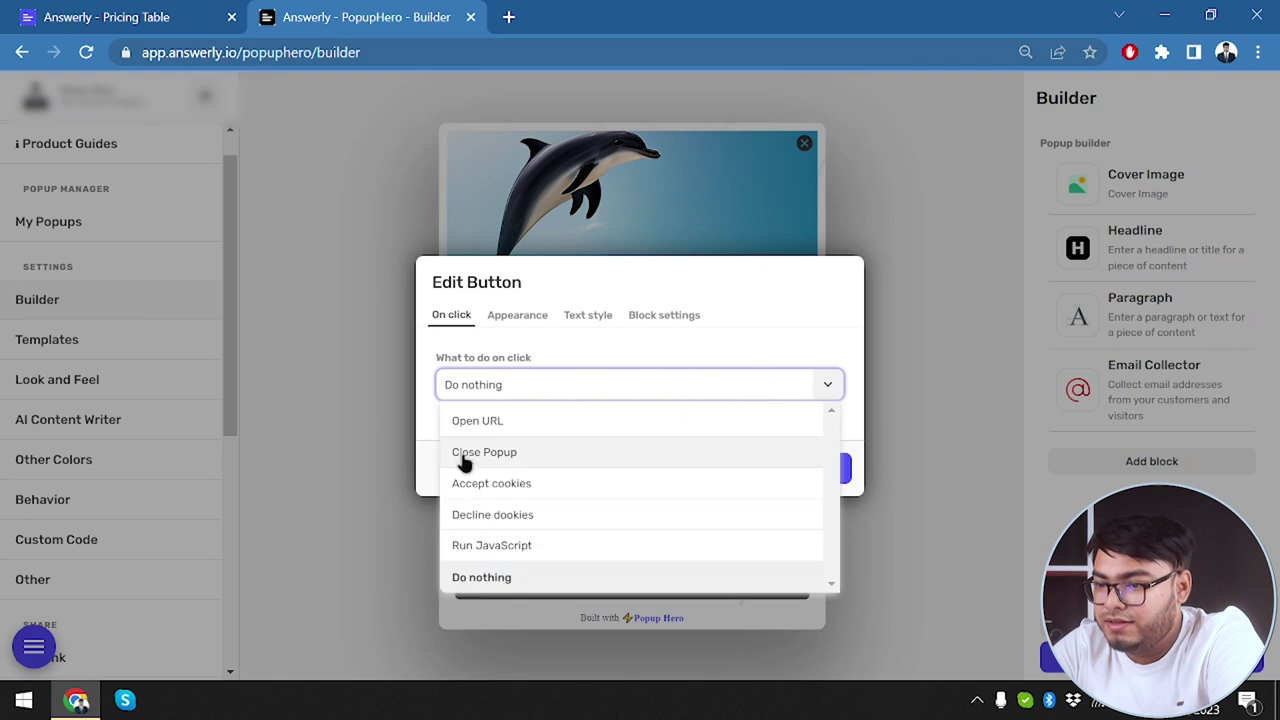
{"action": "left_click", "coordinate": [513, 458]}
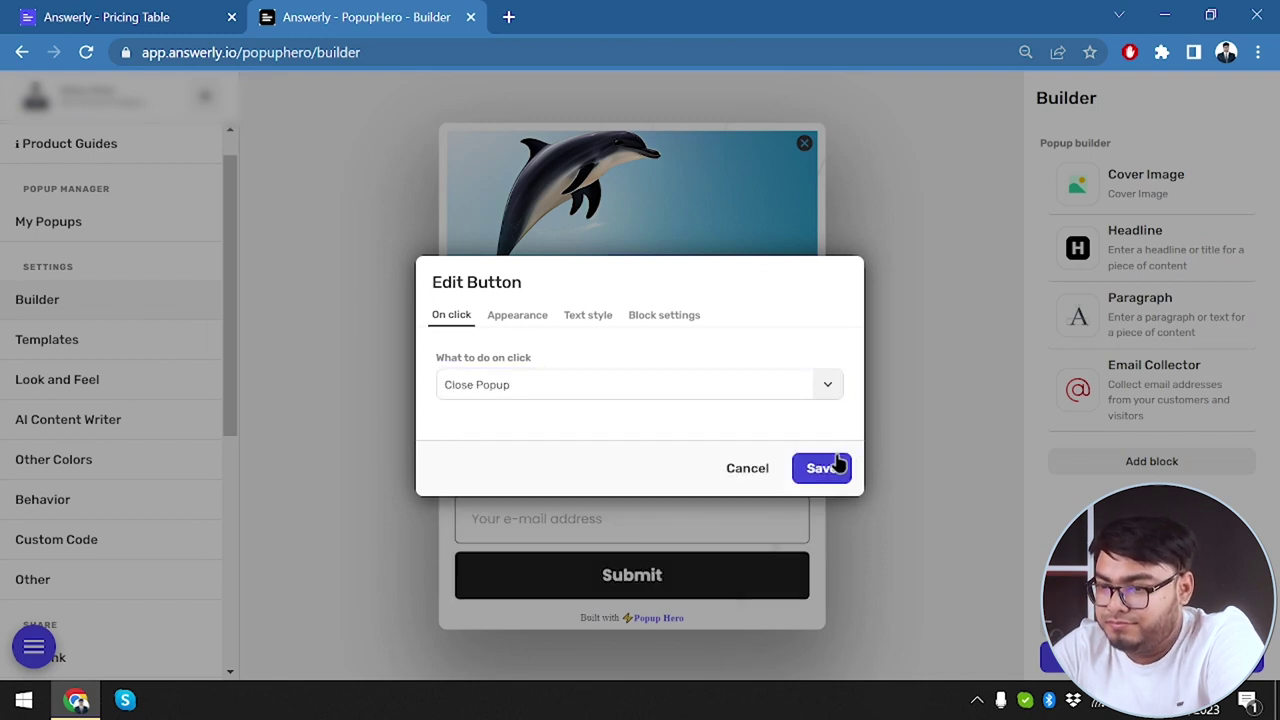
{"action": "left_click", "coordinate": [836, 465]}
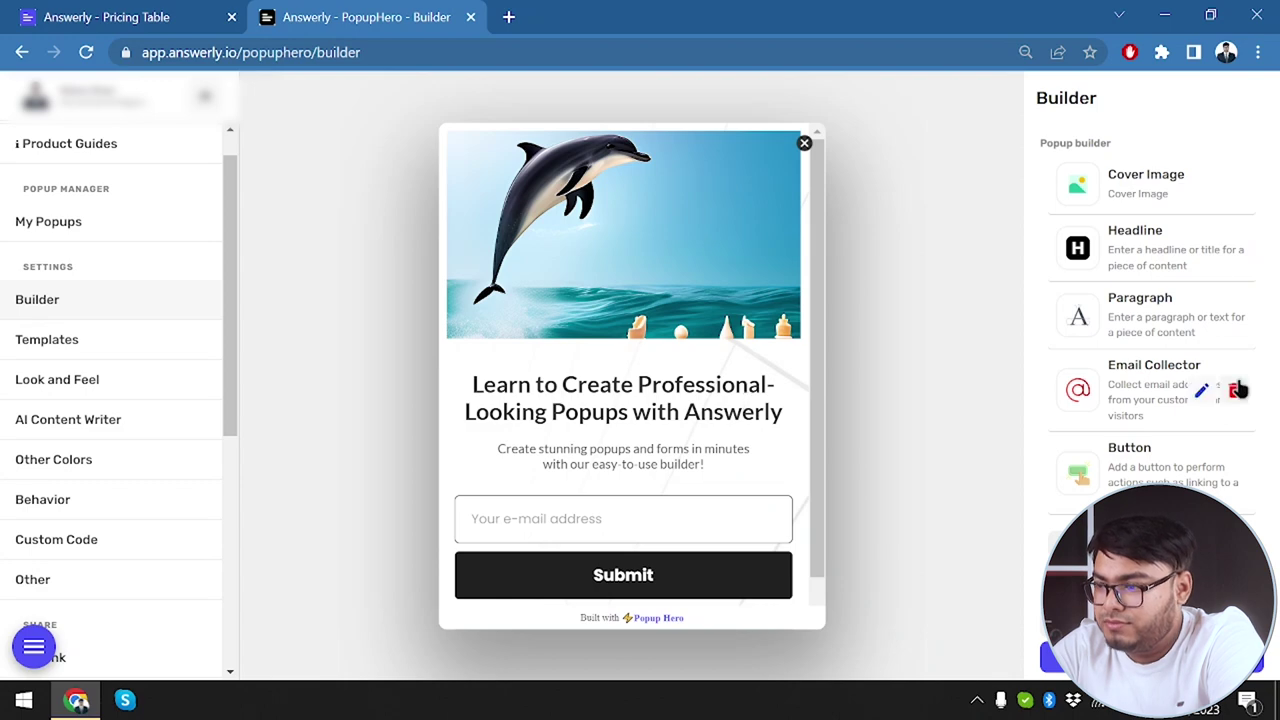
Step: Edit the Button block's appearance and set its theme color to white, #ffffff
{"action": "mouse_move", "coordinate": [1148, 457]}
{"action": "left_click", "coordinate": [1202, 473]}
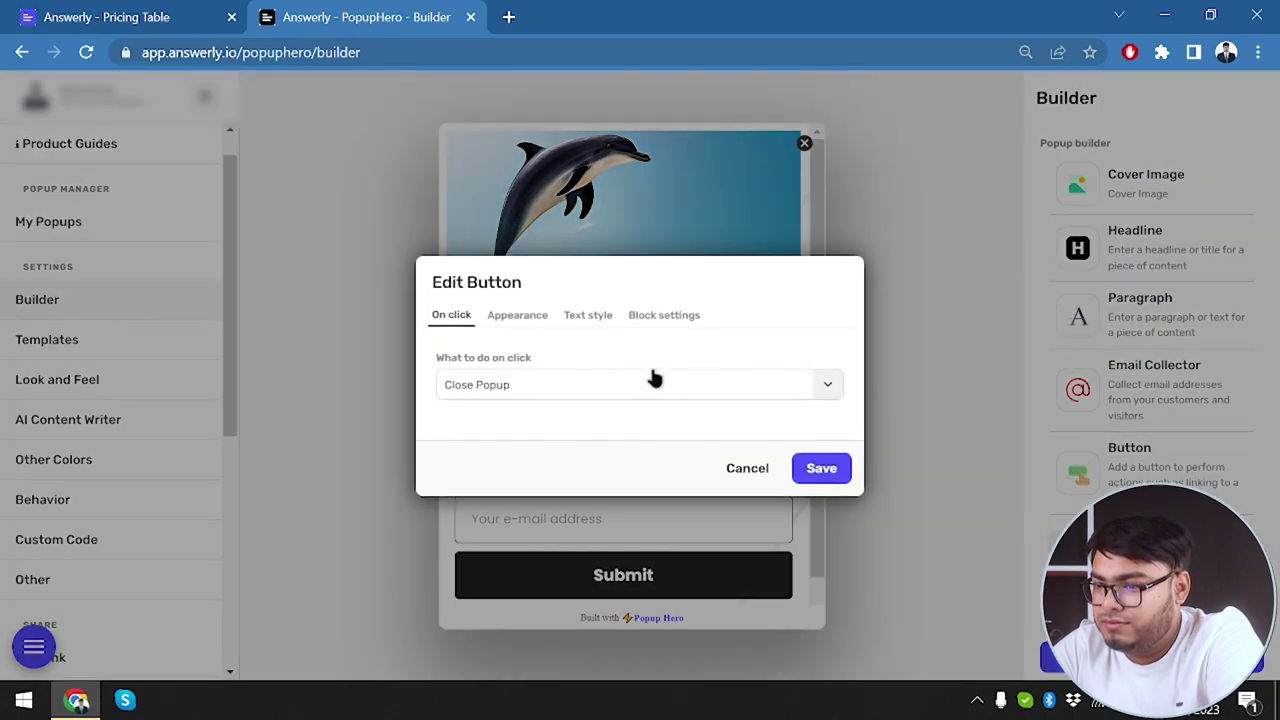
{"action": "left_click", "coordinate": [526, 318]}
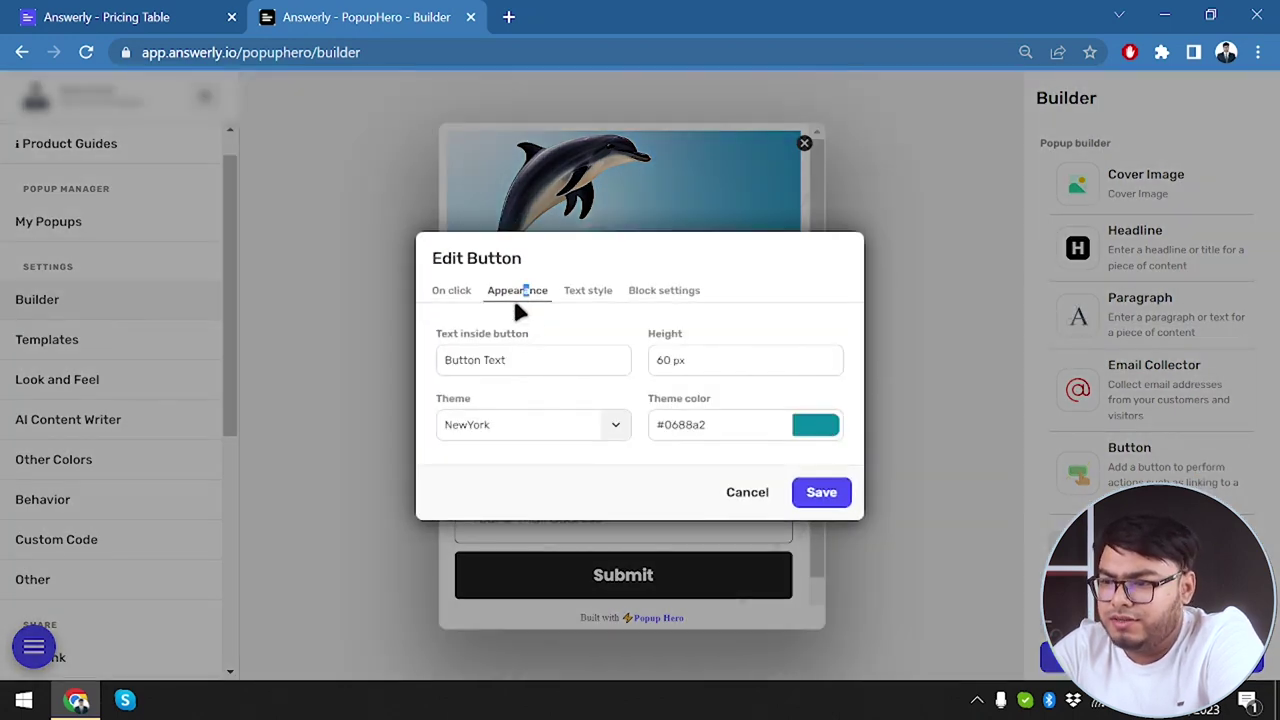
{"action": "left_click", "coordinate": [590, 292]}
{"action": "left_click", "coordinate": [512, 296]}
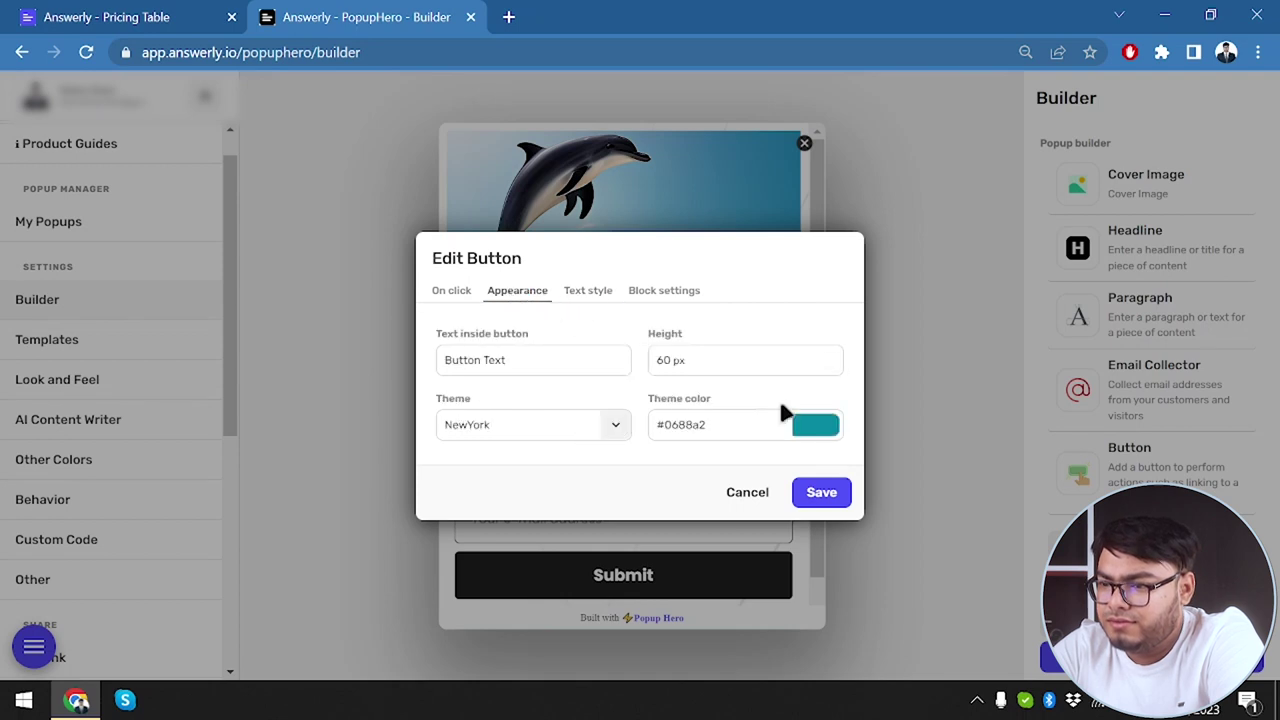
{"action": "left_click", "coordinate": [834, 432]}
{"action": "left_click_drag", "start_coordinate": [741, 490], "coordinate": [636, 428]}
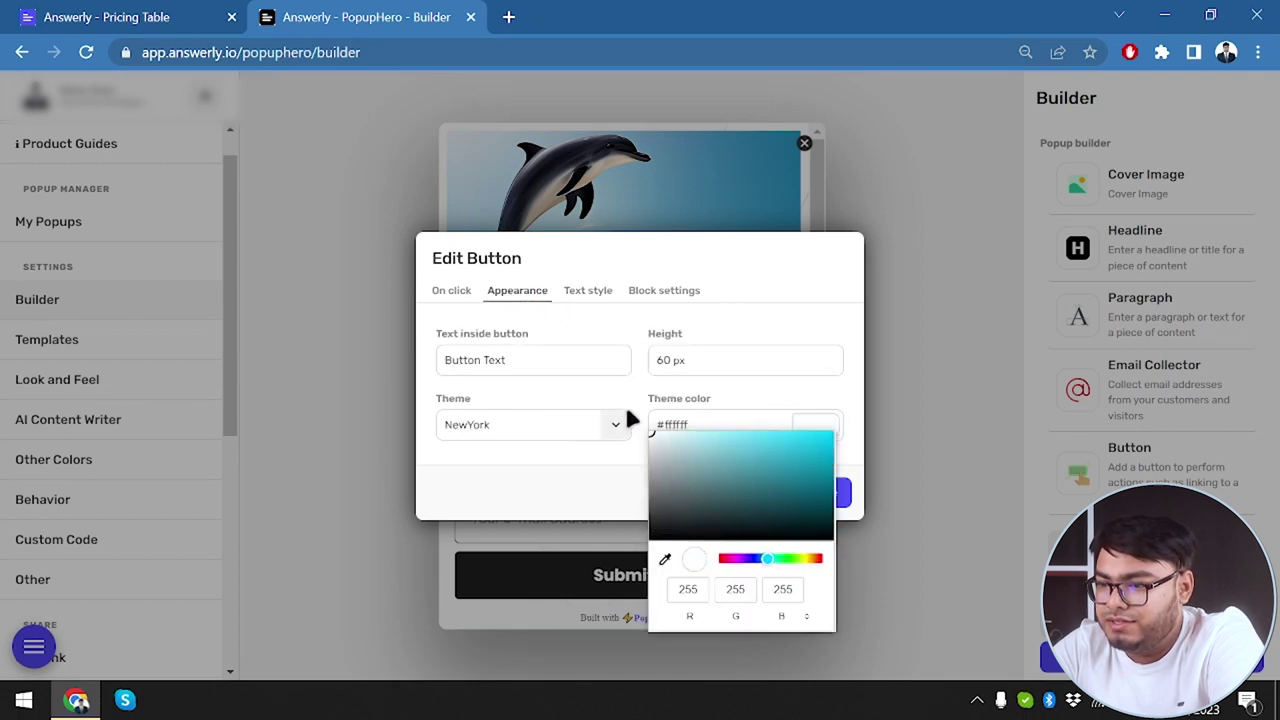
{"action": "left_click", "coordinate": [766, 402]}
Step: Replace the text inside the button with "Close" and save the block
{"action": "left_click", "coordinate": [534, 362]}
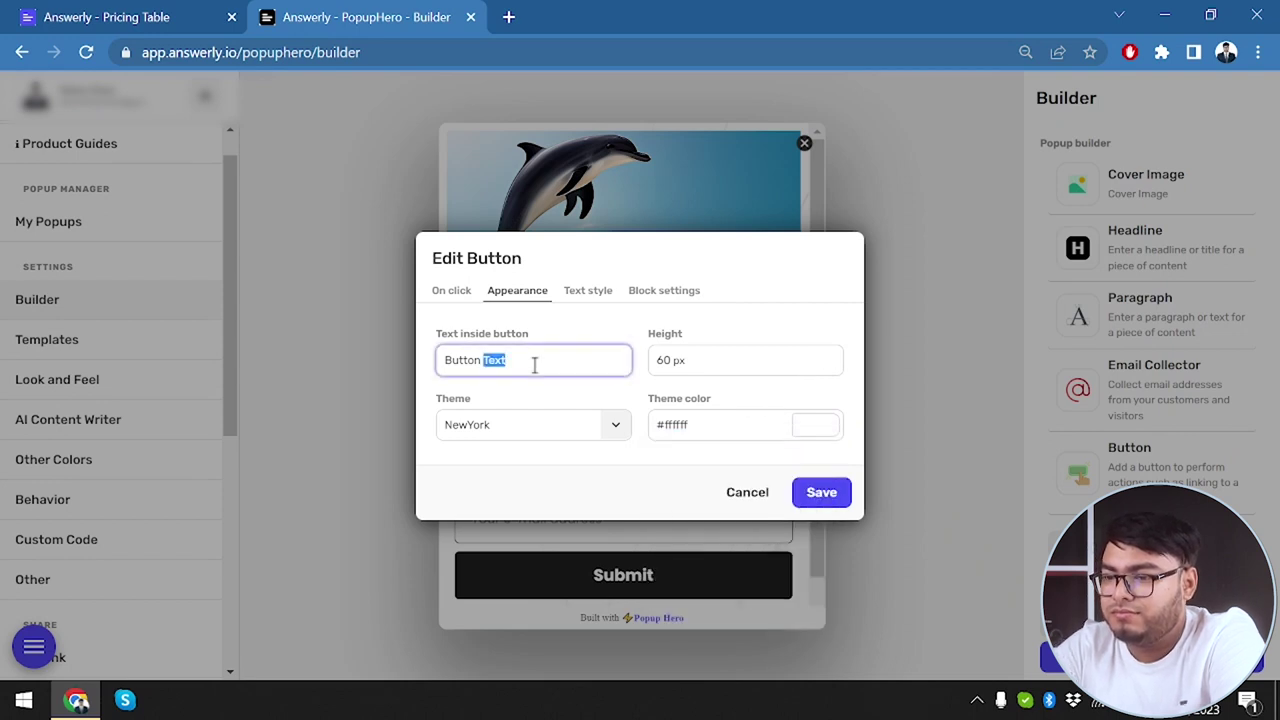
{"action": "left_click", "coordinate": [534, 362]}
{"action": "key", "text": "ctrl+a"}
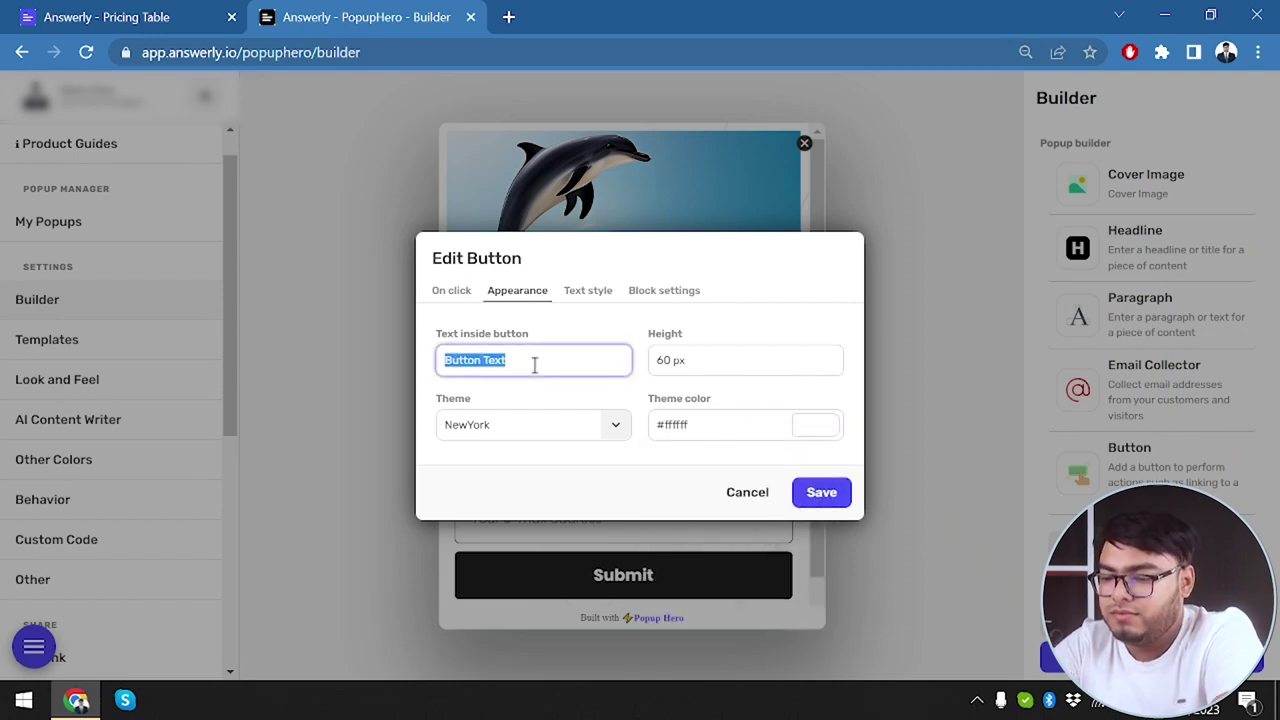
{"action": "type", "text": "Close"}
{"action": "left_click", "coordinate": [821, 492]}
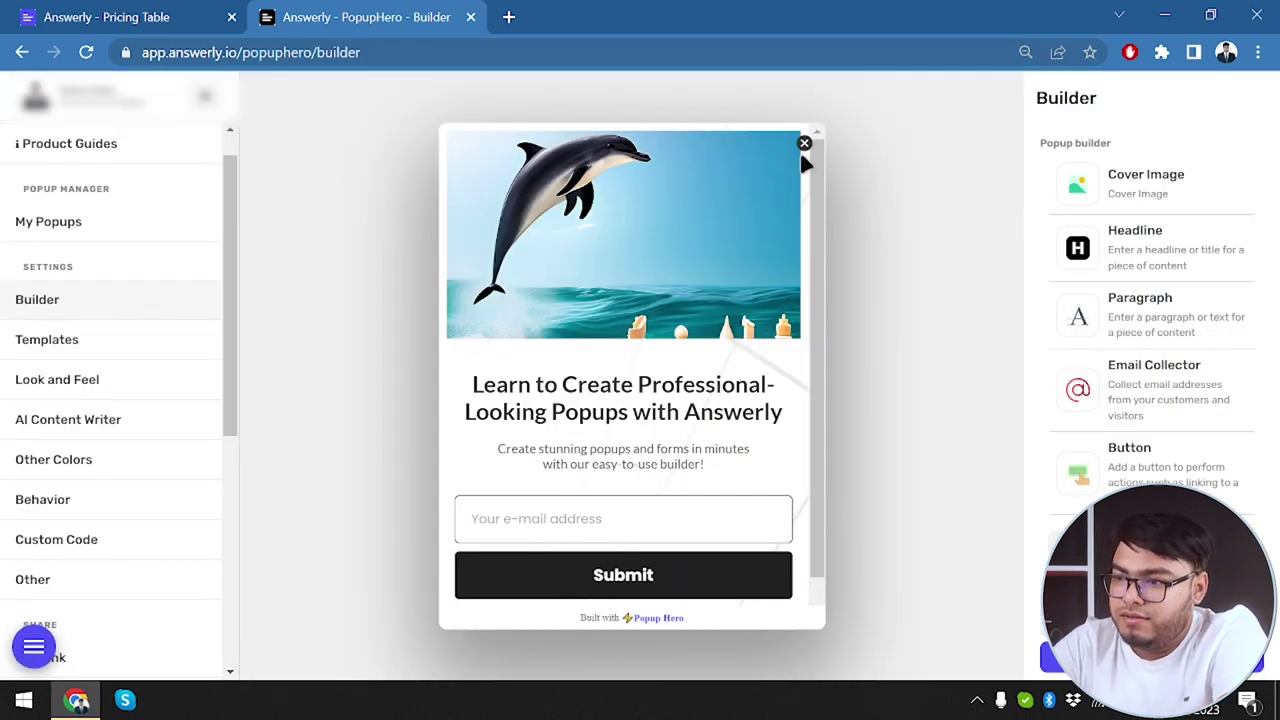
Step: Check how the edited button looks at the lower end of the popup preview
{"action": "scroll", "coordinate": [624, 347], "scroll_direction": "down", "scroll_amount": 1}
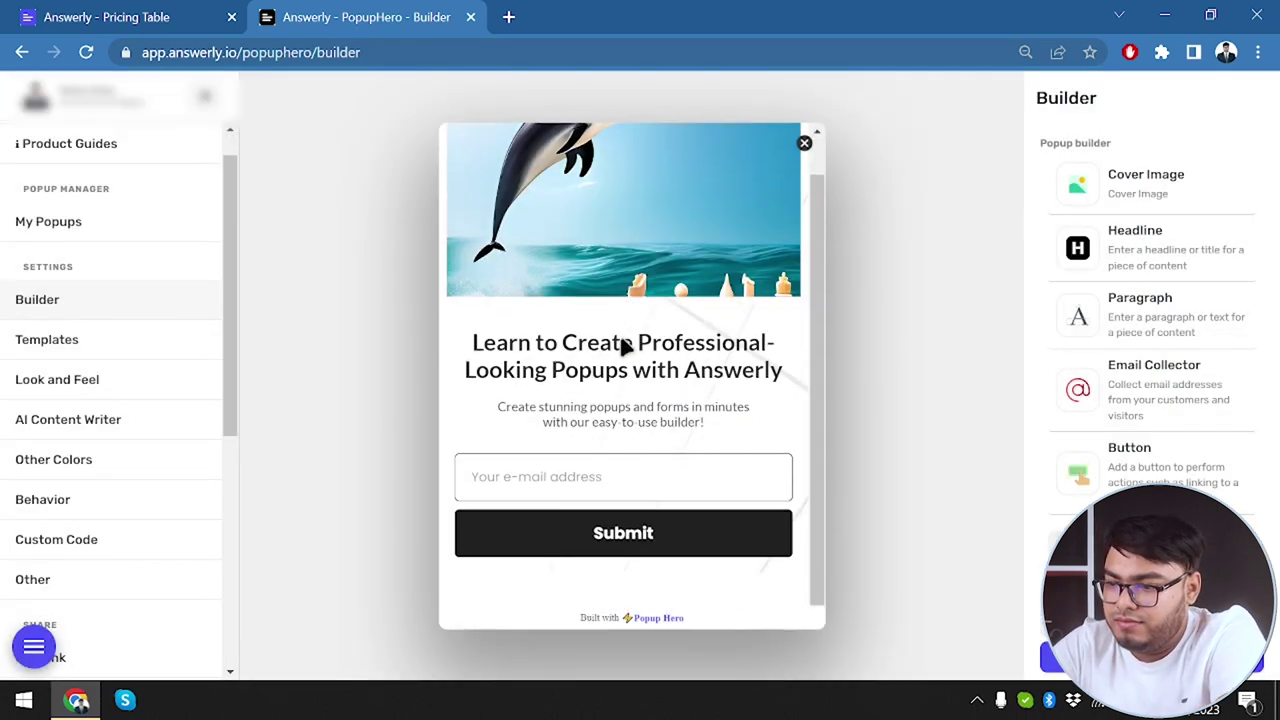
{"action": "scroll", "coordinate": [623, 346], "scroll_direction": "up", "scroll_amount": 1}
{"action": "scroll", "coordinate": [622, 344], "scroll_direction": "down", "scroll_amount": 1}
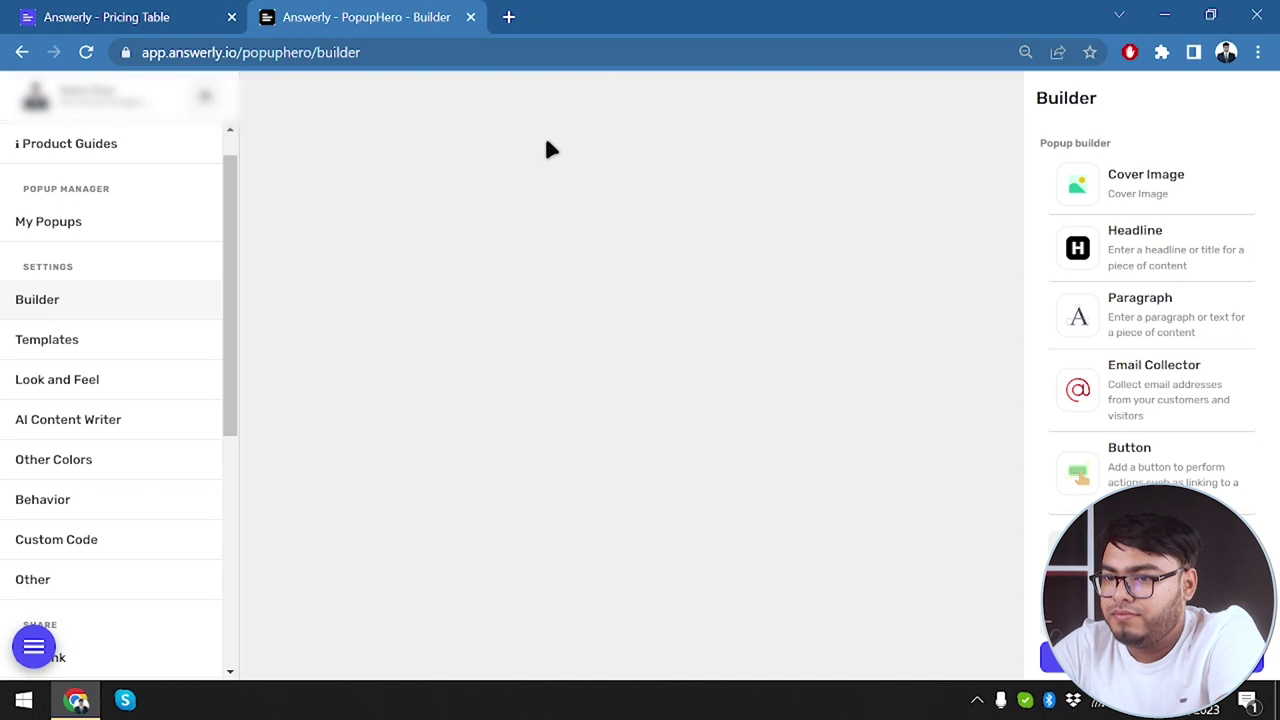
Step: Reselect My Popup as the workspace popup and open it in the builder
{"action": "left_click", "coordinate": [126, 214]}
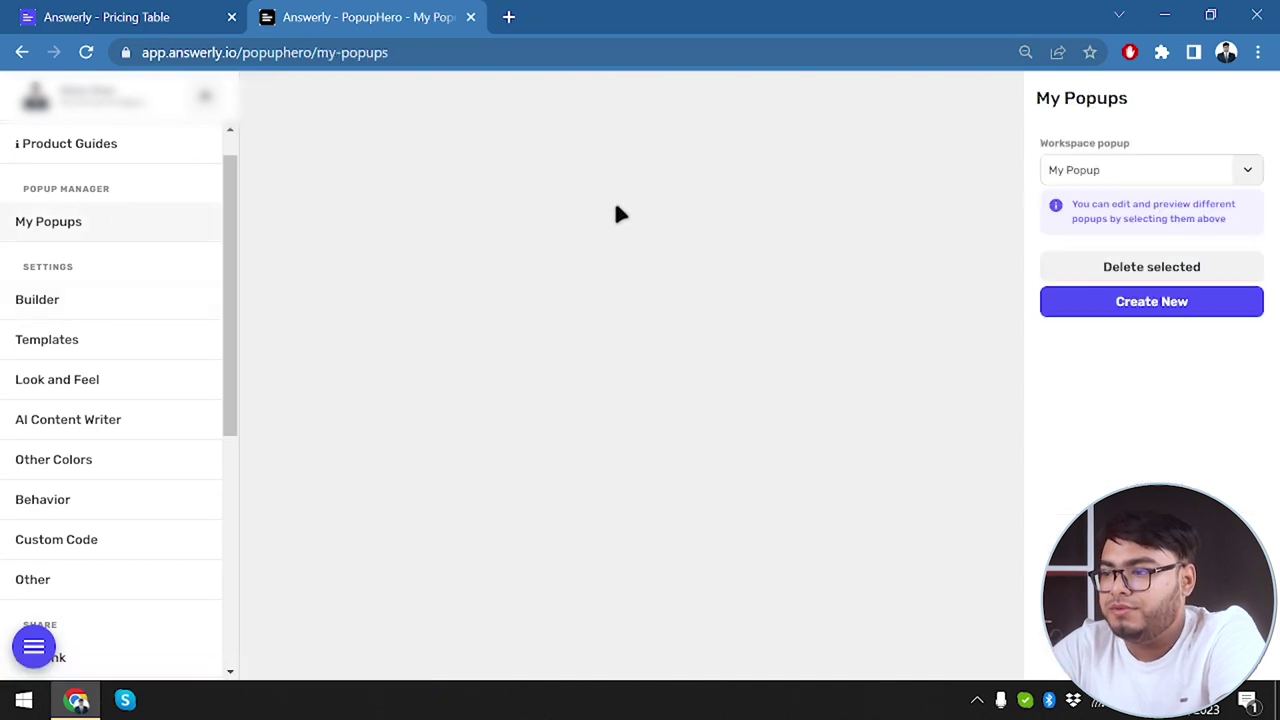
{"action": "left_click", "coordinate": [1095, 170]}
{"action": "left_click", "coordinate": [1084, 206]}
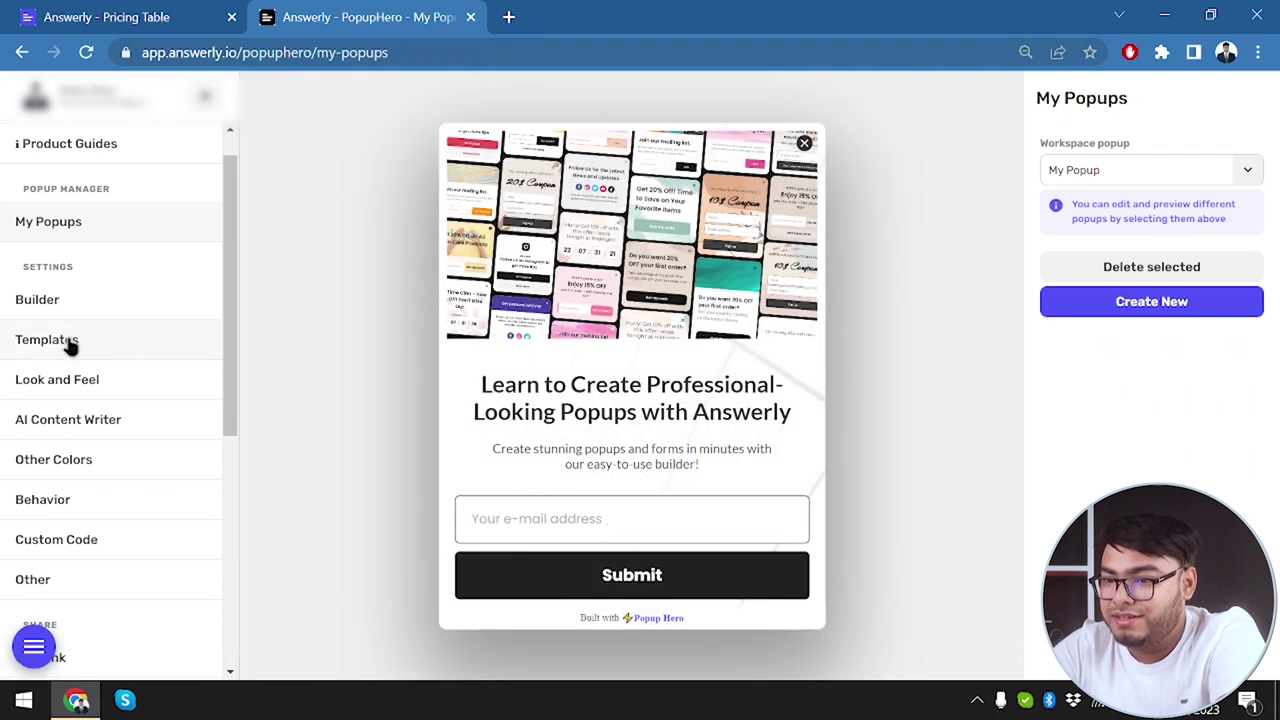
{"action": "left_click", "coordinate": [86, 306]}
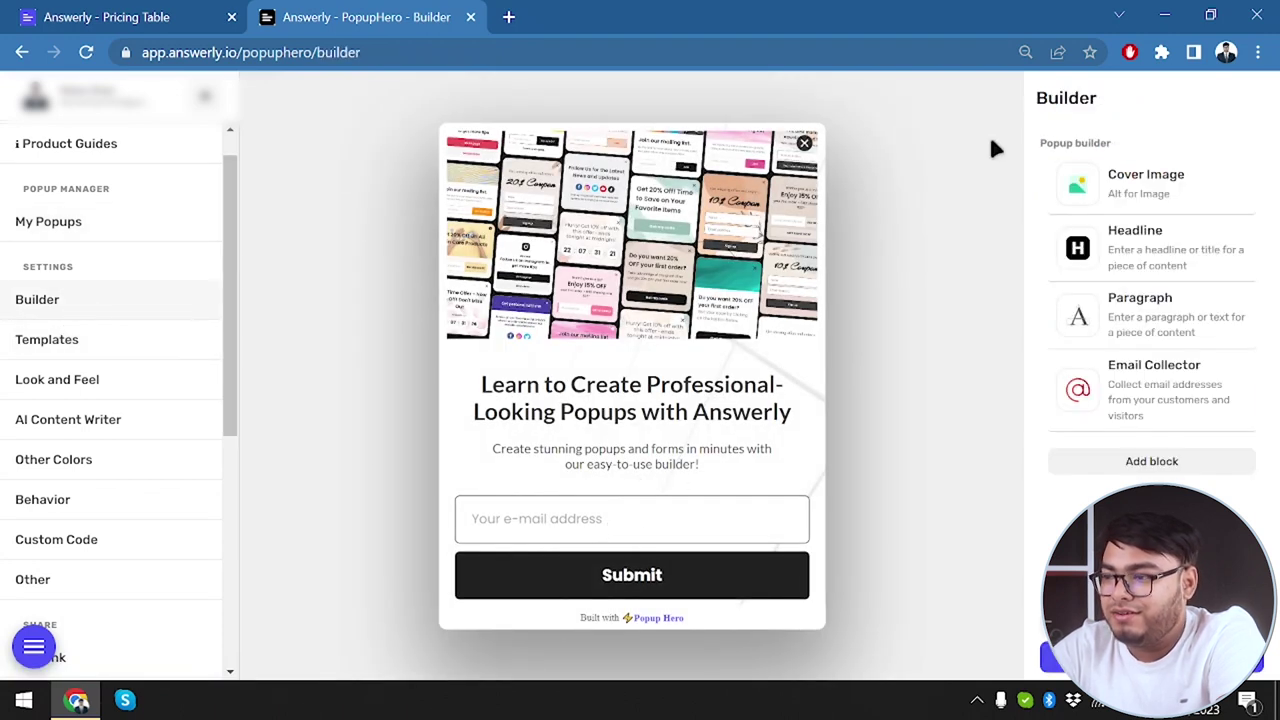
{"action": "left_click", "coordinate": [1201, 181]}
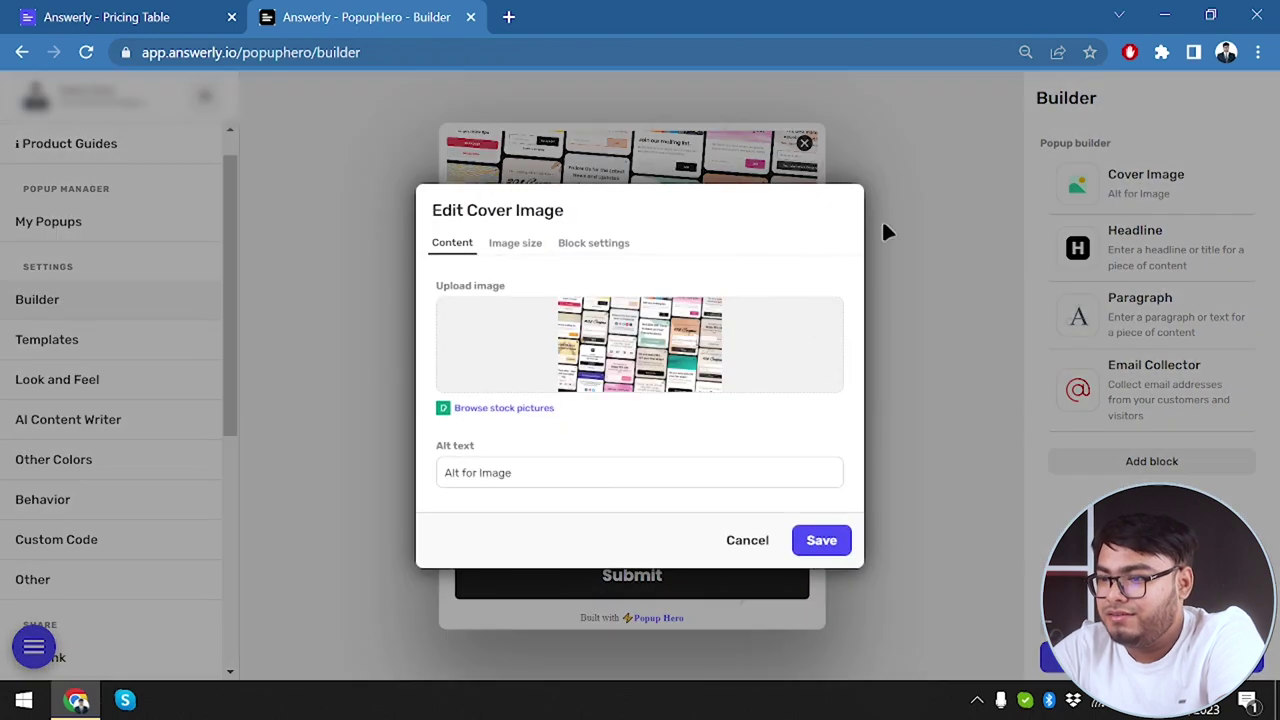
{"action": "left_click", "coordinate": [810, 328]}
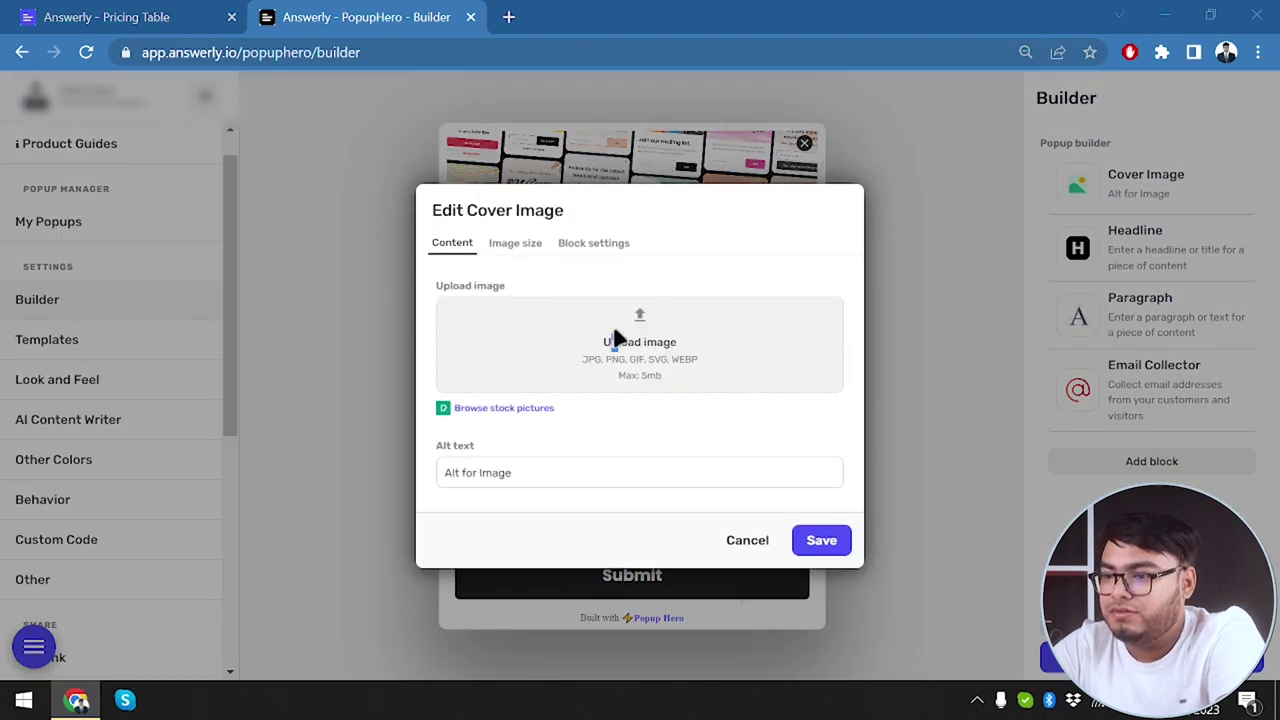
{"action": "left_click", "coordinate": [711, 363]}
{"action": "scroll", "coordinate": [400, 209], "scroll_direction": "down", "scroll_amount": 10}
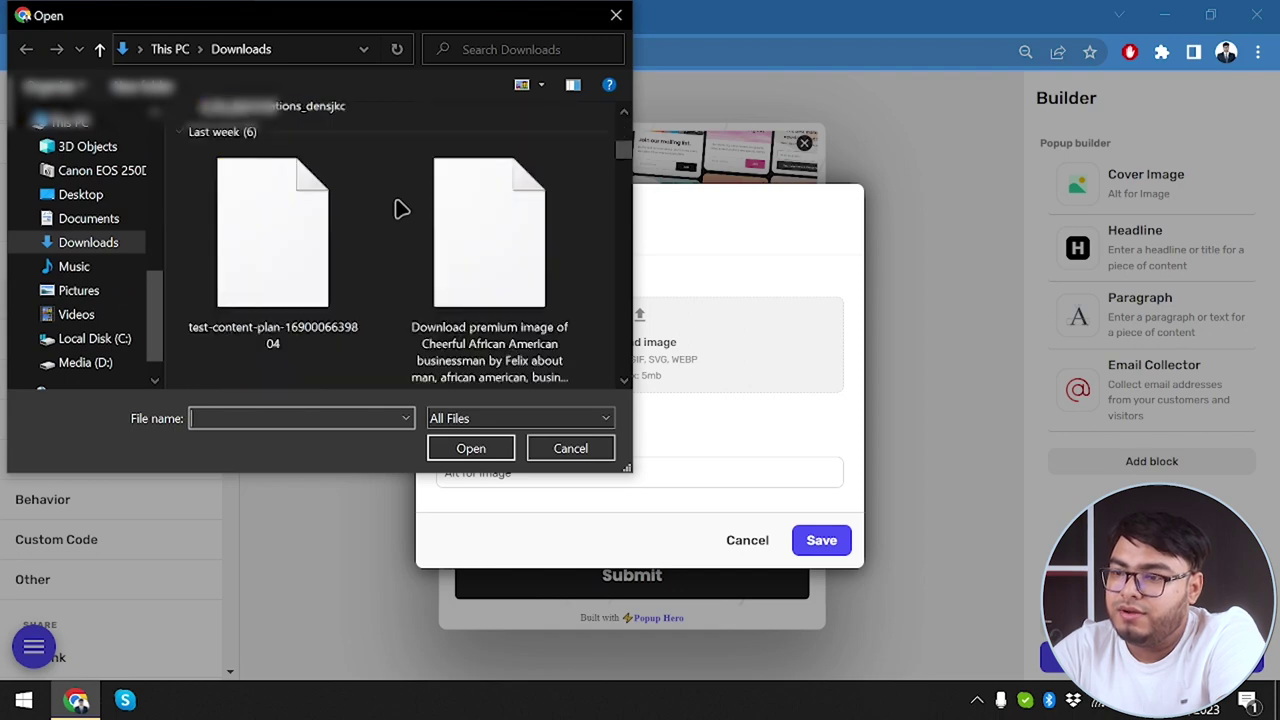
{"action": "double_click", "coordinate": [537, 256]}
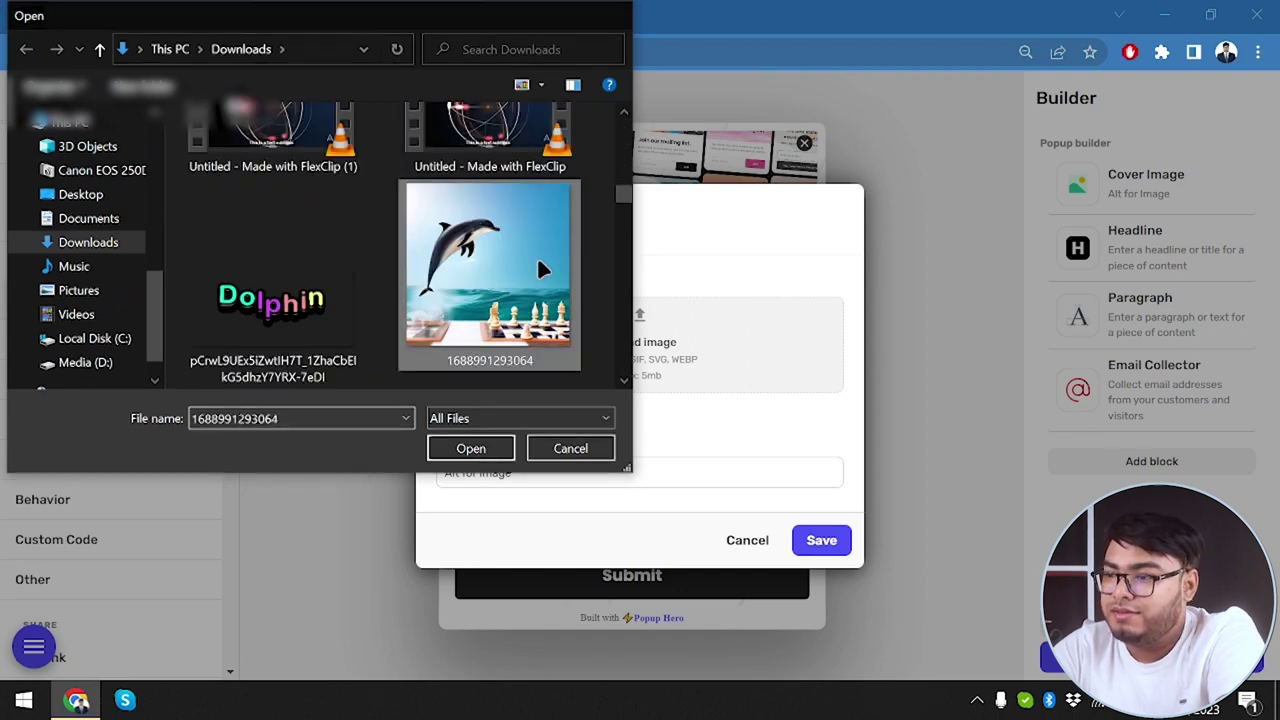
{"action": "left_click", "coordinate": [832, 540]}
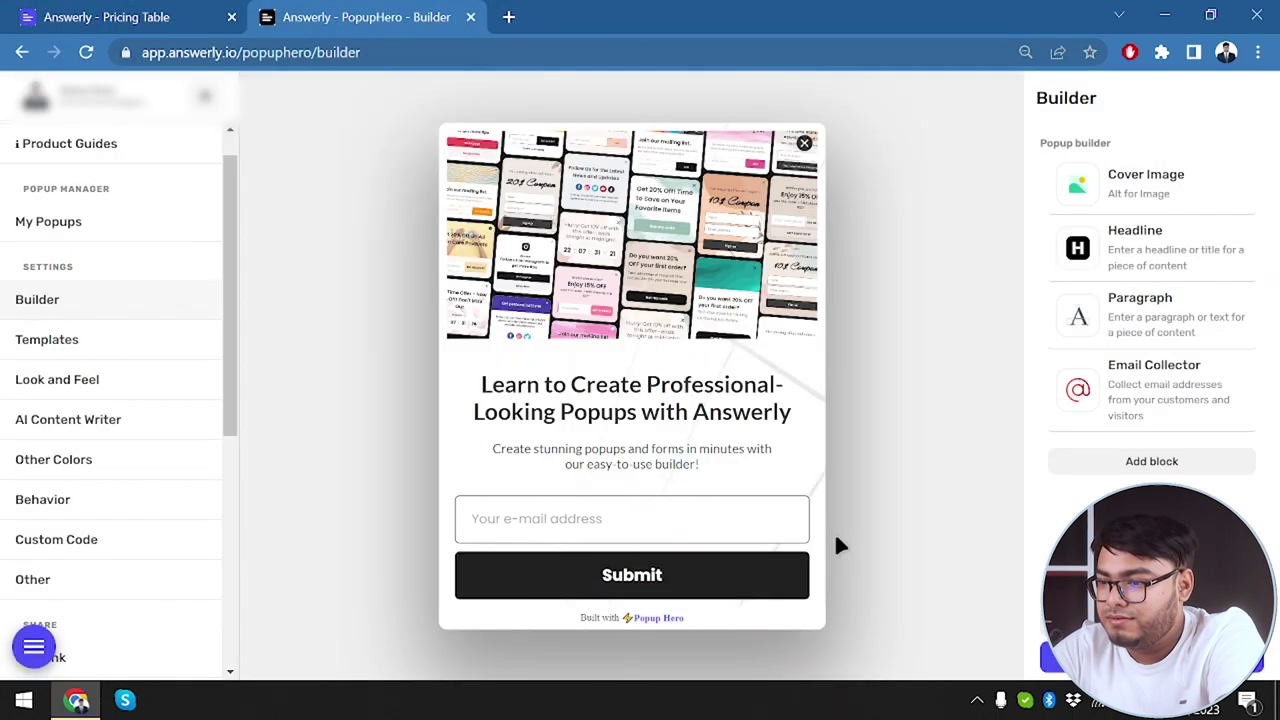
{"action": "left_click", "coordinate": [1190, 176]}
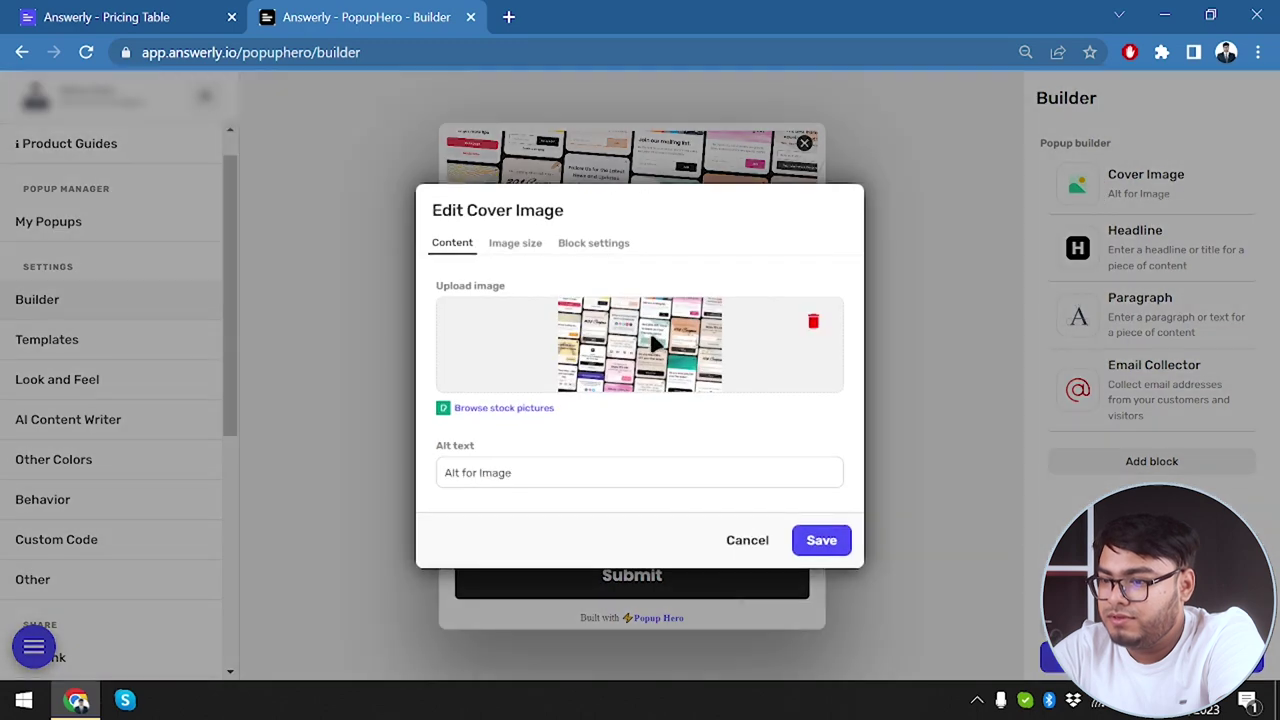
{"action": "left_click", "coordinate": [800, 325]}
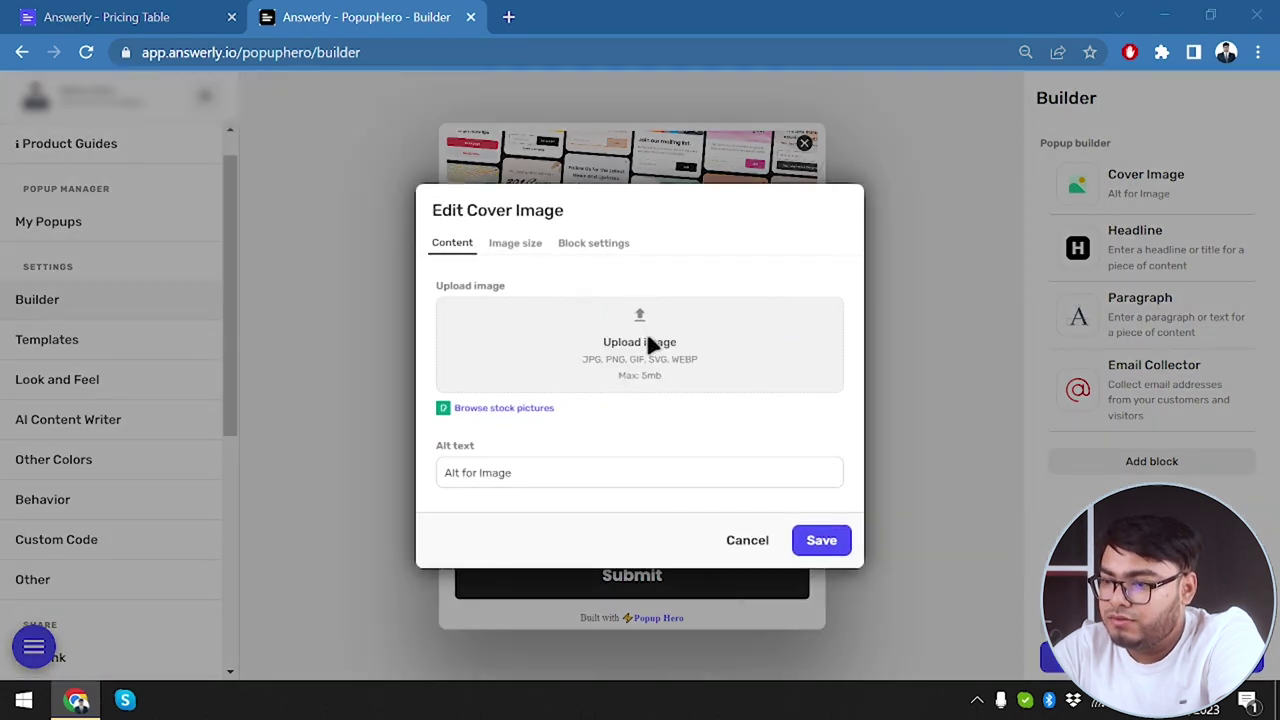
{"action": "left_click", "coordinate": [650, 344]}
{"action": "scroll", "coordinate": [416, 320], "scroll_direction": "down", "scroll_amount": 5}
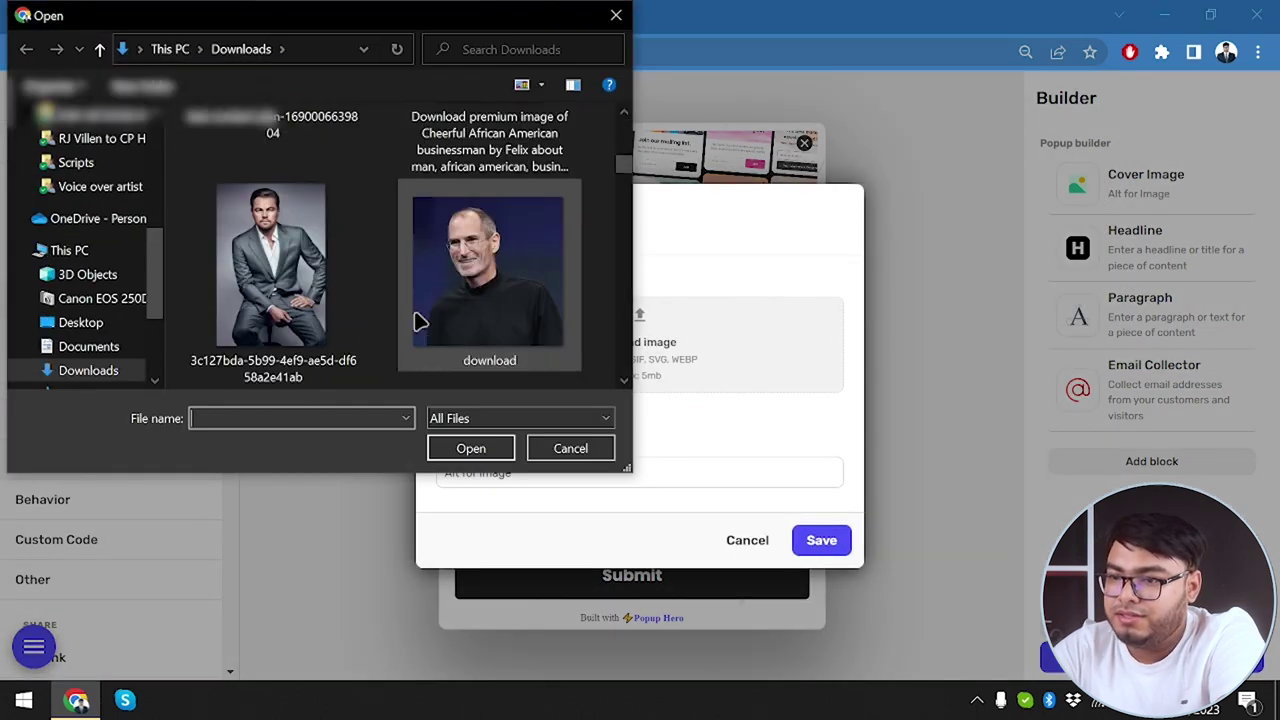
{"action": "scroll", "coordinate": [416, 320], "scroll_direction": "down", "scroll_amount": 5}
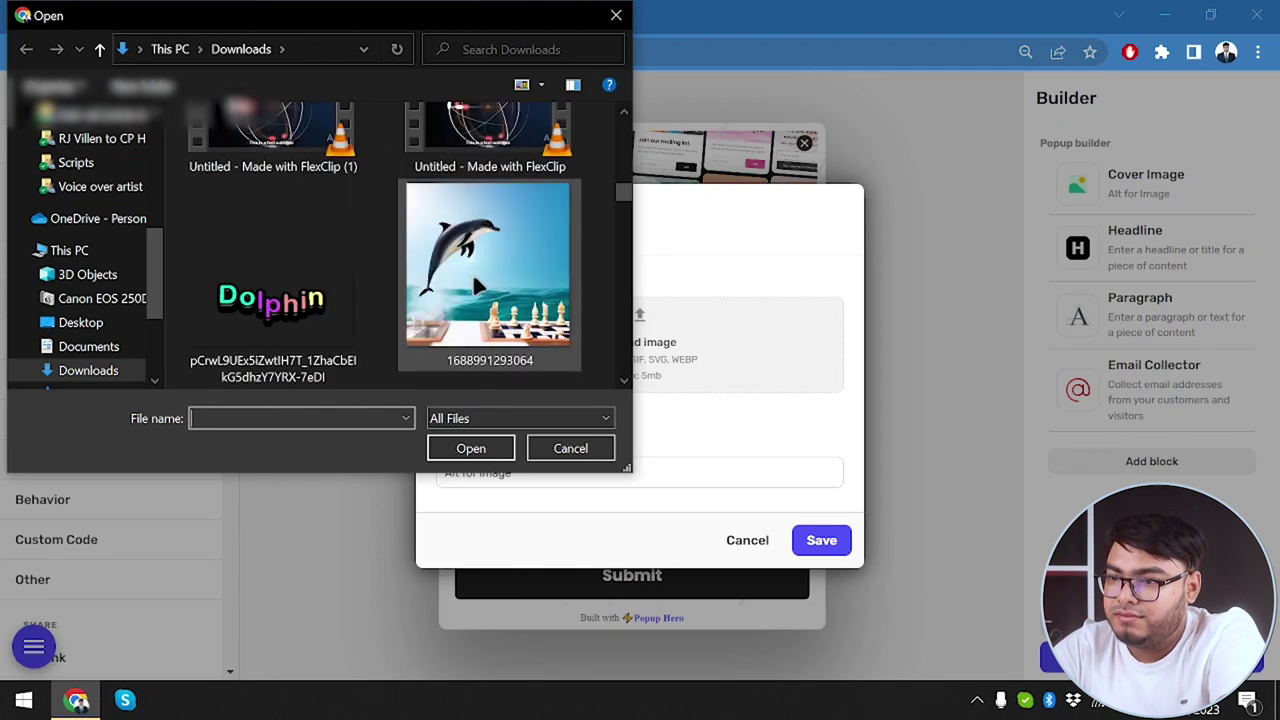
{"action": "double_click", "coordinate": [472, 272]}
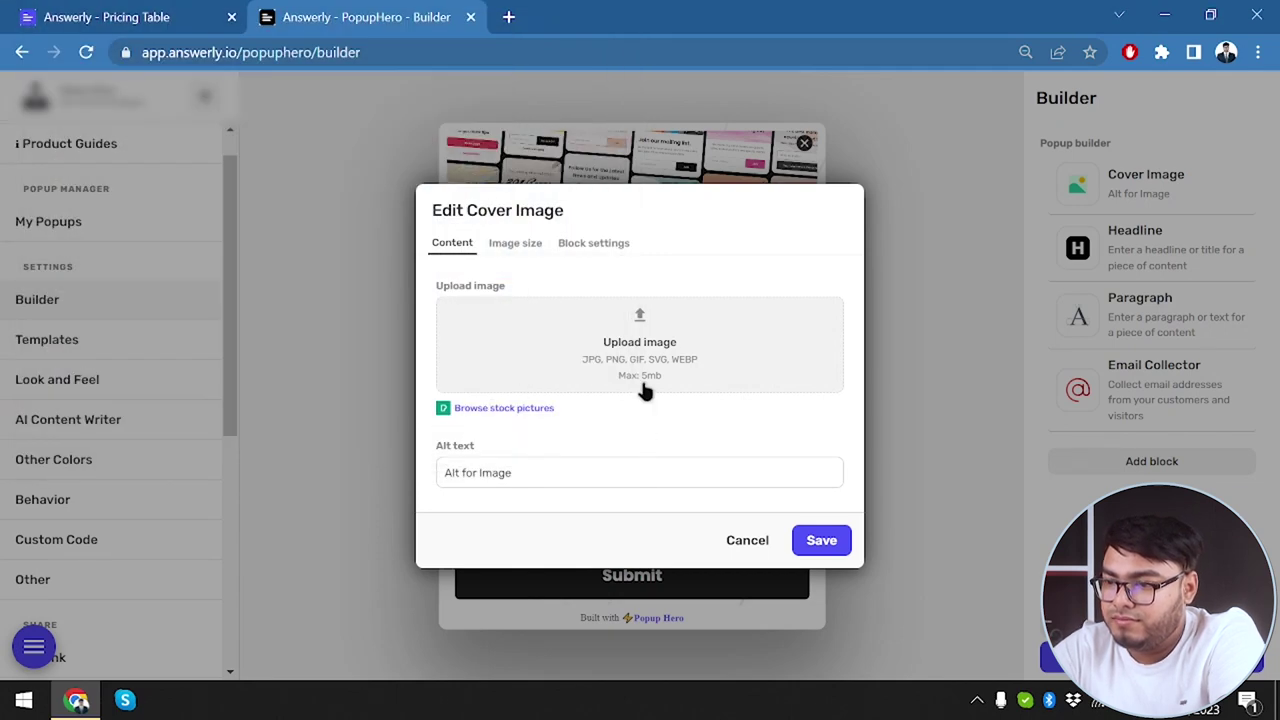
{"action": "left_click", "coordinate": [657, 351]}
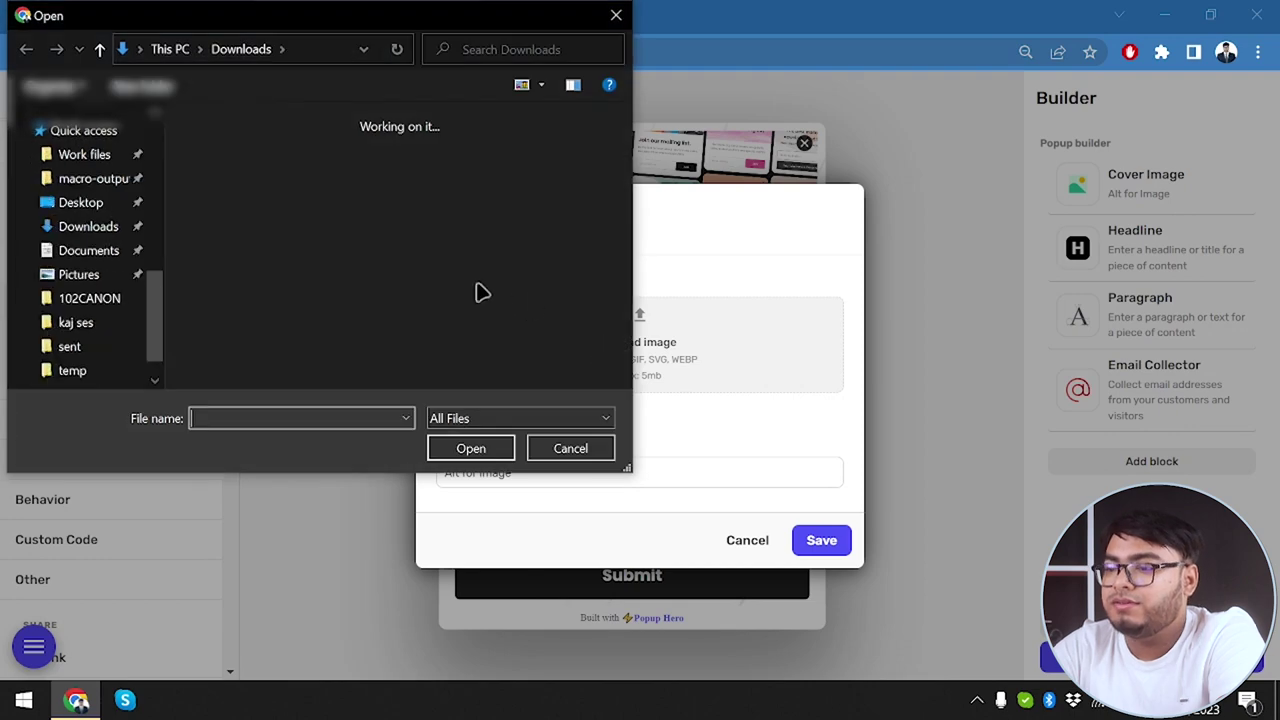
{"action": "scroll", "coordinate": [480, 292], "scroll_direction": "down", "scroll_amount": 10}
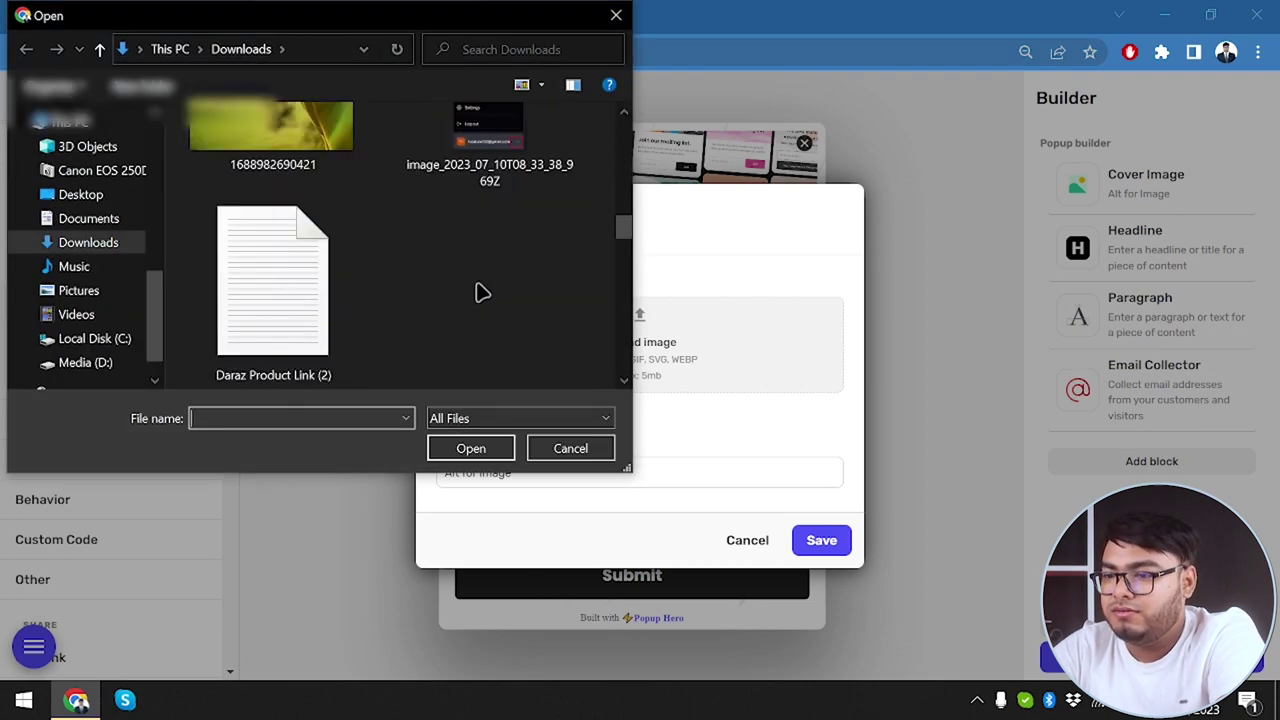
{"action": "scroll", "coordinate": [271, 194], "scroll_direction": "up", "scroll_amount": 1}
{"action": "double_click", "coordinate": [244, 138]}
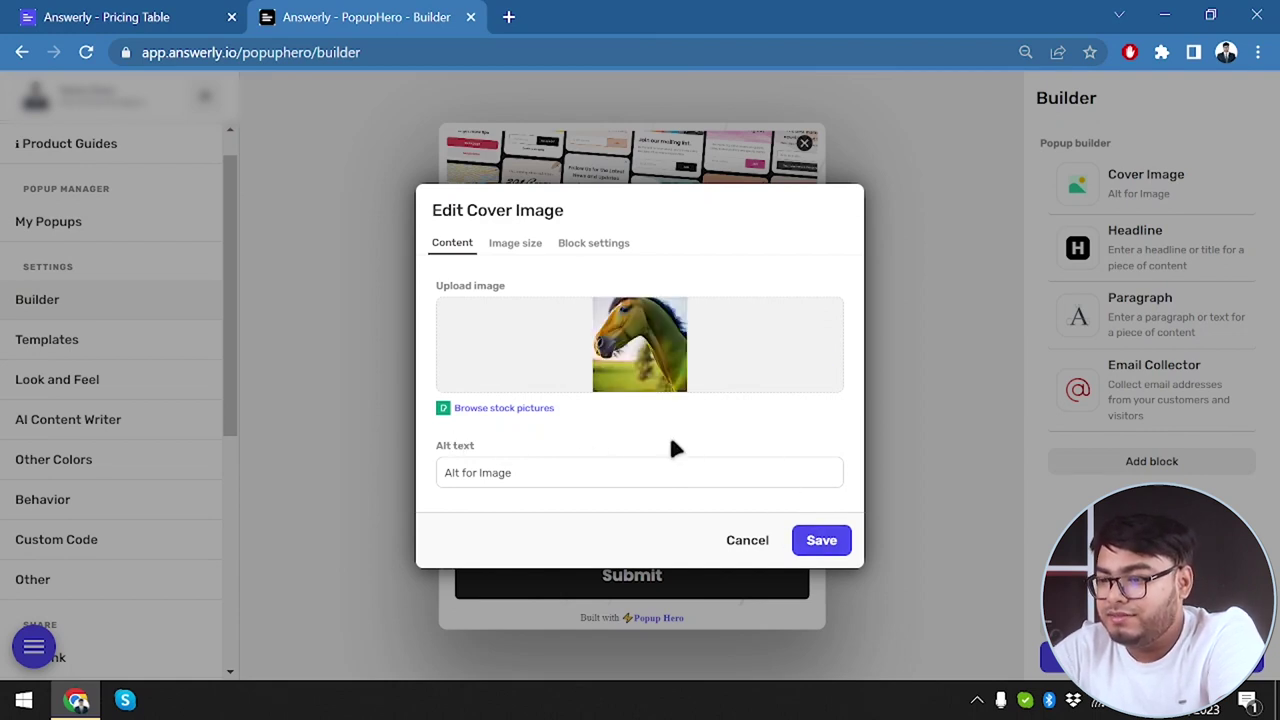
{"action": "triple_click", "coordinate": [651, 471]}
{"action": "type", "text": "d"}
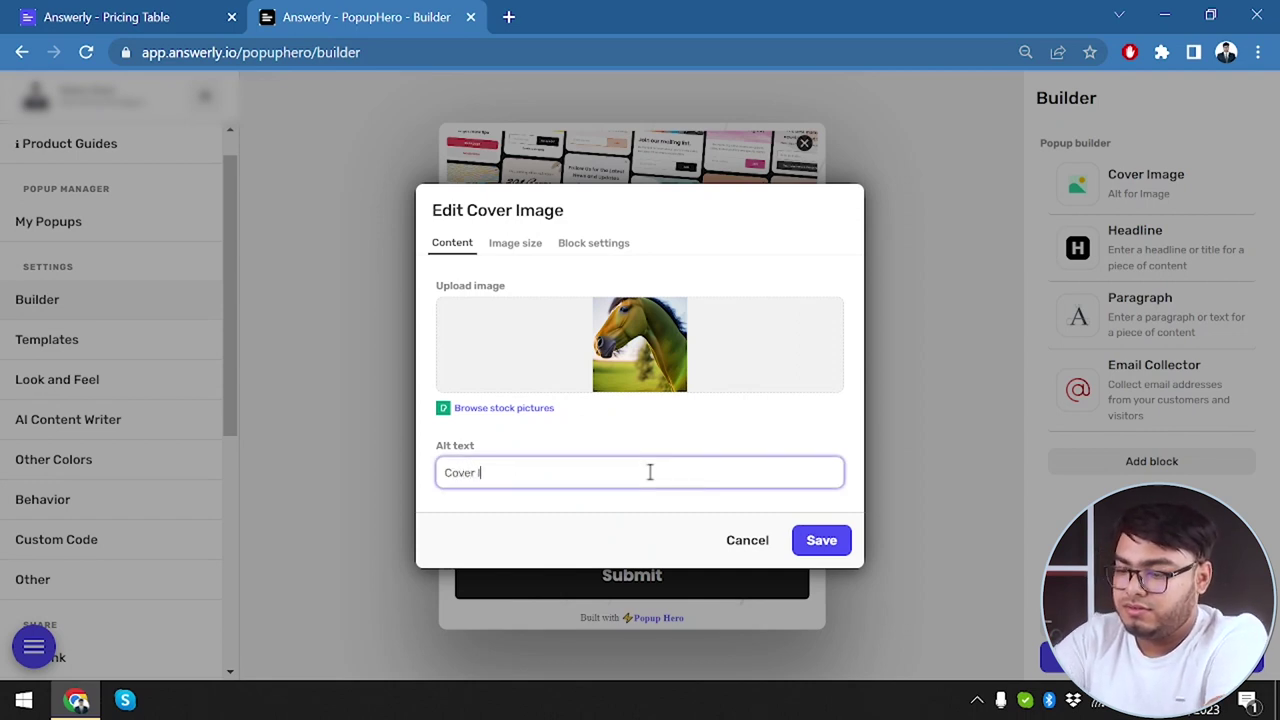
{"action": "left_click", "coordinate": [812, 538]}
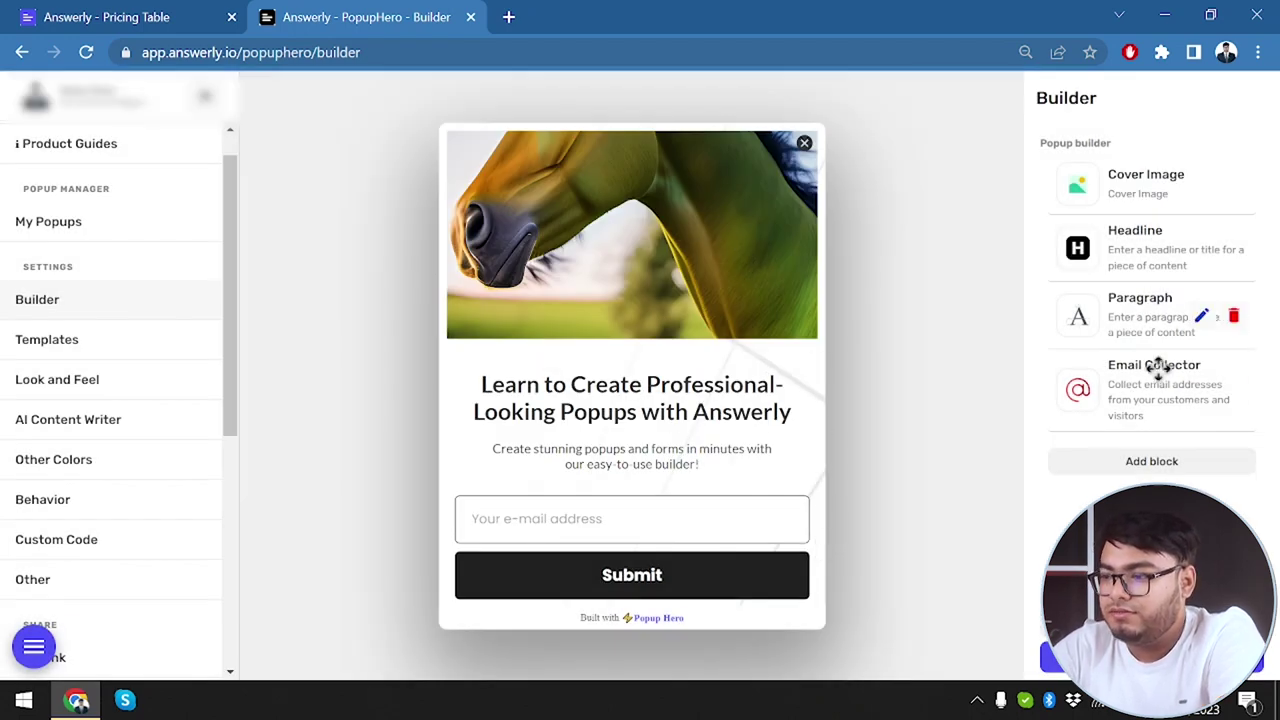
Step: Add a Button block from the Action category and set its theme color to red, #ff0000
{"action": "left_click", "coordinate": [1151, 465]}
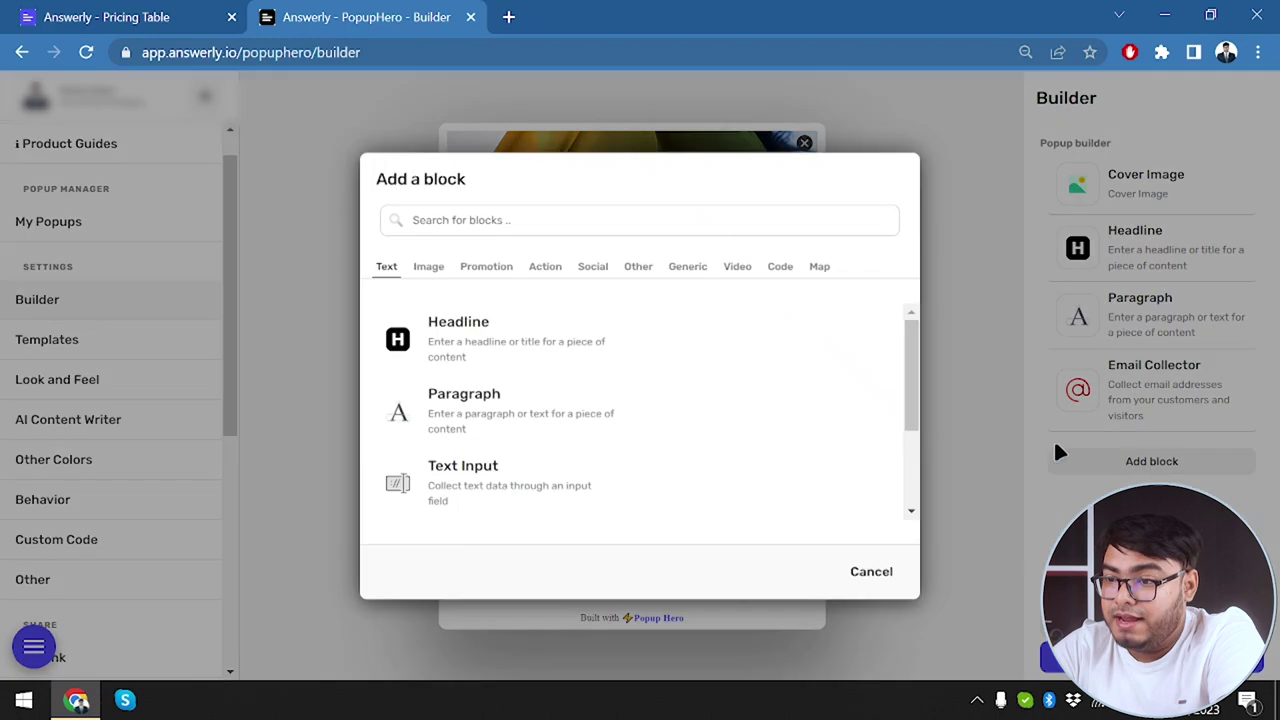
{"action": "left_click", "coordinate": [545, 266]}
{"action": "left_click", "coordinate": [430, 338]}
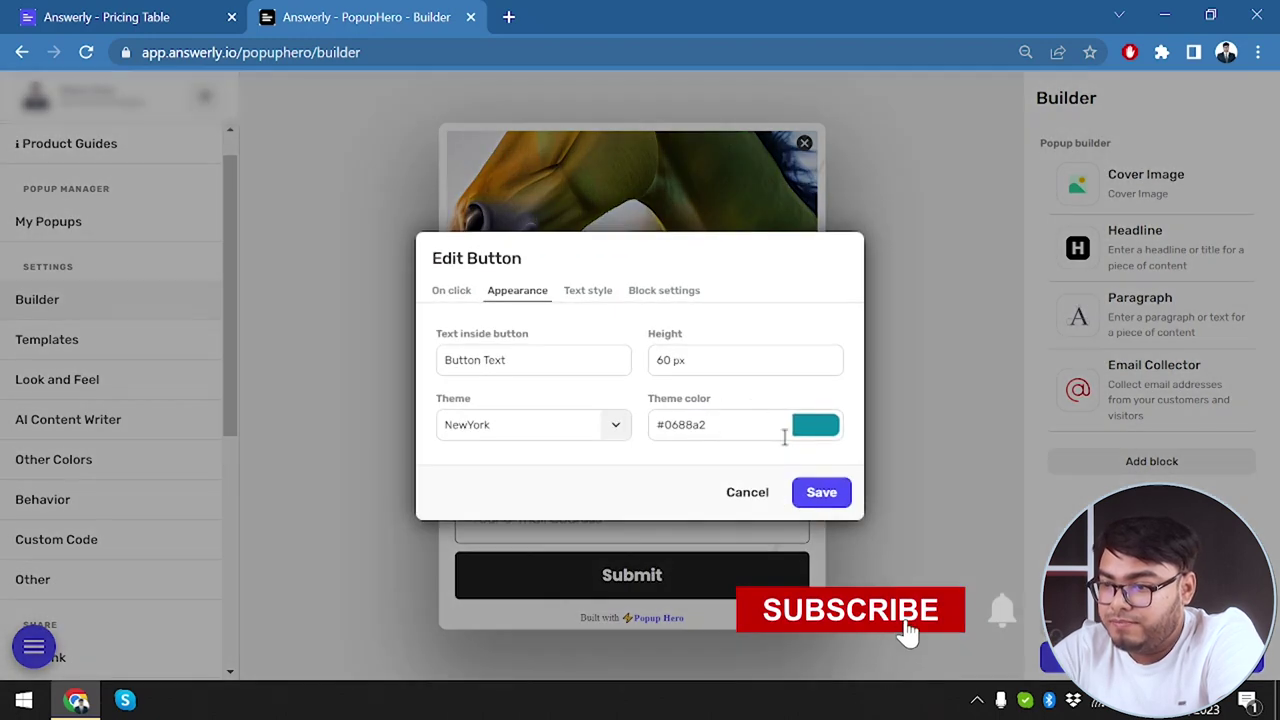
{"action": "left_click", "coordinate": [818, 430]}
{"action": "left_click_drag", "start_coordinate": [743, 562], "coordinate": [700, 564]}
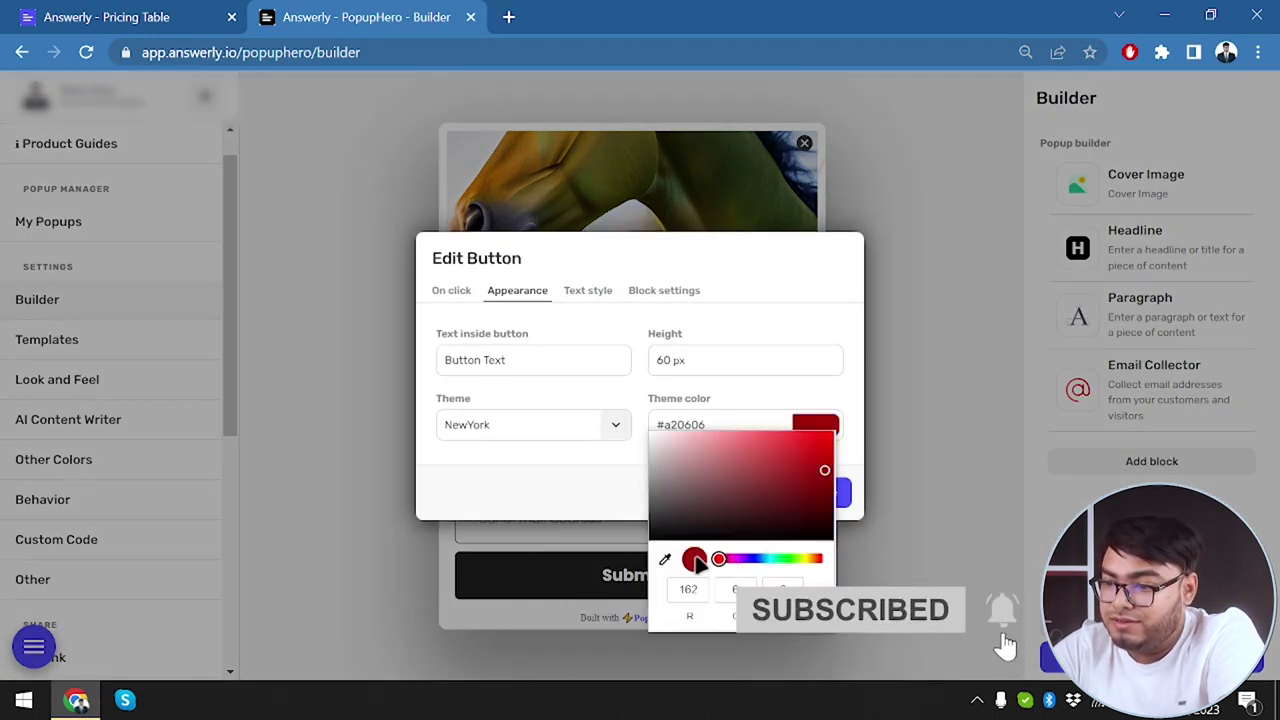
{"action": "left_click_drag", "start_coordinate": [777, 463], "coordinate": [914, 406]}
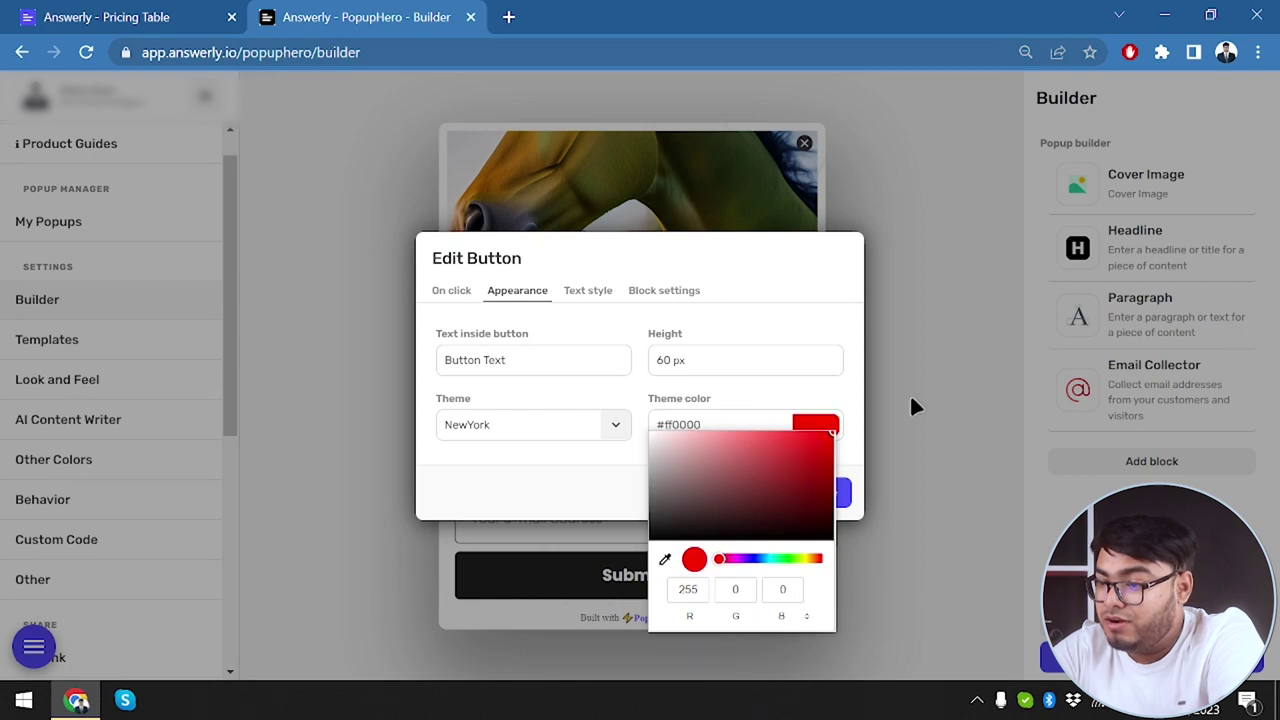
{"action": "left_click", "coordinate": [841, 466]}
Step: Set the text inside the button to "Close" and save the block after checking its click action
{"action": "left_click", "coordinate": [537, 360]}
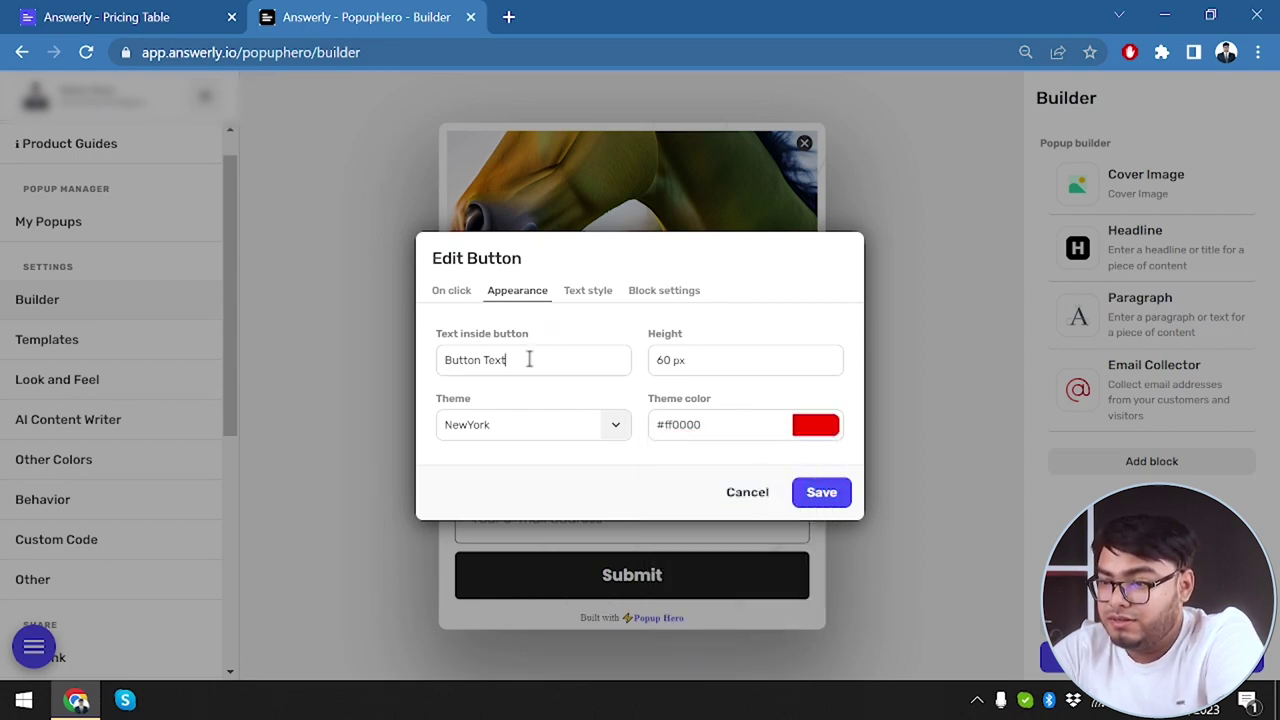
{"action": "key", "text": "ctrl+a"}
{"action": "type", "text": "Close"}
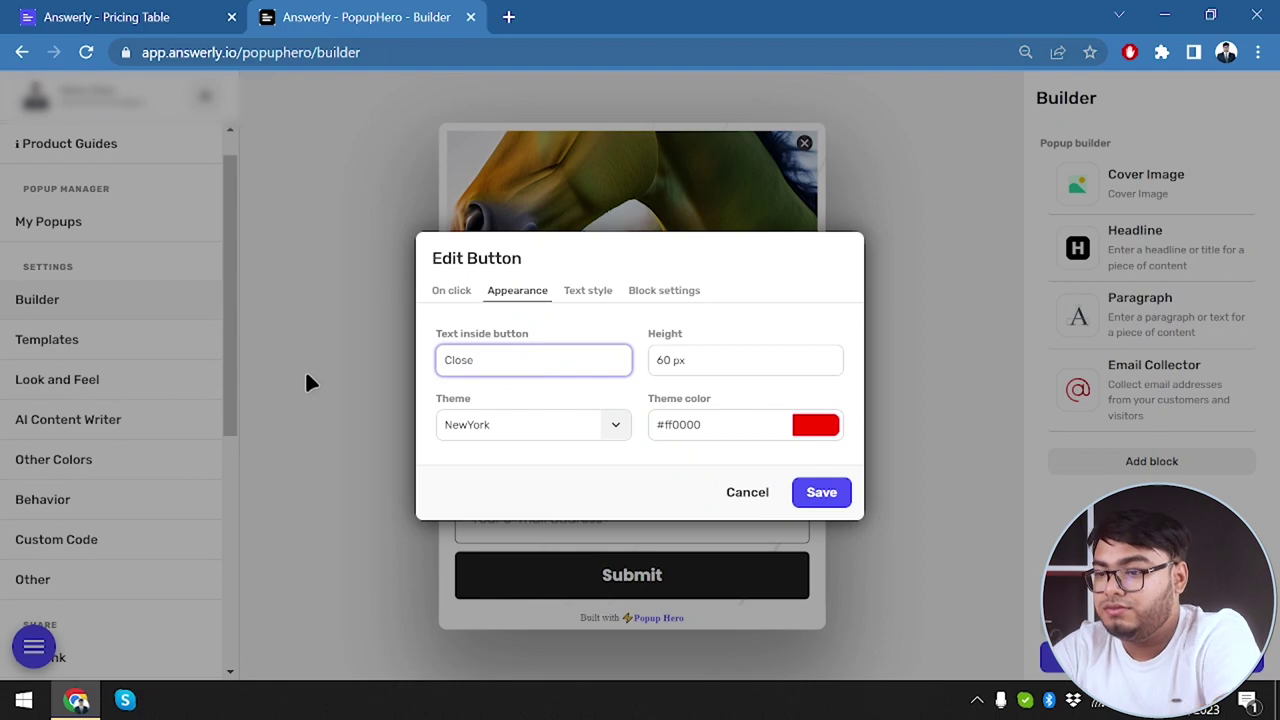
{"action": "left_click", "coordinate": [446, 290]}
{"action": "left_click", "coordinate": [835, 462]}
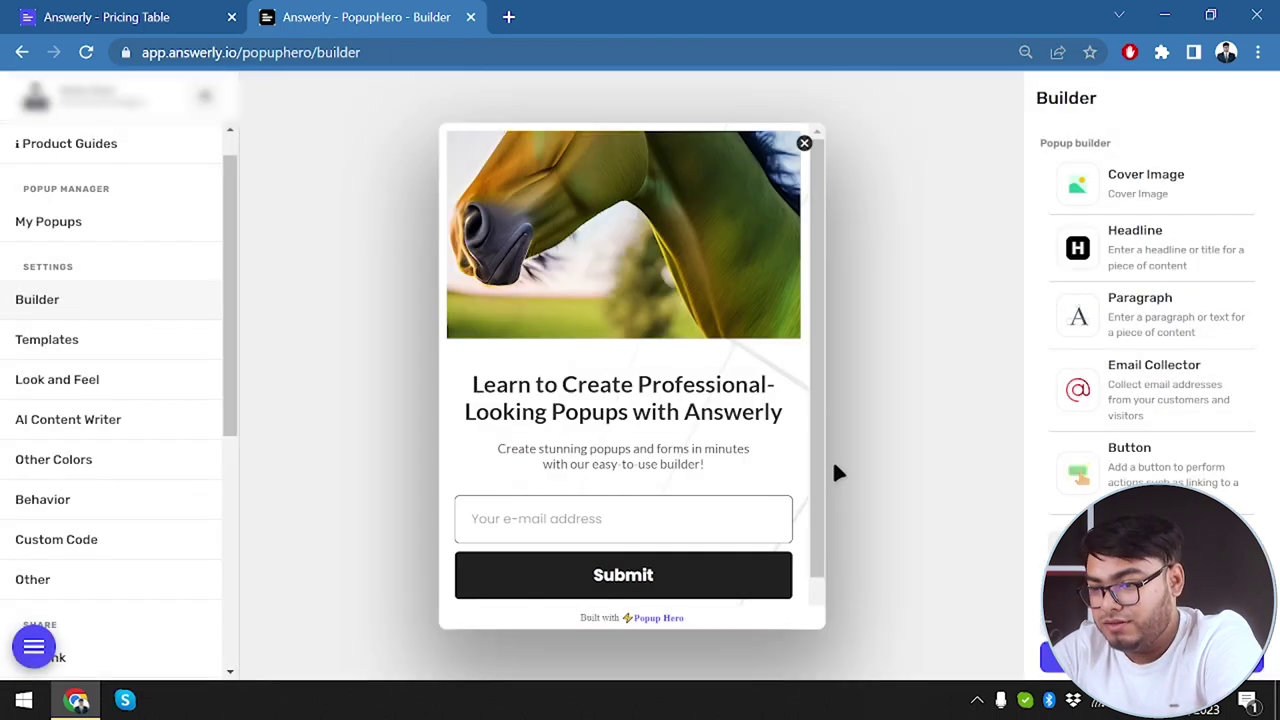
{"action": "scroll", "coordinate": [729, 461], "scroll_direction": "down", "scroll_amount": 1}
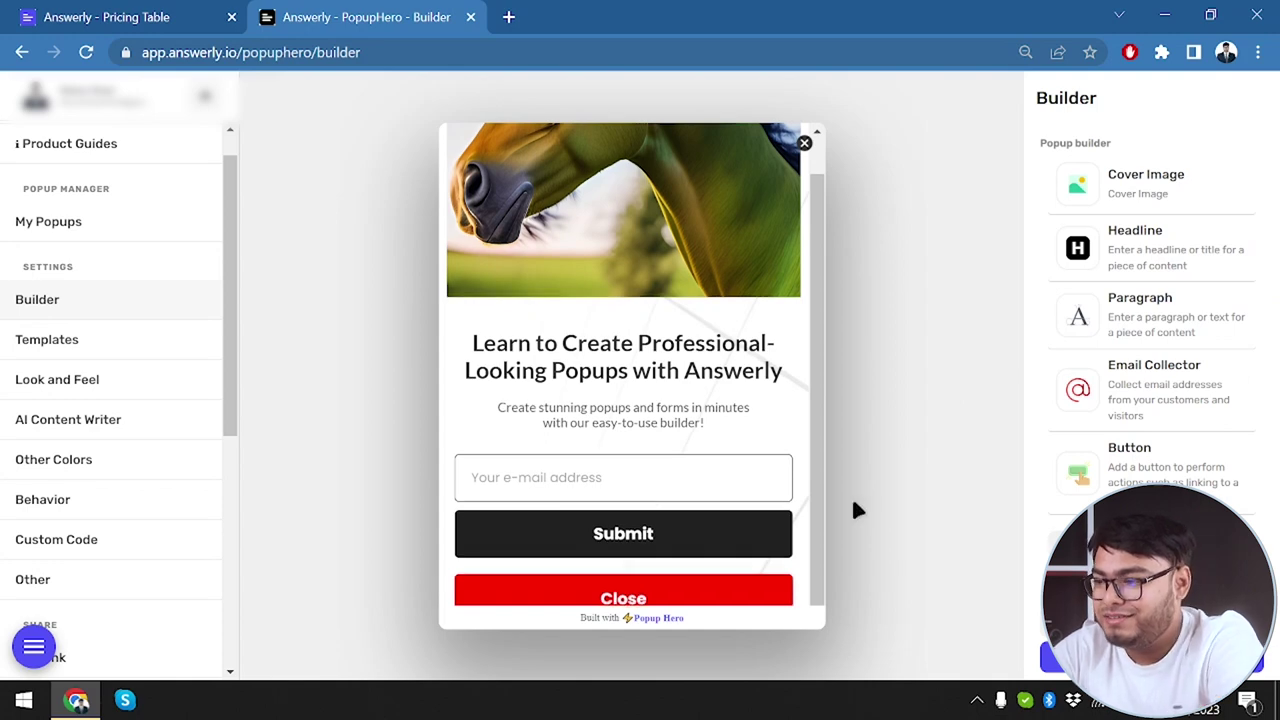
Step: Replace the Close button block with a Horizontal Buttons block from the Action category, saving it with the default settings
{"action": "mouse_move", "coordinate": [1112, 462]}
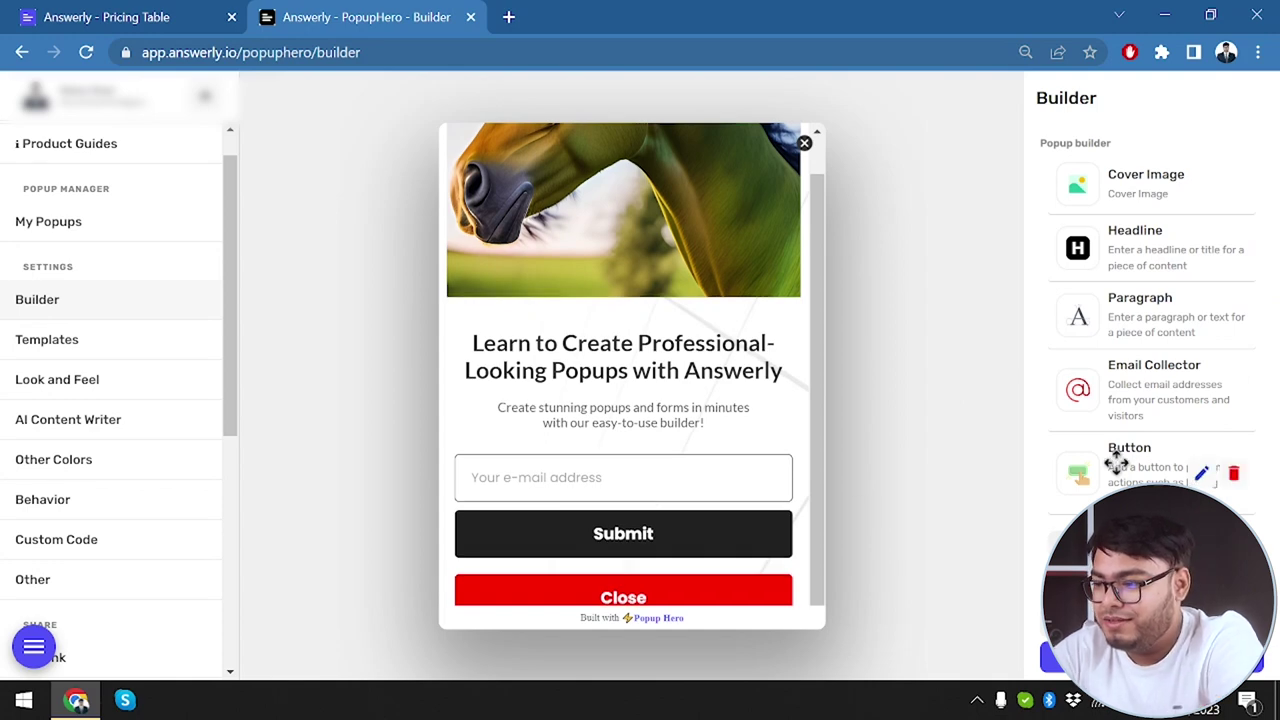
{"action": "left_click", "coordinate": [1233, 474]}
{"action": "left_click", "coordinate": [1183, 460]}
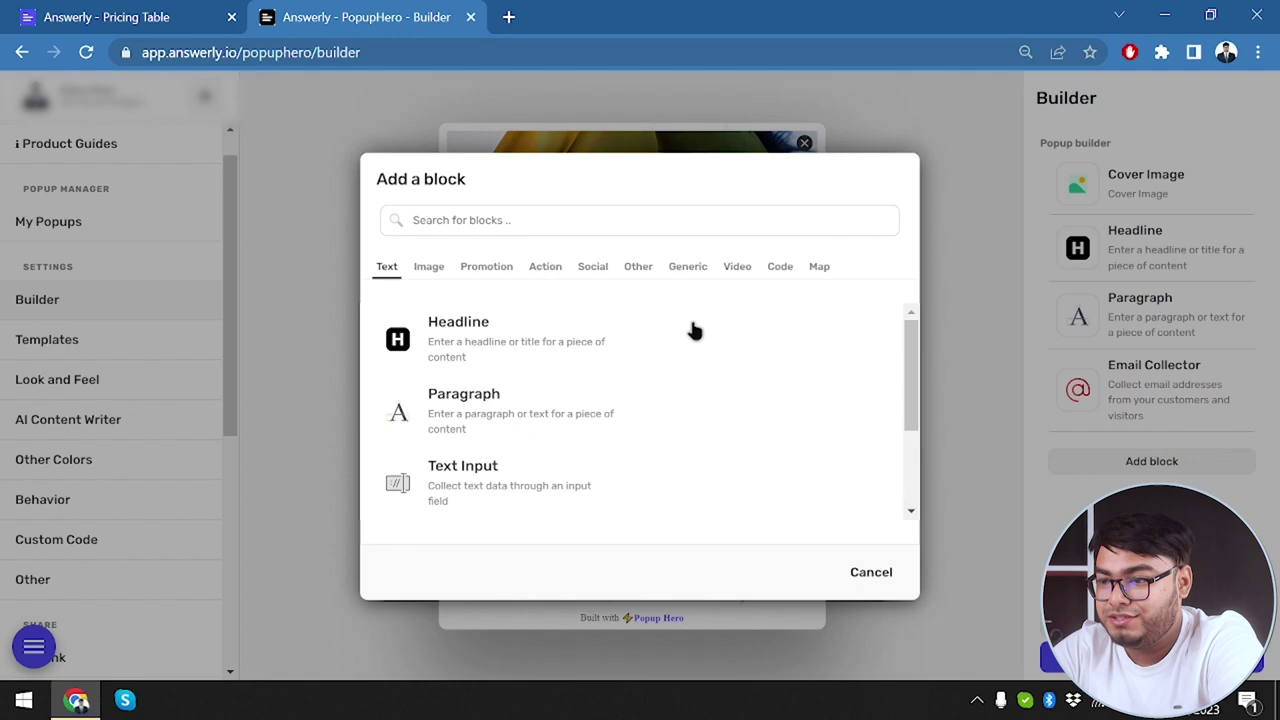
{"action": "left_click", "coordinate": [540, 276]}
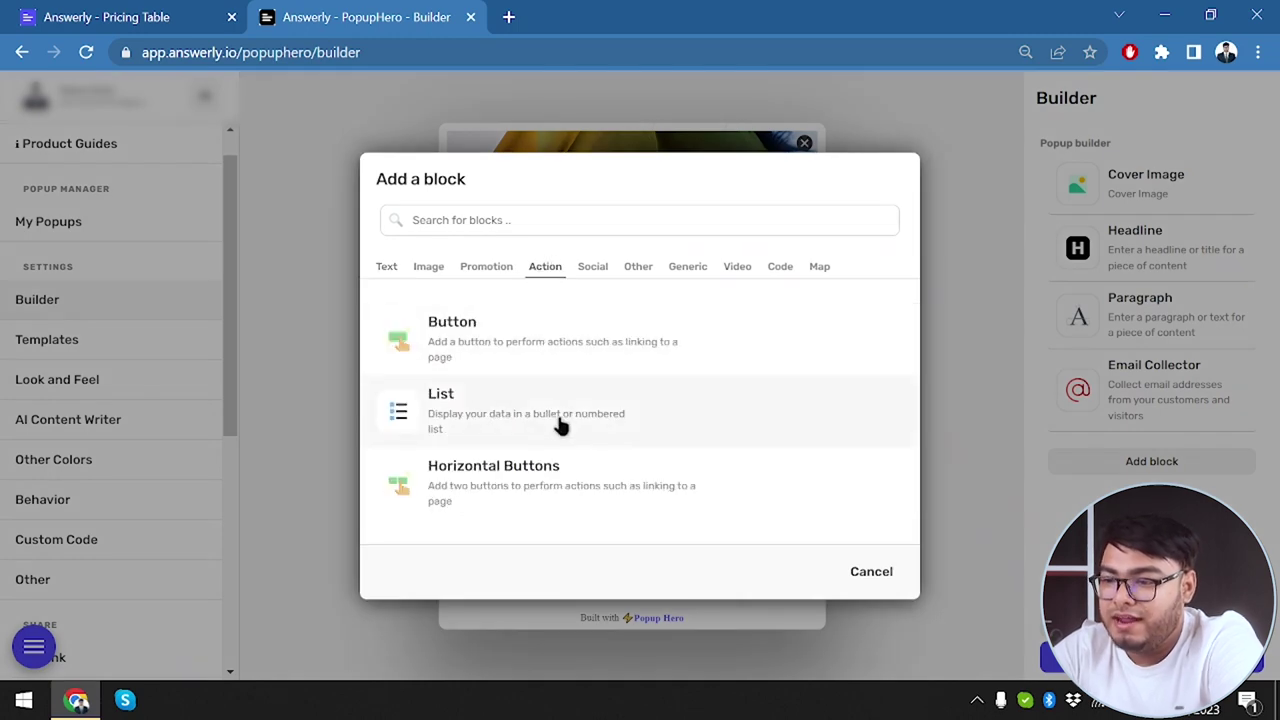
{"action": "left_click", "coordinate": [457, 512]}
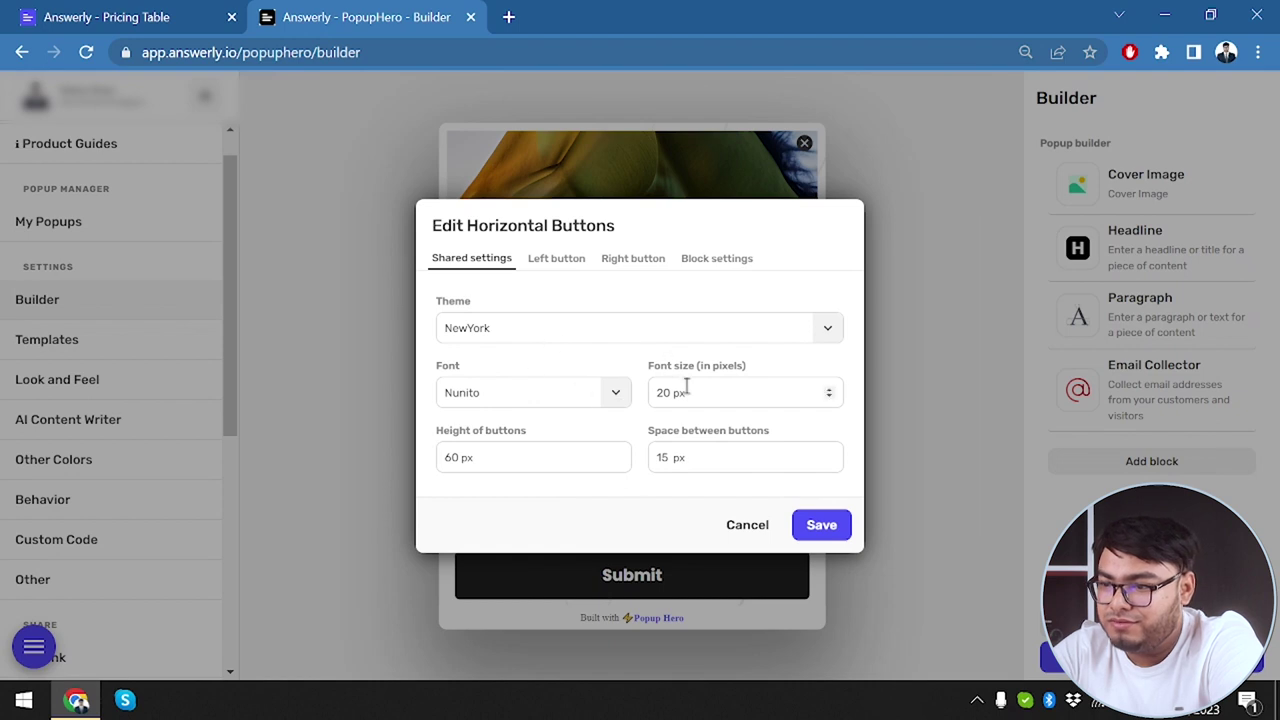
{"action": "left_click", "coordinate": [557, 260]}
{"action": "left_click", "coordinate": [625, 305]}
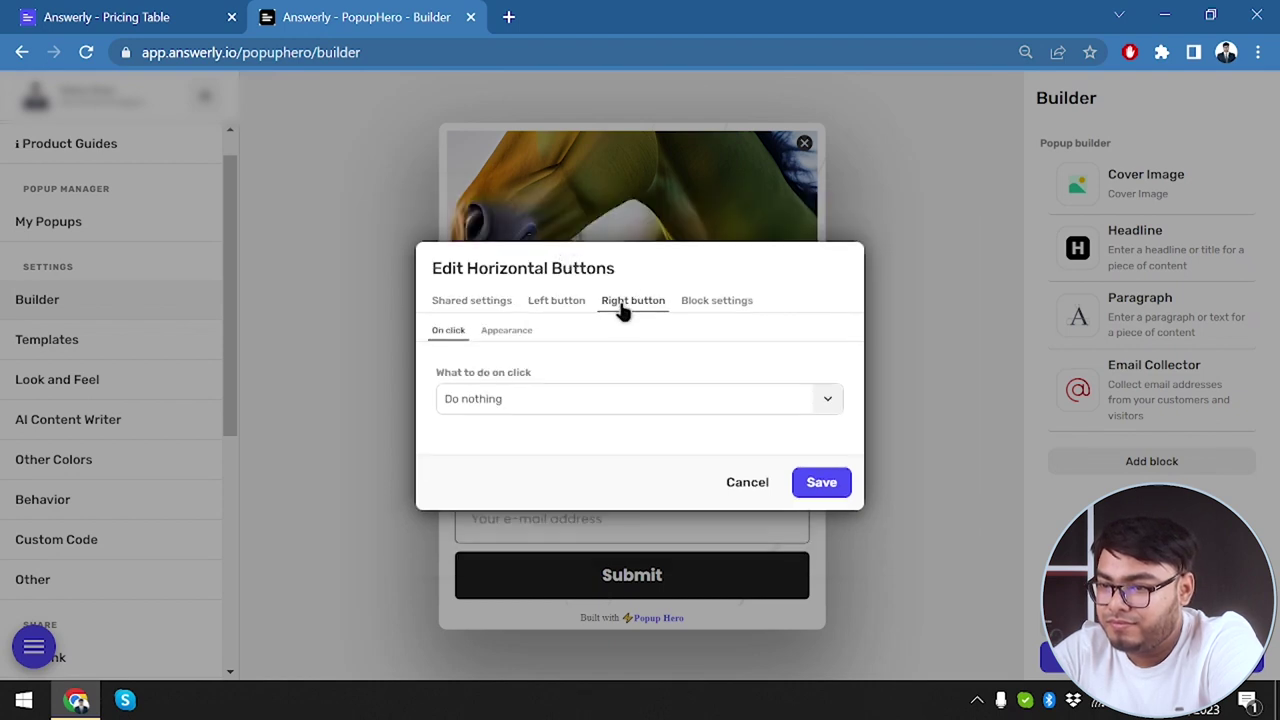
{"action": "left_click_drag", "start_coordinate": [447, 303], "coordinate": [467, 303]}
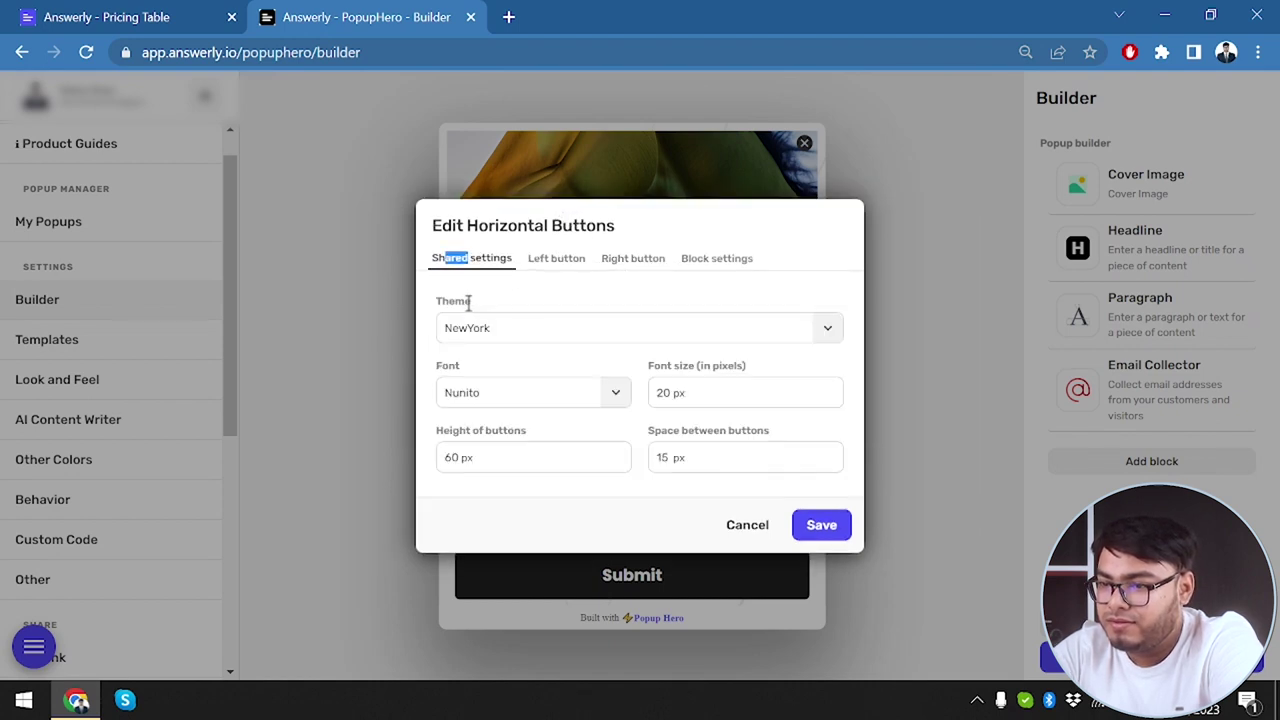
{"action": "left_click", "coordinate": [829, 533]}
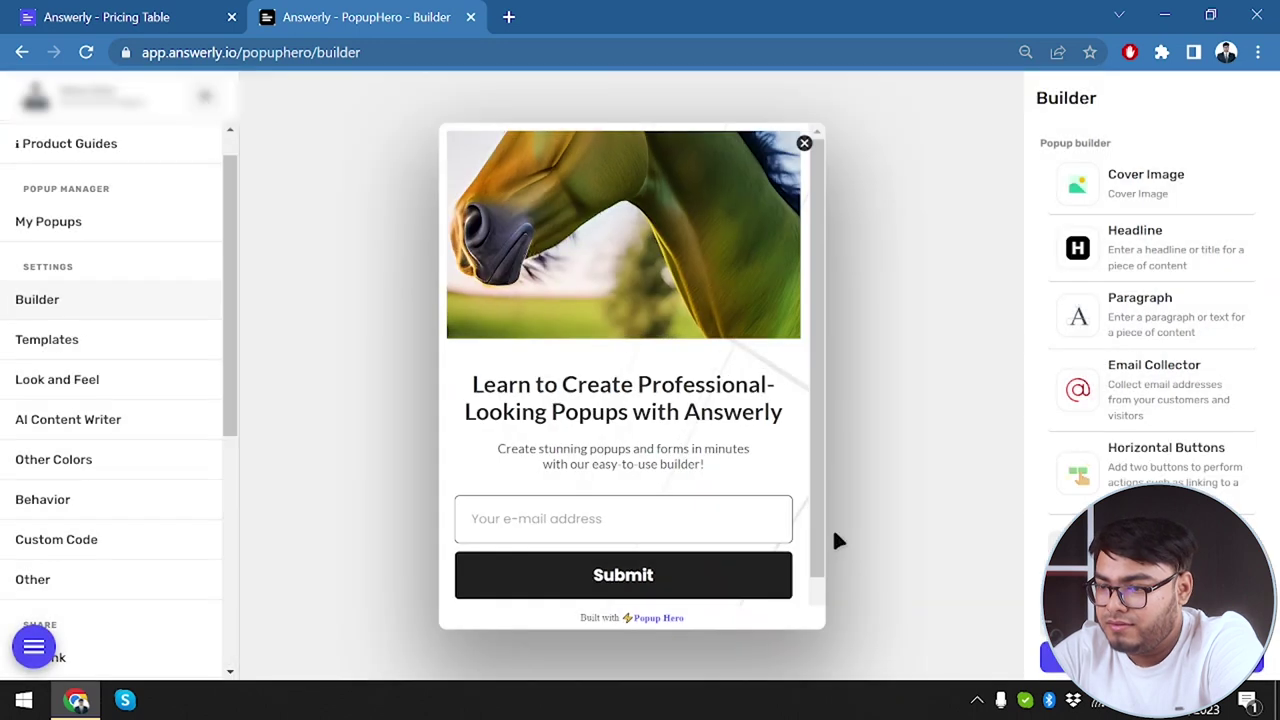
Step: Check the two side-by-side buttons in the popup preview and delete the Horizontal Buttons block
{"action": "scroll", "coordinate": [697, 501], "scroll_direction": "down", "scroll_amount": 1}
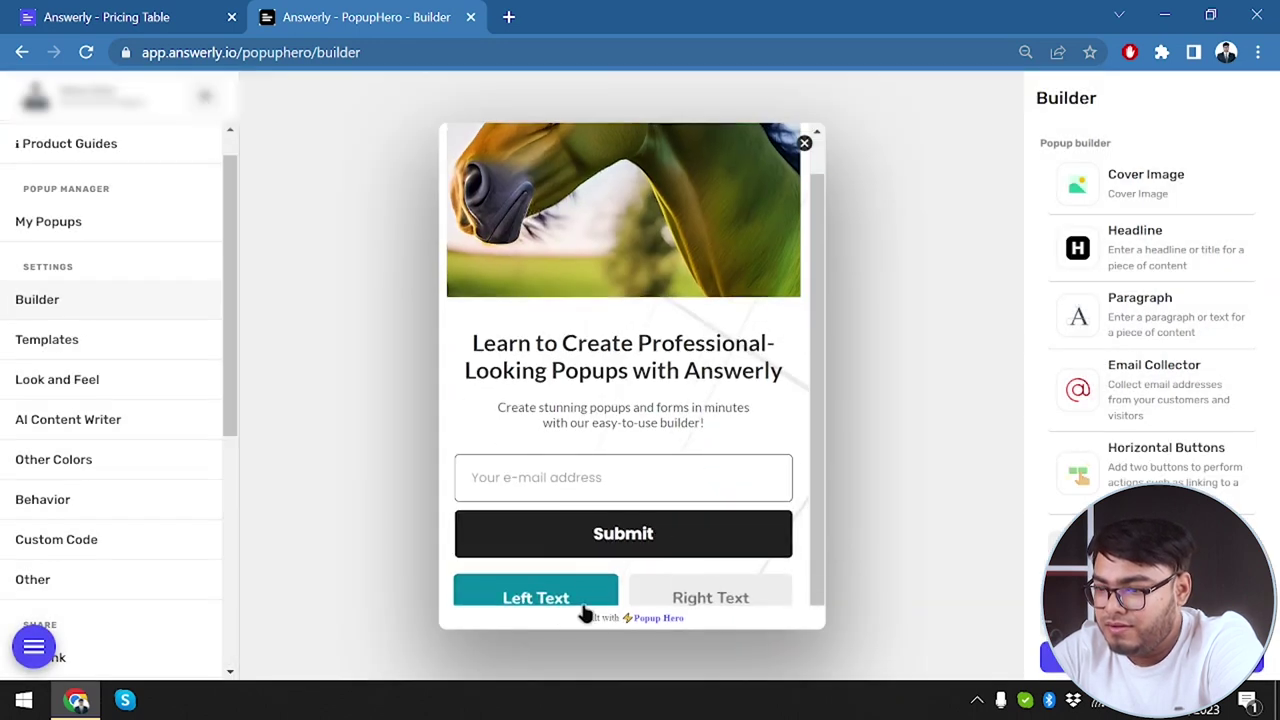
{"action": "mouse_move", "coordinate": [1244, 445]}
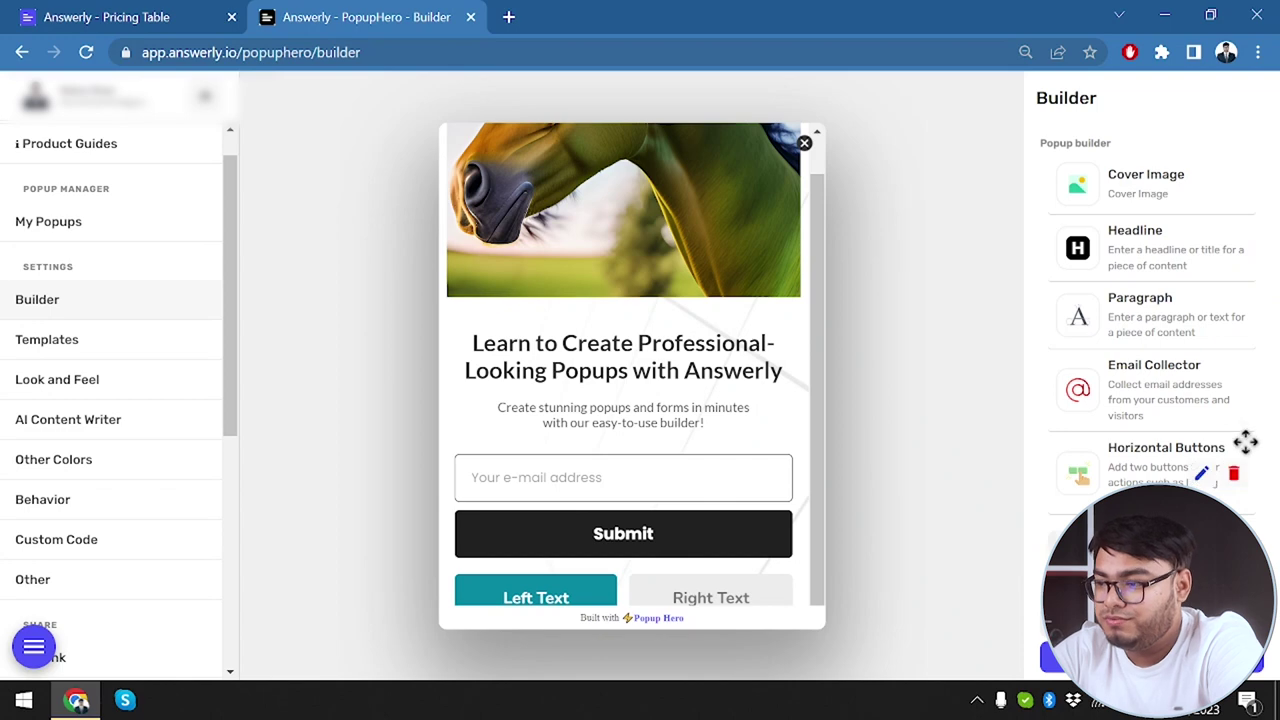
{"action": "left_click", "coordinate": [1233, 476]}
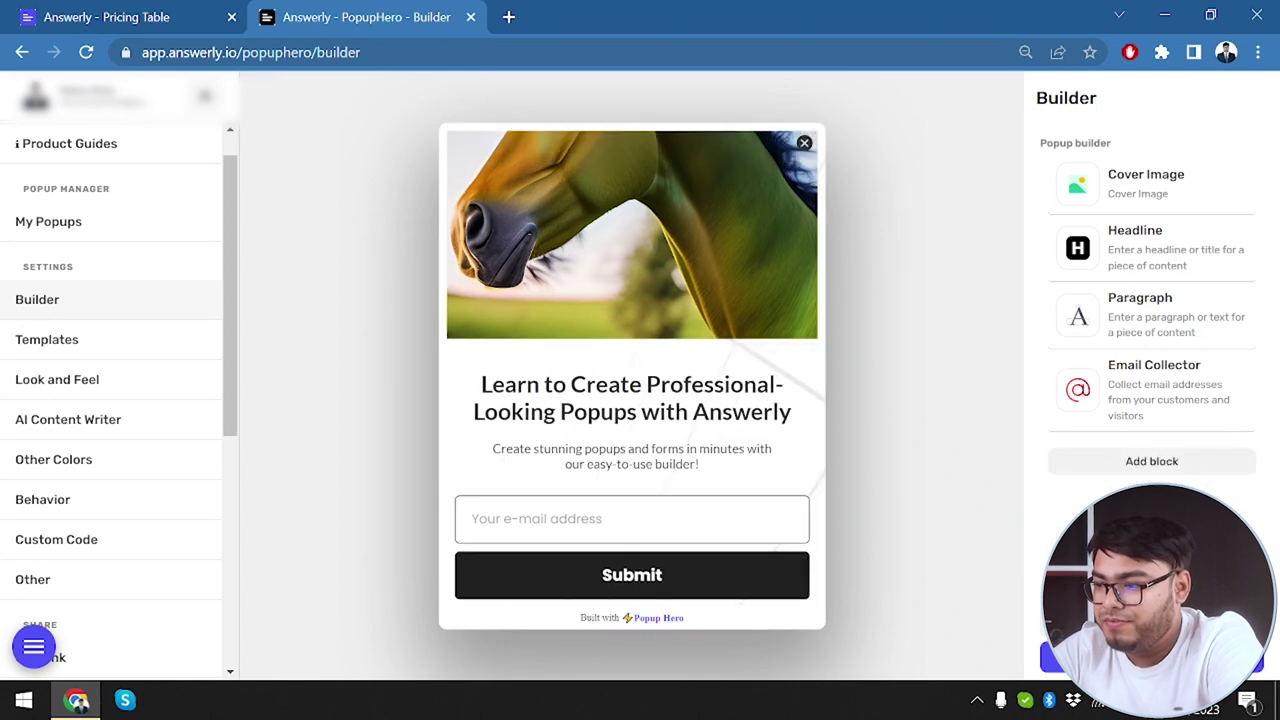
Step: Examine the blocks available in the Social, Other, Promotion, Generic, Video, Code and Map categories without adding one
{"action": "left_click", "coordinate": [1137, 468]}
{"action": "left_click", "coordinate": [585, 272]}
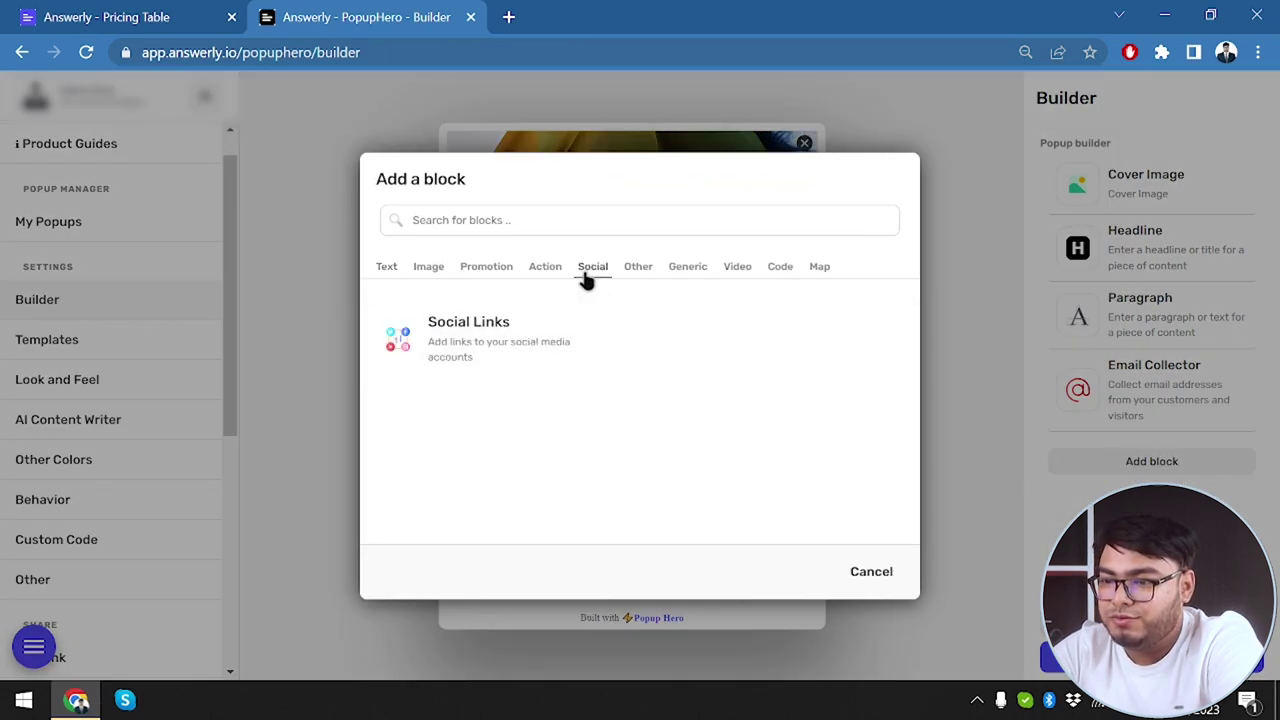
{"action": "left_click", "coordinate": [640, 272]}
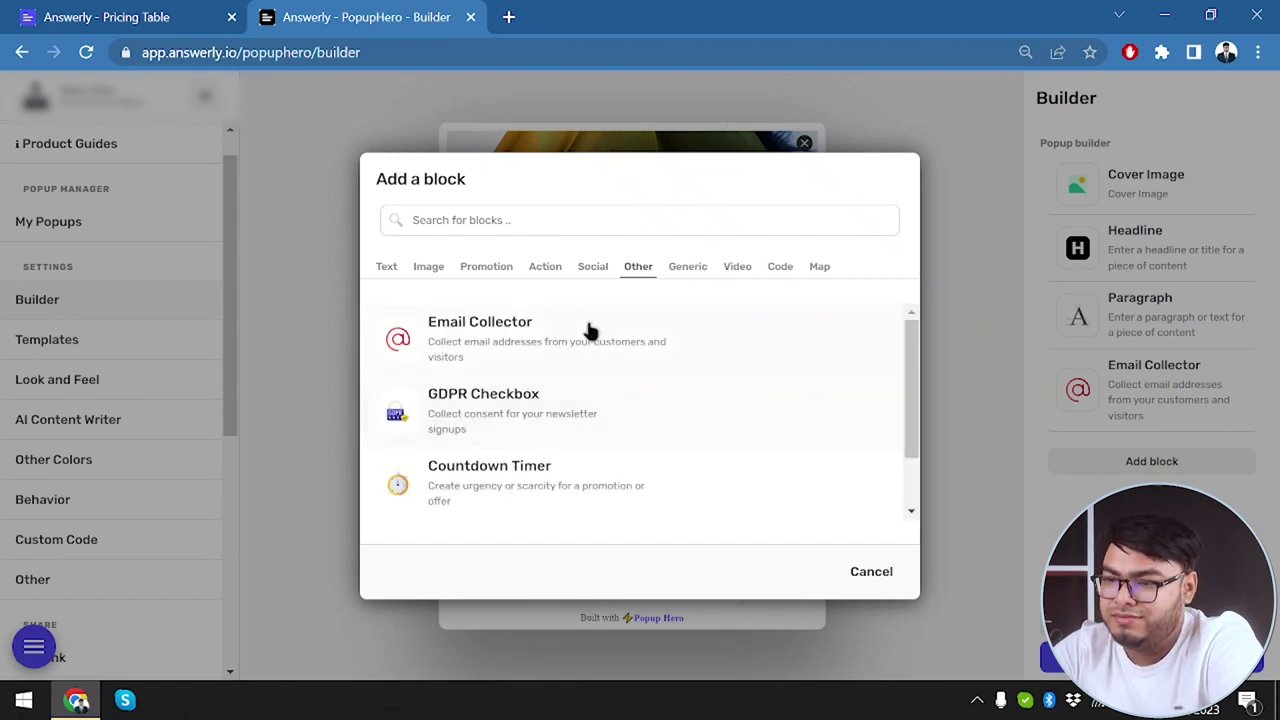
{"action": "left_click", "coordinate": [500, 268]}
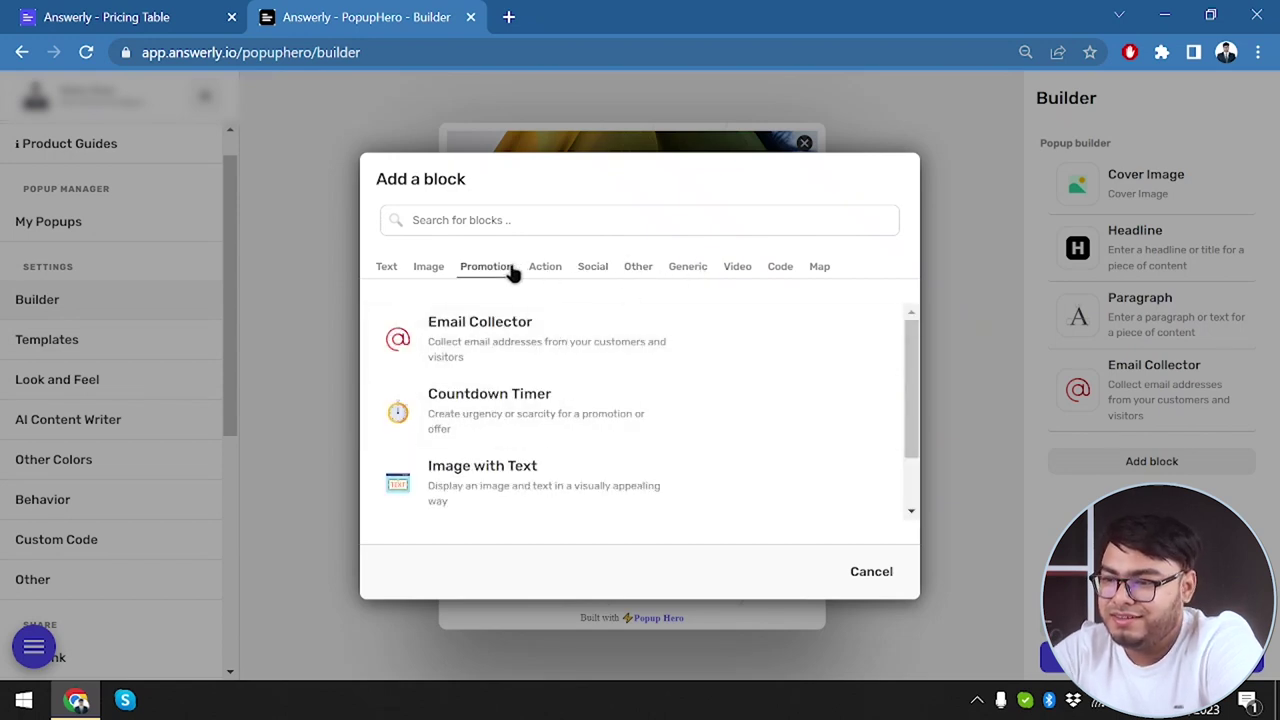
{"action": "left_click", "coordinate": [636, 270]}
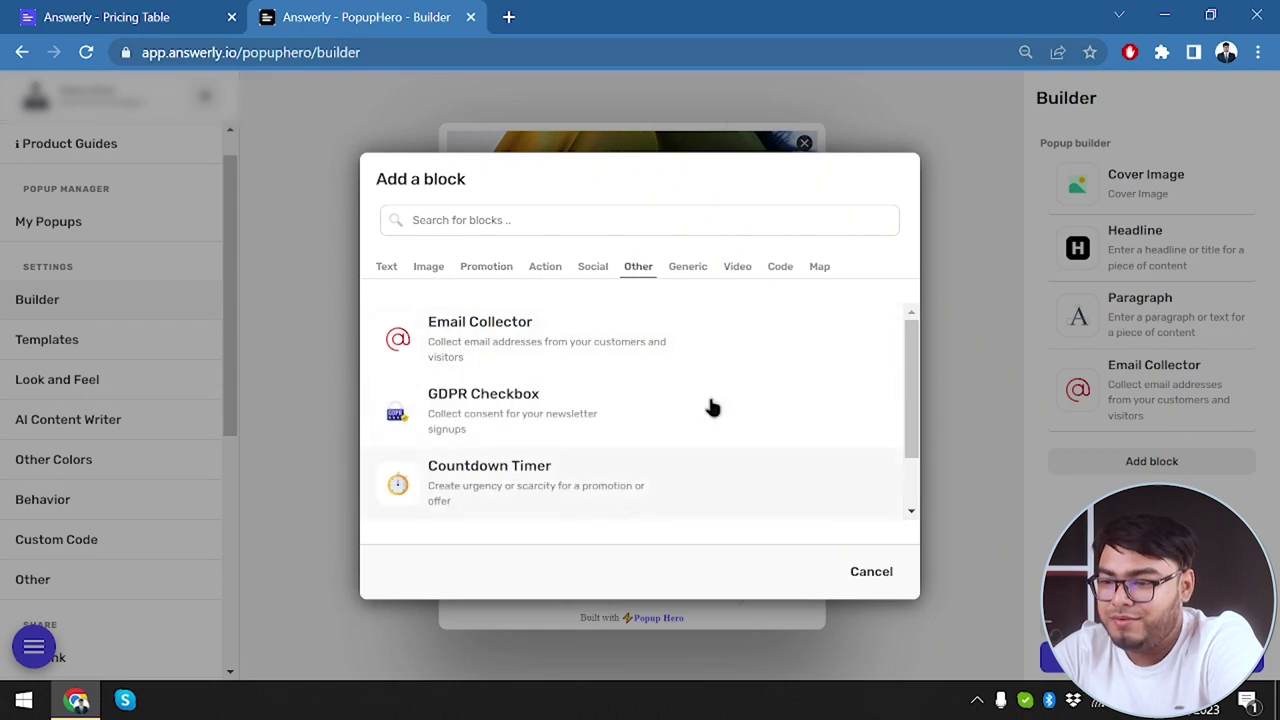
{"action": "left_click", "coordinate": [677, 268]}
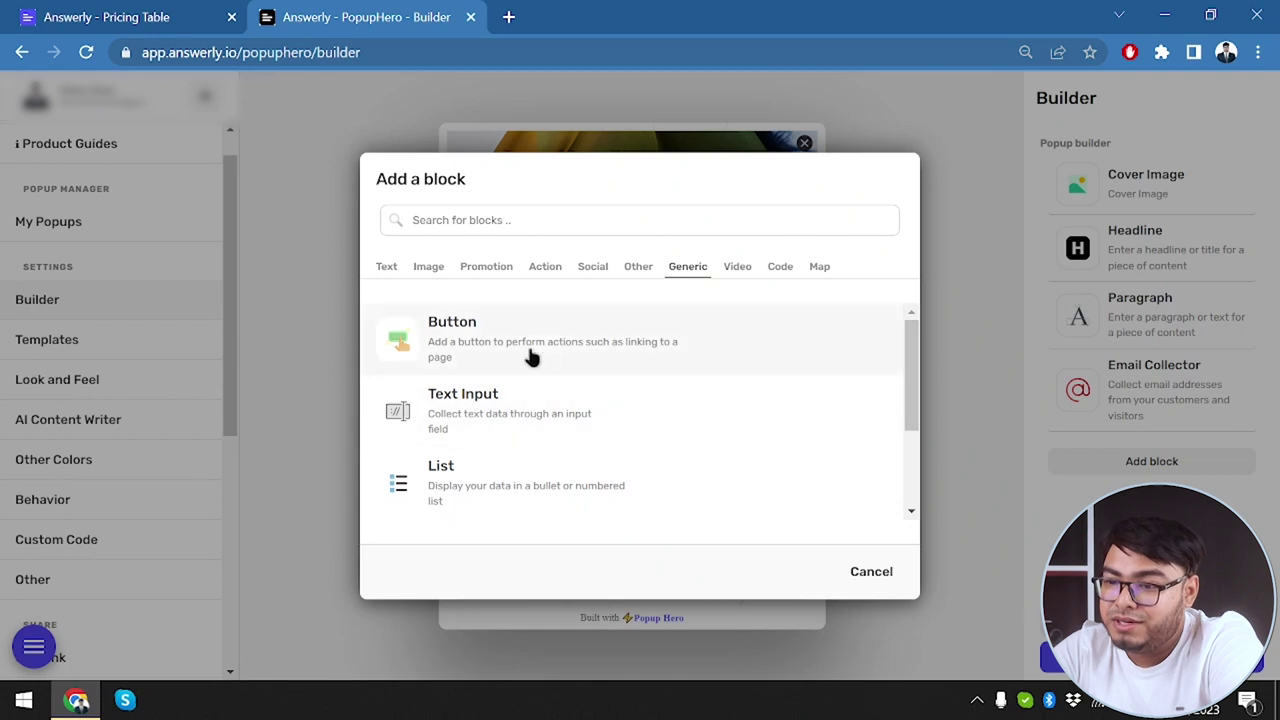
{"action": "left_click", "coordinate": [740, 272]}
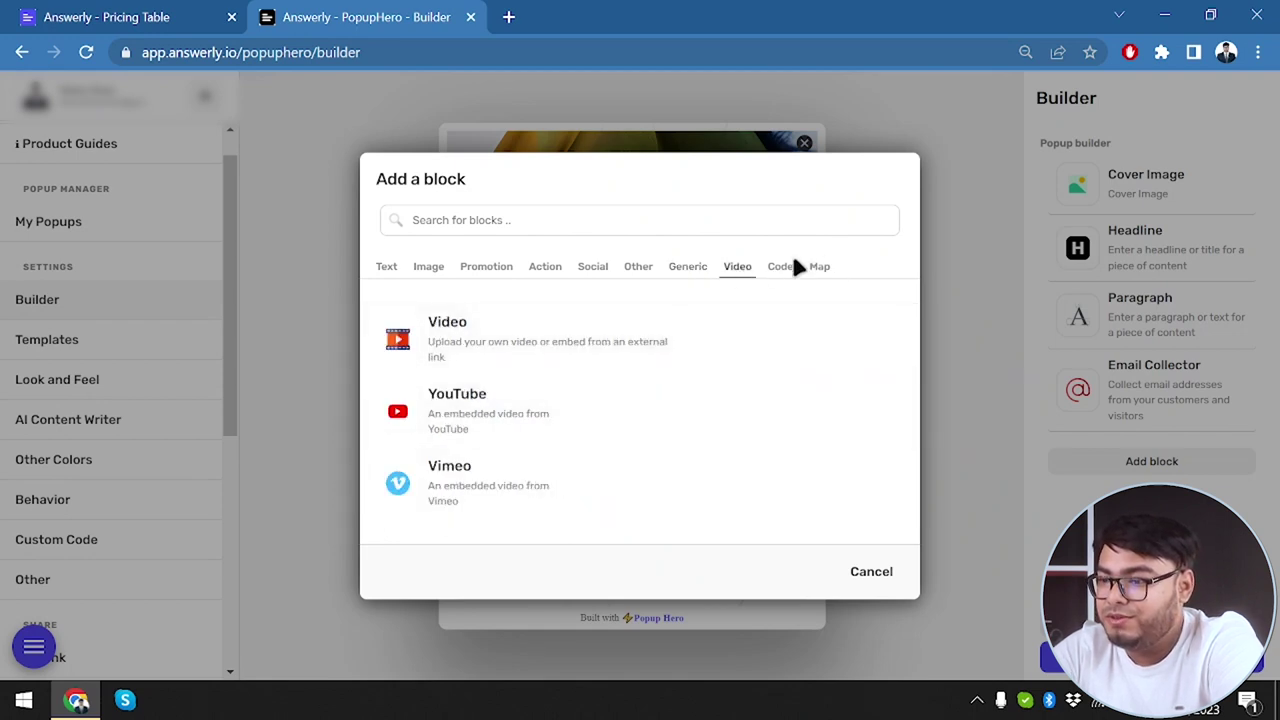
{"action": "left_click", "coordinate": [781, 272]}
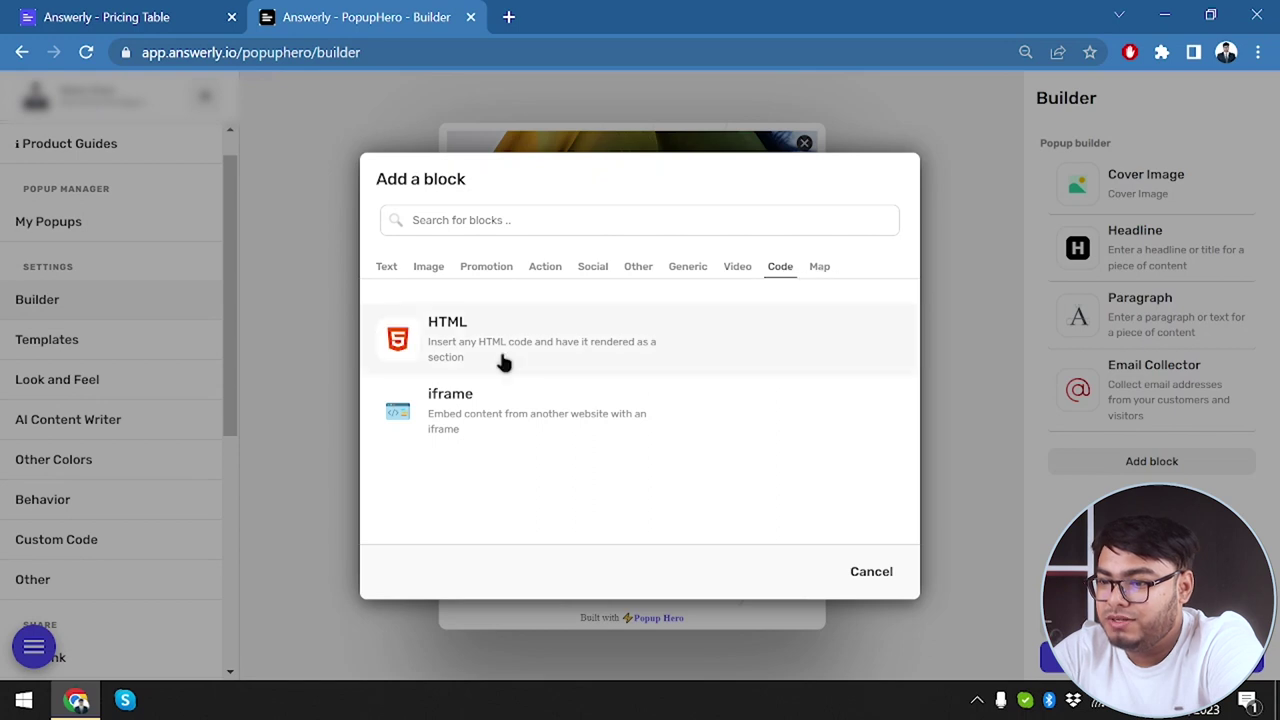
{"action": "left_click", "coordinate": [824, 269]}
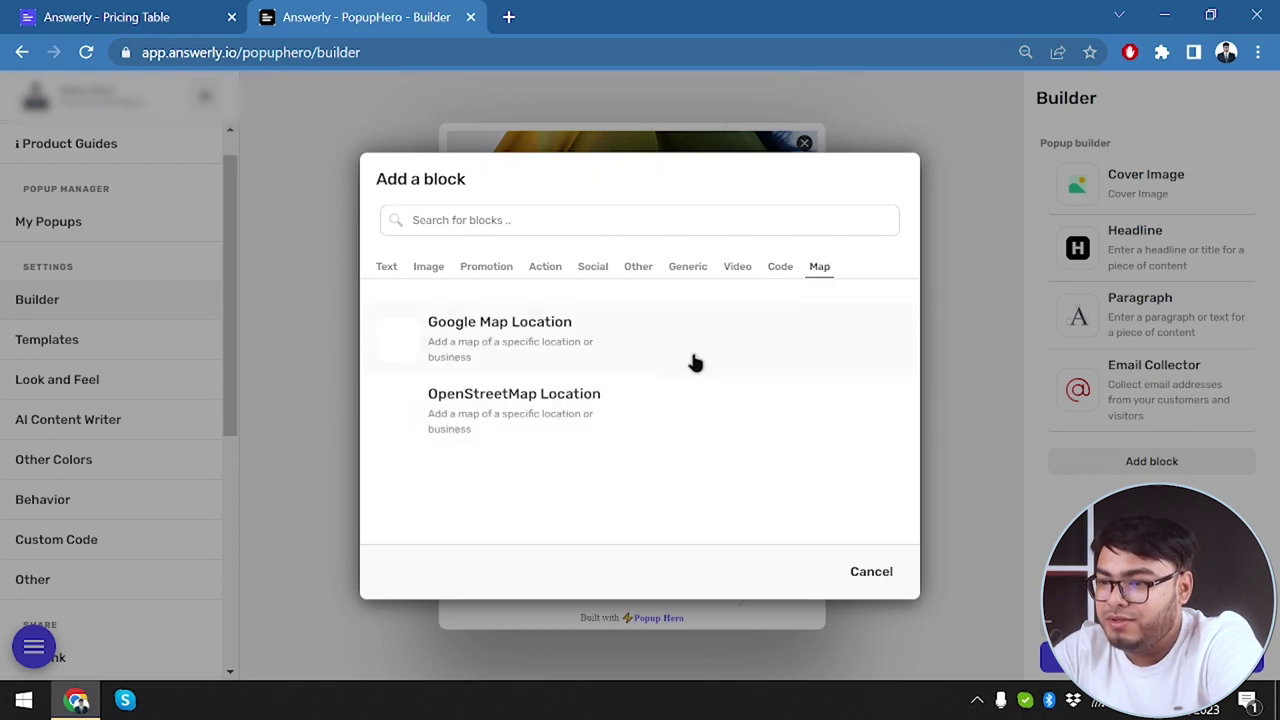
{"action": "left_click", "coordinate": [871, 573]}
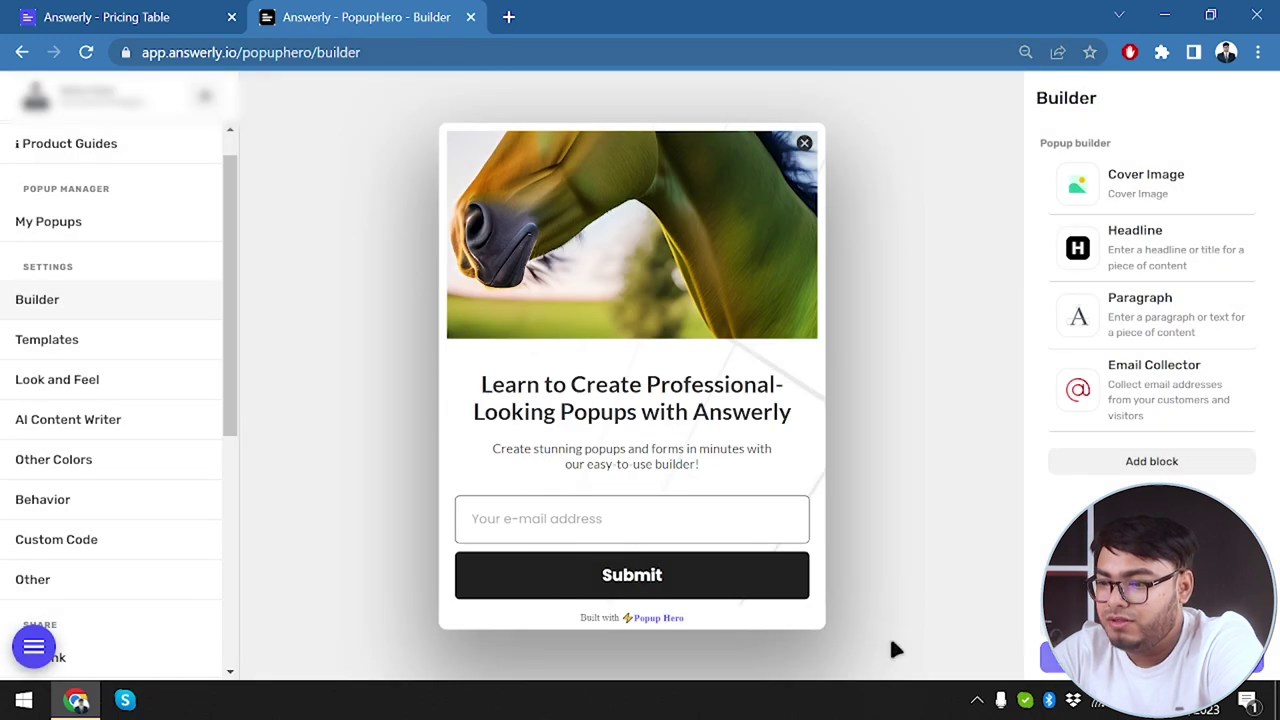
Step: Try the "Earrings you will love!" template, but apply and save the "Get 20% off your first order" template with the orange slices instead
{"action": "left_click", "coordinate": [54, 352]}
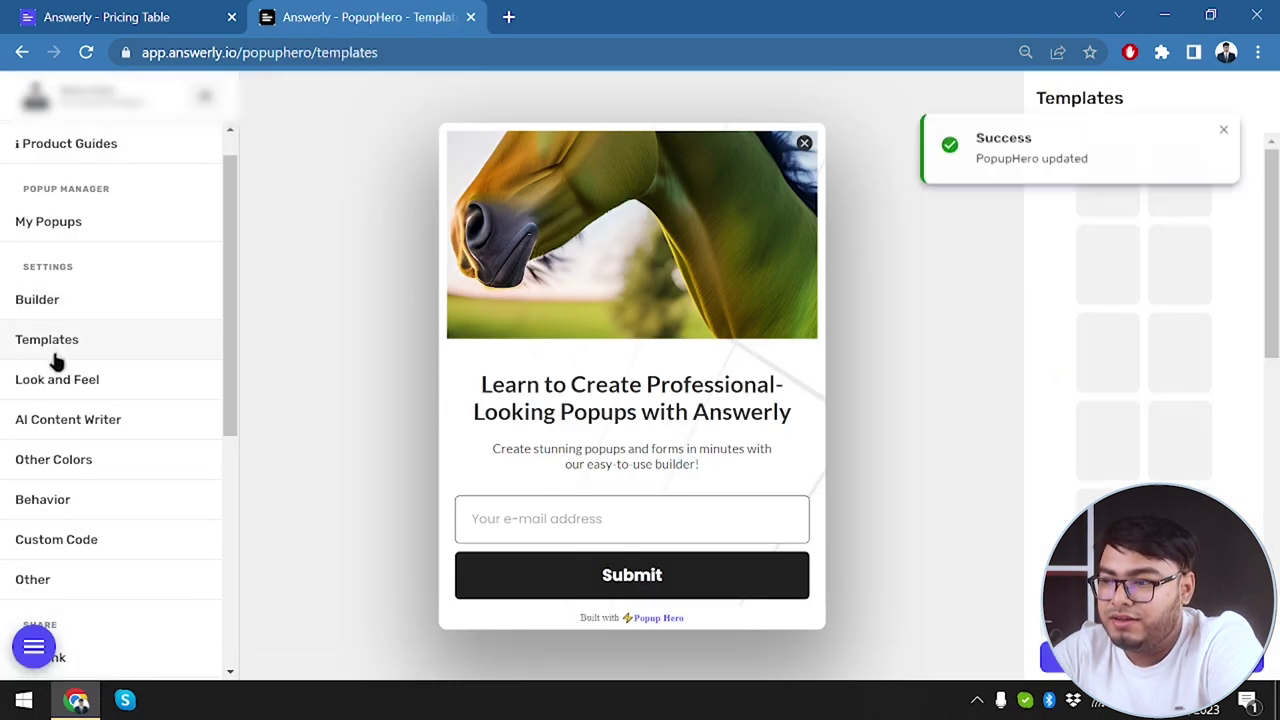
{"action": "left_click", "coordinate": [1222, 134]}
{"action": "scroll", "coordinate": [1160, 420], "scroll_direction": "down", "scroll_amount": 3}
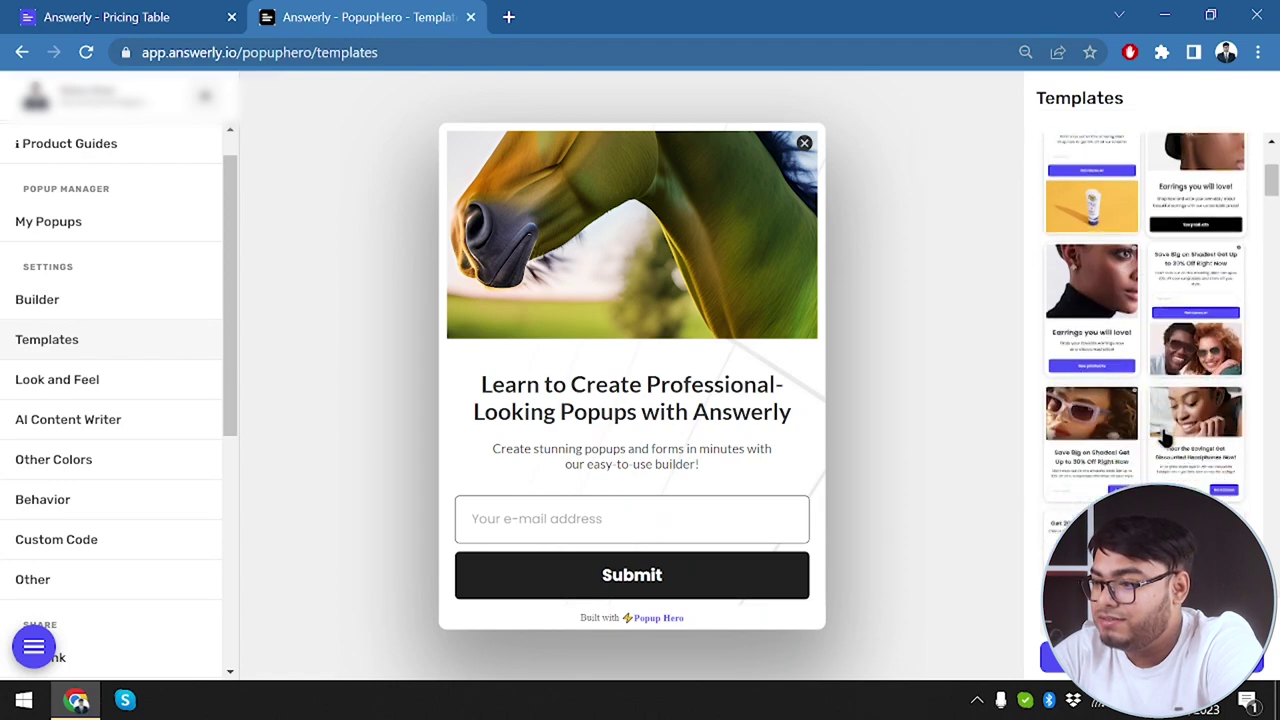
{"action": "scroll", "coordinate": [1165, 437], "scroll_direction": "down", "scroll_amount": 1}
{"action": "left_click", "coordinate": [1089, 257]}
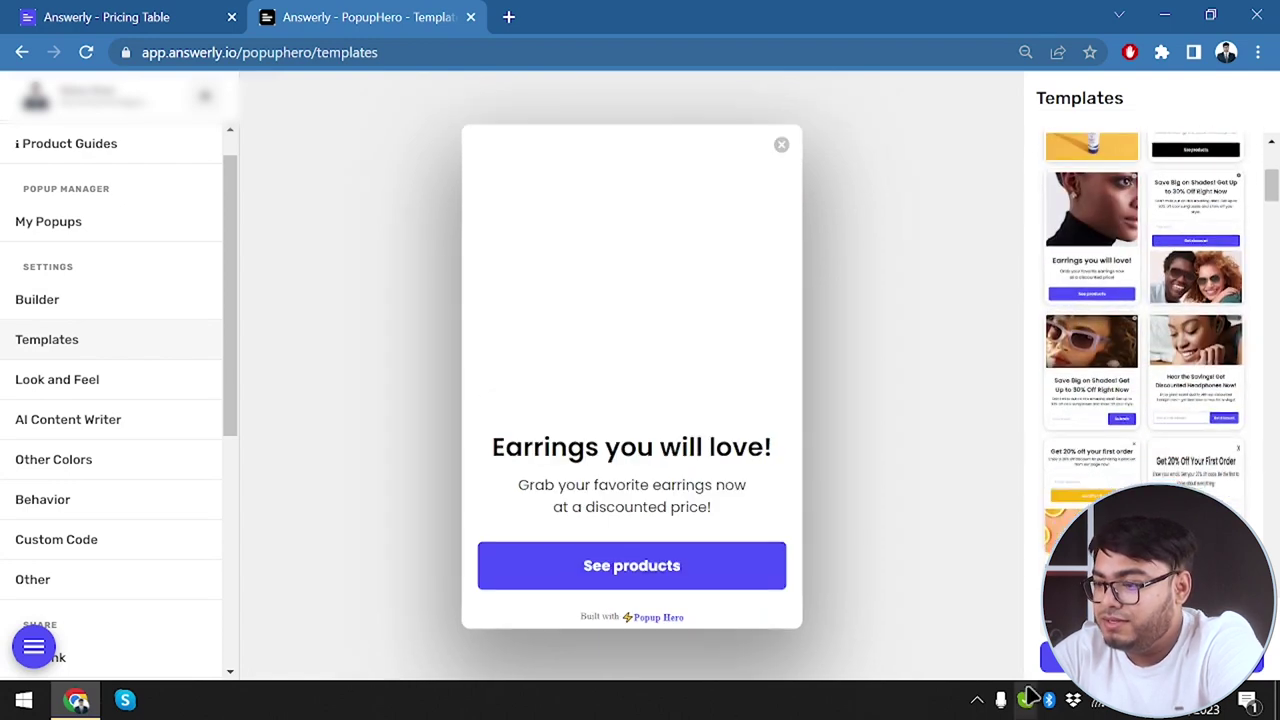
{"action": "scroll", "coordinate": [1091, 400], "scroll_direction": "down", "scroll_amount": 2}
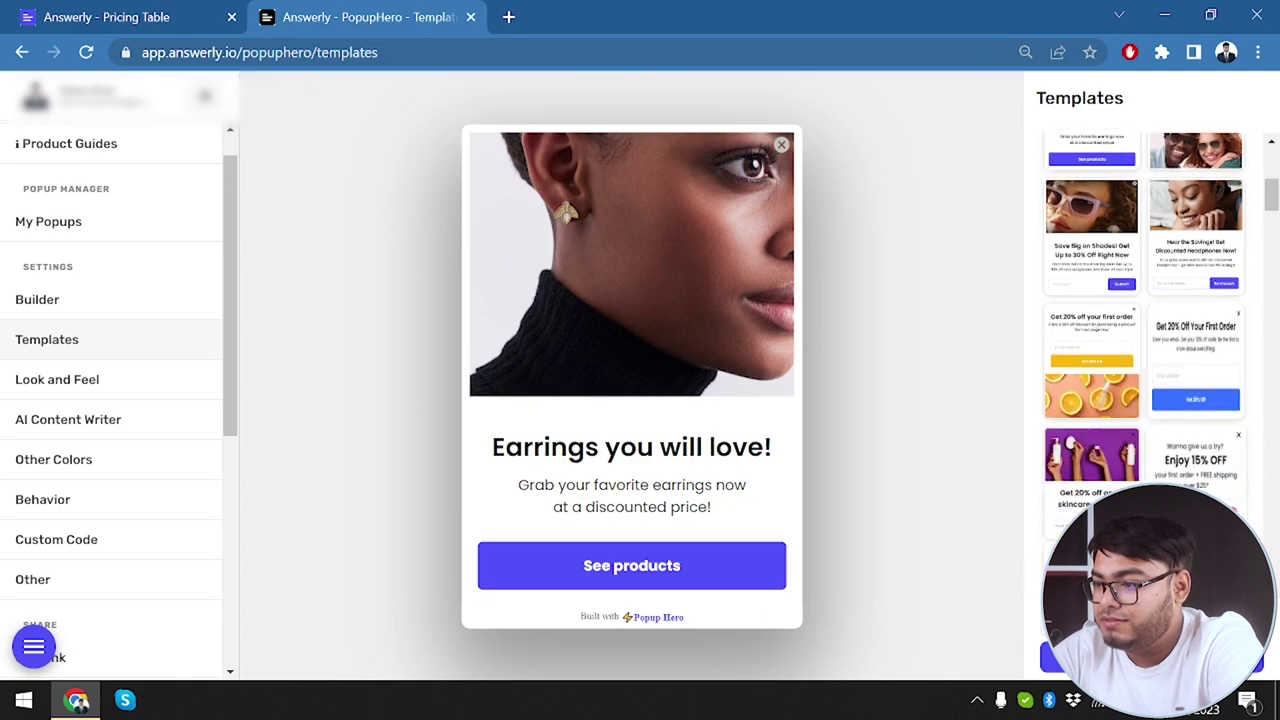
{"action": "left_click", "coordinate": [1091, 385]}
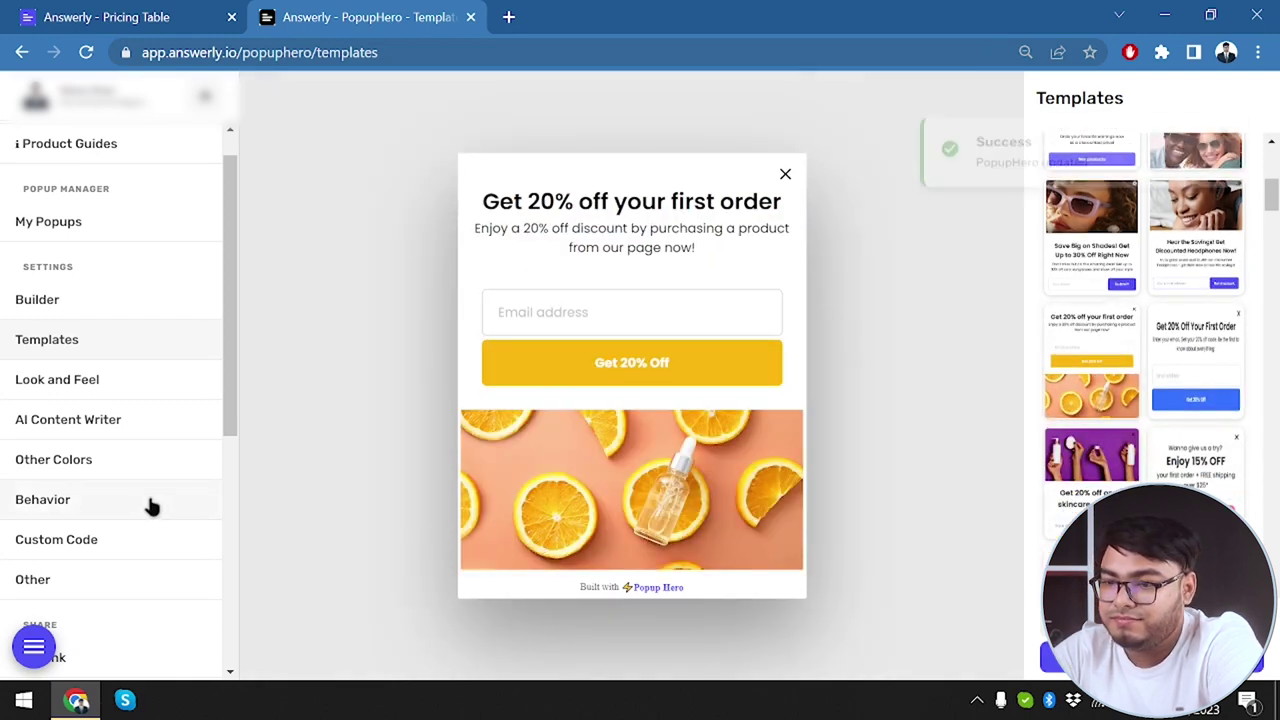
Step: Upload the businessman photo from Downloads as the popup's background image in the Look and Feel settings
{"action": "left_click", "coordinate": [86, 380]}
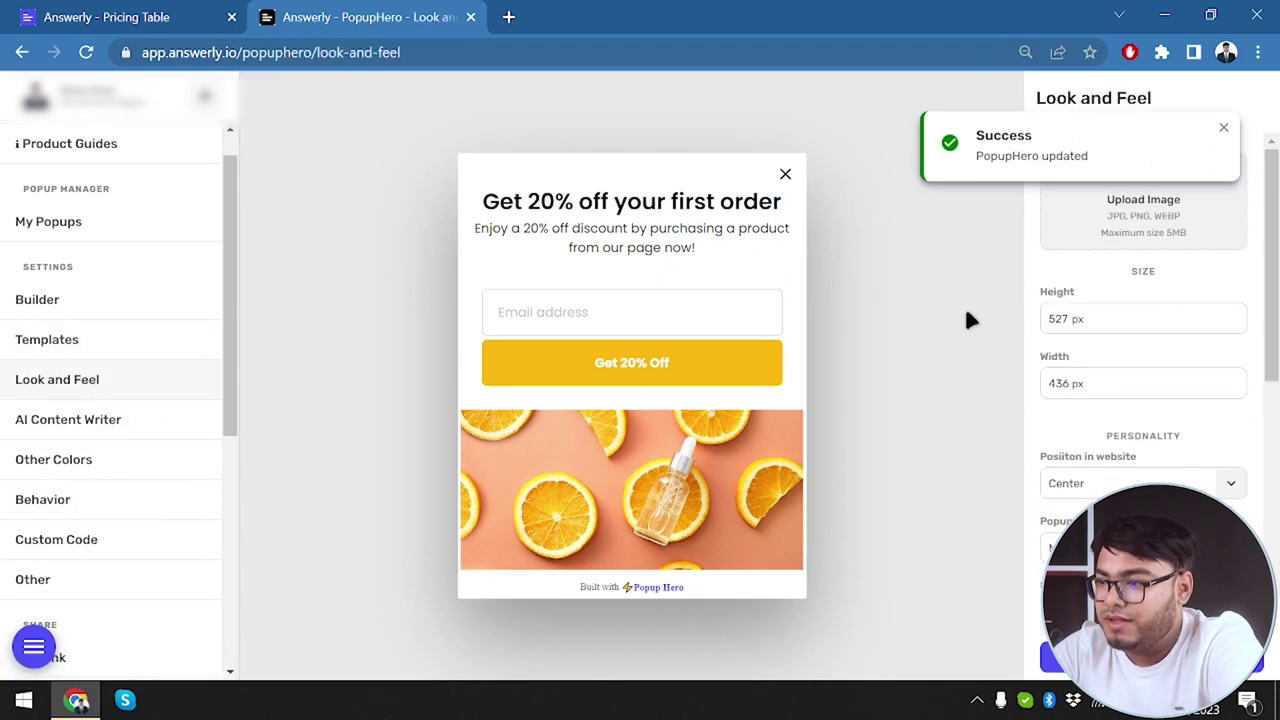
{"action": "left_click", "coordinate": [1222, 130]}
{"action": "left_click", "coordinate": [1145, 196]}
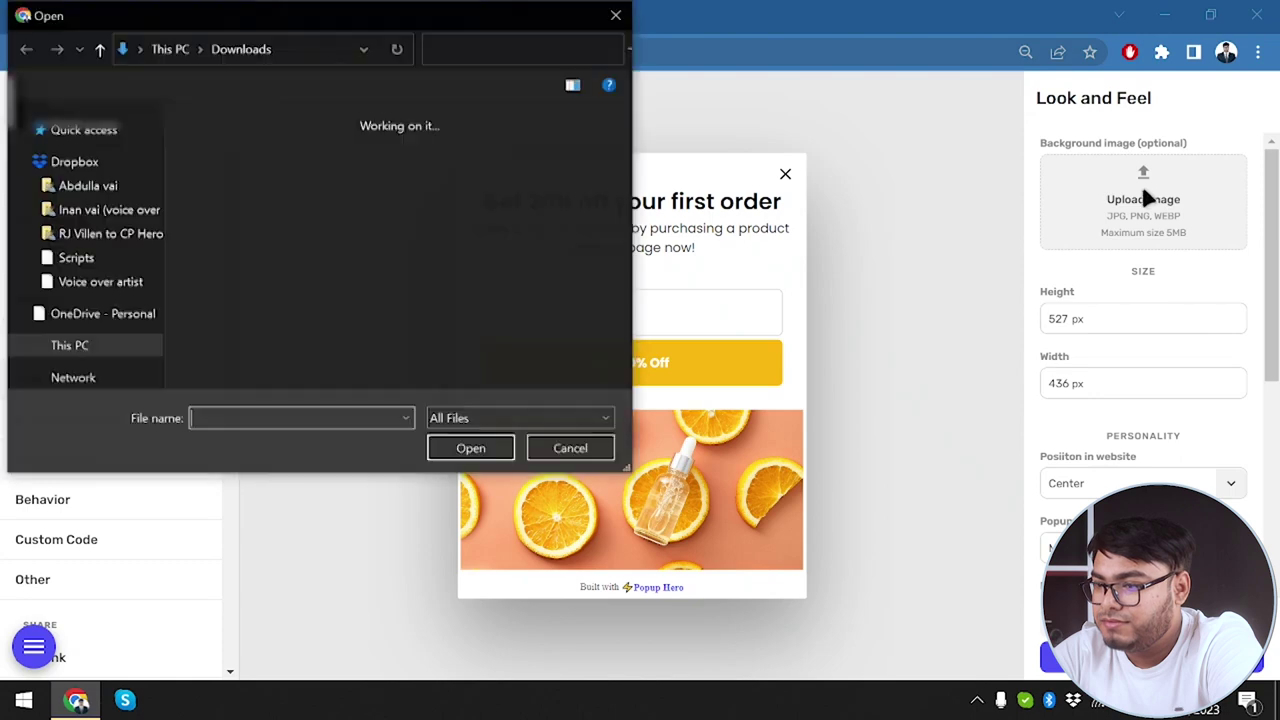
{"action": "scroll", "coordinate": [443, 246], "scroll_direction": "down", "scroll_amount": 2}
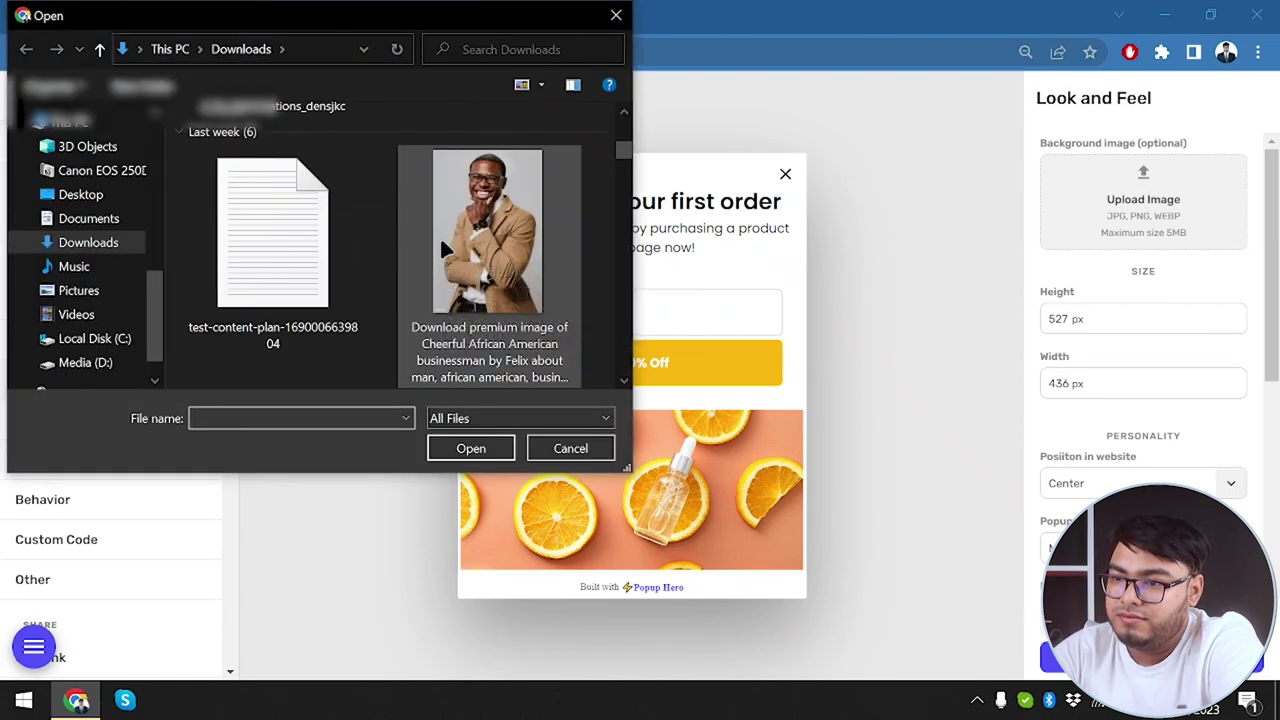
{"action": "double_click", "coordinate": [443, 248]}
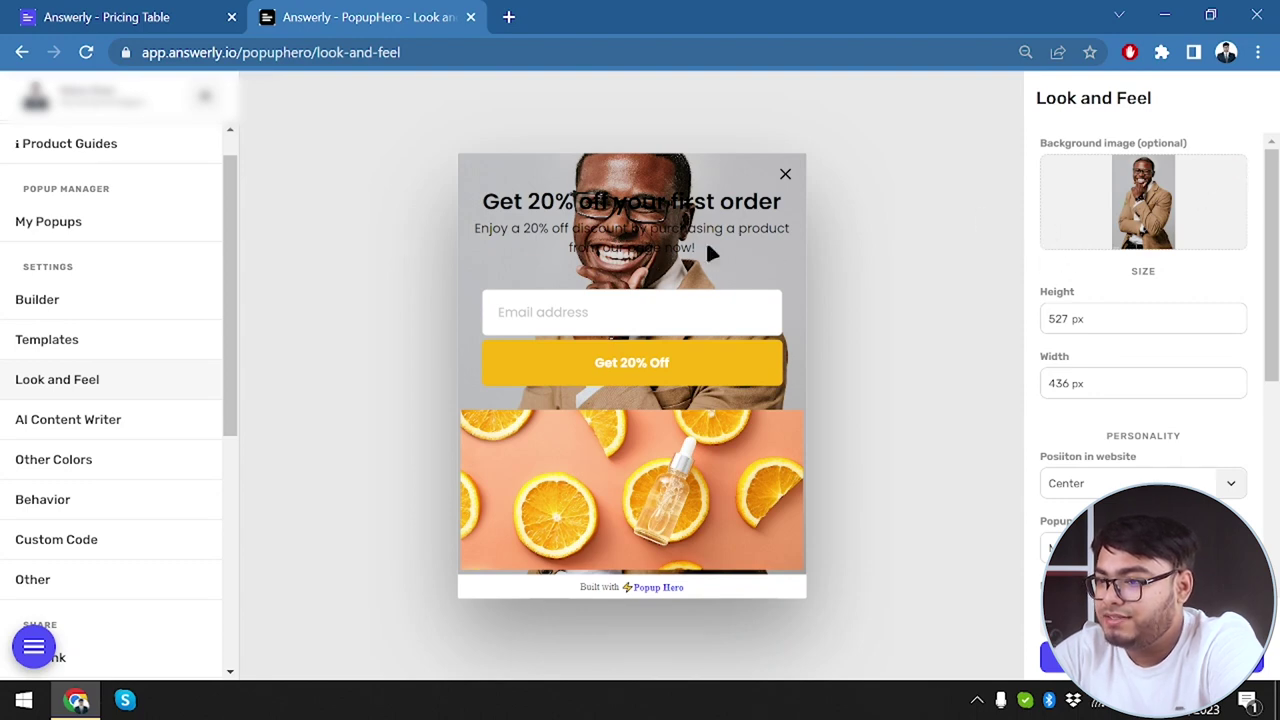
Step: Try several close icon styles in the Look and Feel settings and choose the X in a square box
{"action": "scroll", "coordinate": [1120, 340], "scroll_direction": "down", "scroll_amount": 5}
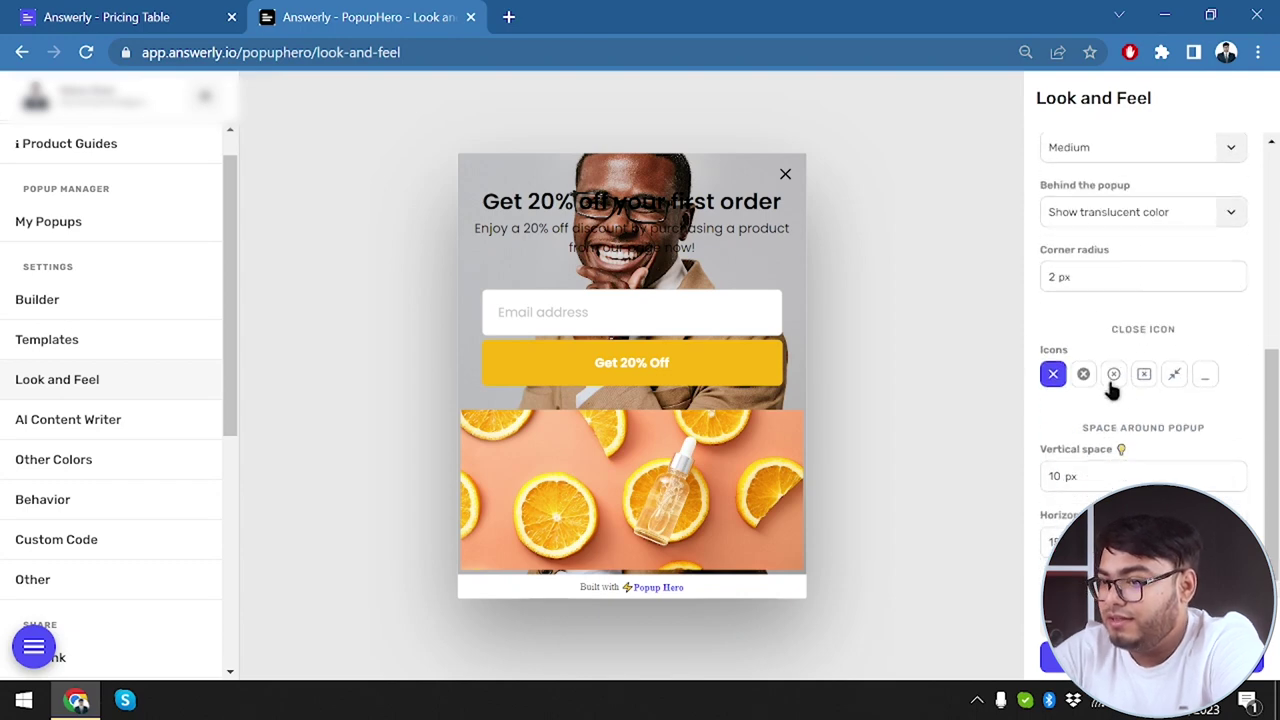
{"action": "scroll", "coordinate": [1112, 388], "scroll_direction": "up", "scroll_amount": 3}
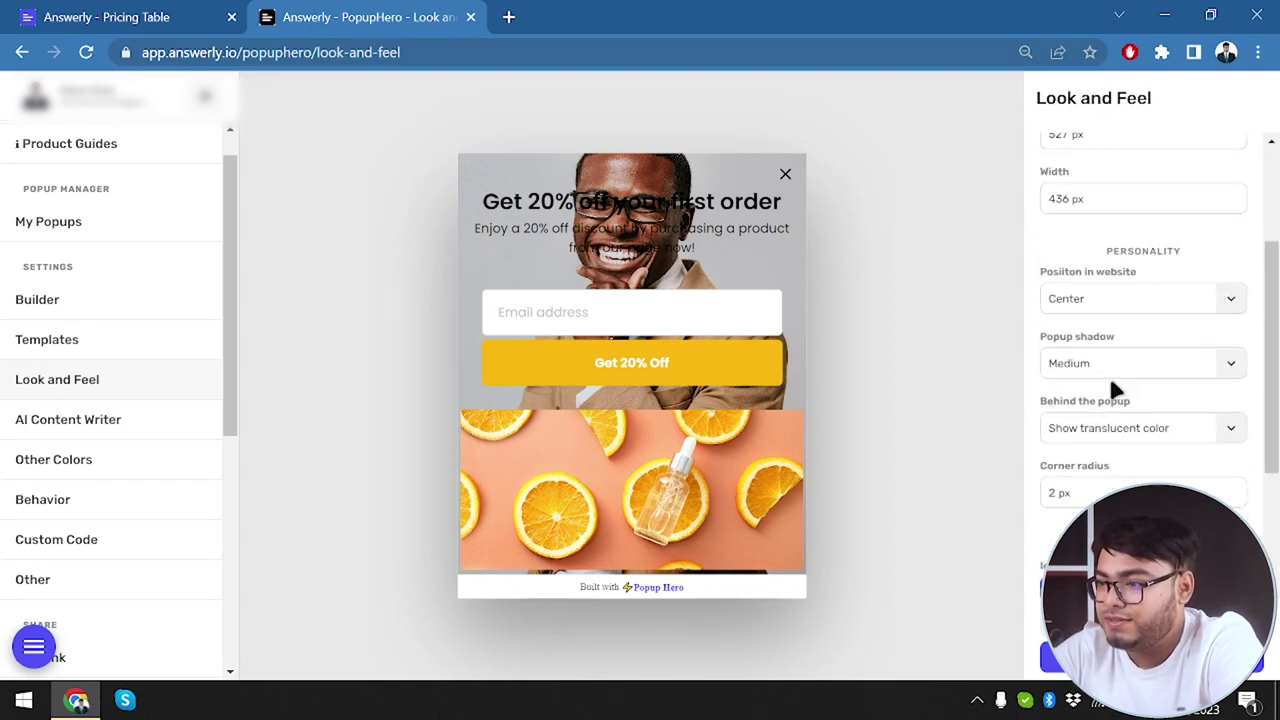
{"action": "scroll", "coordinate": [1110, 375], "scroll_direction": "up", "scroll_amount": 2}
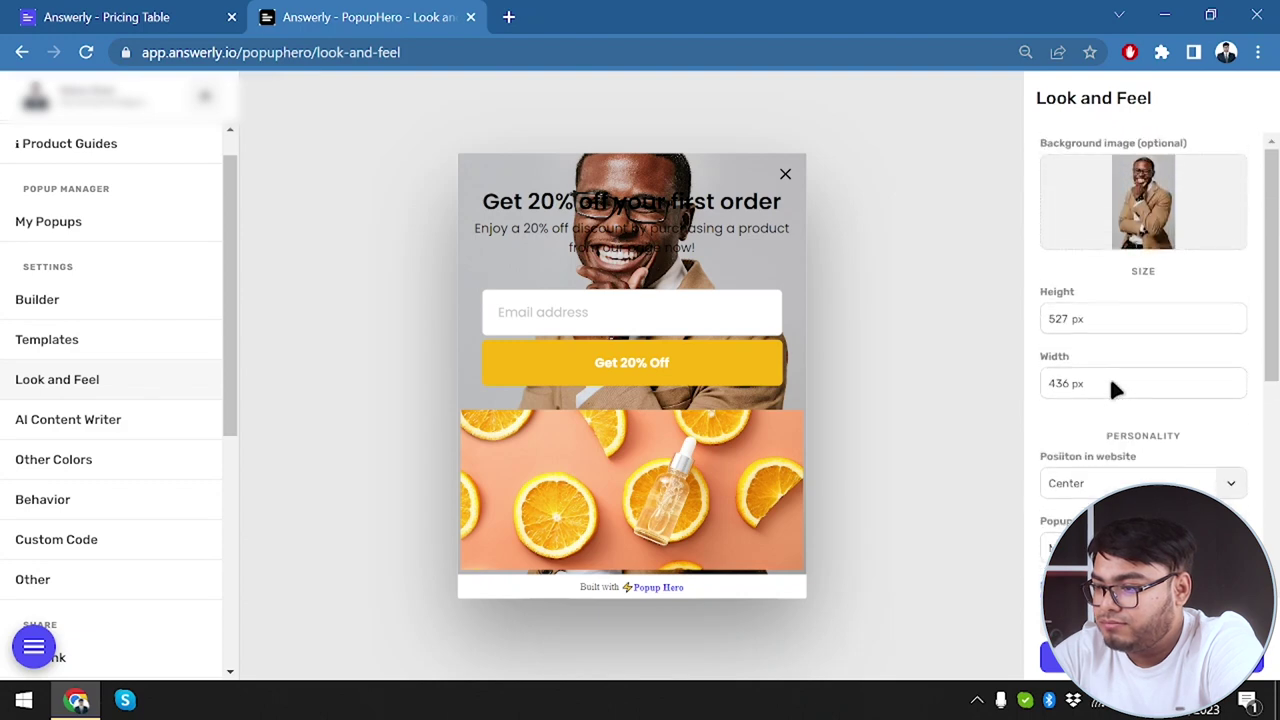
{"action": "scroll", "coordinate": [1111, 385], "scroll_direction": "down", "scroll_amount": 5}
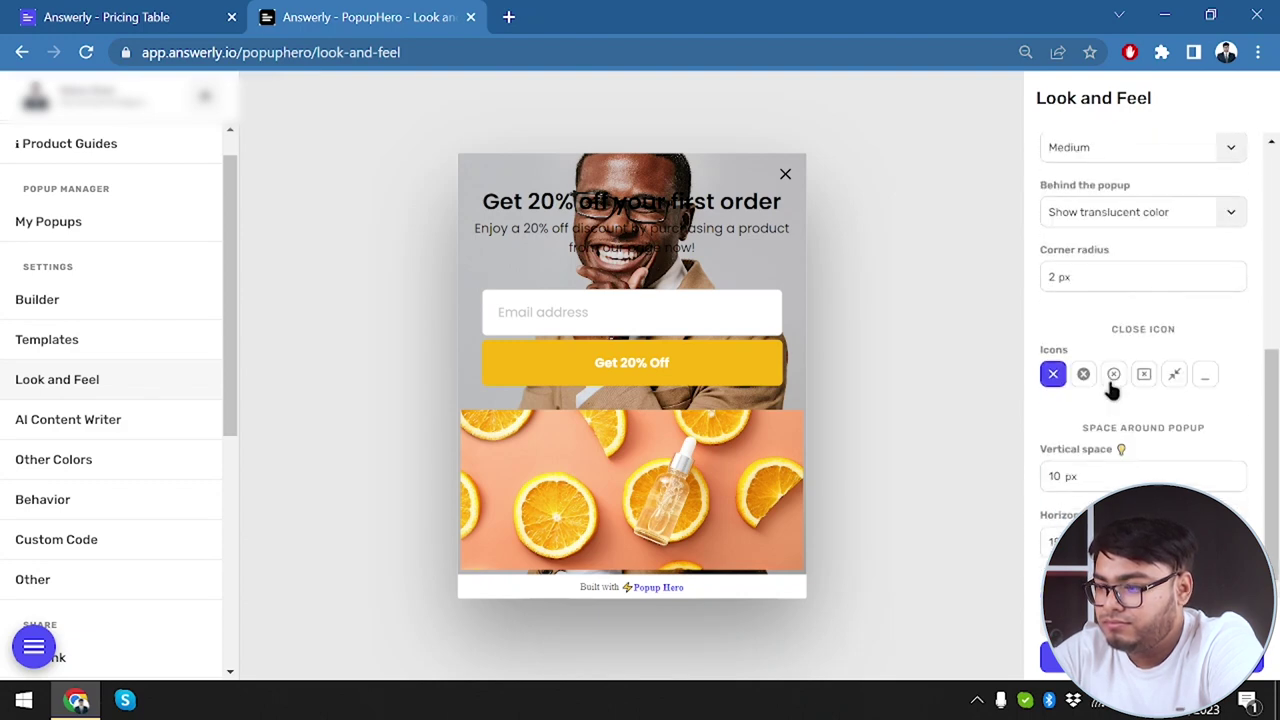
{"action": "scroll", "coordinate": [1112, 388], "scroll_direction": "up", "scroll_amount": 1}
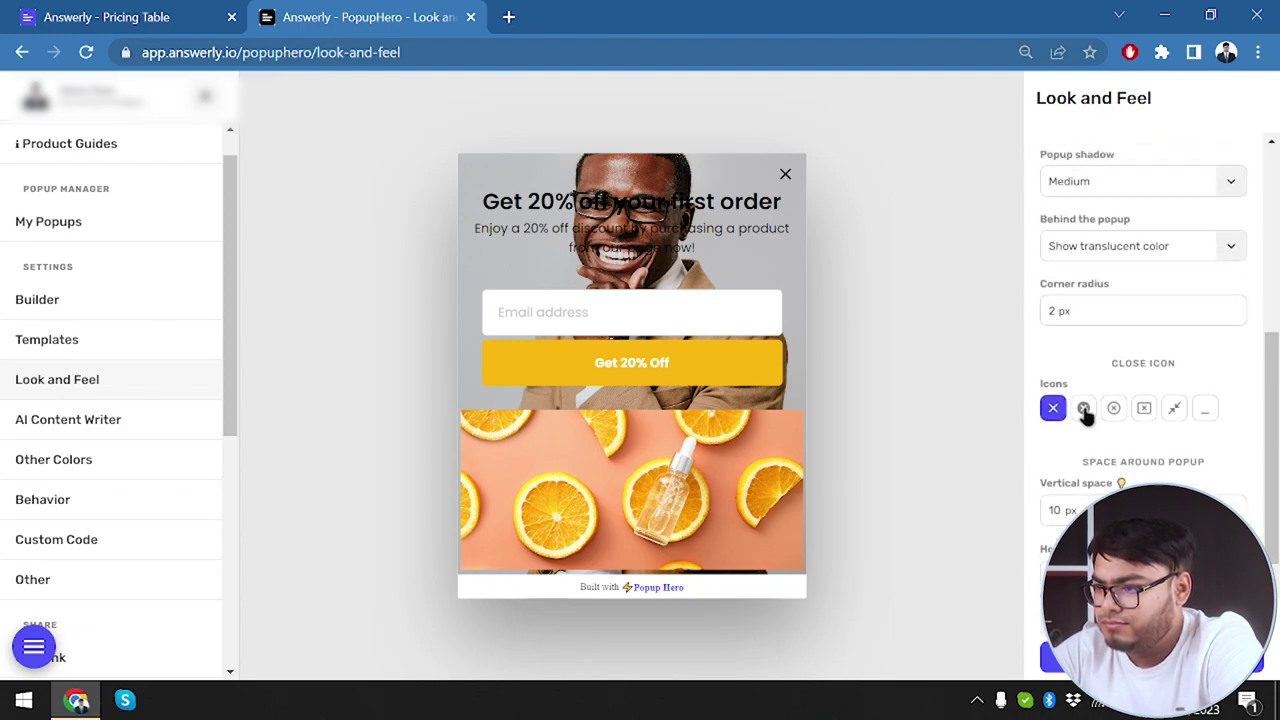
{"action": "left_click", "coordinate": [1113, 410]}
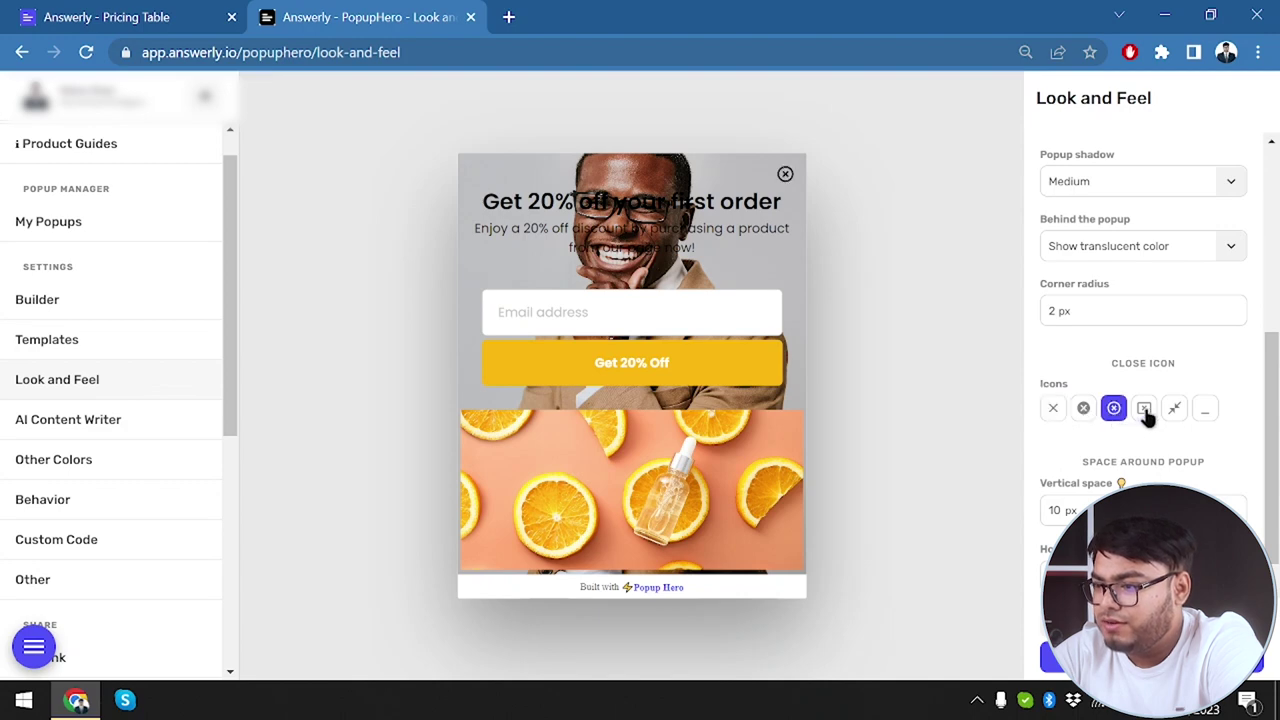
{"action": "left_click", "coordinate": [1144, 410]}
{"action": "left_click", "coordinate": [1174, 408]}
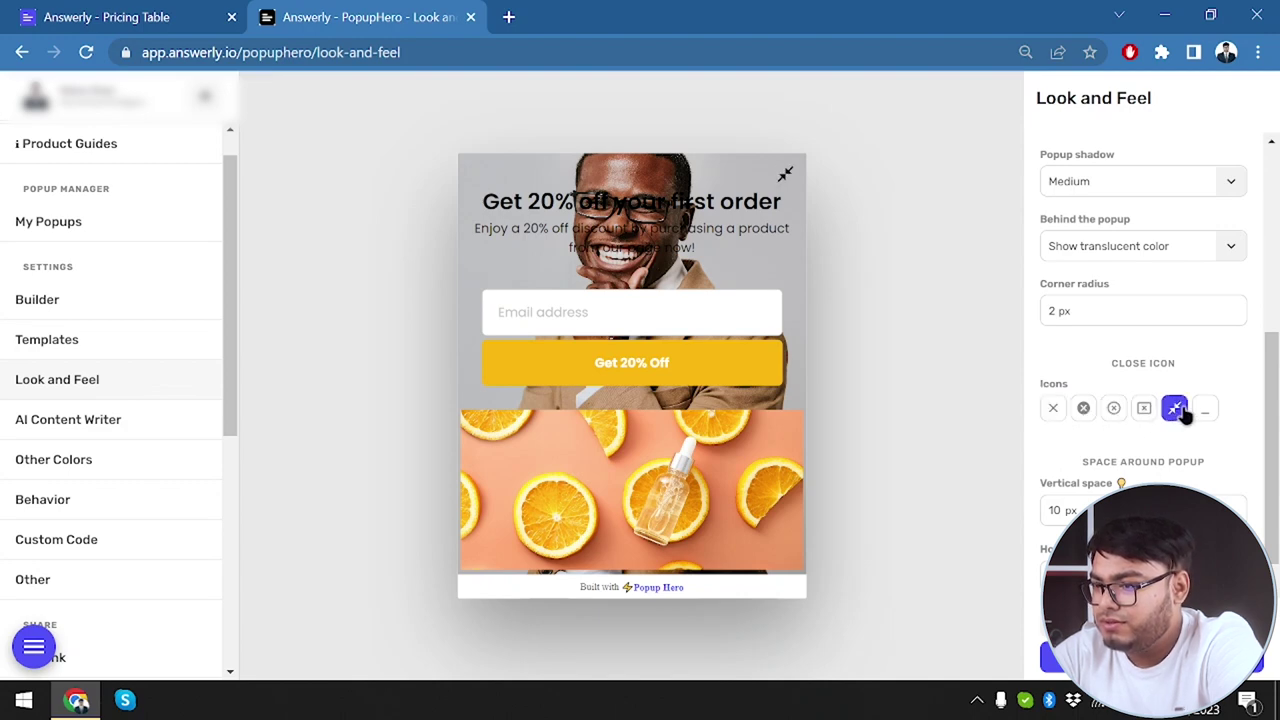
{"action": "left_click", "coordinate": [1203, 410]}
{"action": "left_click", "coordinate": [1174, 408]}
{"action": "left_click", "coordinate": [1144, 408]}
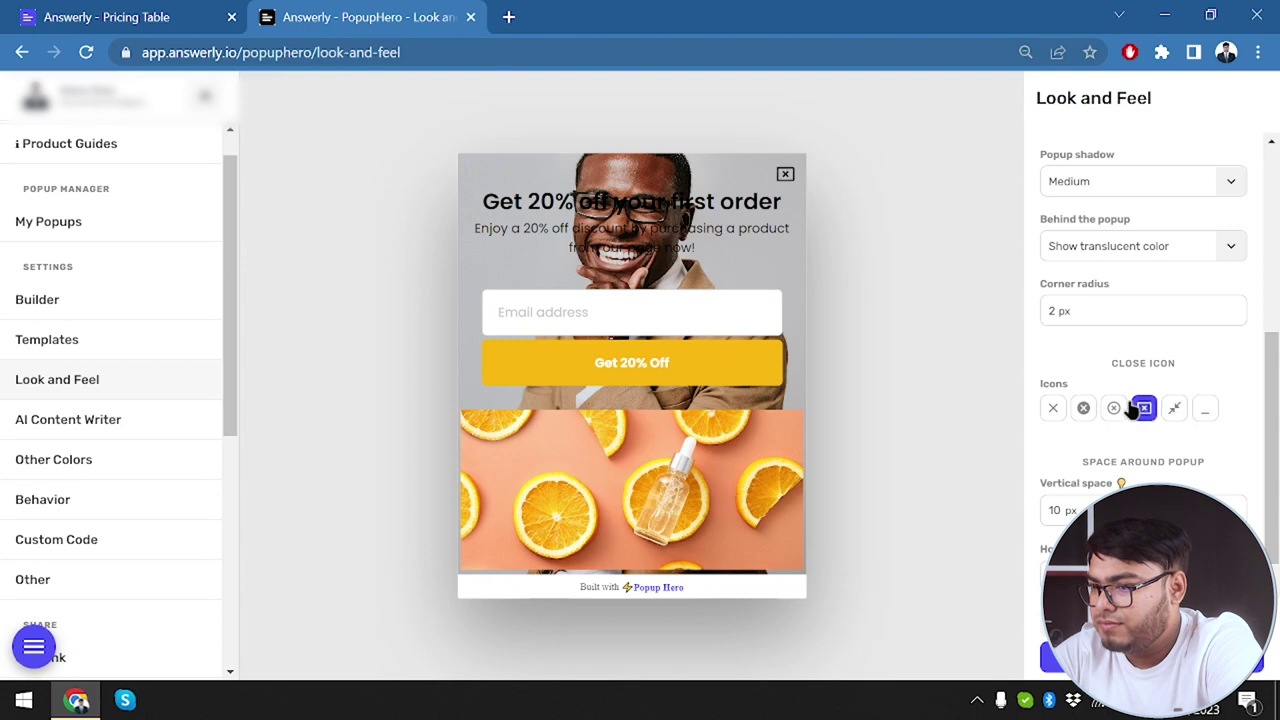
{"action": "scroll", "coordinate": [1174, 414], "scroll_direction": "down", "scroll_amount": 1}
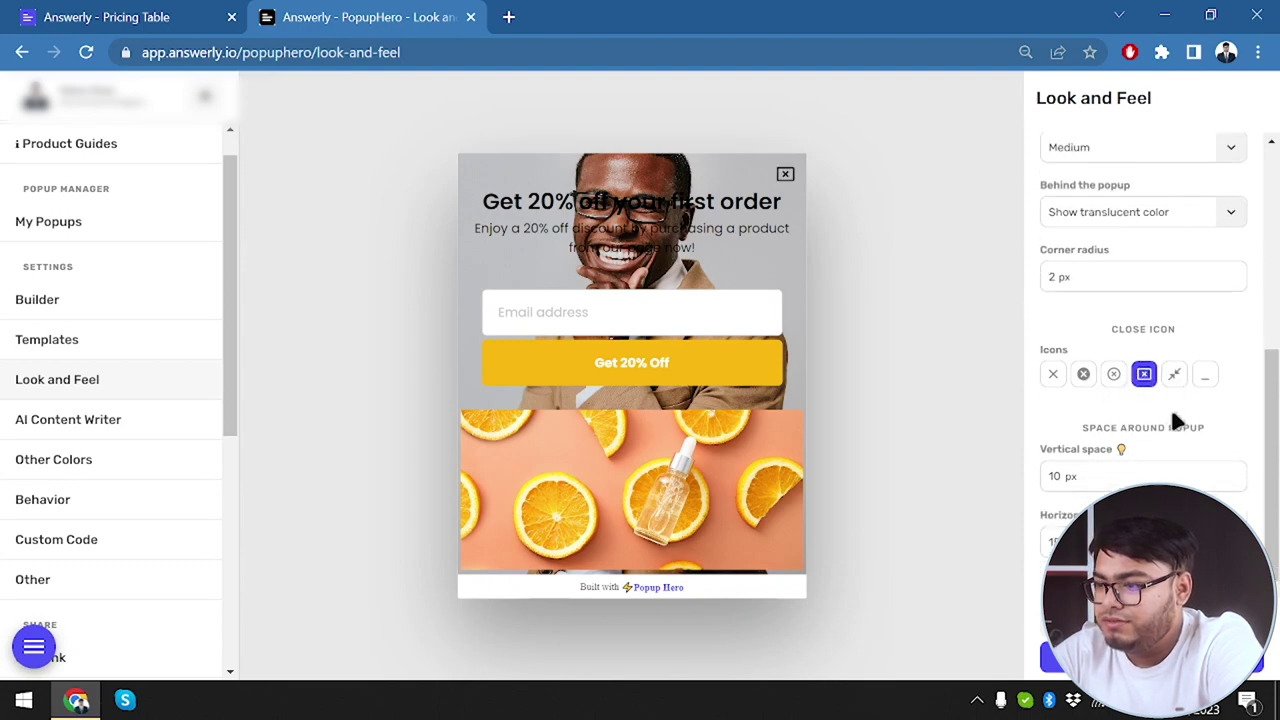
{"action": "scroll", "coordinate": [1150, 385], "scroll_direction": "up", "scroll_amount": 4}
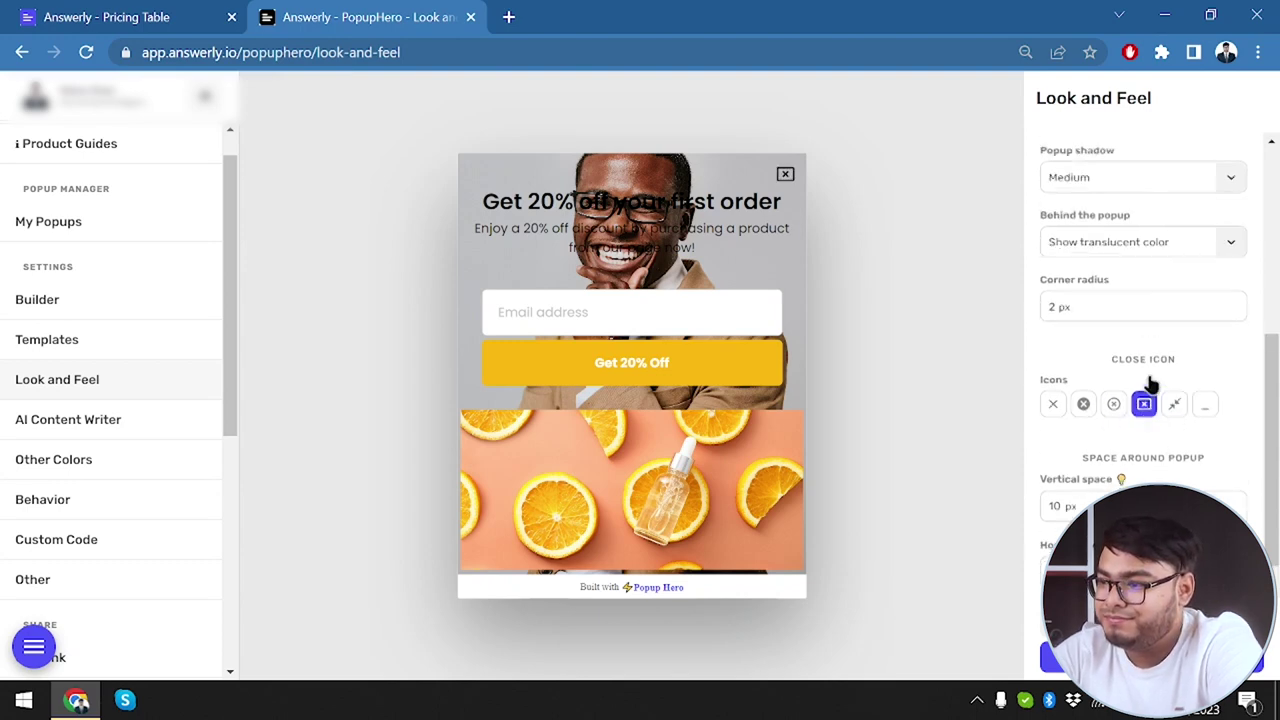
{"action": "scroll", "coordinate": [1150, 385], "scroll_direction": "up", "scroll_amount": 3}
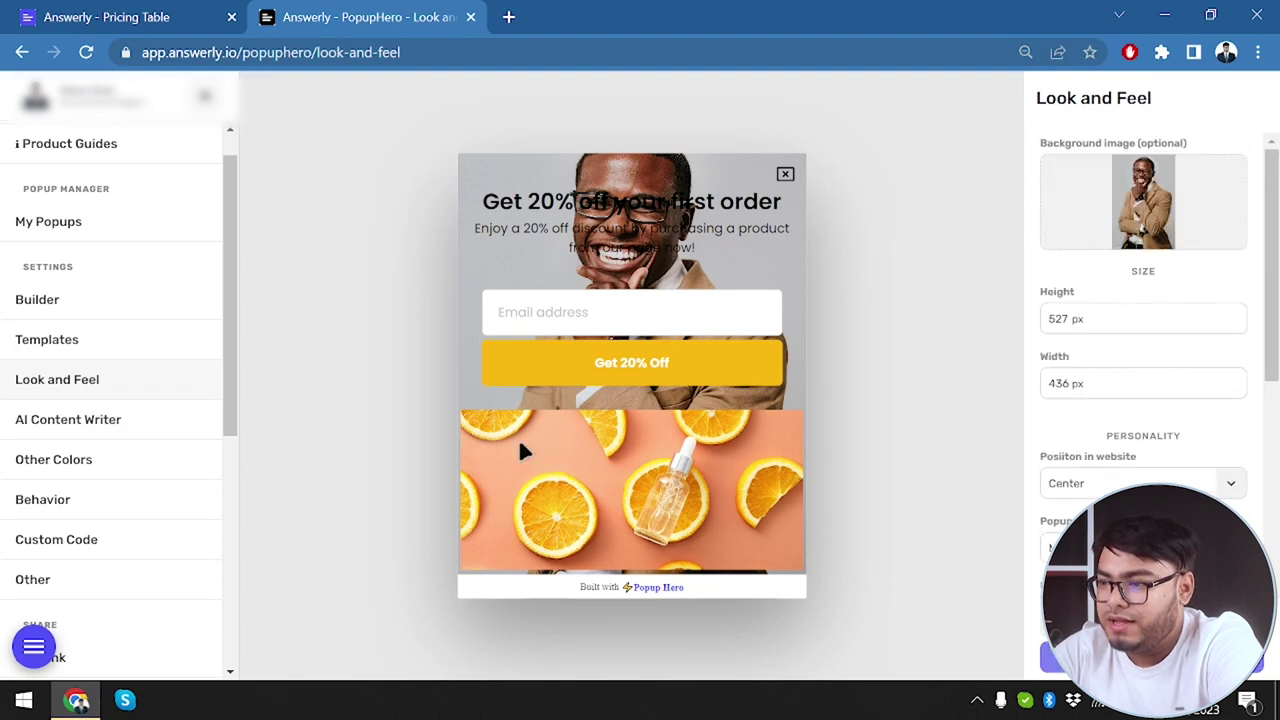
Step: Set the popup's background color to #ff0000 in the Other Colors settings
{"action": "left_click", "coordinate": [100, 418]}
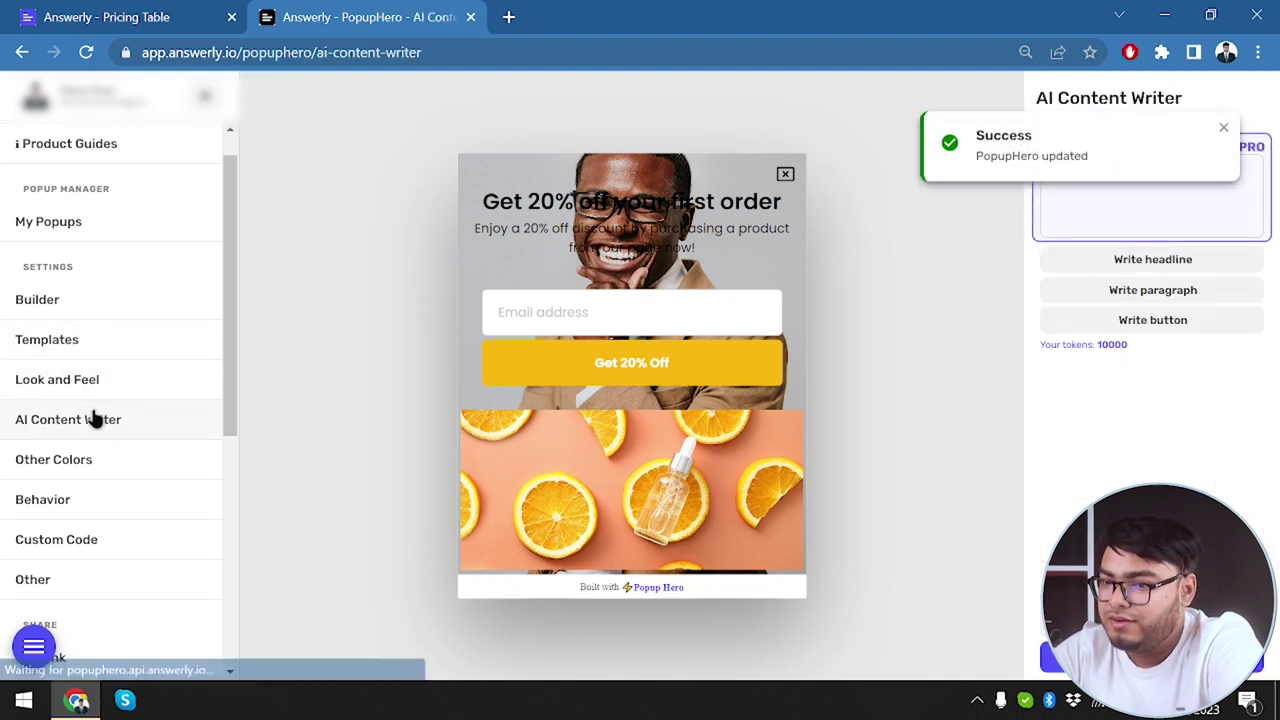
{"action": "left_click", "coordinate": [129, 494]}
{"action": "left_click", "coordinate": [127, 466]}
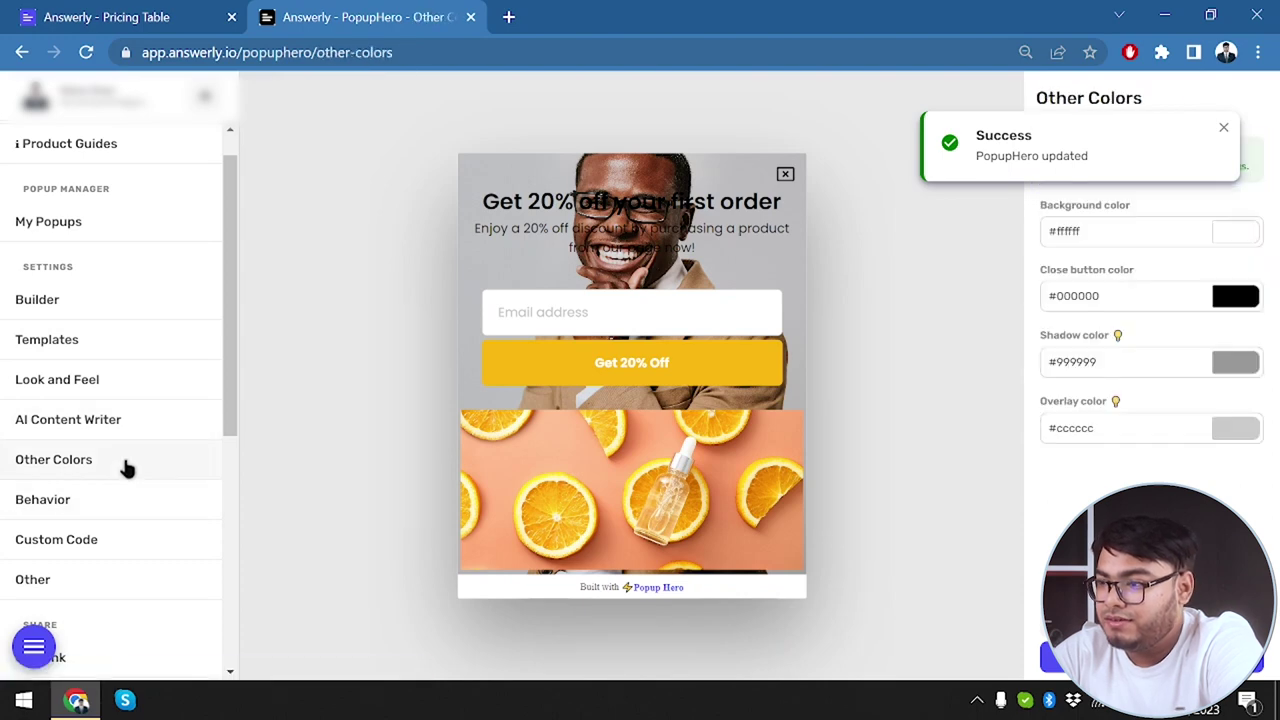
{"action": "left_click", "coordinate": [1221, 130]}
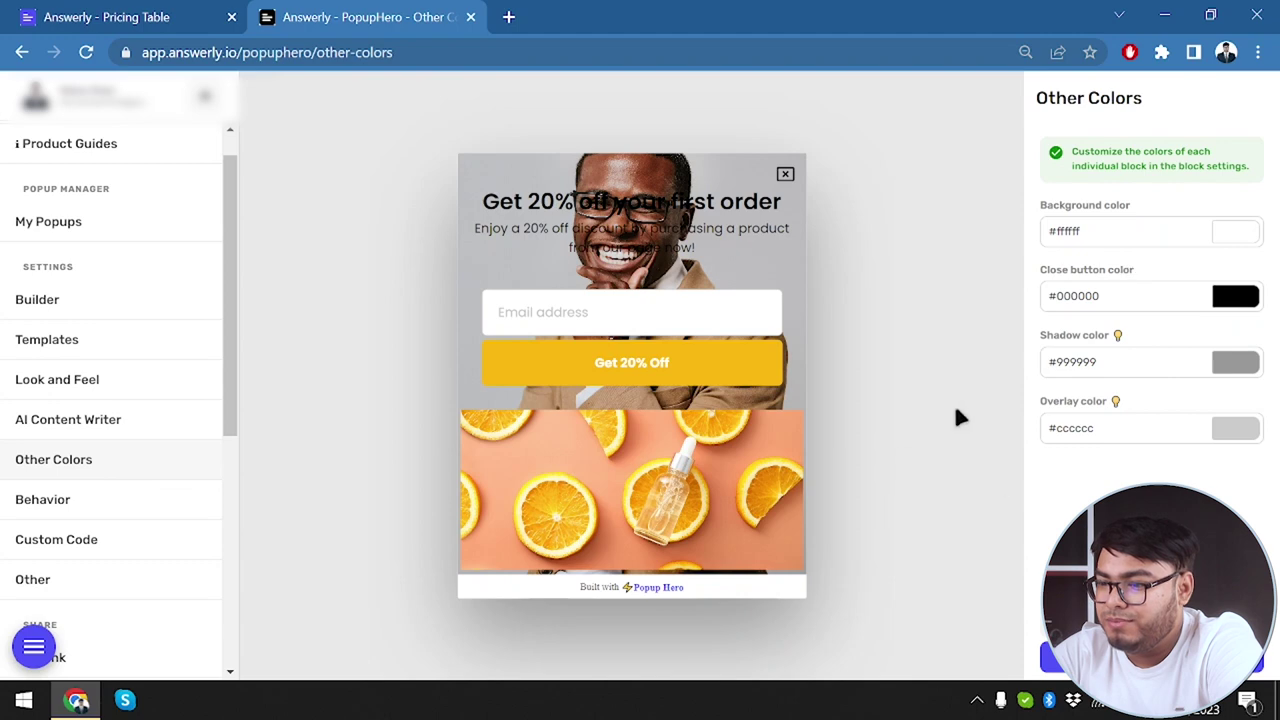
{"action": "left_click", "coordinate": [1240, 240]}
{"action": "mouse_move", "coordinate": [1125, 251]}
{"action": "left_mouse_down"}
{"action": "mouse_move", "coordinate": [1194, 268]}
{"action": "mouse_move", "coordinate": [1222, 253]}
{"action": "mouse_move", "coordinate": [1157, 266]}
{"action": "mouse_move", "coordinate": [1276, 232]}
{"action": "left_mouse_up"}
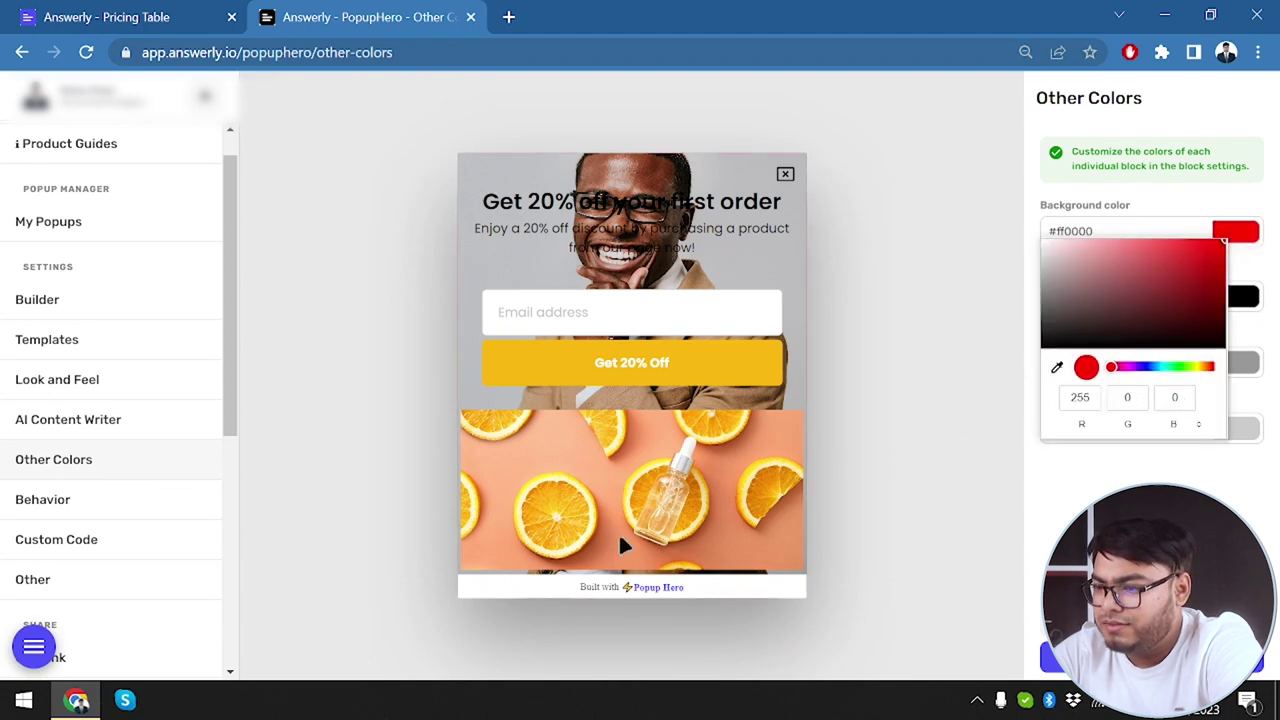
{"action": "left_click", "coordinate": [1175, 450]}
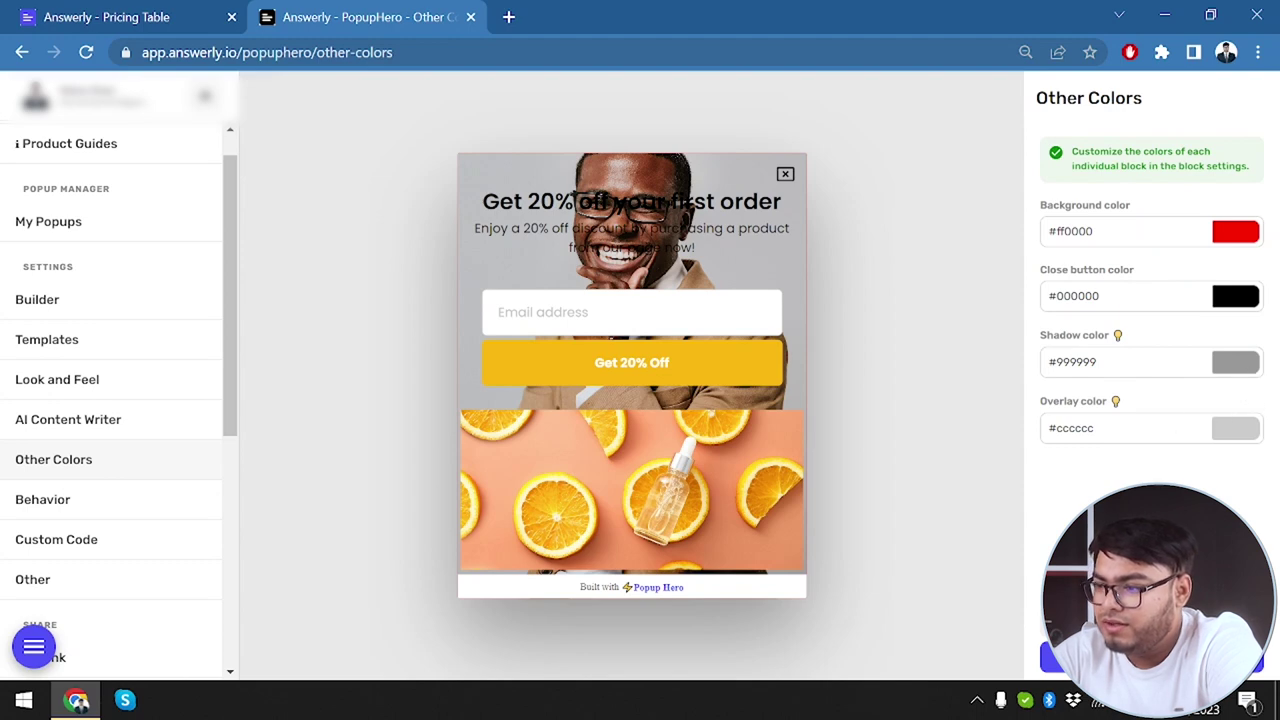
Step: Set the popup's shadow color to bright green #00ff1e
{"action": "left_click", "coordinate": [1234, 368]}
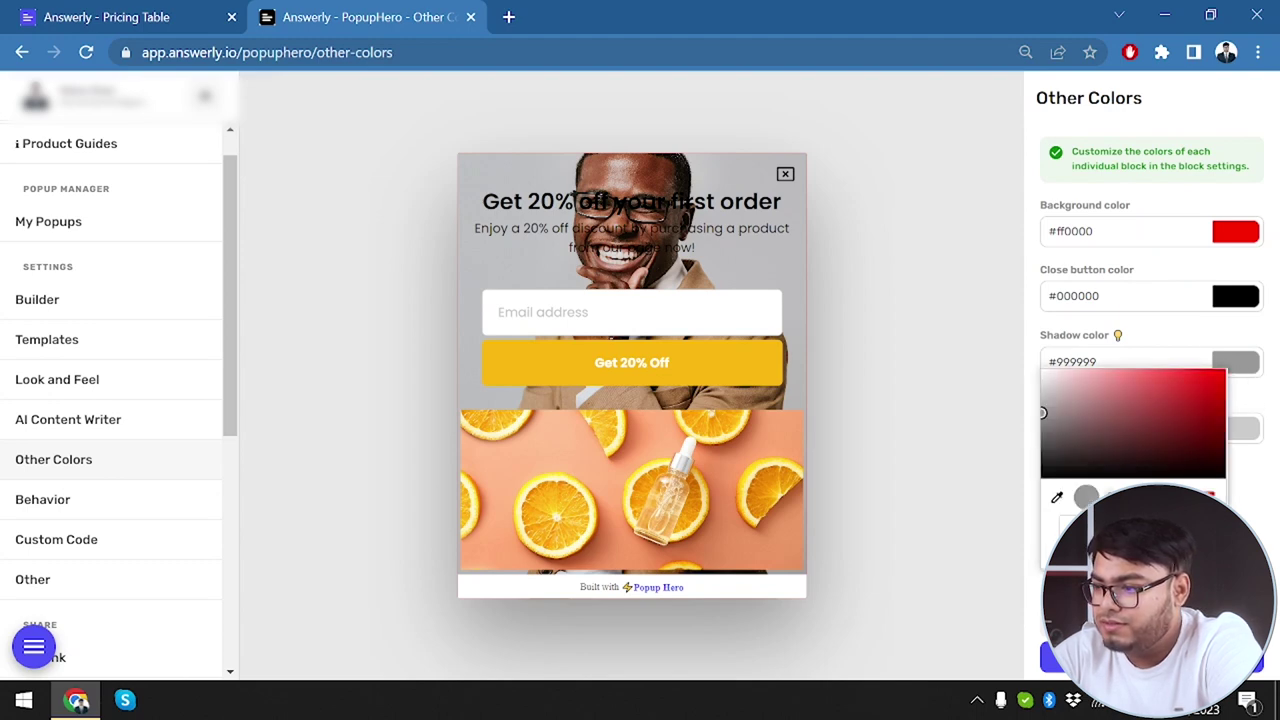
{"action": "left_click_drag", "start_coordinate": [1042, 412], "coordinate": [1222, 372]}
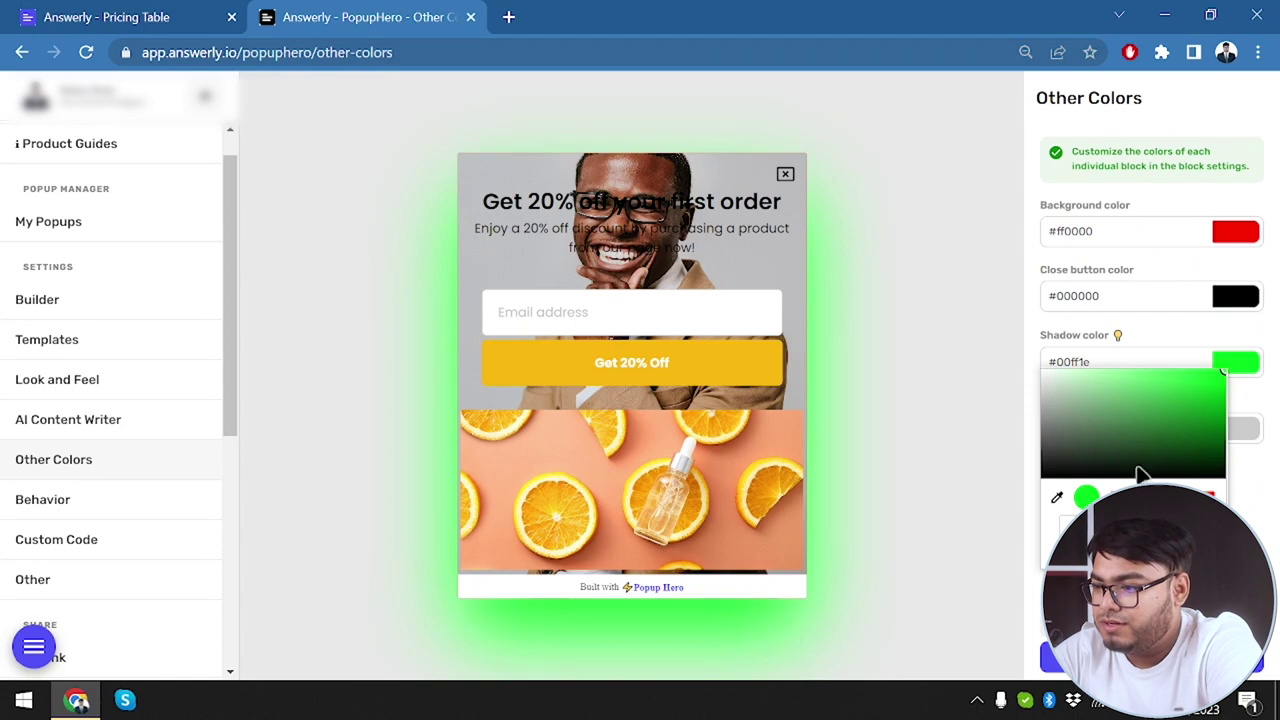
{"action": "key", "text": "Escape"}
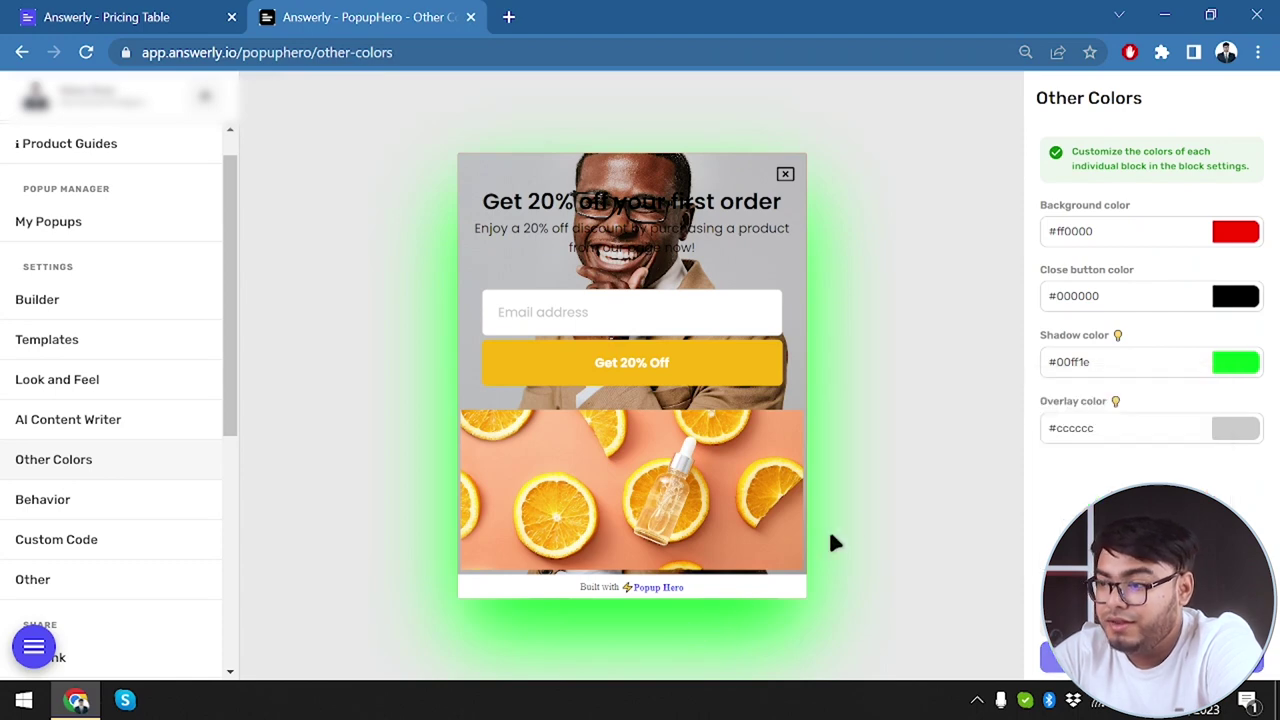
Step: Examine the Behavior, Custom Code and Other settings and the available share, embed, webhook and report options
{"action": "left_click", "coordinate": [74, 501]}
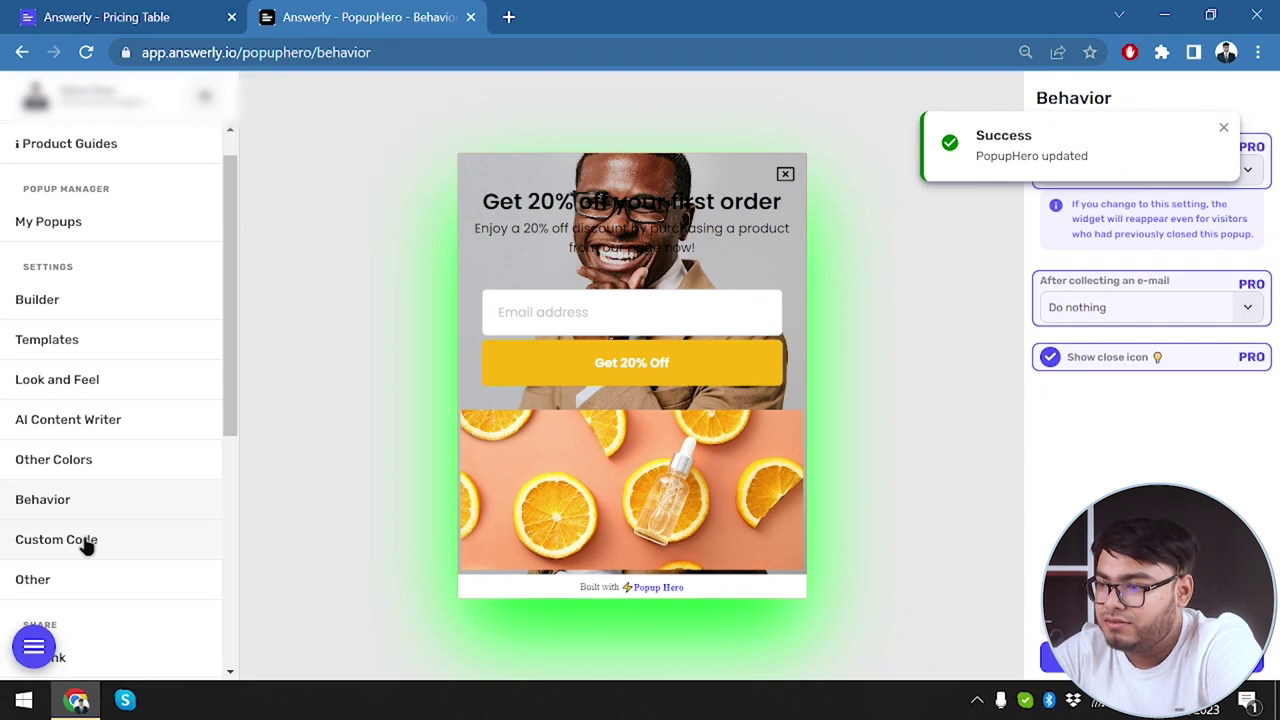
{"action": "left_click", "coordinate": [87, 541]}
{"action": "left_click", "coordinate": [86, 583]}
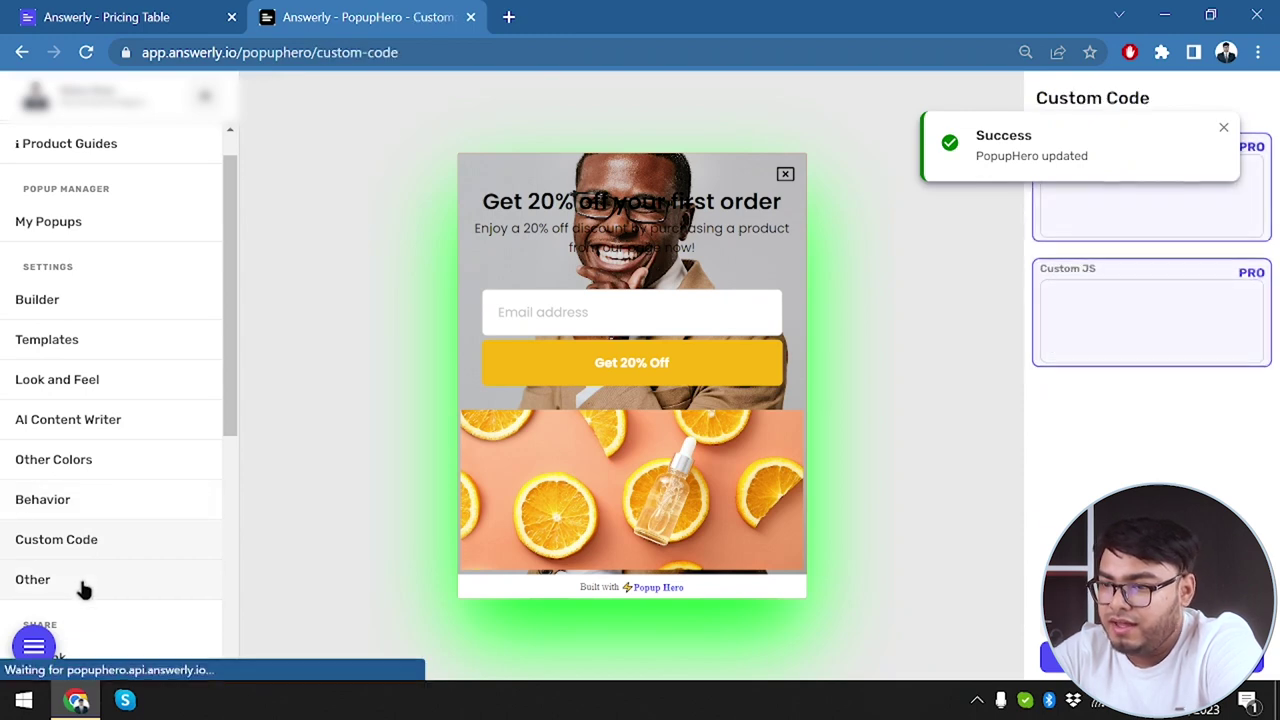
{"action": "scroll", "coordinate": [83, 566], "scroll_direction": "down", "scroll_amount": 2}
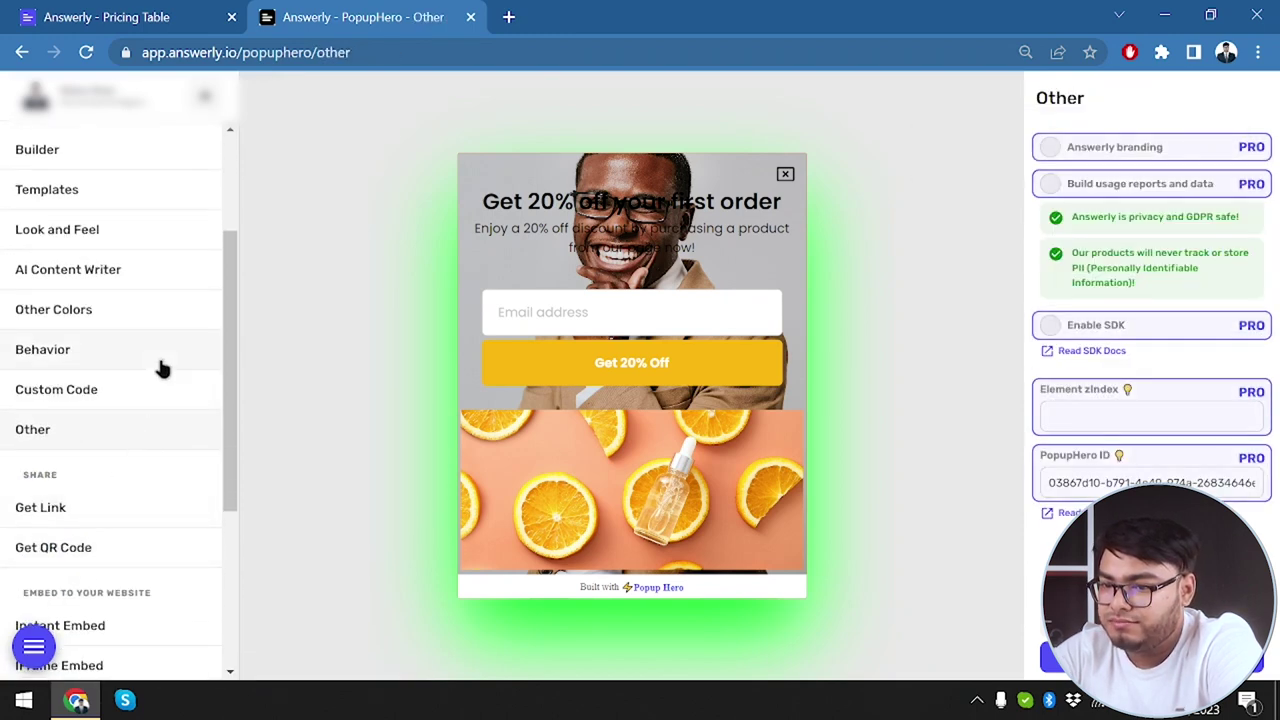
{"action": "scroll", "coordinate": [152, 372], "scroll_direction": "down", "scroll_amount": 2}
{"action": "scroll", "coordinate": [88, 490], "scroll_direction": "down", "scroll_amount": 2}
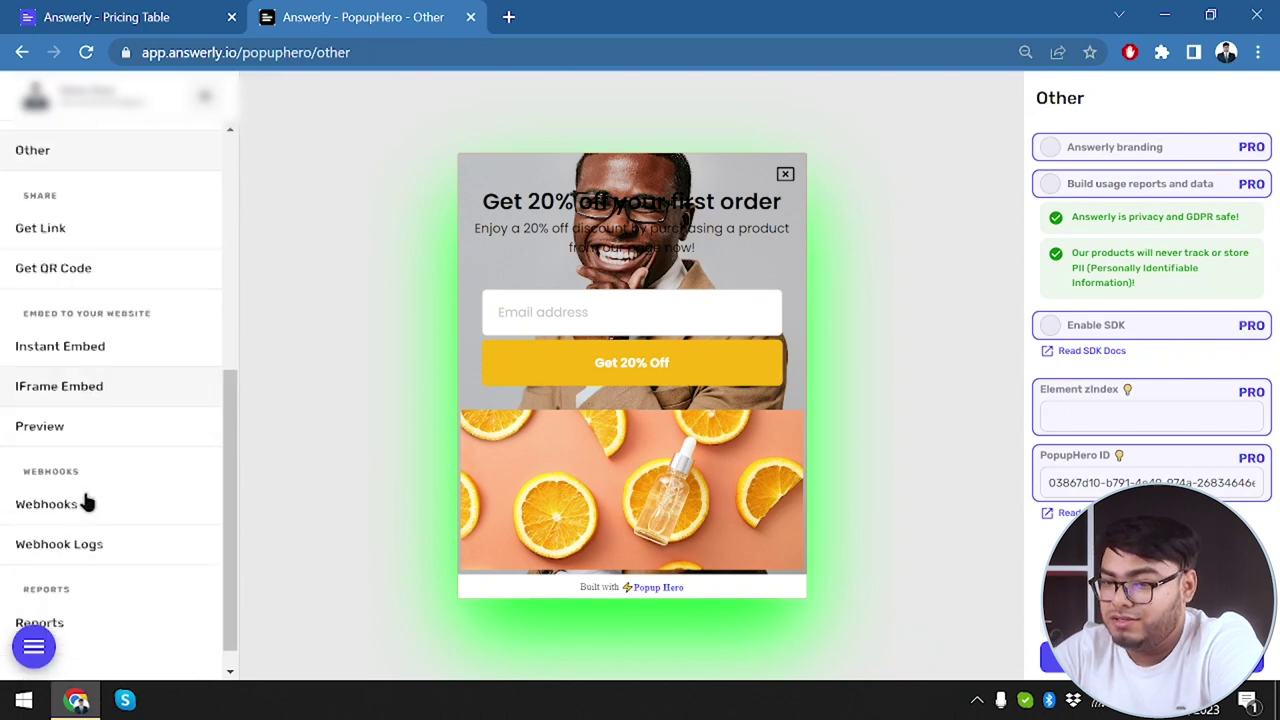
{"action": "scroll", "coordinate": [110, 352], "scroll_direction": "up", "scroll_amount": 3}
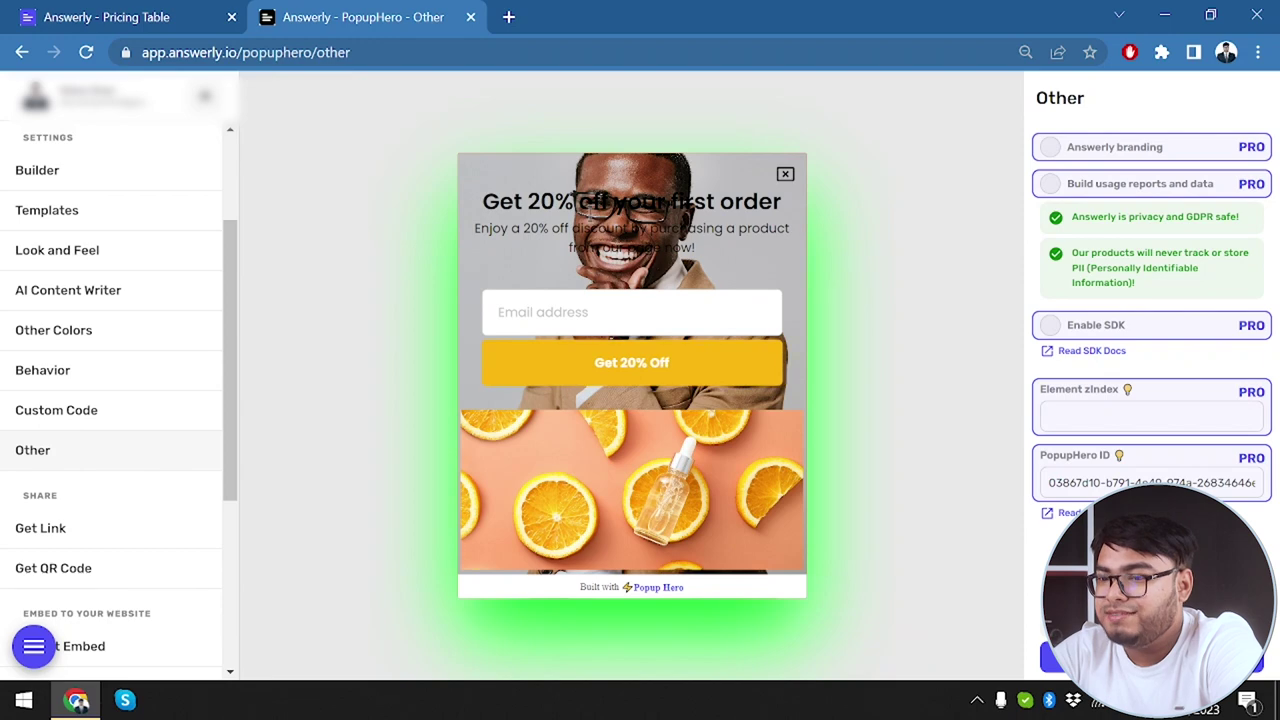
Step: Set the Headline block's text color to light blue #8ae8ff in the Builder and save the block
{"action": "left_click", "coordinate": [88, 198]}
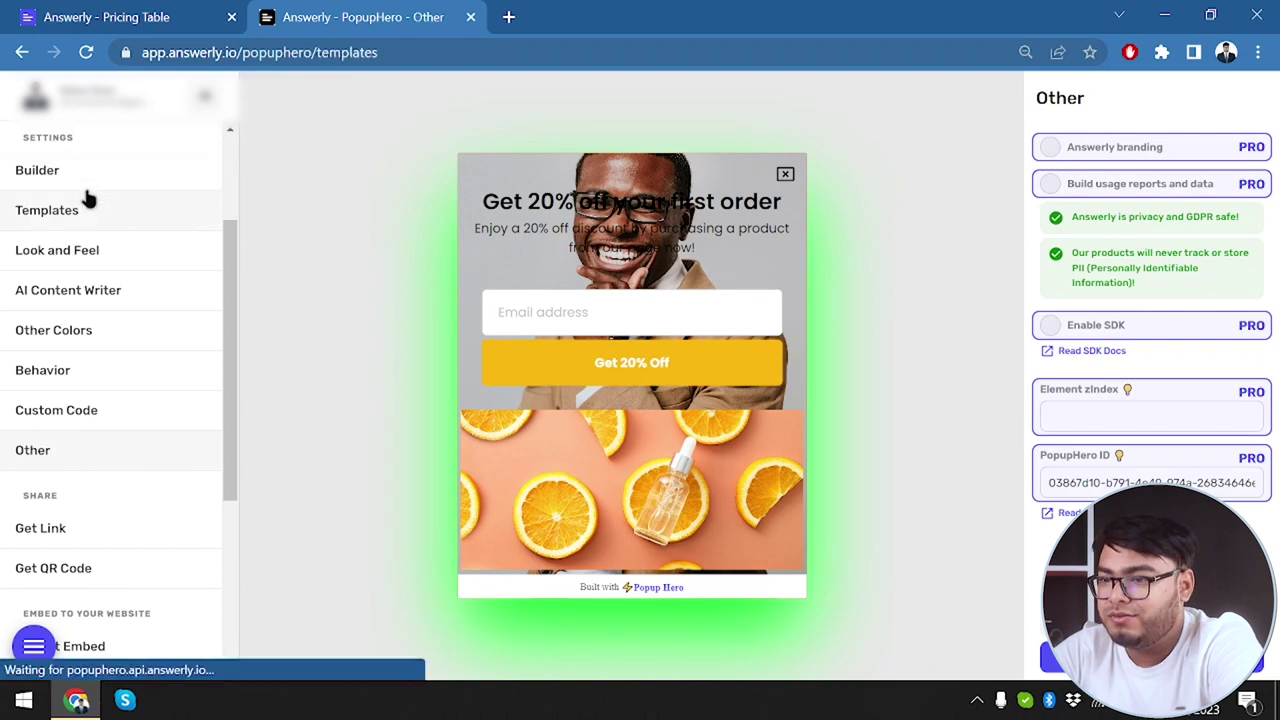
{"action": "left_click", "coordinate": [118, 171]}
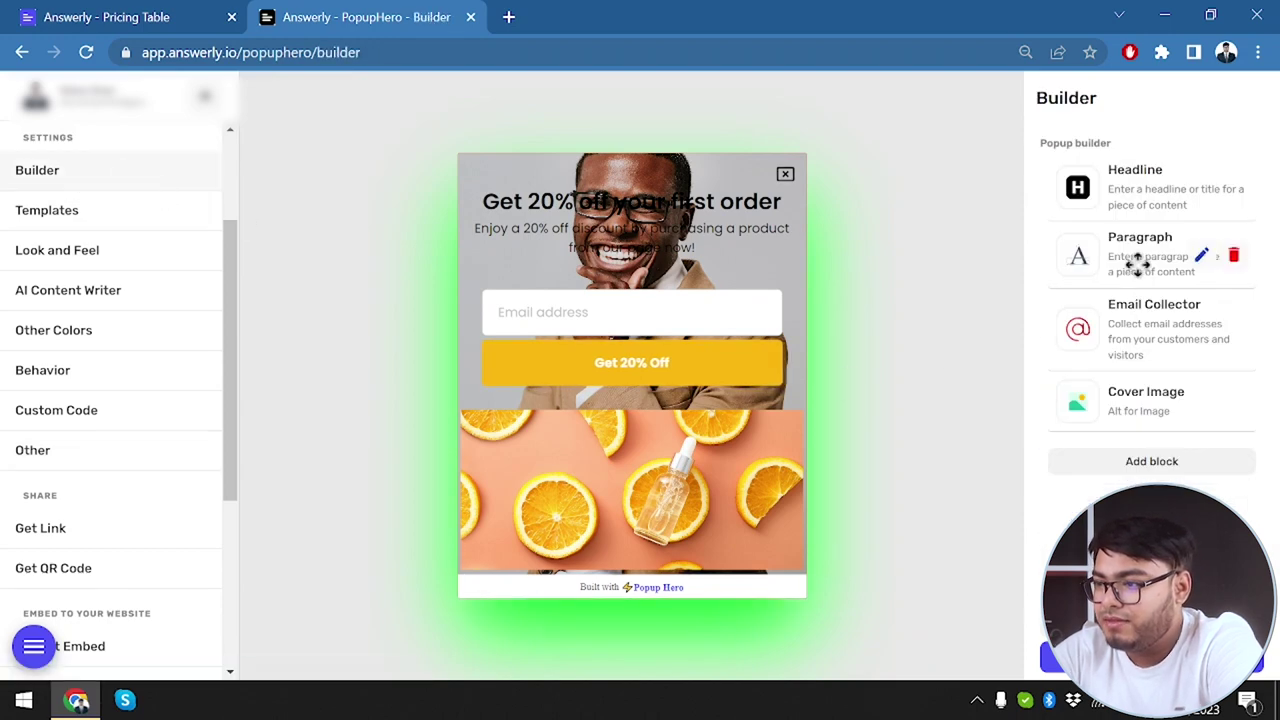
{"action": "left_click", "coordinate": [1201, 188]}
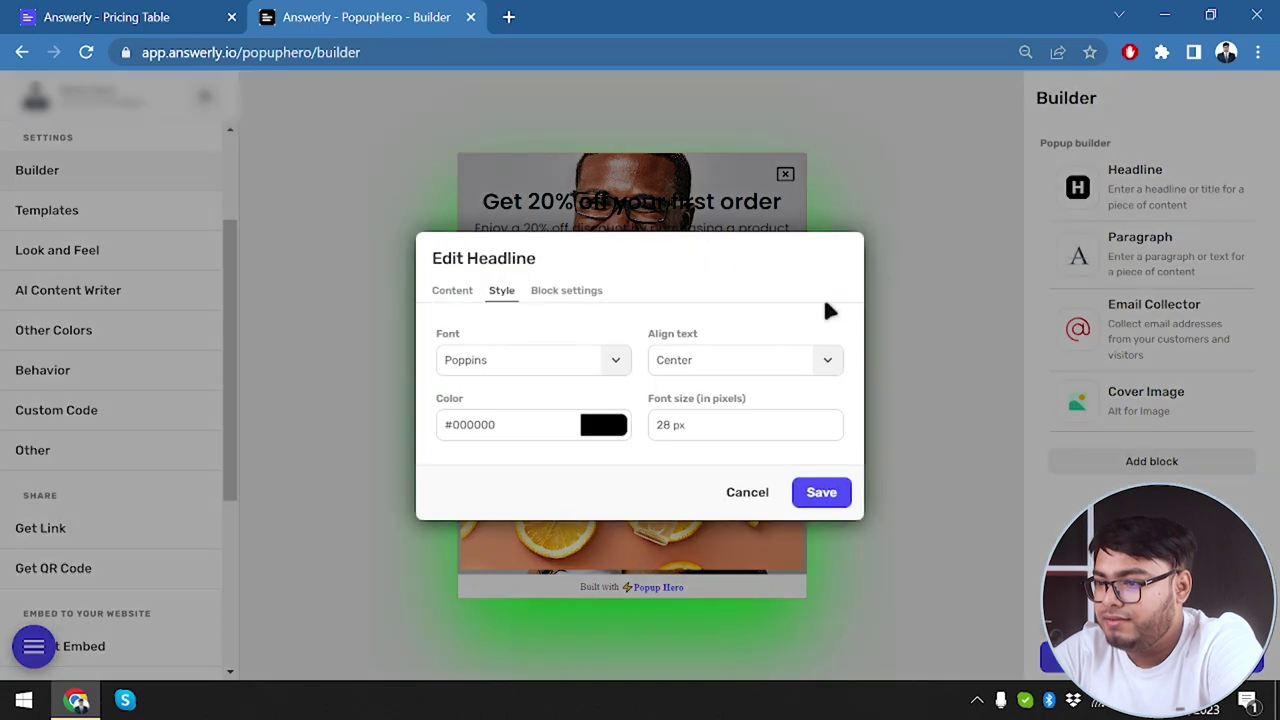
{"action": "left_click", "coordinate": [596, 428]}
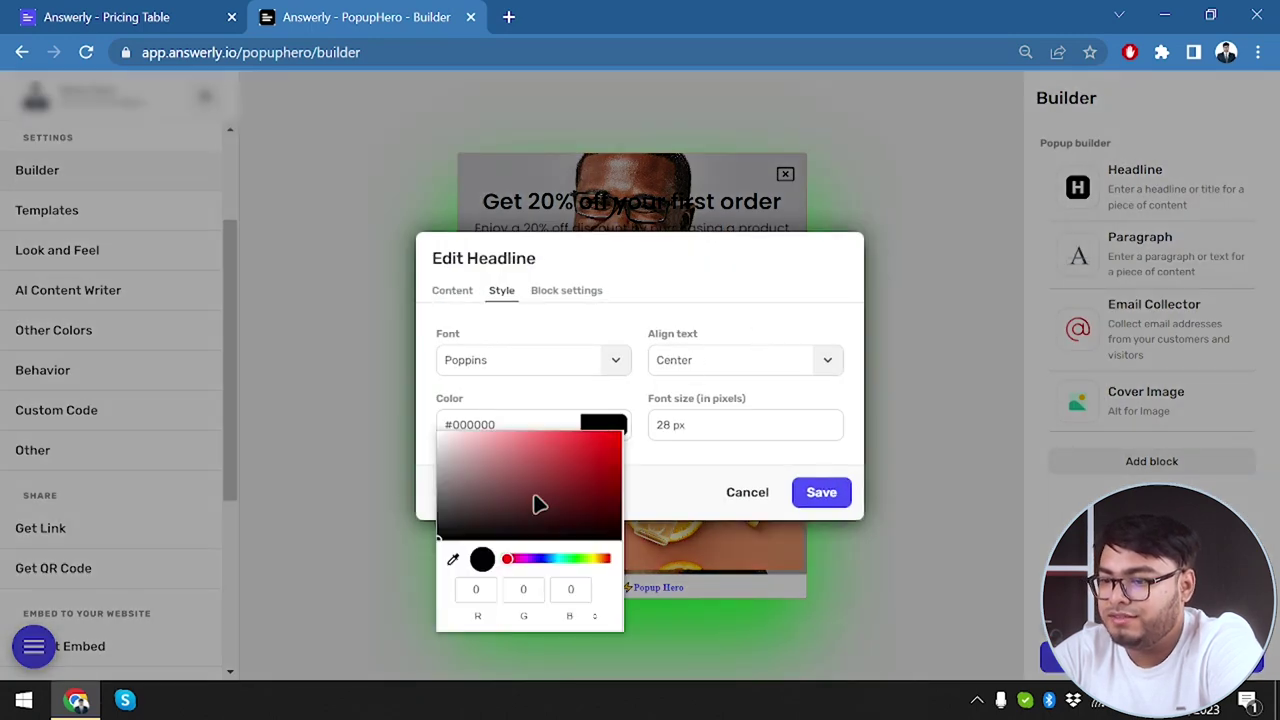
{"action": "left_click", "coordinate": [560, 562]}
{"action": "mouse_move", "coordinate": [557, 509]}
{"action": "left_mouse_down"}
{"action": "mouse_move", "coordinate": [599, 440]}
{"action": "mouse_move", "coordinate": [659, 402]}
{"action": "mouse_move", "coordinate": [408, 398]}
{"action": "mouse_move", "coordinate": [666, 367]}
{"action": "mouse_move", "coordinate": [520, 361]}
{"action": "left_mouse_up"}
{"action": "left_click", "coordinate": [805, 490]}
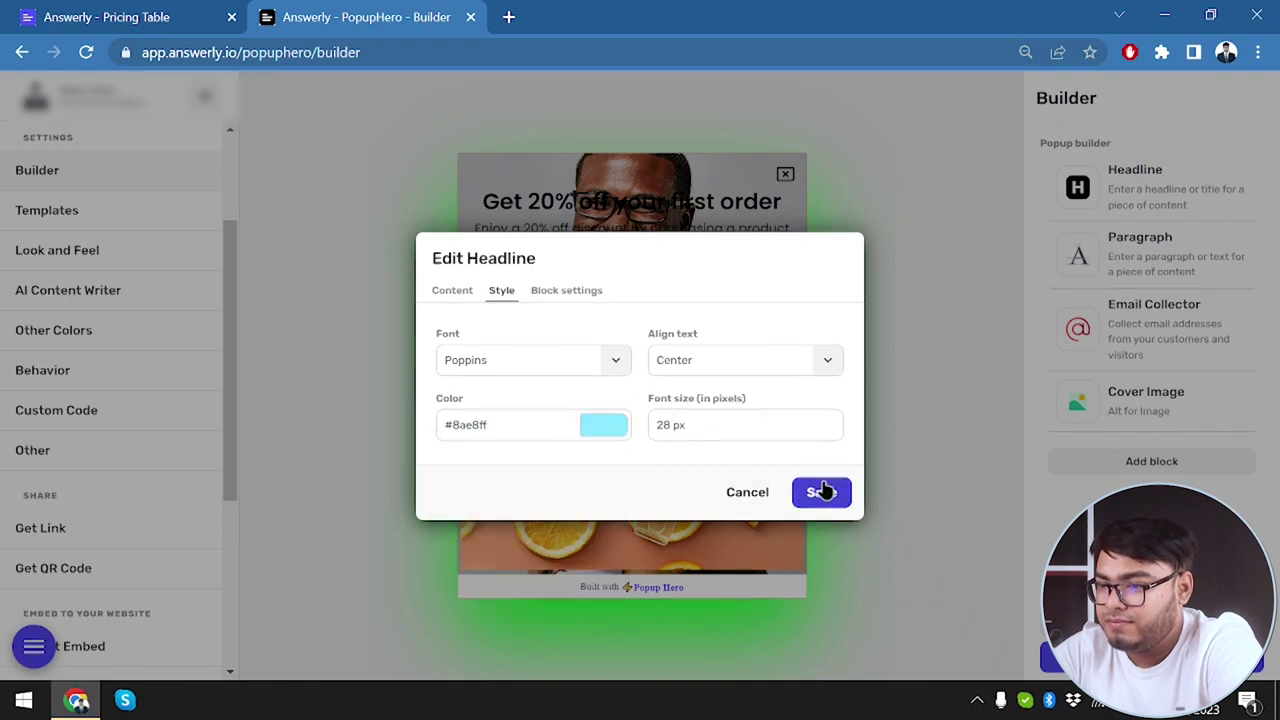
{"action": "left_click", "coordinate": [817, 490]}
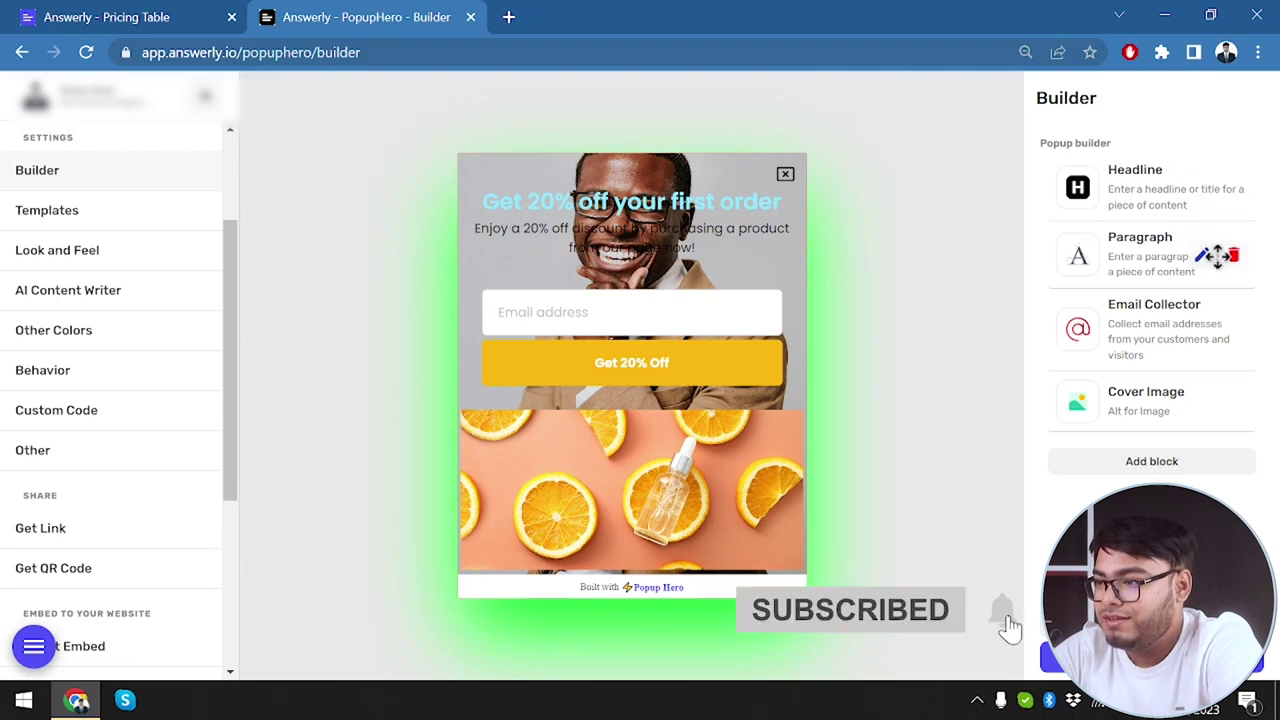
Step: Set the Paragraph block's text color to light blue #85ebff, save the block, and close the PopupHero browser tab
{"action": "left_click", "coordinate": [1201, 256]}
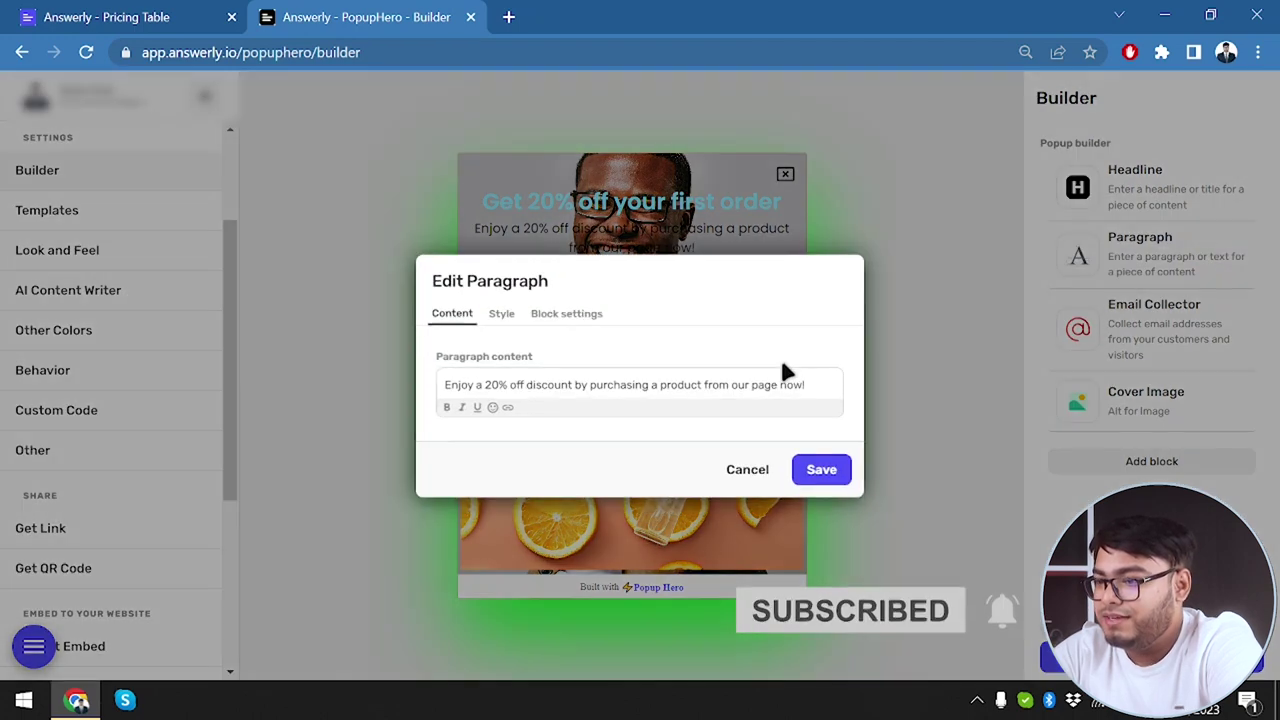
{"action": "left_click", "coordinate": [500, 318]}
{"action": "left_click", "coordinate": [602, 428]}
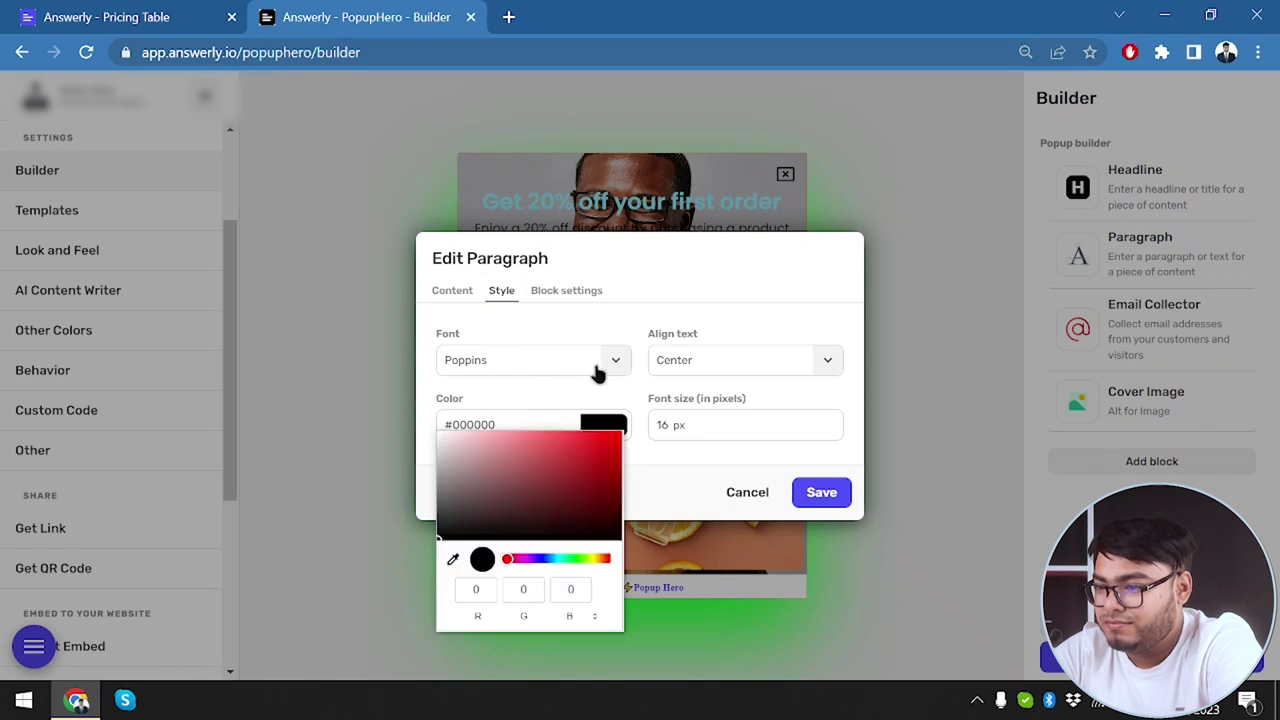
{"action": "left_click", "coordinate": [555, 558]}
{"action": "left_click_drag", "start_coordinate": [540, 500], "coordinate": [523, 422]}
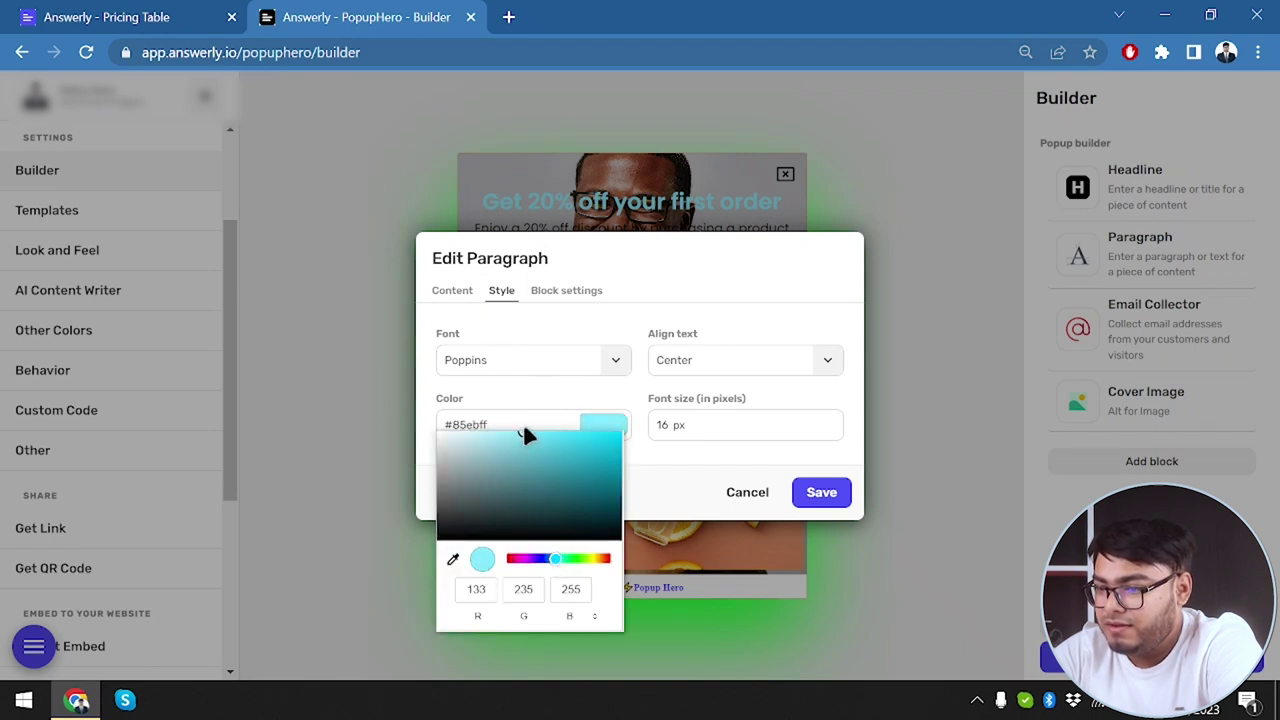
{"action": "left_click", "coordinate": [821, 492]}
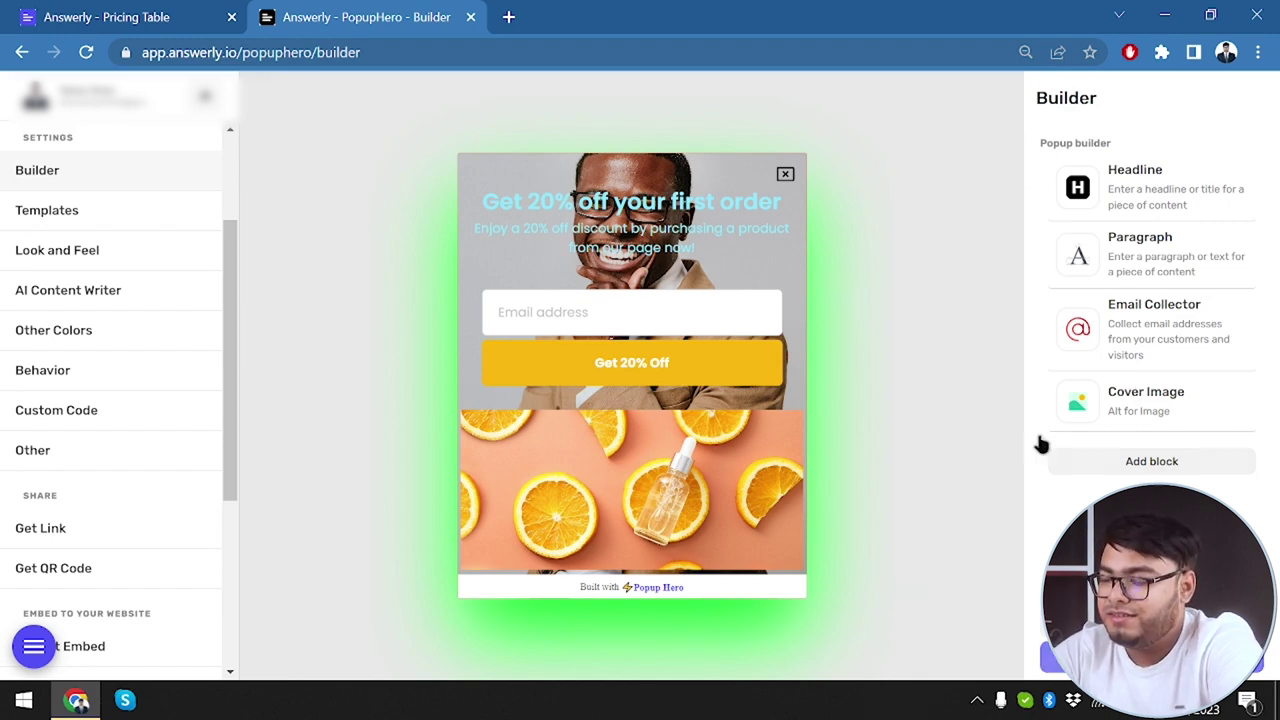
{"action": "left_click", "coordinate": [470, 18]}
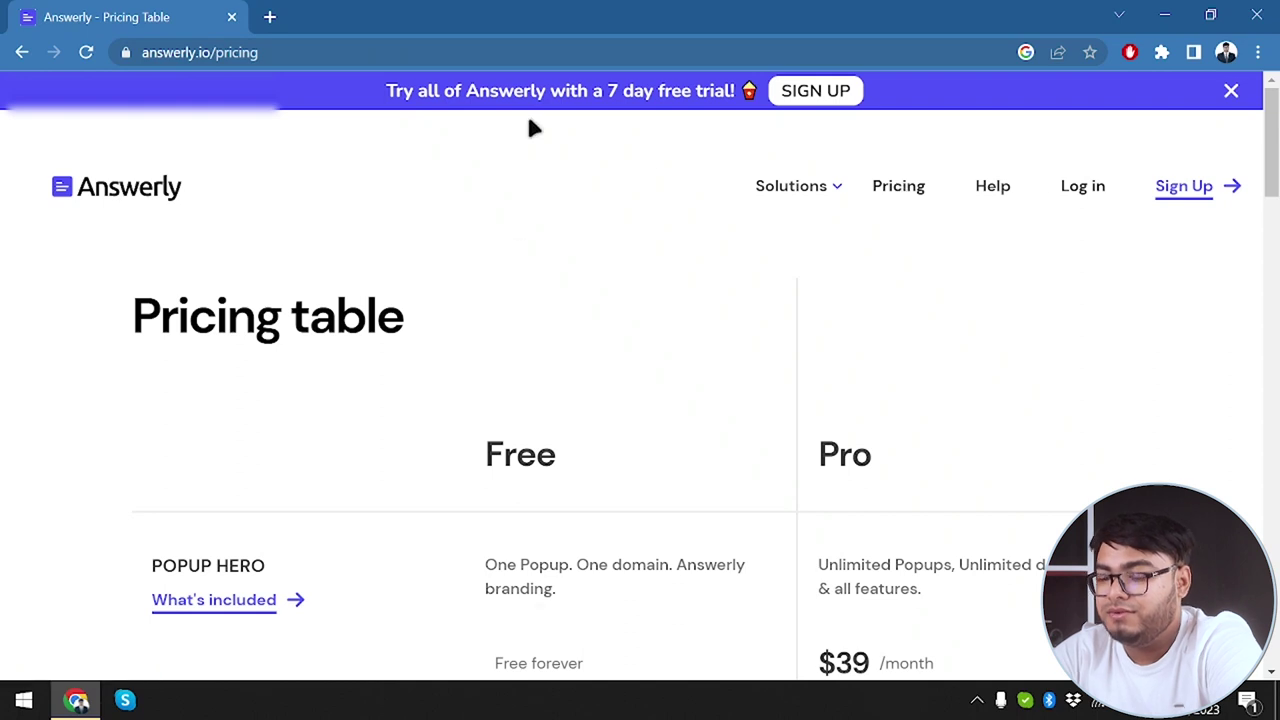
Step: Reopen the closed PopupHero tab in place of the pricing tab and go to FacePop's My FacePops page
{"action": "key", "text": "ctrl+shift+t"}
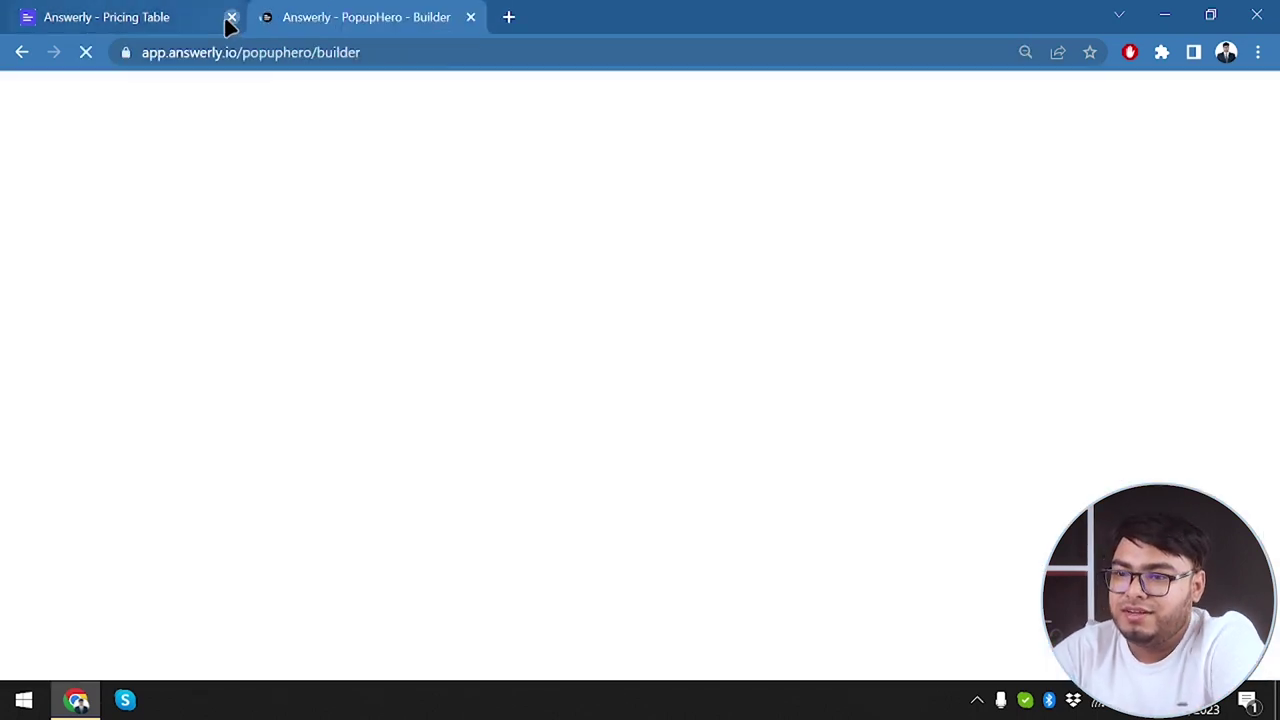
{"action": "left_click", "coordinate": [231, 19]}
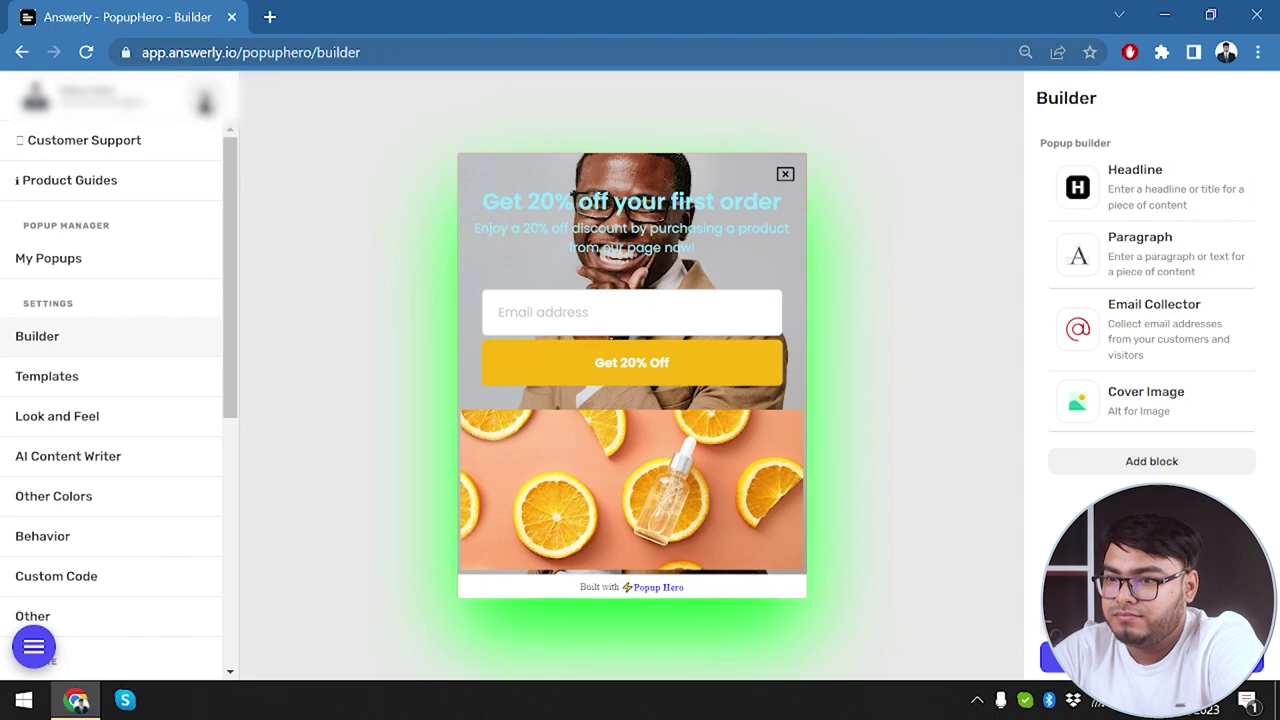
{"action": "left_click", "coordinate": [200, 100]}
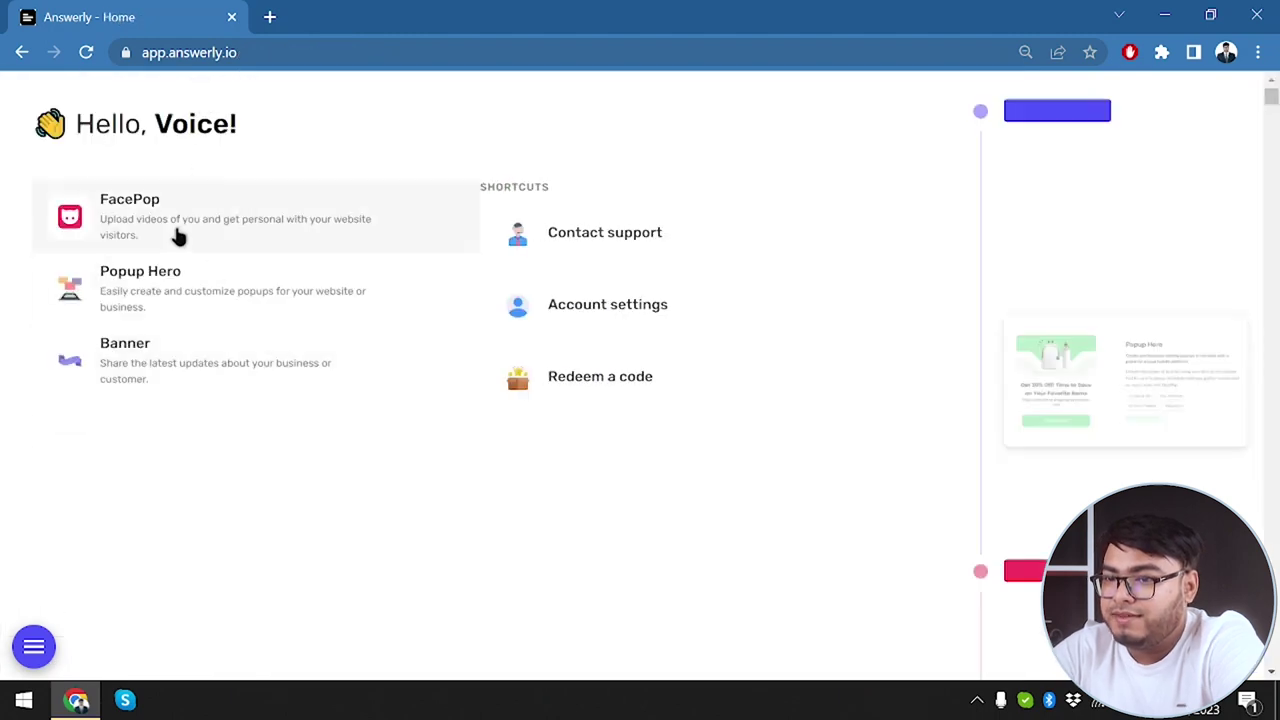
{"action": "left_click", "coordinate": [177, 234]}
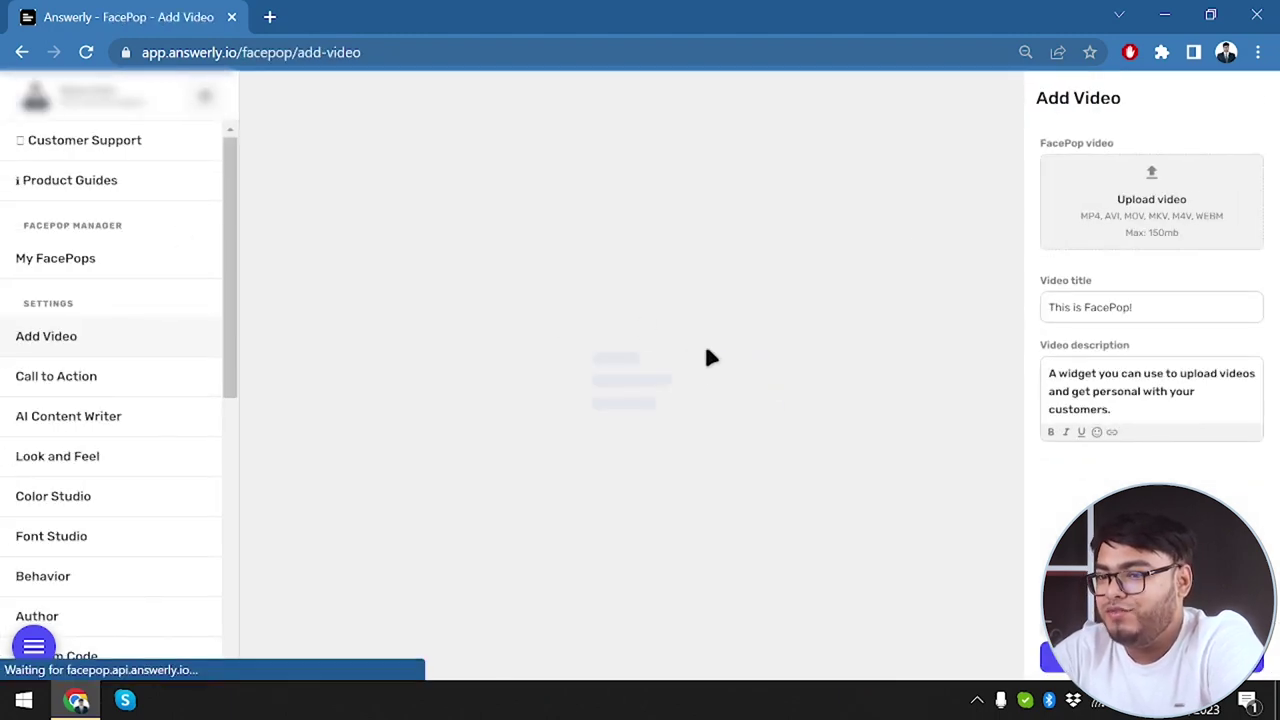
{"action": "left_click", "coordinate": [136, 268]}
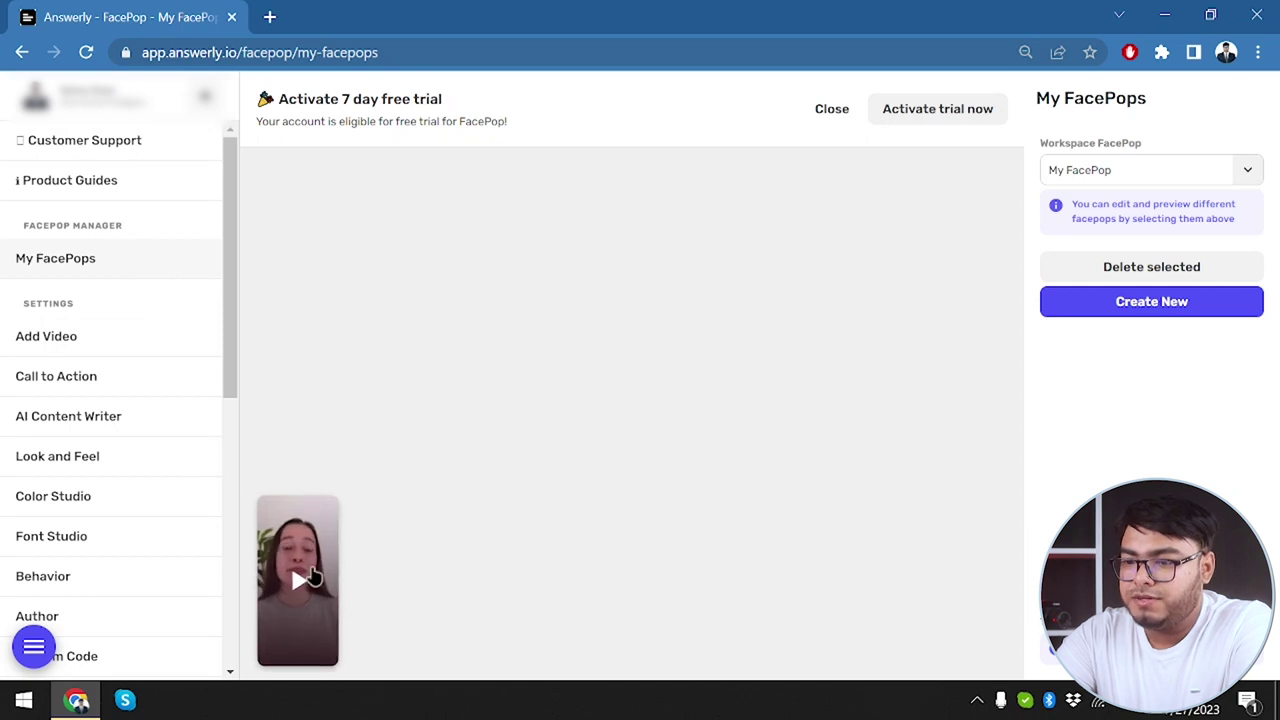
Step: Play the FacePop video preview, minimize it, and look at the Add Video settings
{"action": "left_click", "coordinate": [297, 628]}
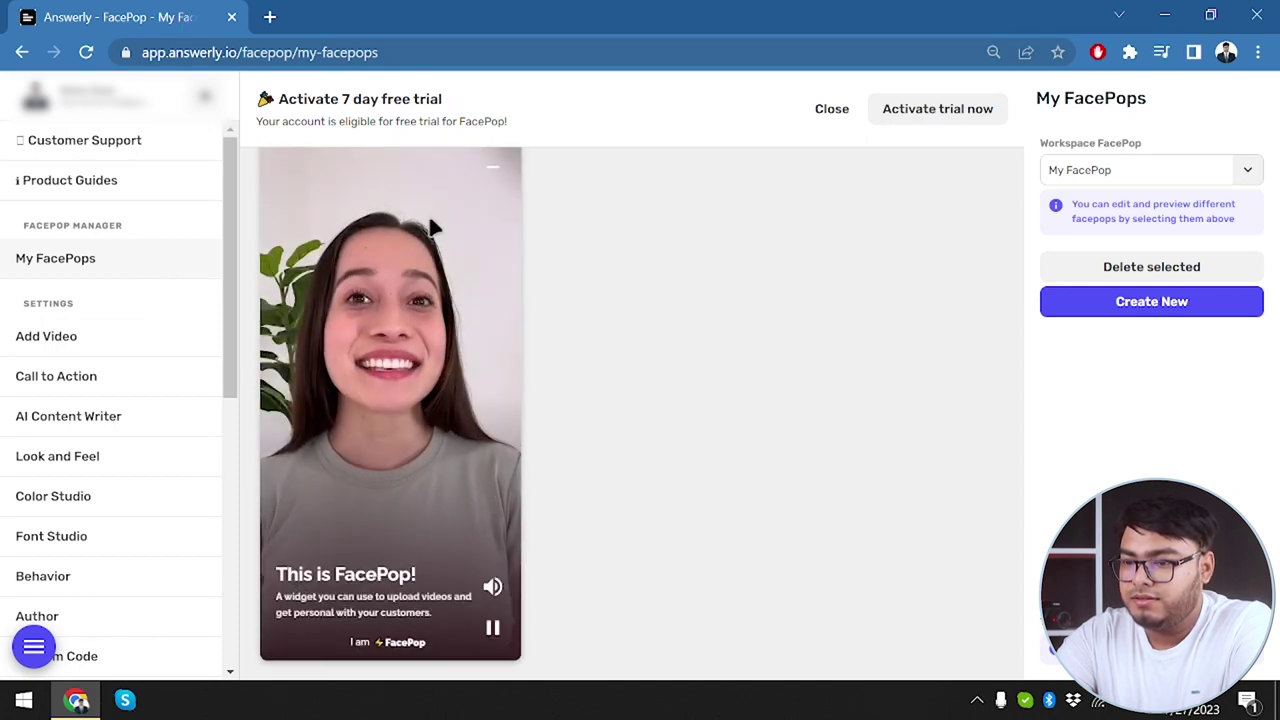
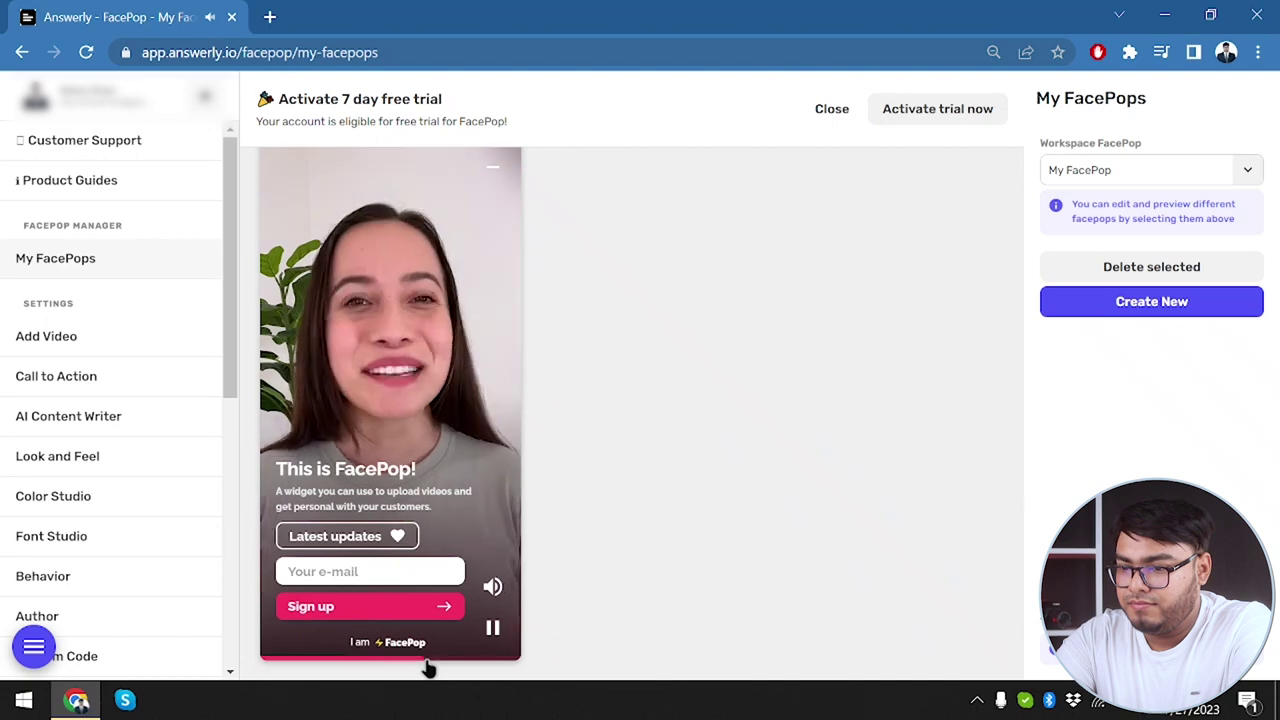
{"action": "left_click", "coordinate": [491, 168]}
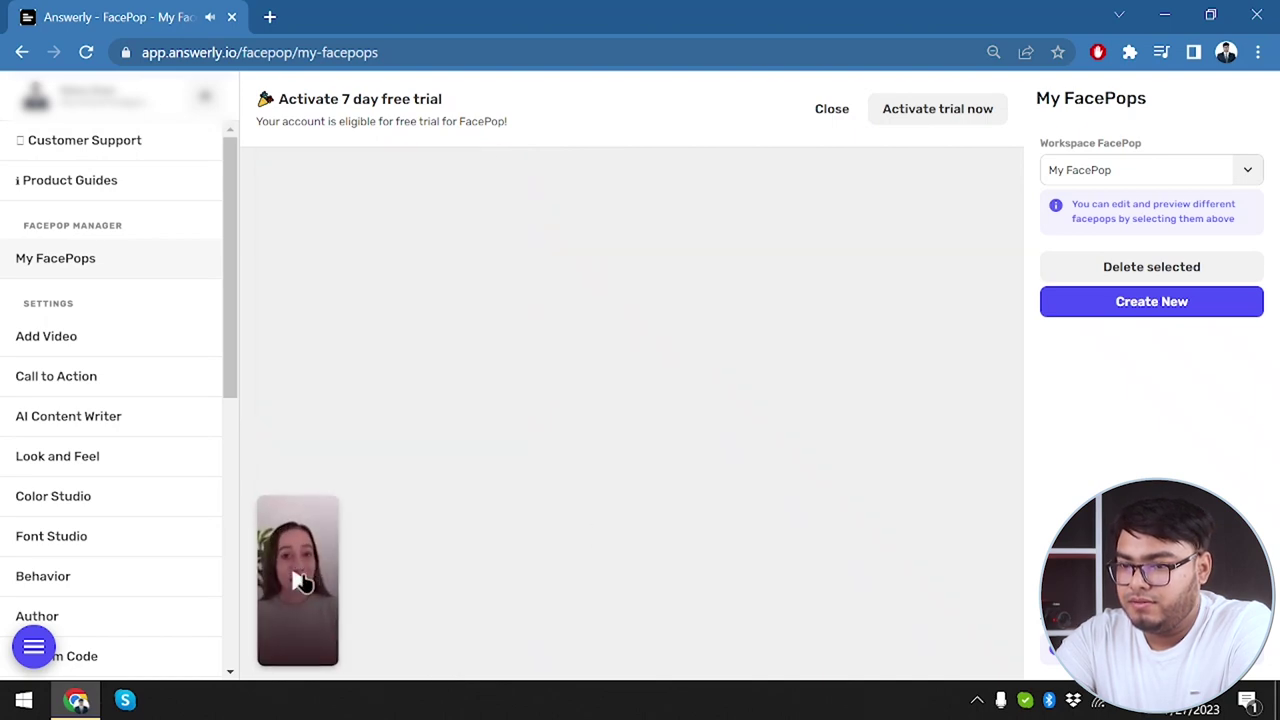
{"action": "left_click", "coordinate": [107, 332]}
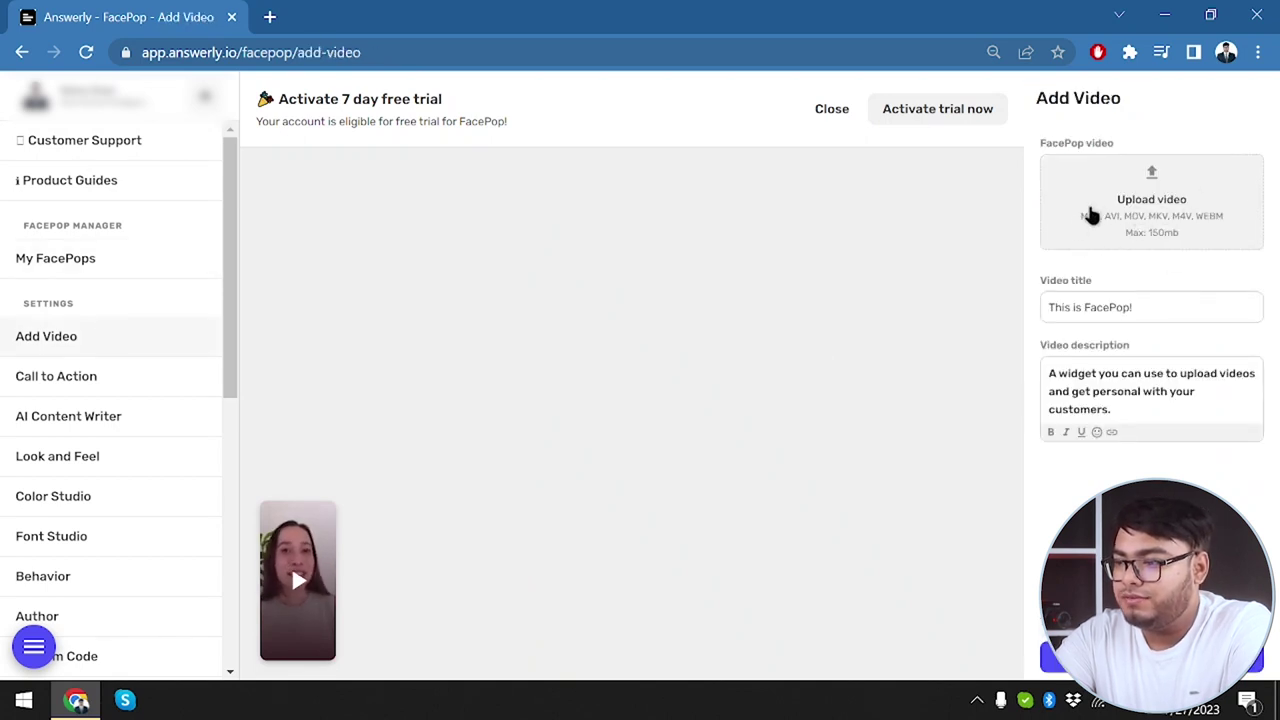
Step: Review the Call to Action settings and play the FacePop preview with its sound muted
{"action": "scroll", "coordinate": [105, 366], "scroll_direction": "down", "scroll_amount": 1}
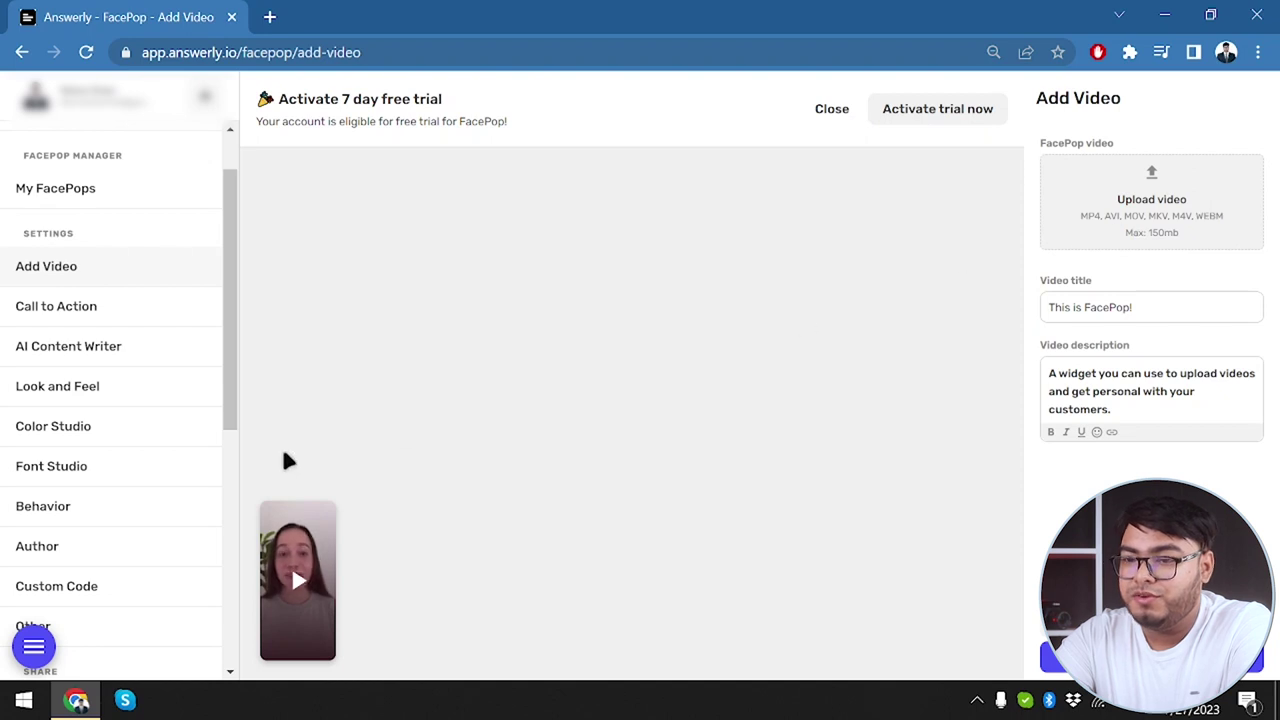
{"action": "left_click", "coordinate": [66, 308]}
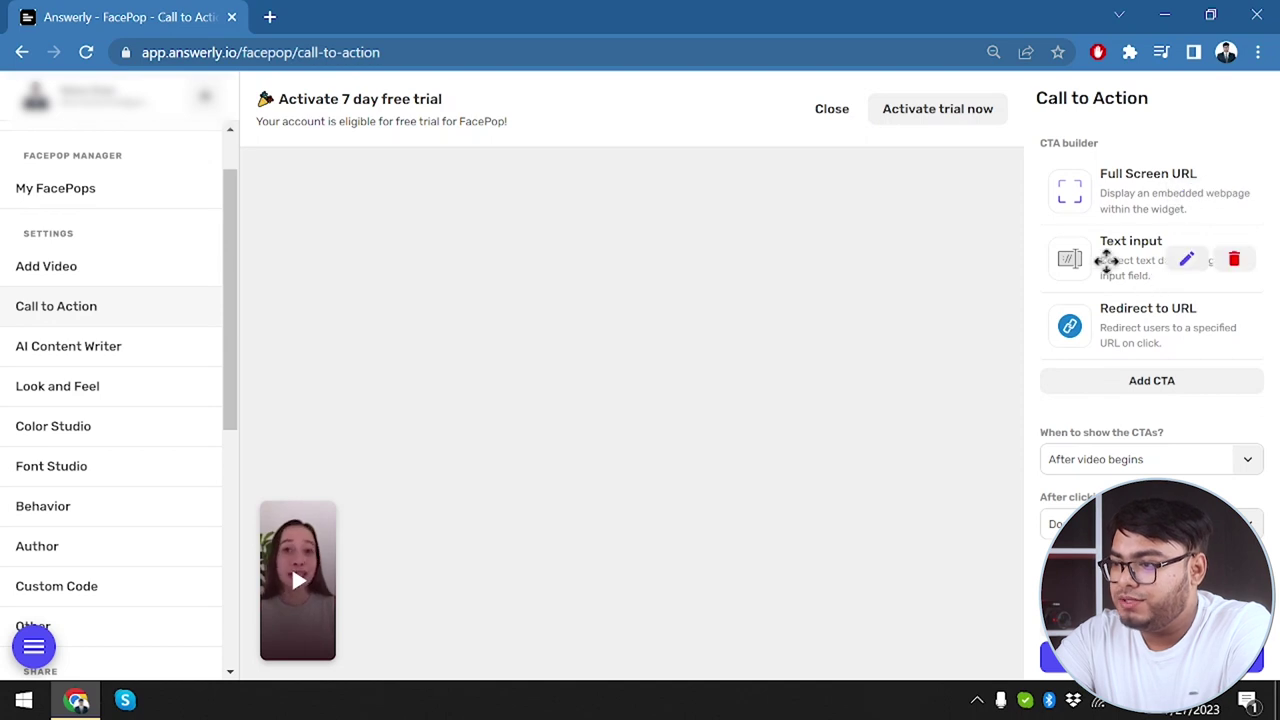
{"action": "left_click", "coordinate": [308, 612]}
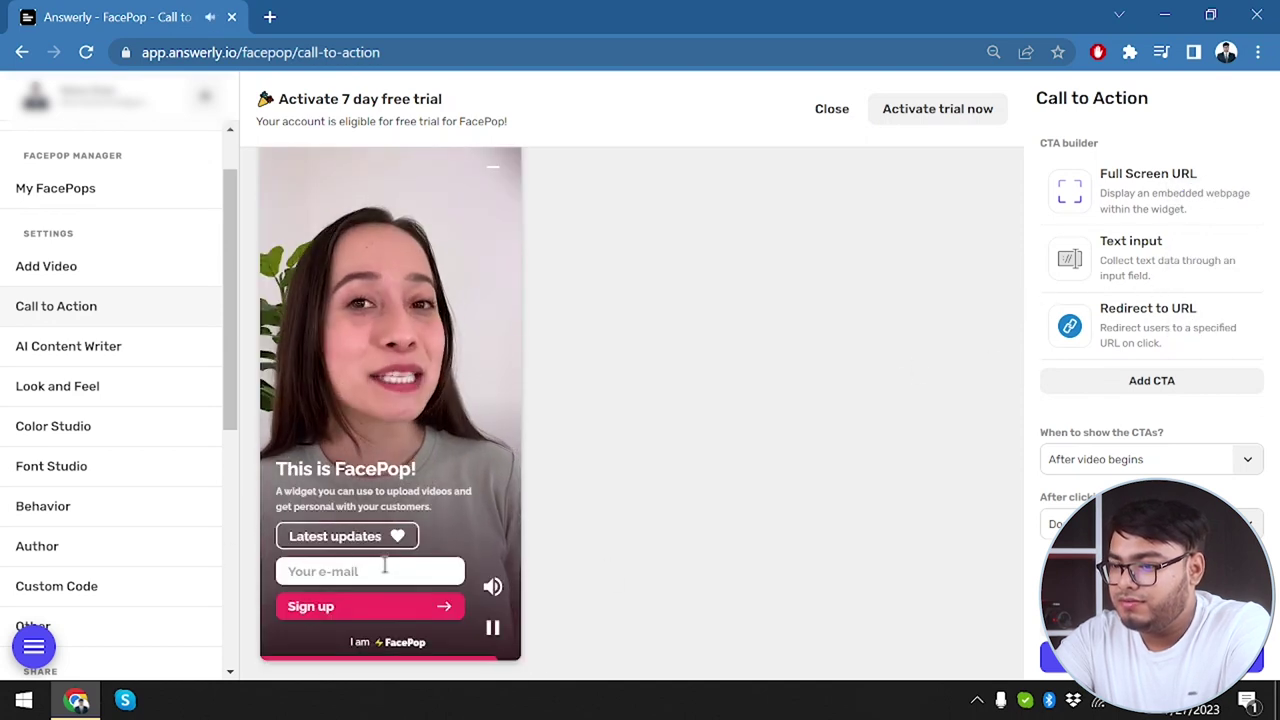
{"action": "left_click", "coordinate": [492, 589]}
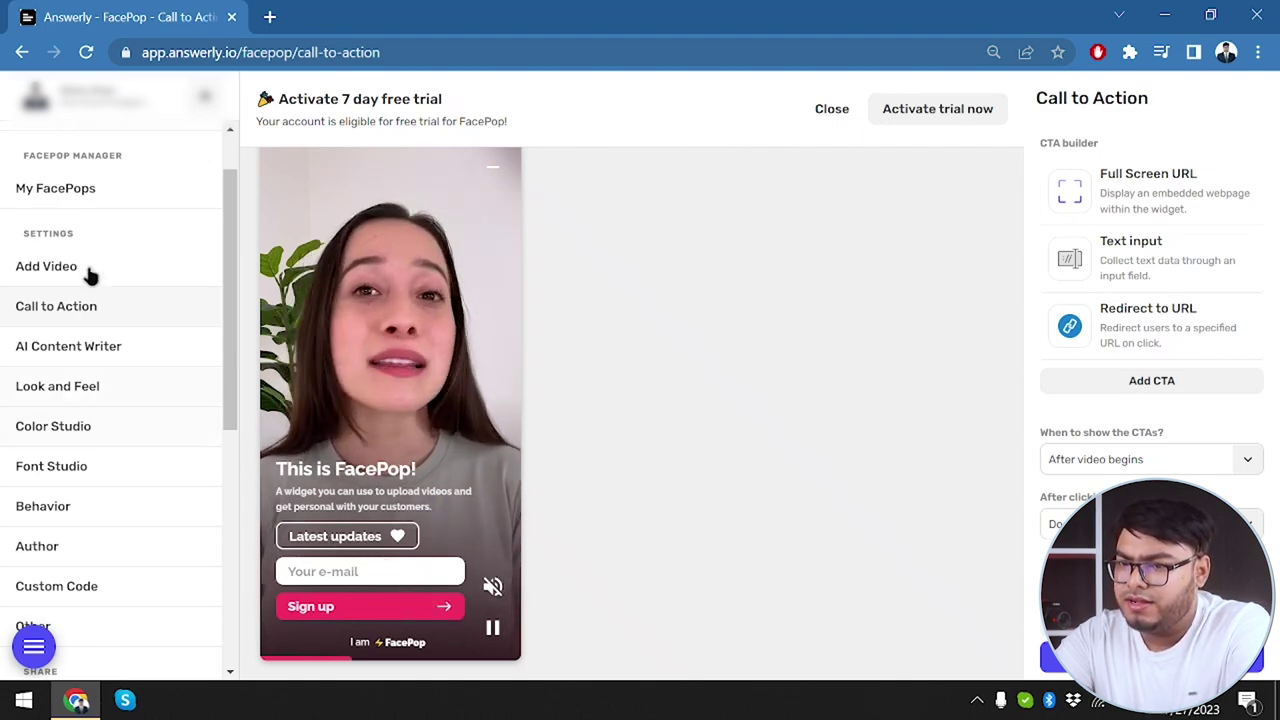
Step: Minimize the preview and set the FacePop's Look and Feel shadow to Spotlight, trying Medium, Dim and No shadow first
{"action": "left_click", "coordinate": [118, 386]}
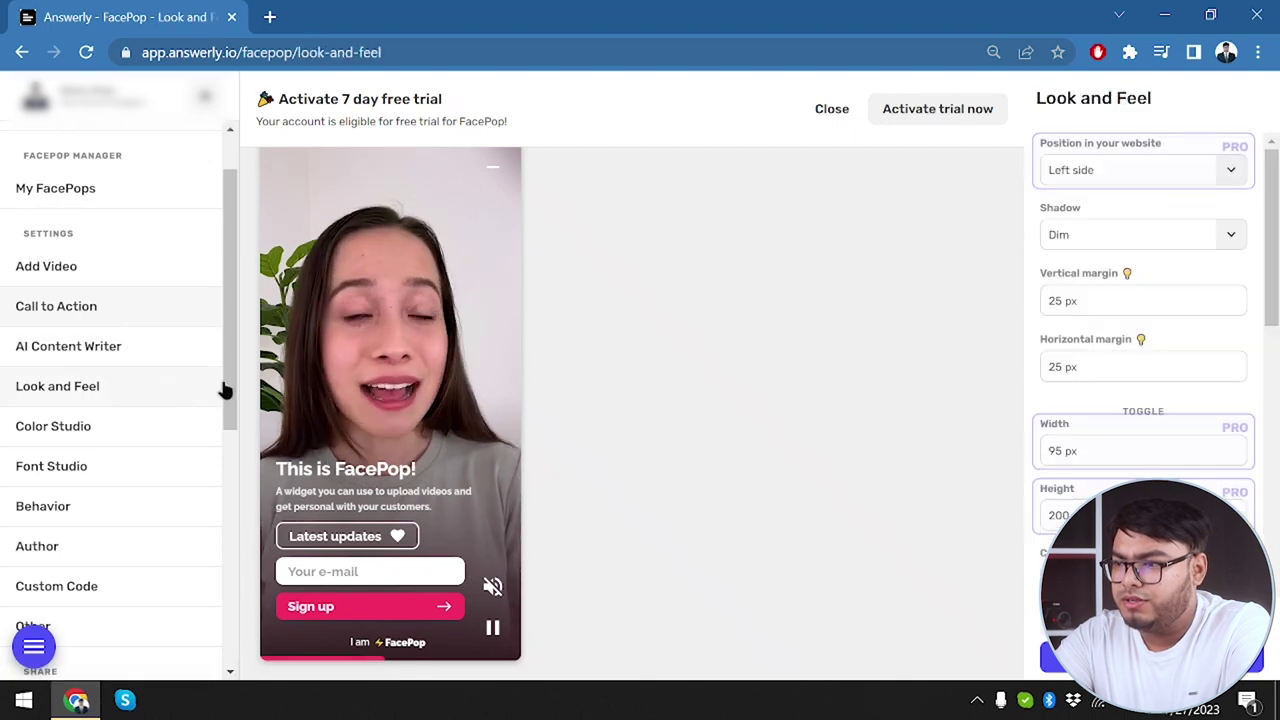
{"action": "left_click", "coordinate": [1175, 238]}
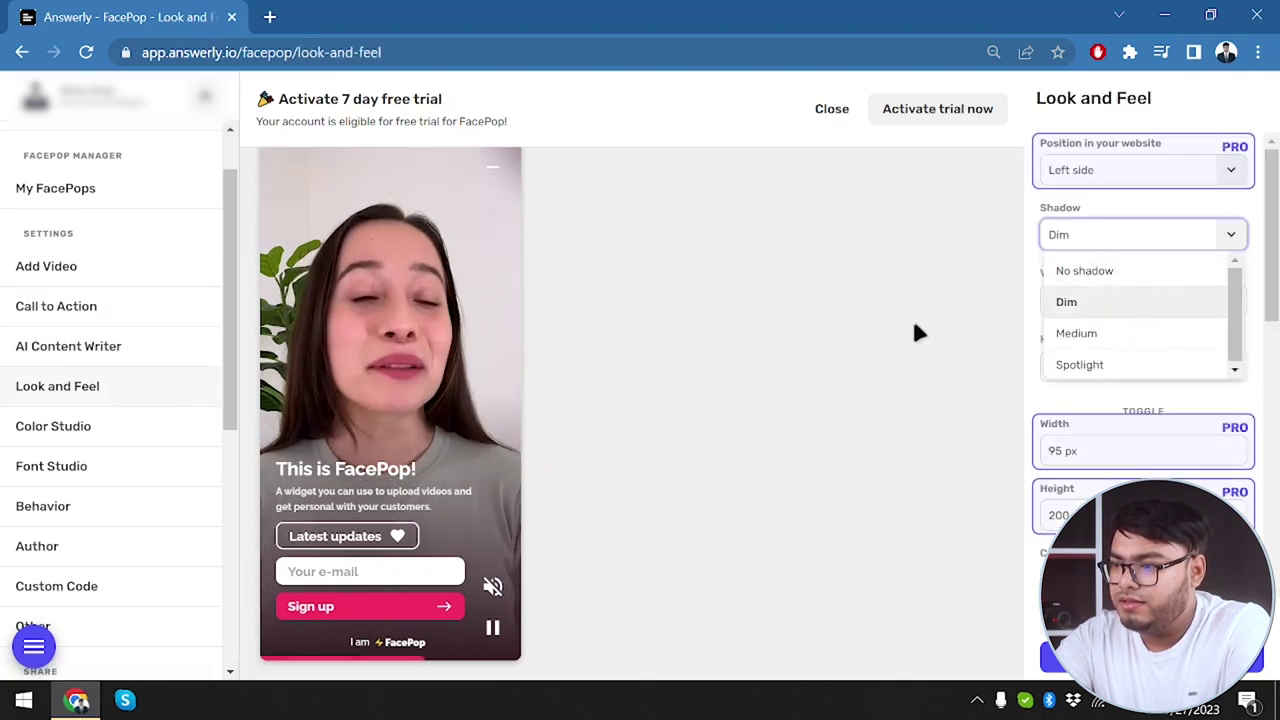
{"action": "left_click", "coordinate": [491, 168]}
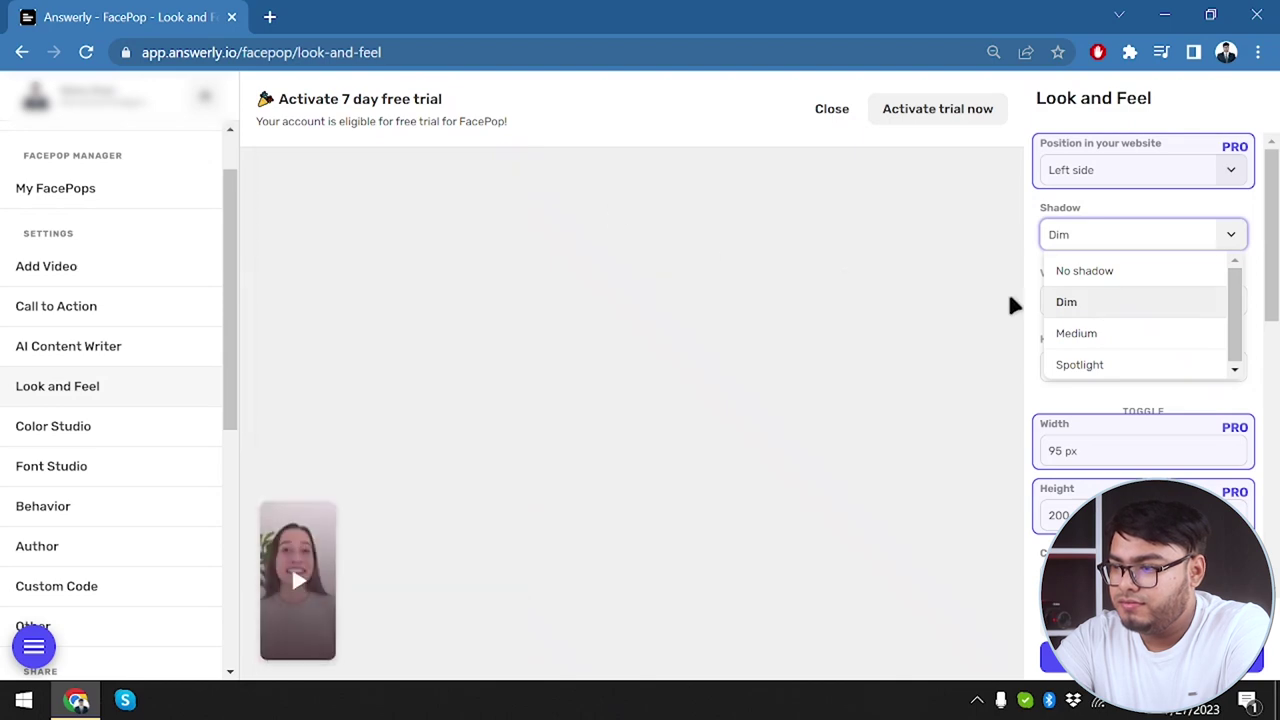
{"action": "left_click", "coordinate": [1111, 333]}
{"action": "left_click", "coordinate": [1140, 238]}
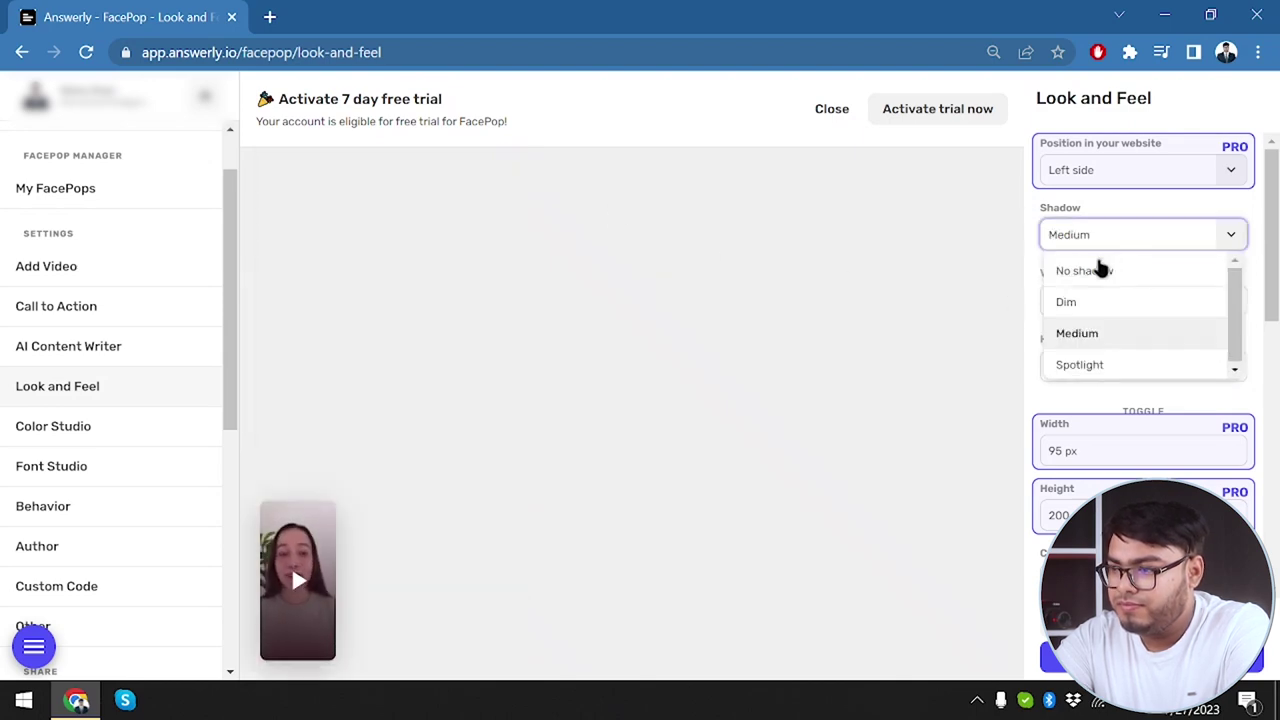
{"action": "left_click", "coordinate": [1066, 300]}
{"action": "left_click", "coordinate": [1165, 230]}
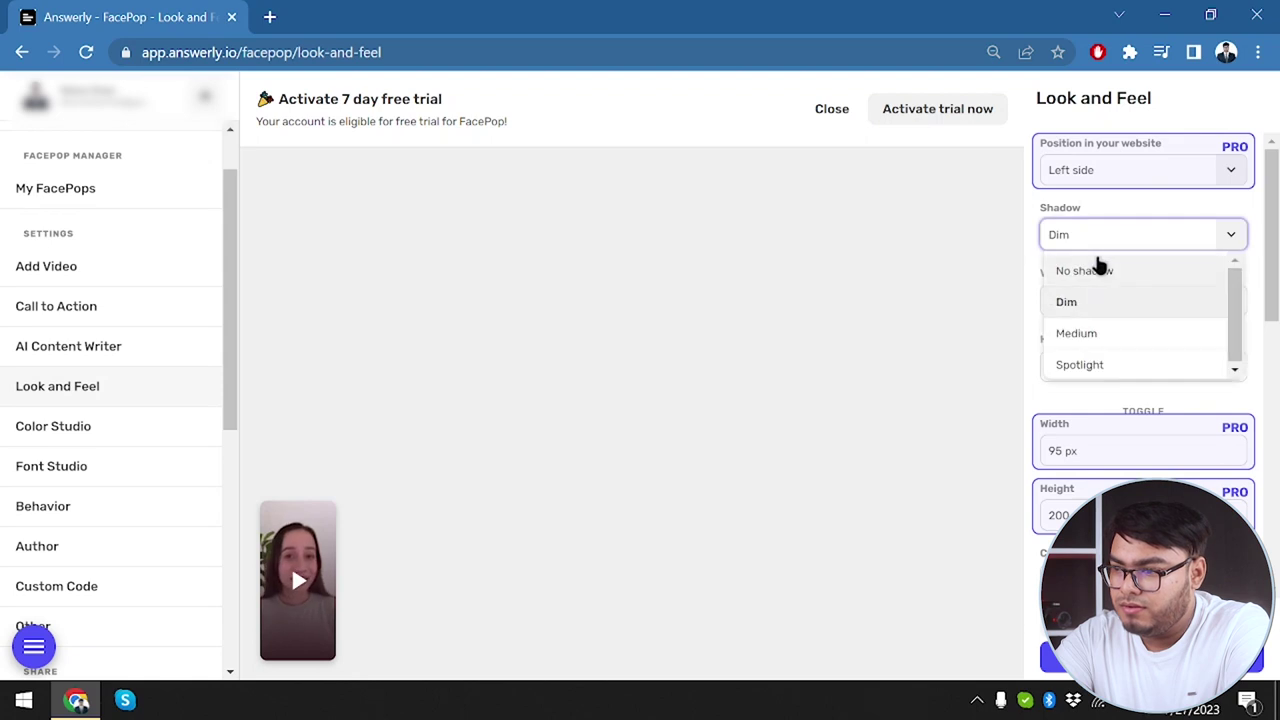
{"action": "left_click", "coordinate": [1094, 265]}
{"action": "left_click", "coordinate": [1154, 240]}
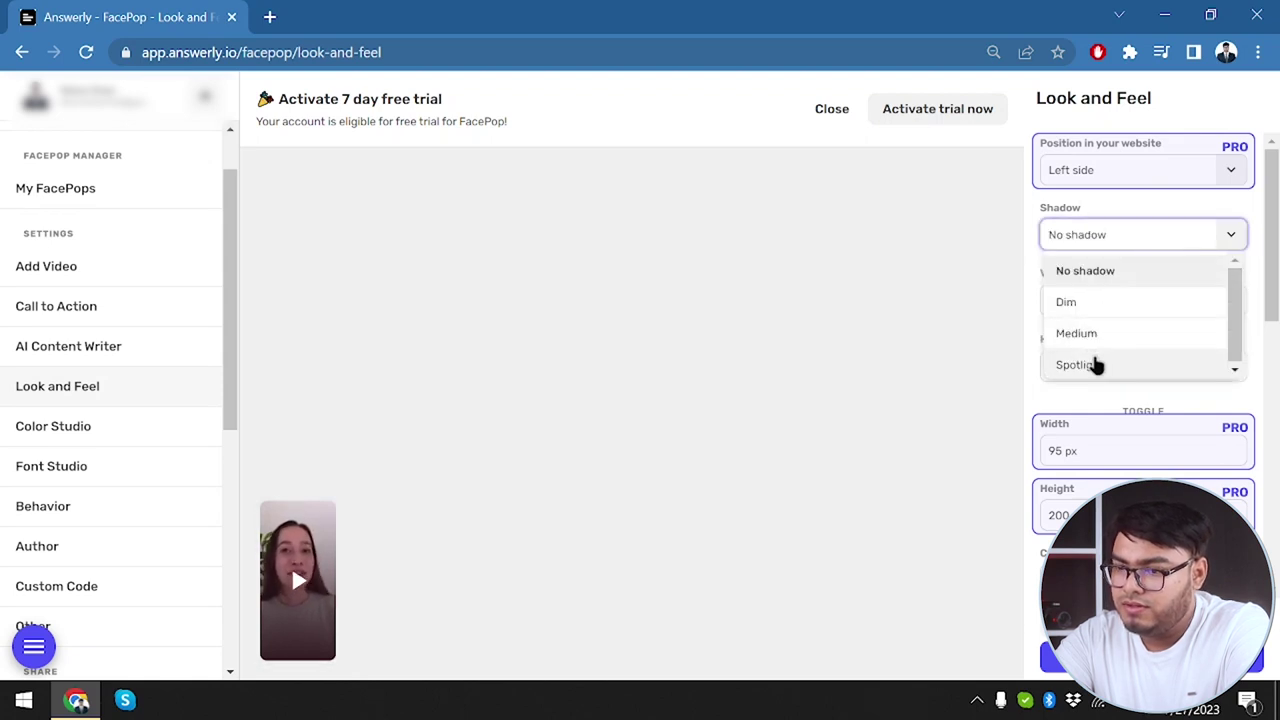
{"action": "left_click", "coordinate": [1095, 362]}
Step: Try hiding and showing the FacePop toggle's play icon, and set it to Show on mouse hover
{"action": "scroll", "coordinate": [1100, 369], "scroll_direction": "down", "scroll_amount": 1}
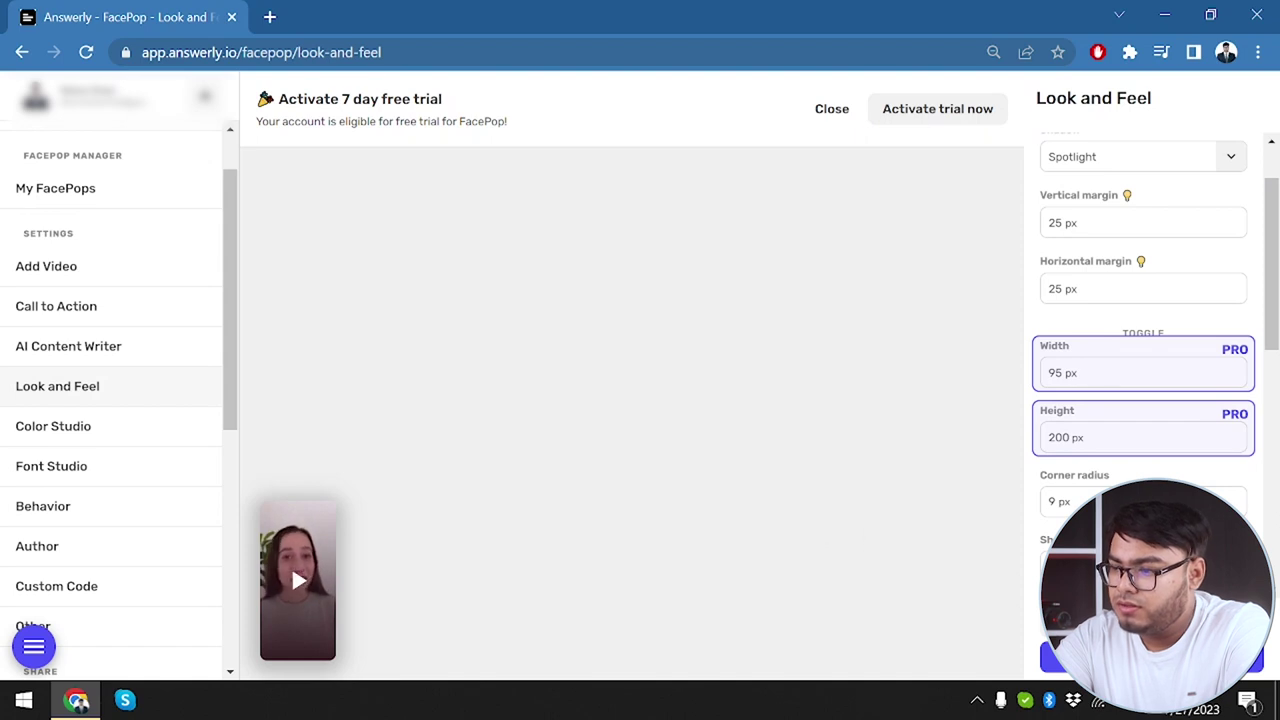
{"action": "left_click", "coordinate": [1140, 566]}
{"action": "scroll", "coordinate": [1152, 450], "scroll_direction": "down", "scroll_amount": 3}
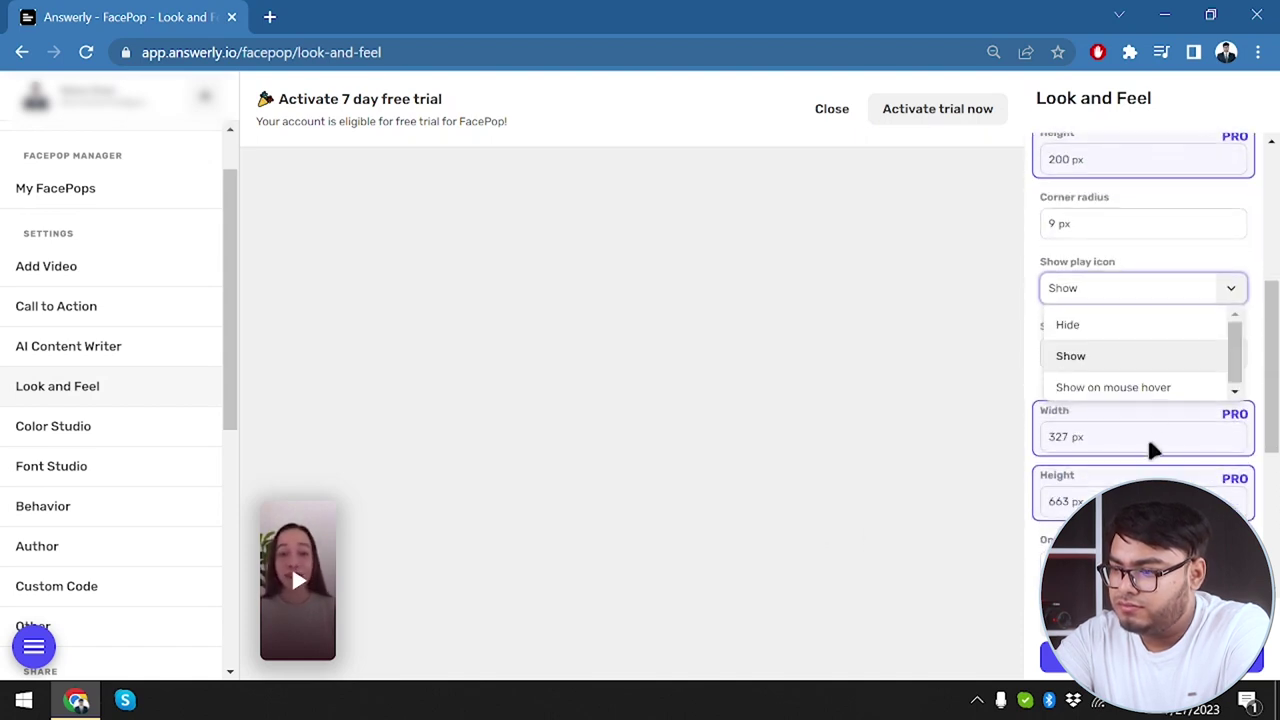
{"action": "left_click", "coordinate": [1070, 325]}
{"action": "left_click", "coordinate": [1147, 290]}
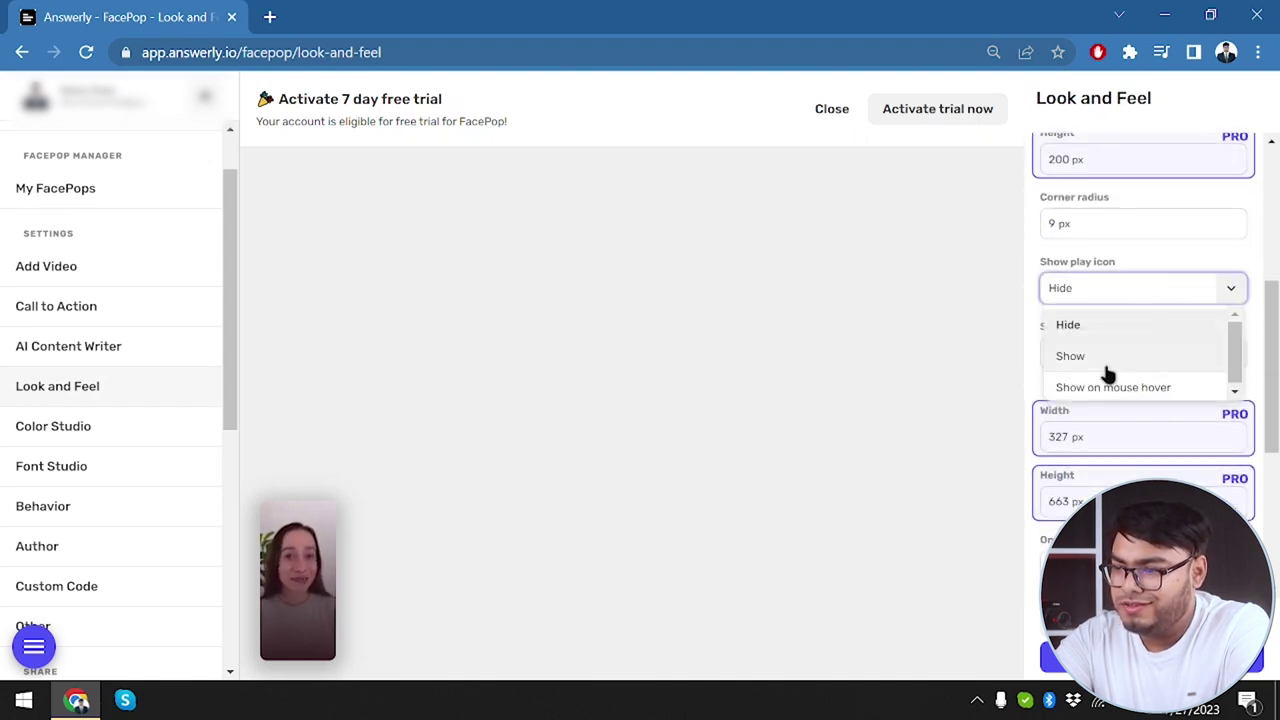
{"action": "left_click", "coordinate": [1160, 388]}
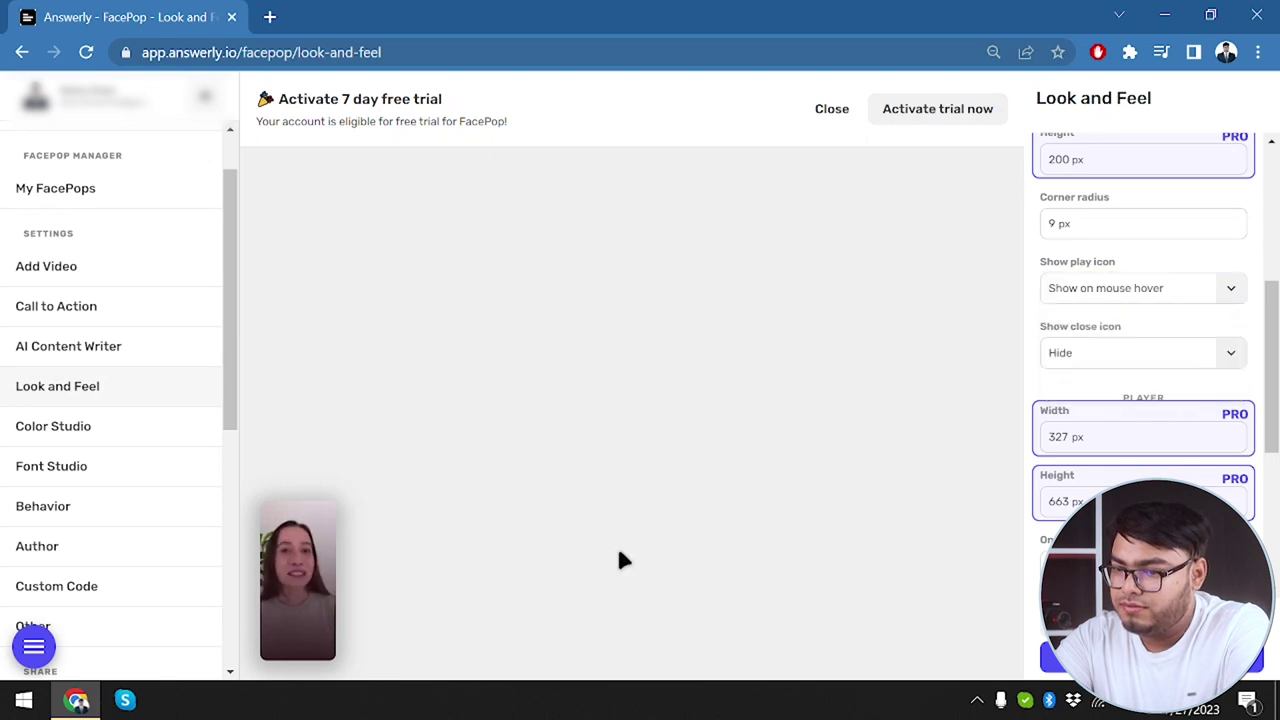
{"action": "left_click", "coordinate": [1152, 296]}
{"action": "left_click", "coordinate": [1089, 358]}
{"action": "left_click", "coordinate": [1160, 298]}
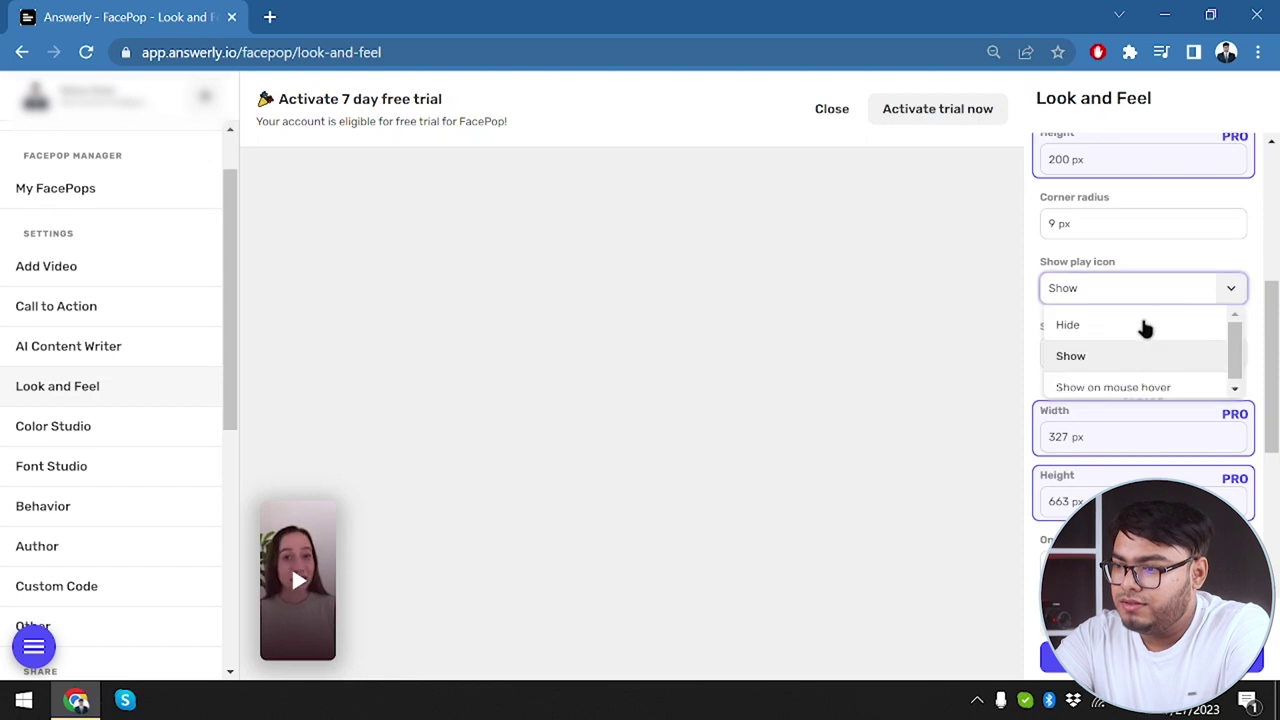
{"action": "left_click", "coordinate": [1080, 387]}
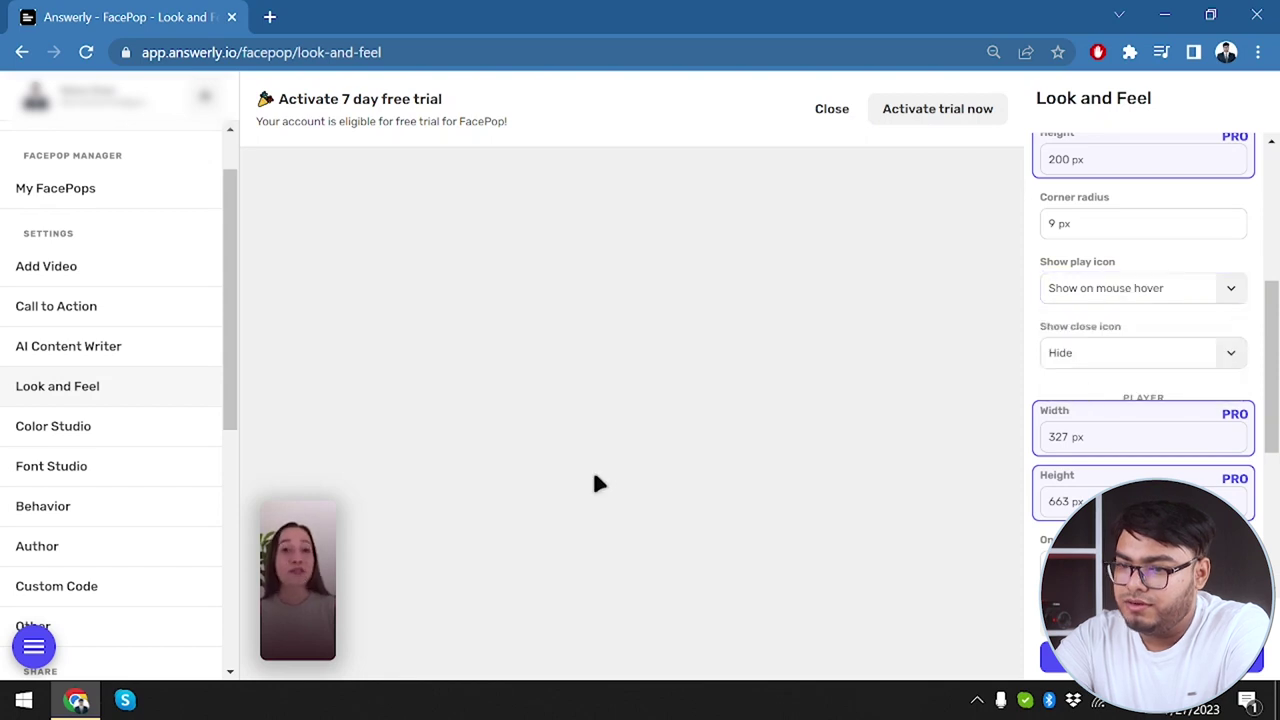
Step: Examine the Color Studio and Font Studio settings alongside the expanded video preview, and minimize the preview
{"action": "left_click", "coordinate": [28, 440]}
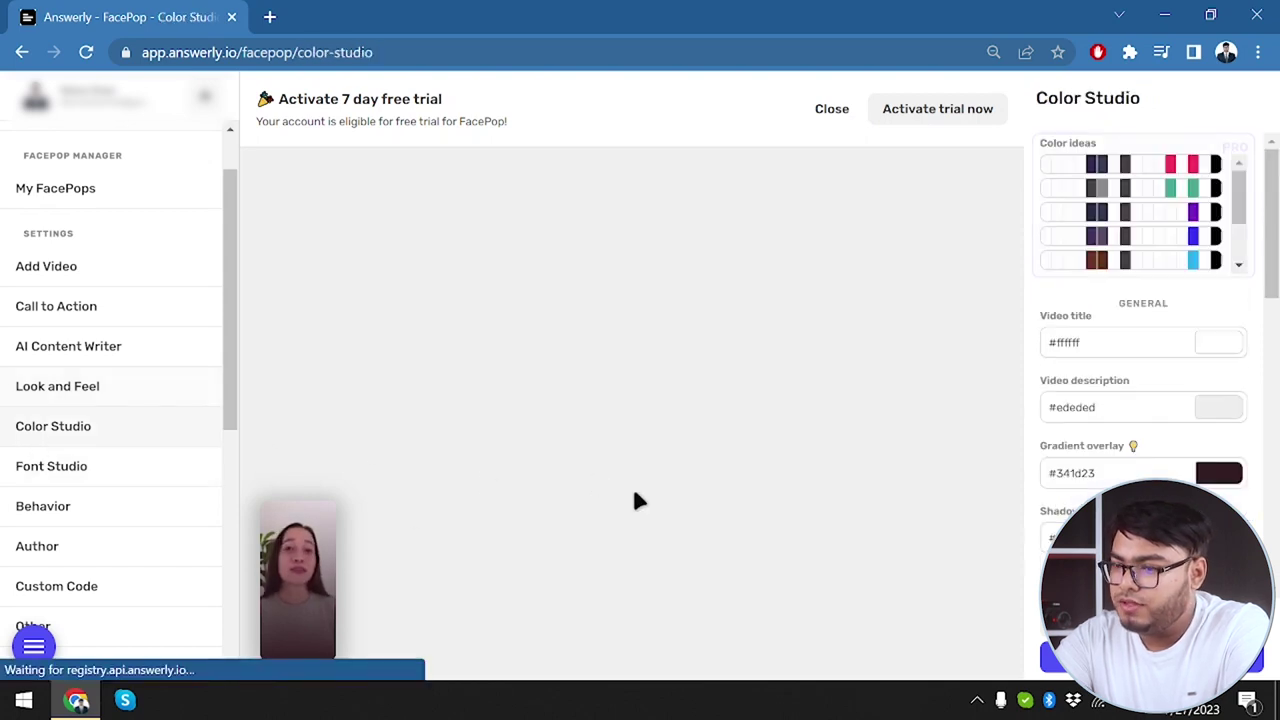
{"action": "left_click", "coordinate": [1220, 344]}
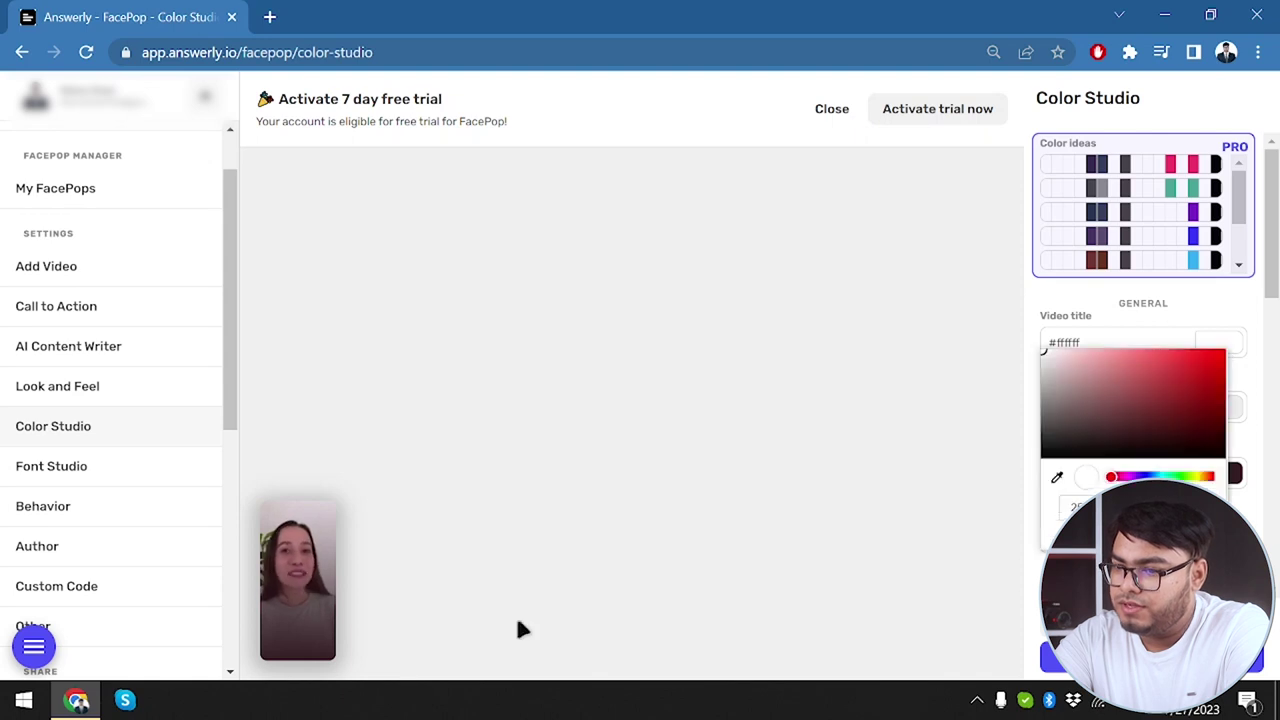
{"action": "left_click", "coordinate": [323, 567]}
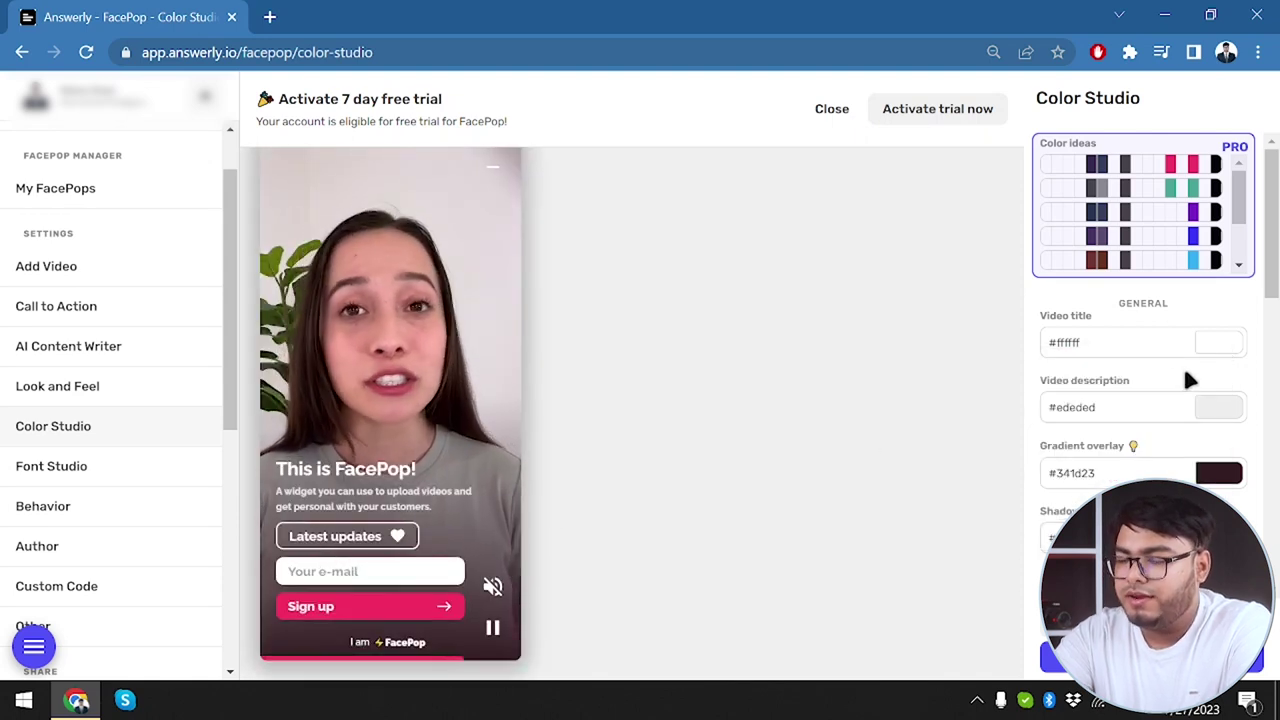
{"action": "left_click", "coordinate": [118, 476]}
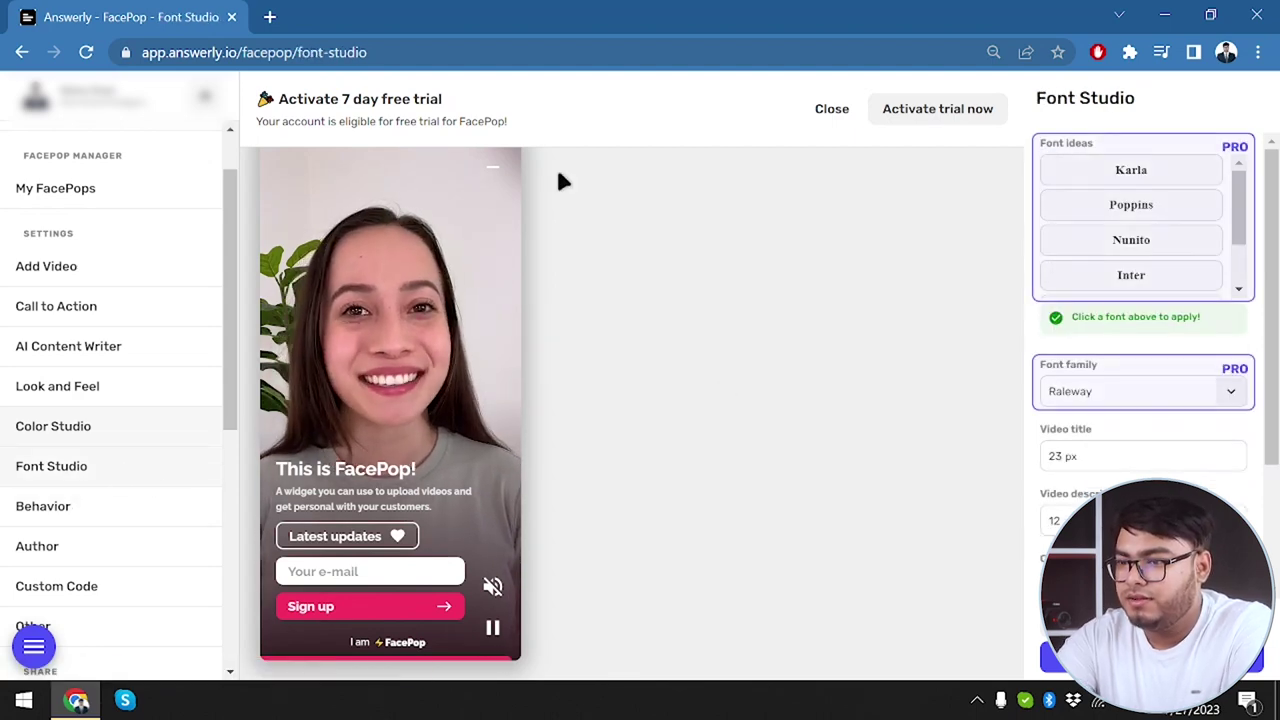
{"action": "left_click", "coordinate": [493, 167]}
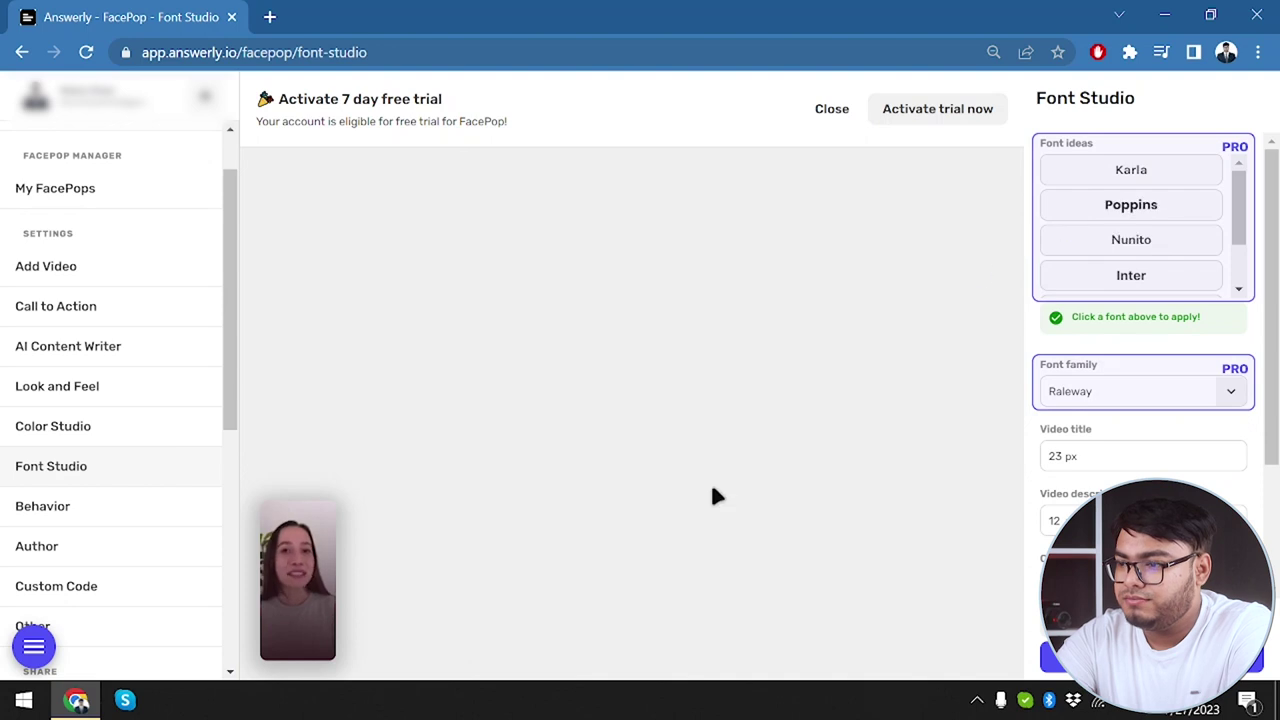
Step: Review the FacePop's Behavior settings and its Author settings
{"action": "left_click", "coordinate": [63, 509]}
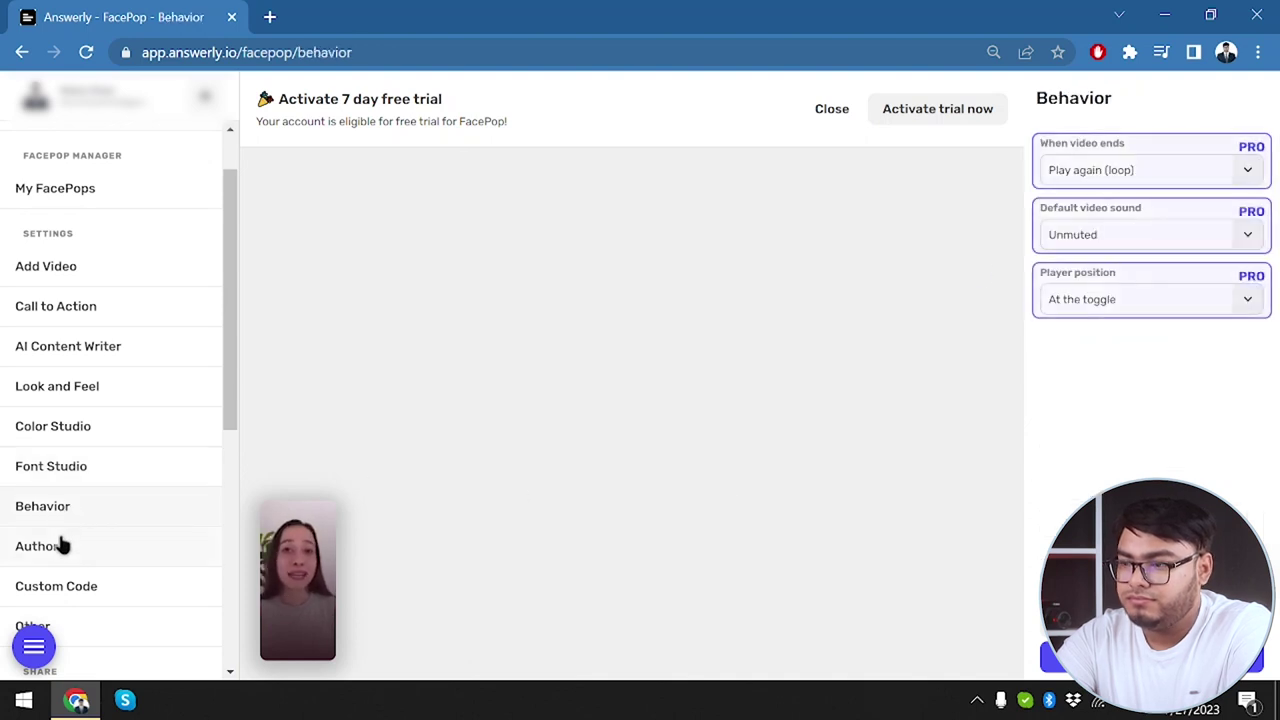
{"action": "left_click", "coordinate": [40, 546]}
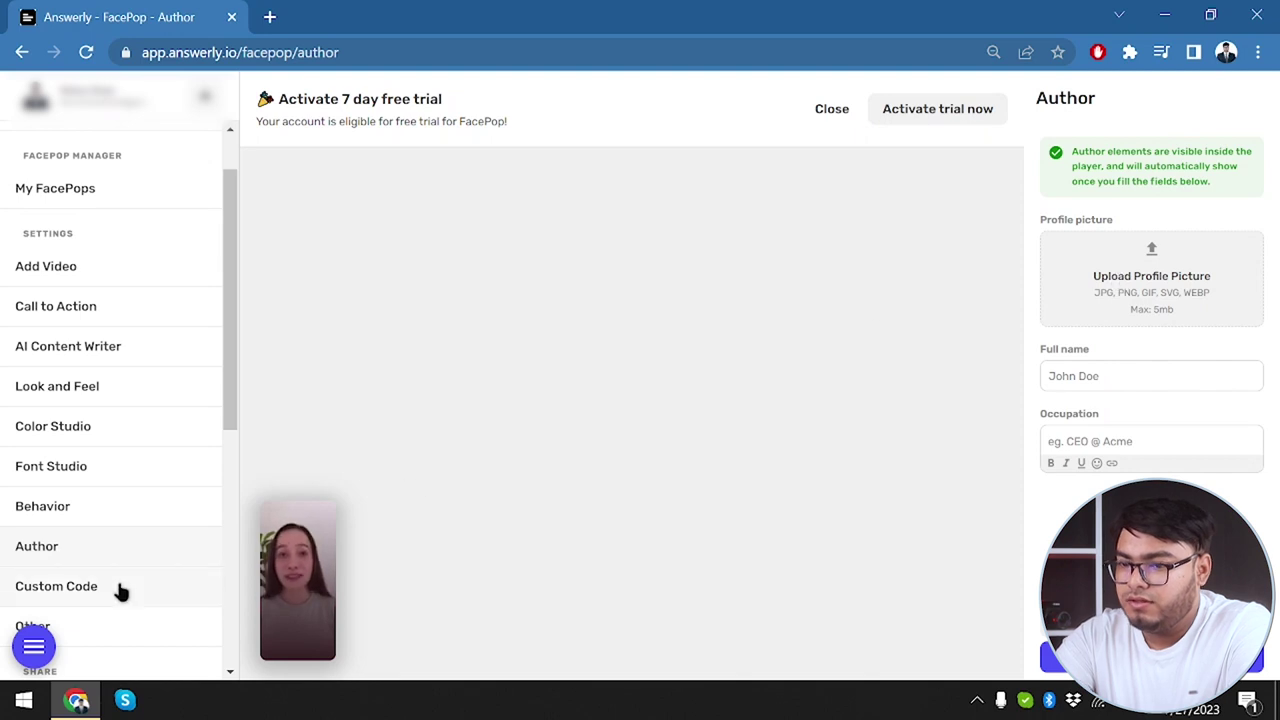
{"action": "scroll", "coordinate": [150, 540], "scroll_direction": "down", "scroll_amount": 3}
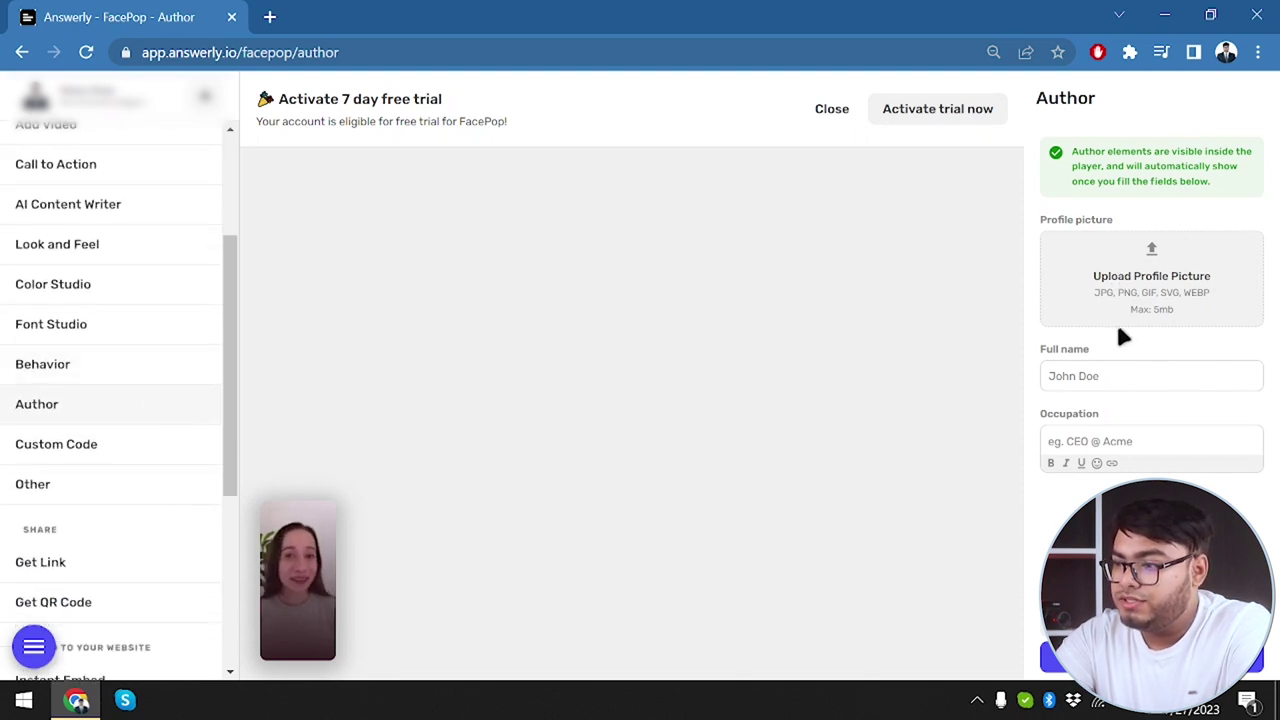
{"action": "mouse_move", "coordinate": [271, 632]}
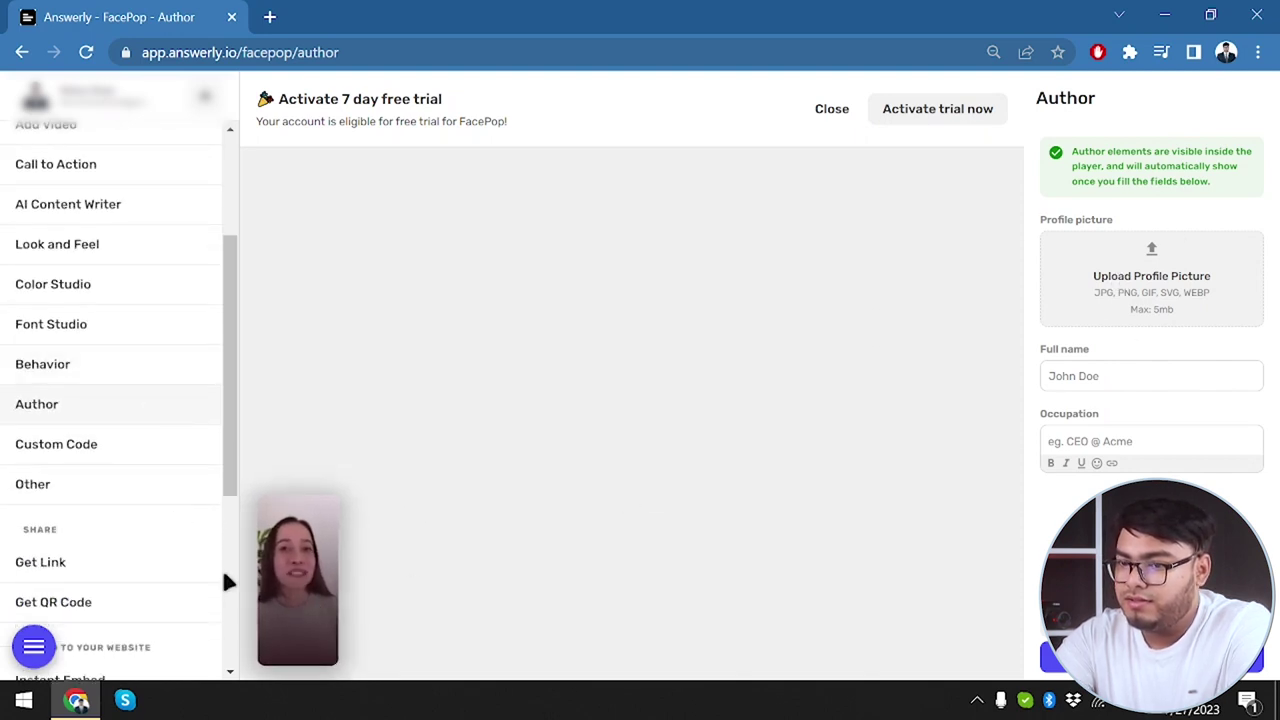
Step: Upload the photo of the man in a tan blazer from Downloads as the FacePop author's profile picture
{"action": "left_click", "coordinate": [1043, 310]}
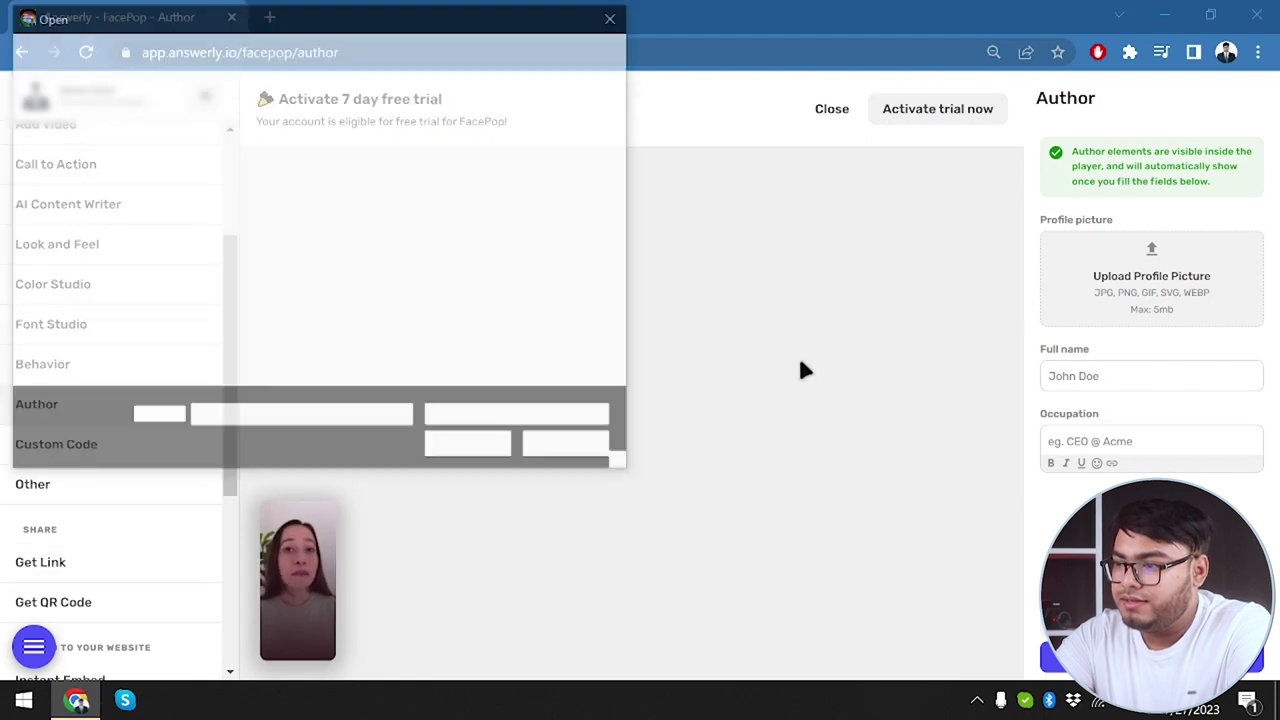
{"action": "scroll", "coordinate": [369, 246], "scroll_direction": "down", "scroll_amount": 3}
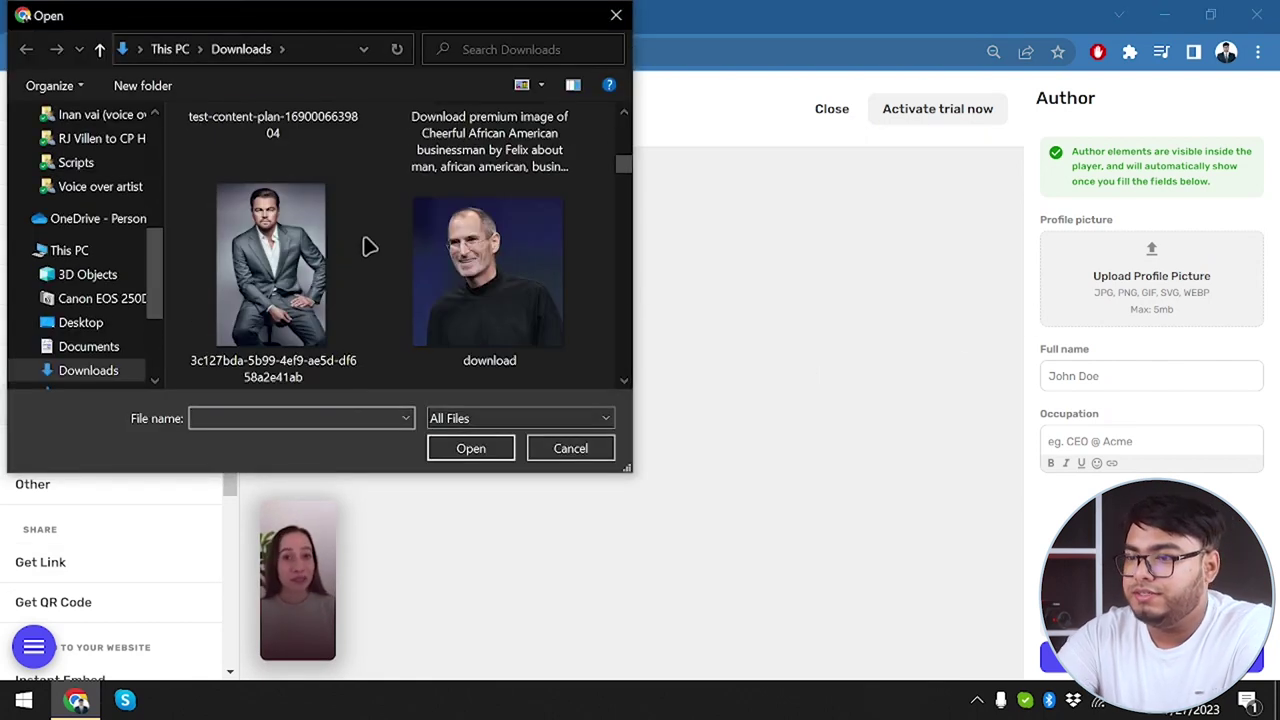
{"action": "scroll", "coordinate": [350, 268], "scroll_direction": "up", "scroll_amount": 2}
{"action": "double_click", "coordinate": [490, 220]}
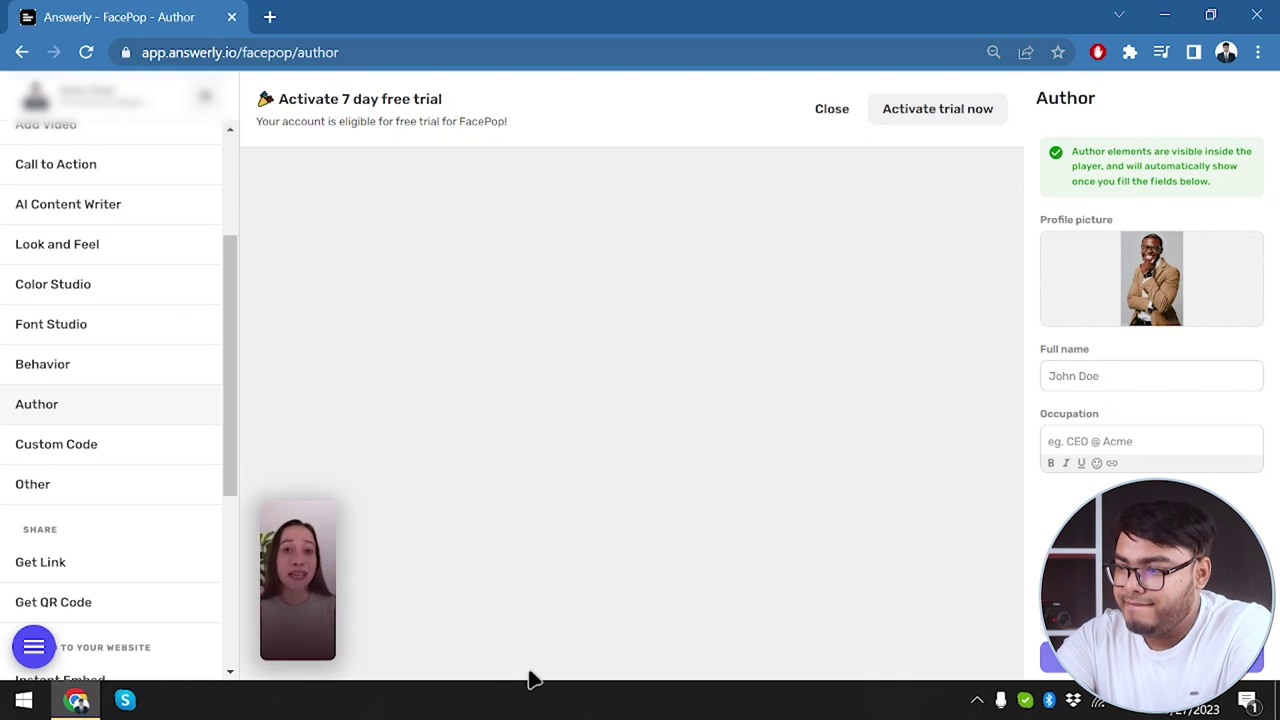
Step: Expand the FacePop preview to check the author picture, dismiss the free trial notice and minimize the preview
{"action": "left_click", "coordinate": [303, 588]}
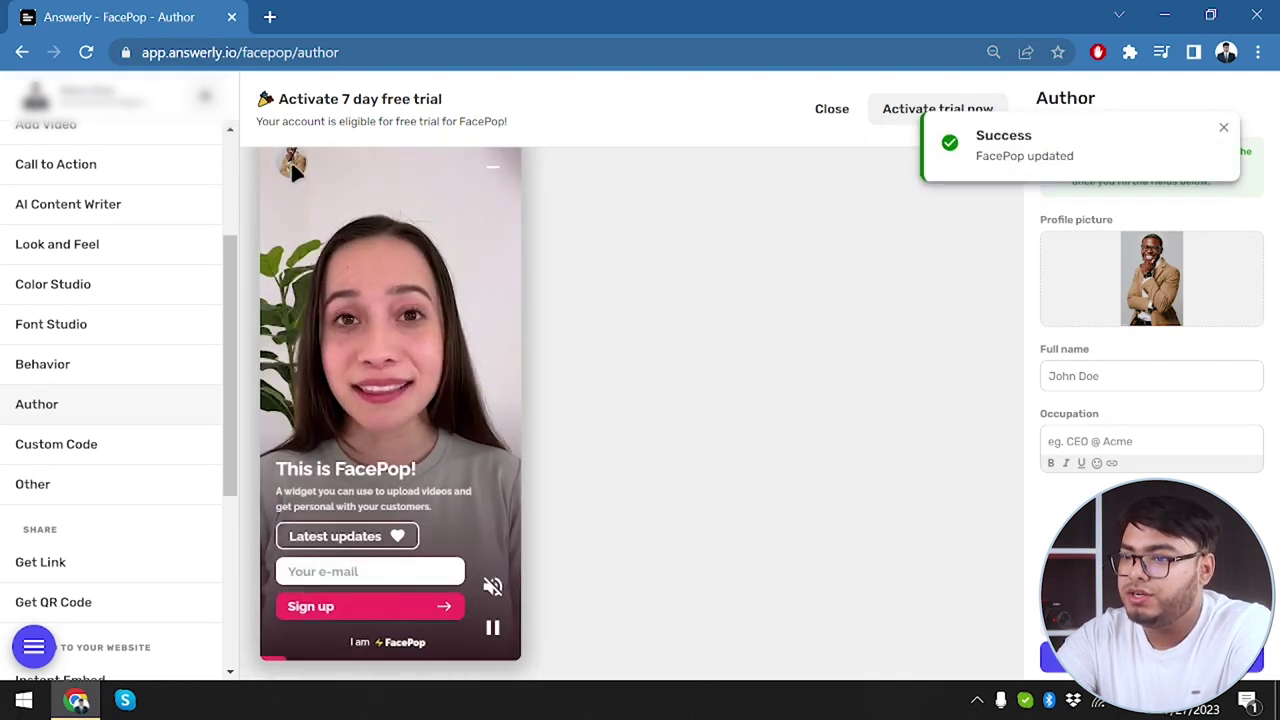
{"action": "left_click", "coordinate": [830, 110]}
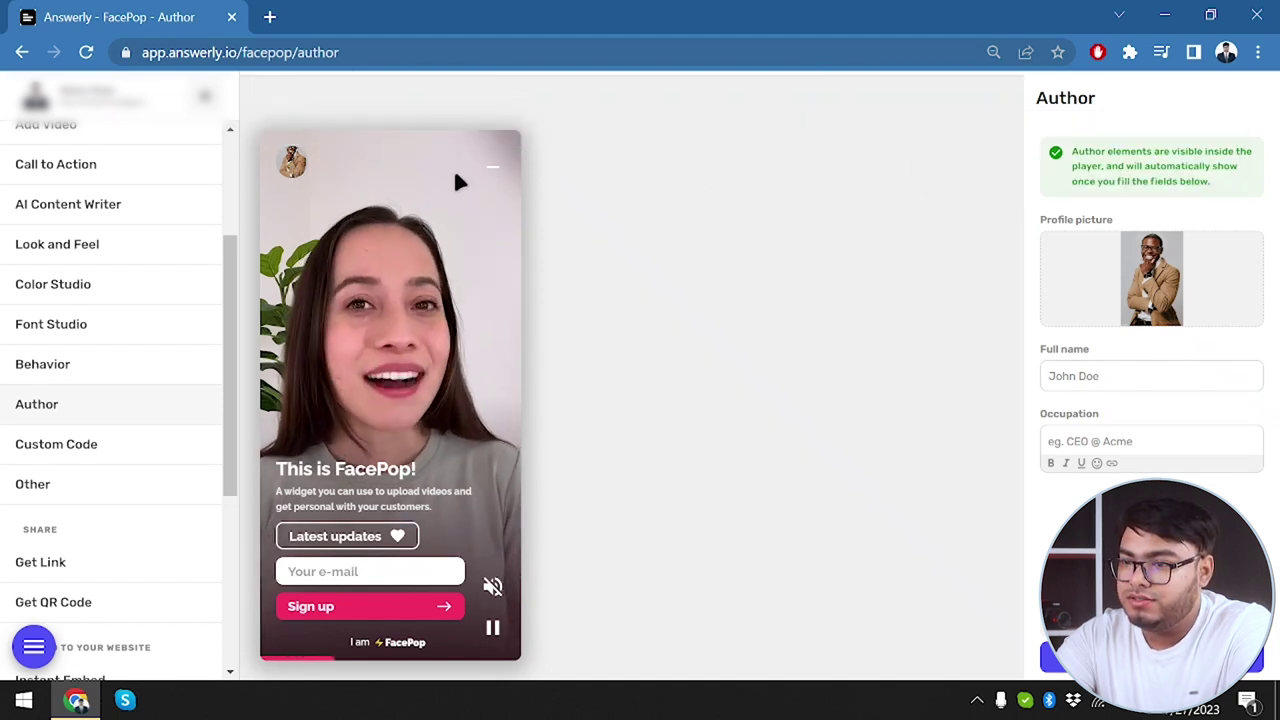
{"action": "left_click", "coordinate": [491, 167]}
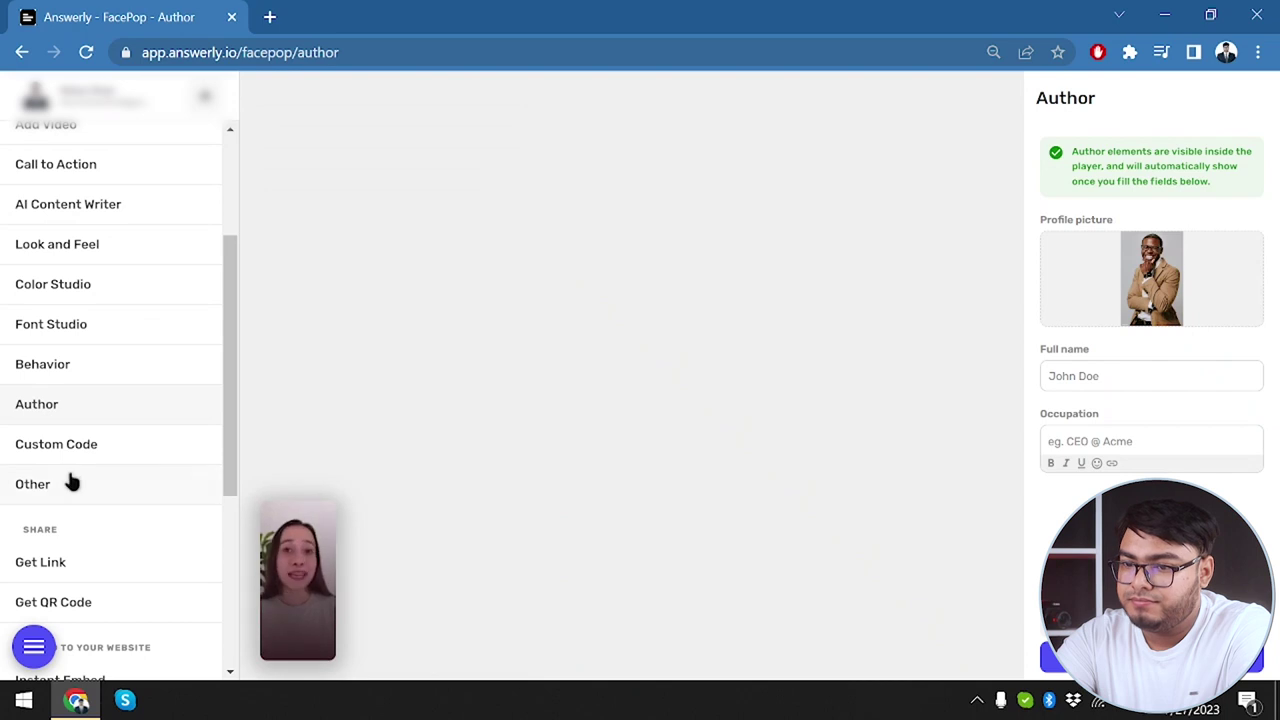
Step: Examine the Custom Code and Other settings and look over the share and embed options
{"action": "left_click", "coordinate": [130, 456]}
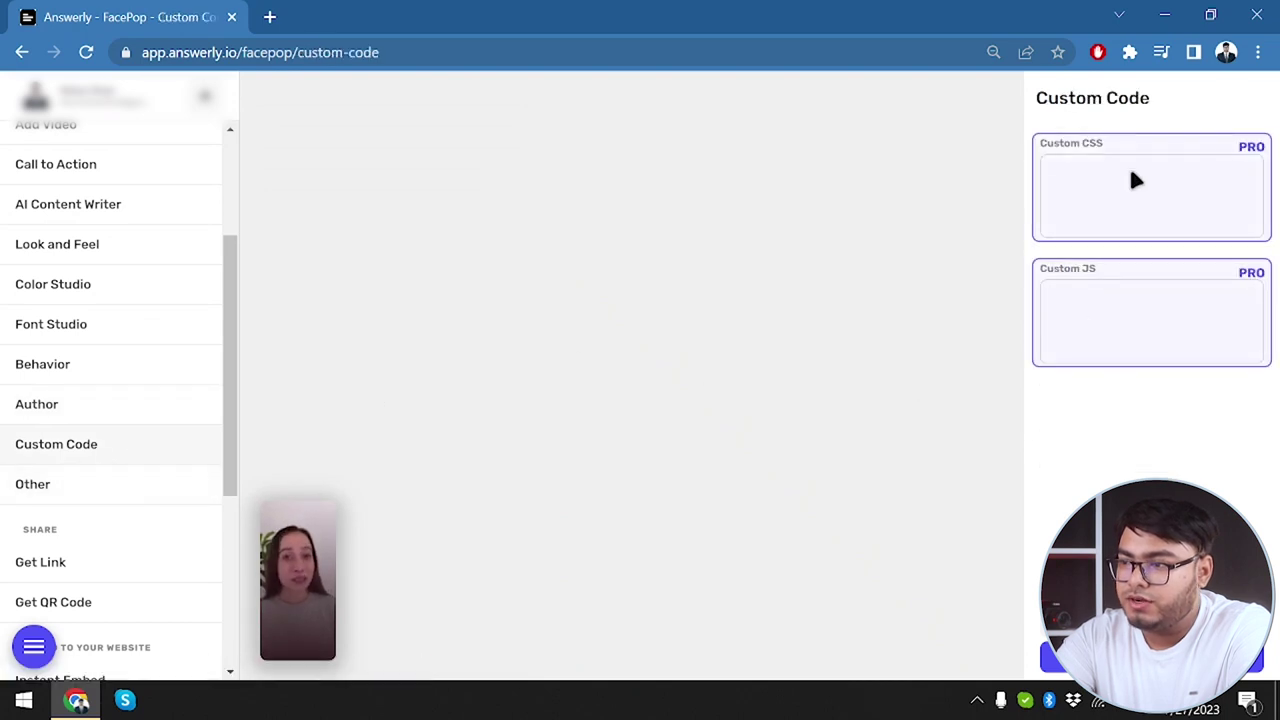
{"action": "left_click", "coordinate": [141, 500]}
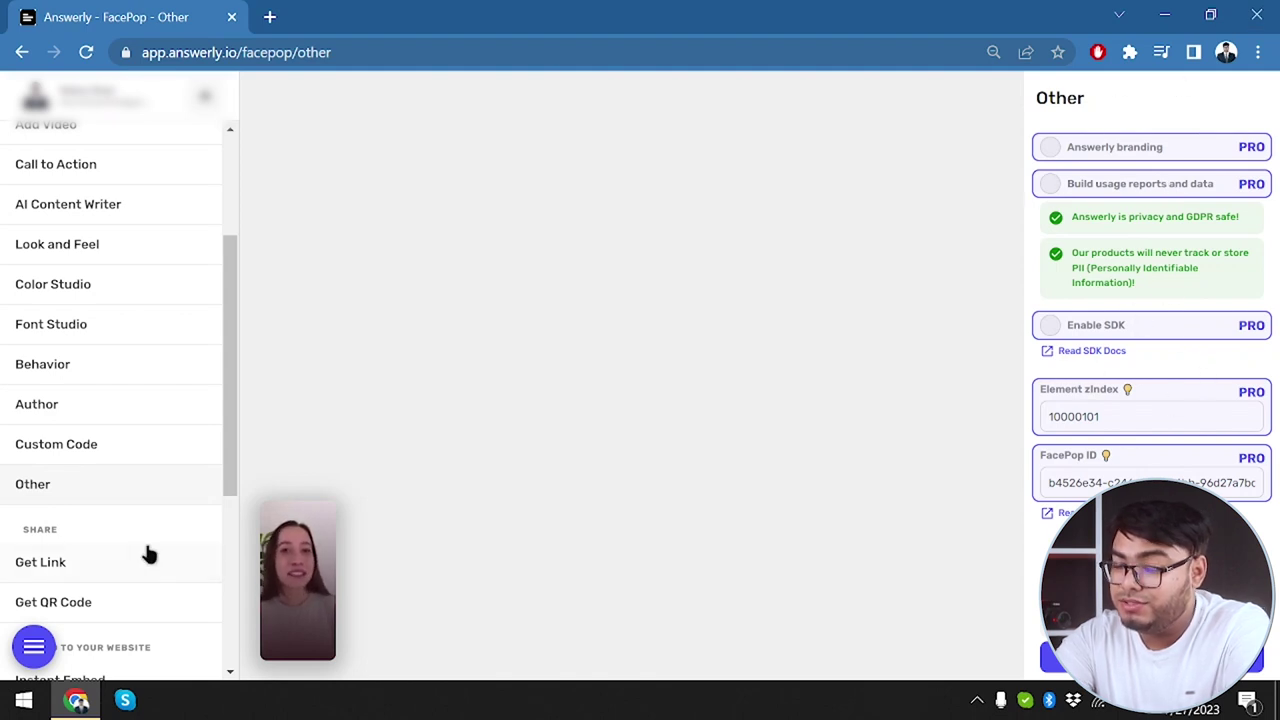
{"action": "scroll", "coordinate": [80, 566], "scroll_direction": "down", "scroll_amount": 1}
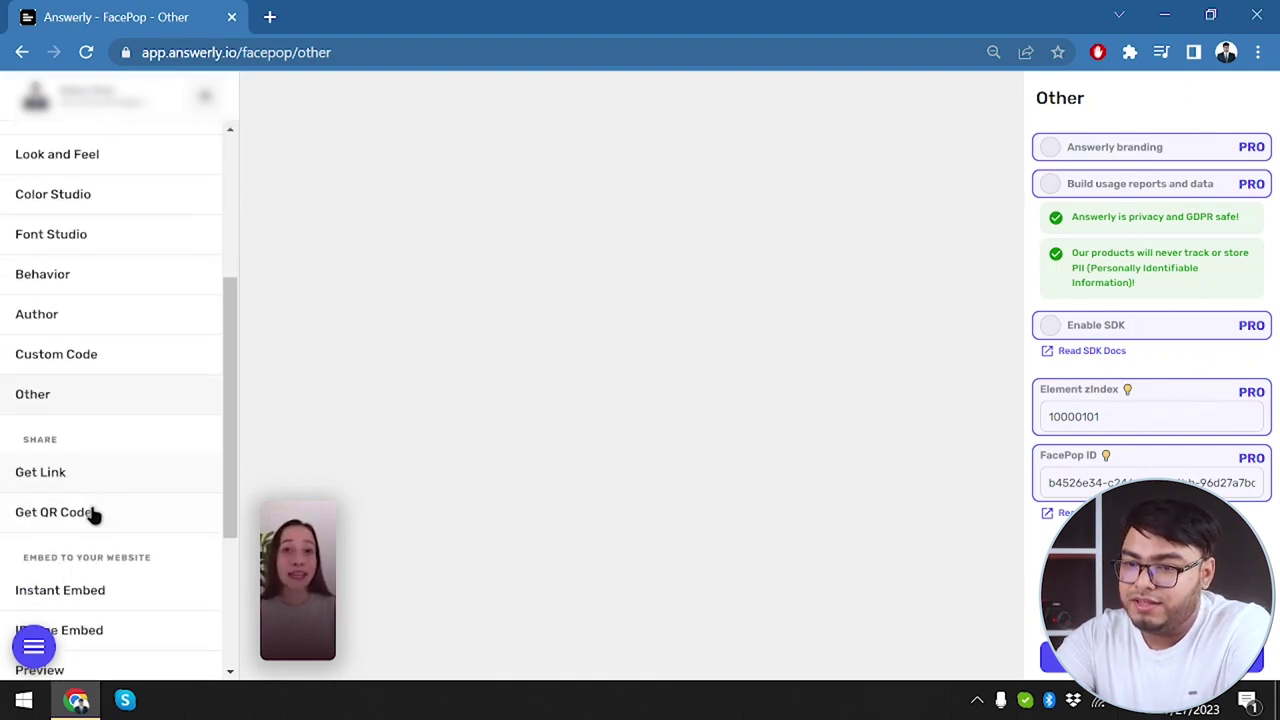
{"action": "scroll", "coordinate": [106, 594], "scroll_direction": "down", "scroll_amount": 1}
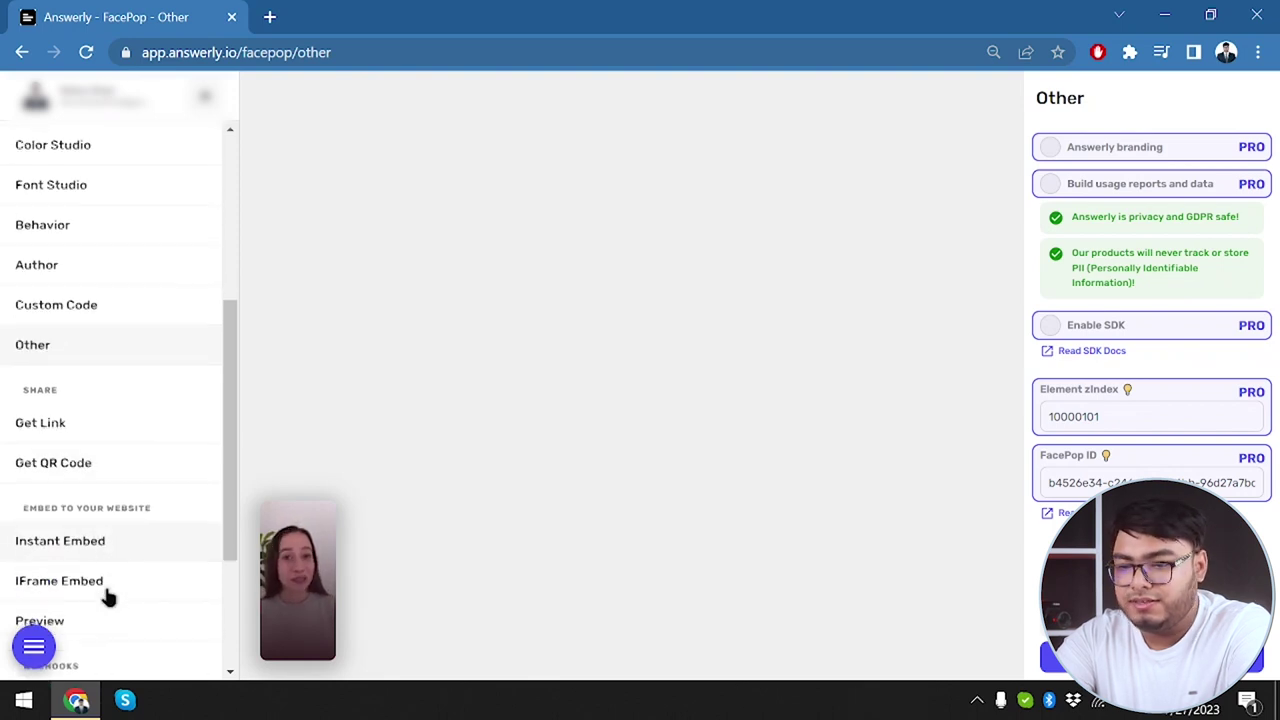
{"action": "scroll", "coordinate": [108, 597], "scroll_direction": "down", "scroll_amount": 1}
Step: Open the FacePop website preview for answerly.io and examine how the widget looks along the page
{"action": "left_click", "coordinate": [87, 566]}
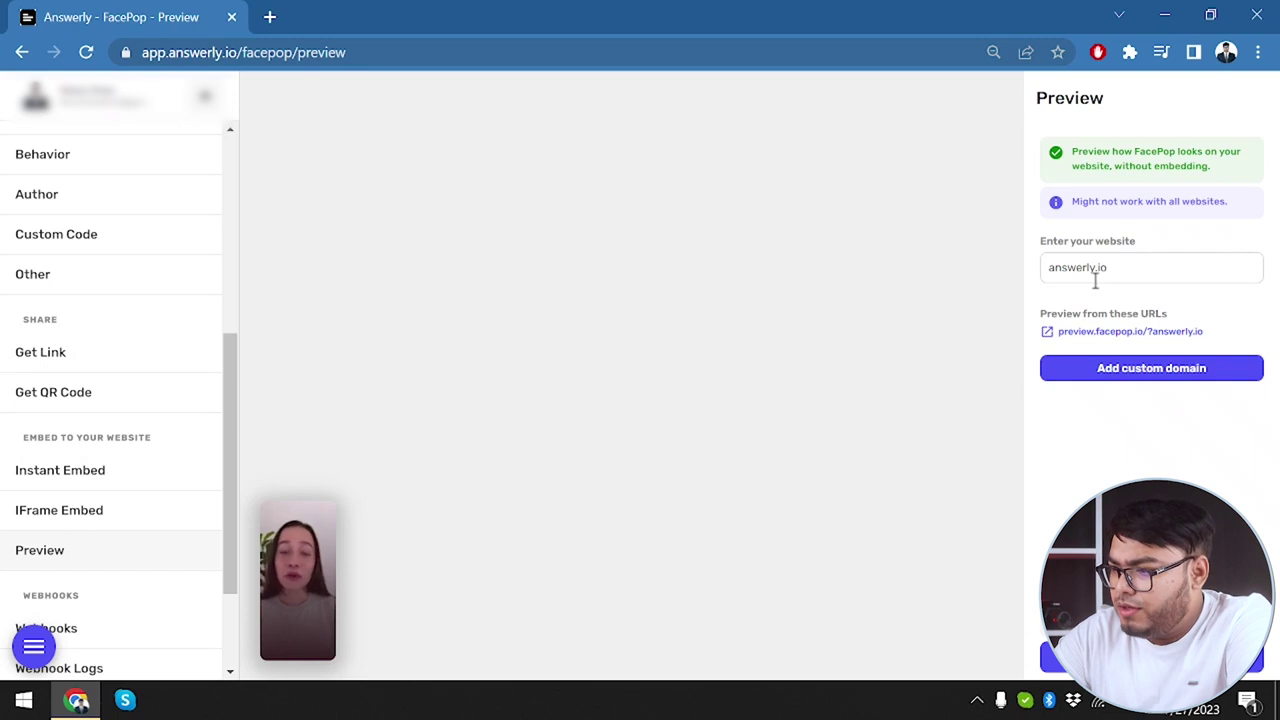
{"action": "left_click", "coordinate": [1135, 333]}
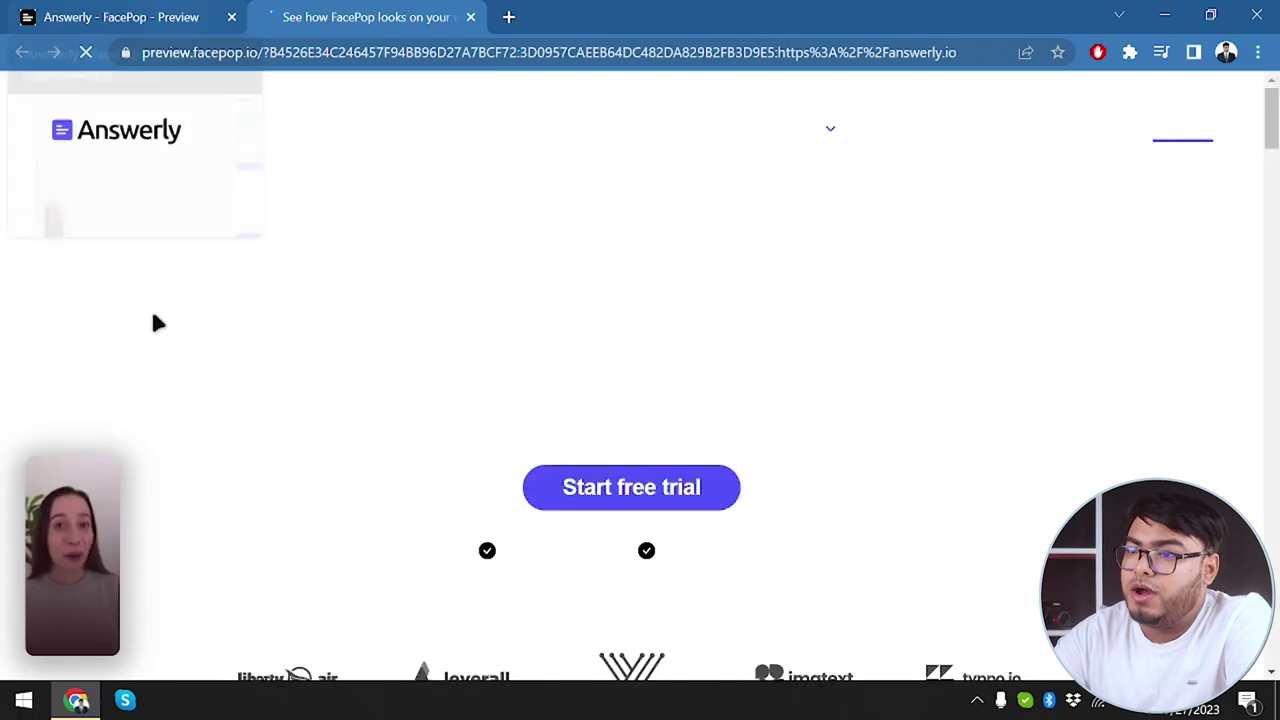
{"action": "scroll", "coordinate": [277, 437], "scroll_direction": "down", "scroll_amount": 2}
{"action": "scroll", "coordinate": [280, 438], "scroll_direction": "up", "scroll_amount": 3}
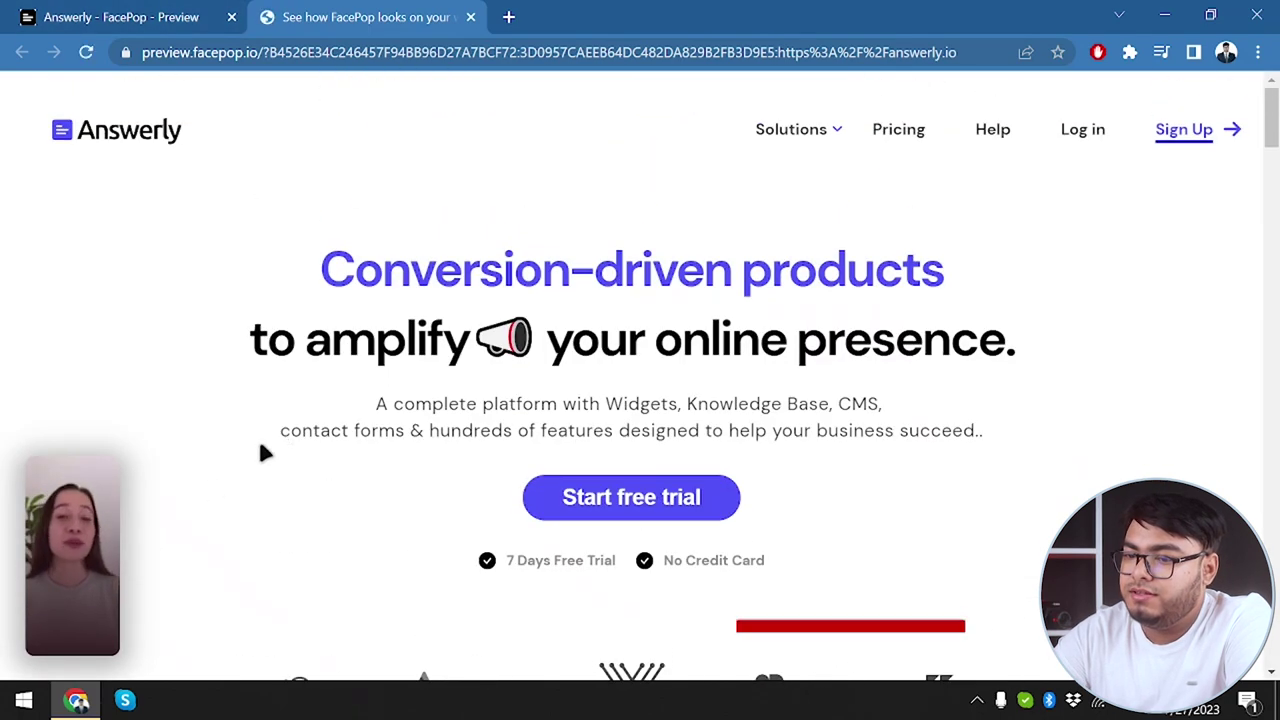
{"action": "scroll", "coordinate": [558, 408], "scroll_direction": "down", "scroll_amount": 9}
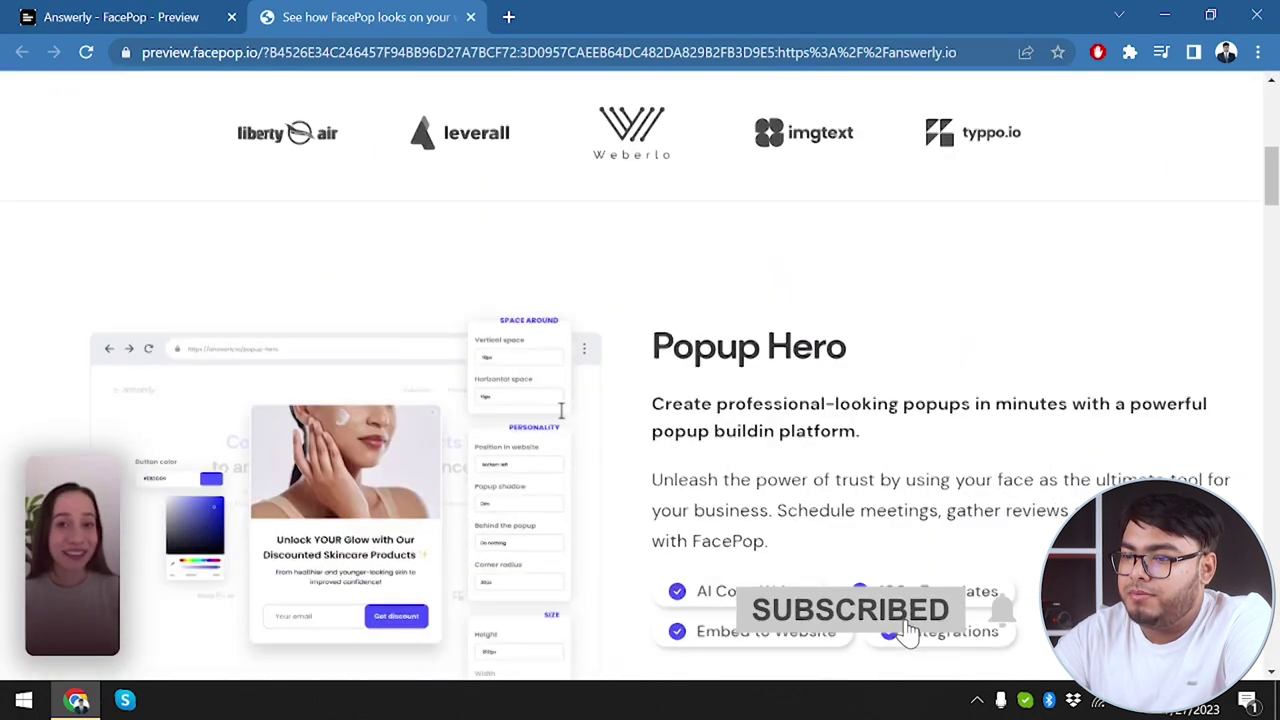
{"action": "scroll", "coordinate": [558, 408], "scroll_direction": "up", "scroll_amount": 6}
{"action": "scroll", "coordinate": [560, 418], "scroll_direction": "up", "scroll_amount": 4}
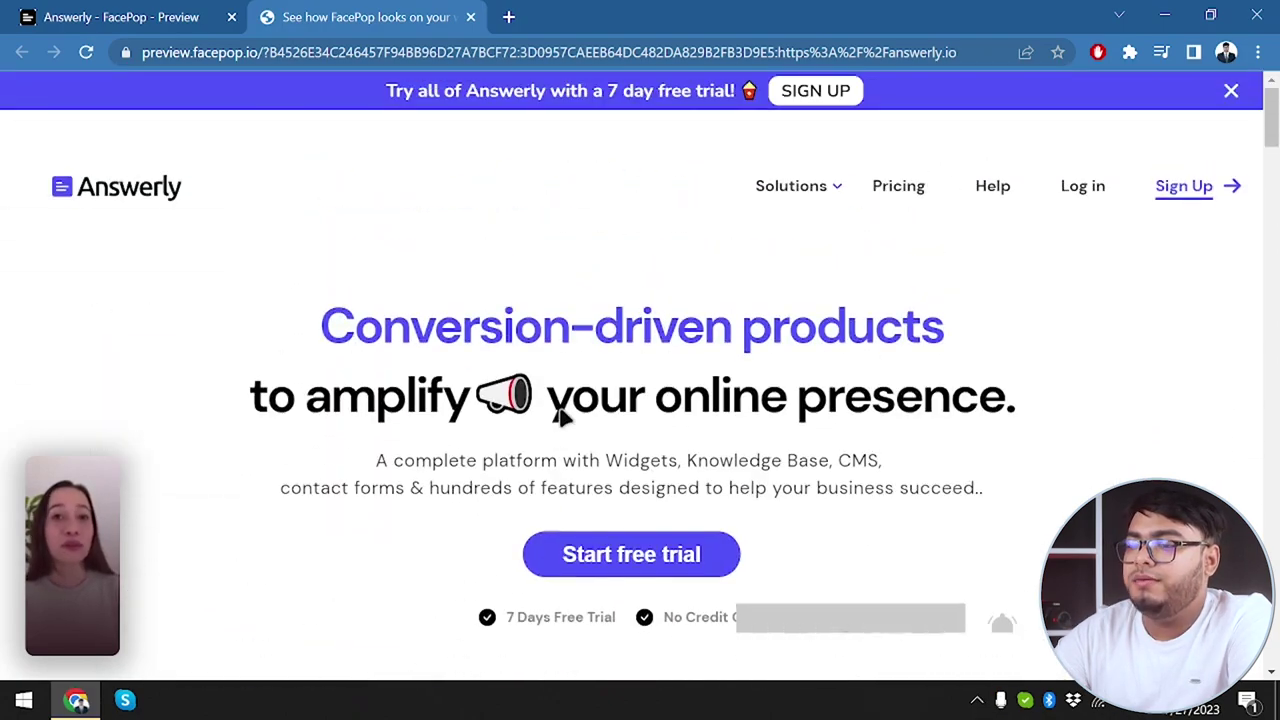
{"action": "scroll", "coordinate": [560, 418], "scroll_direction": "down", "scroll_amount": 9}
{"action": "scroll", "coordinate": [560, 418], "scroll_direction": "down", "scroll_amount": 6}
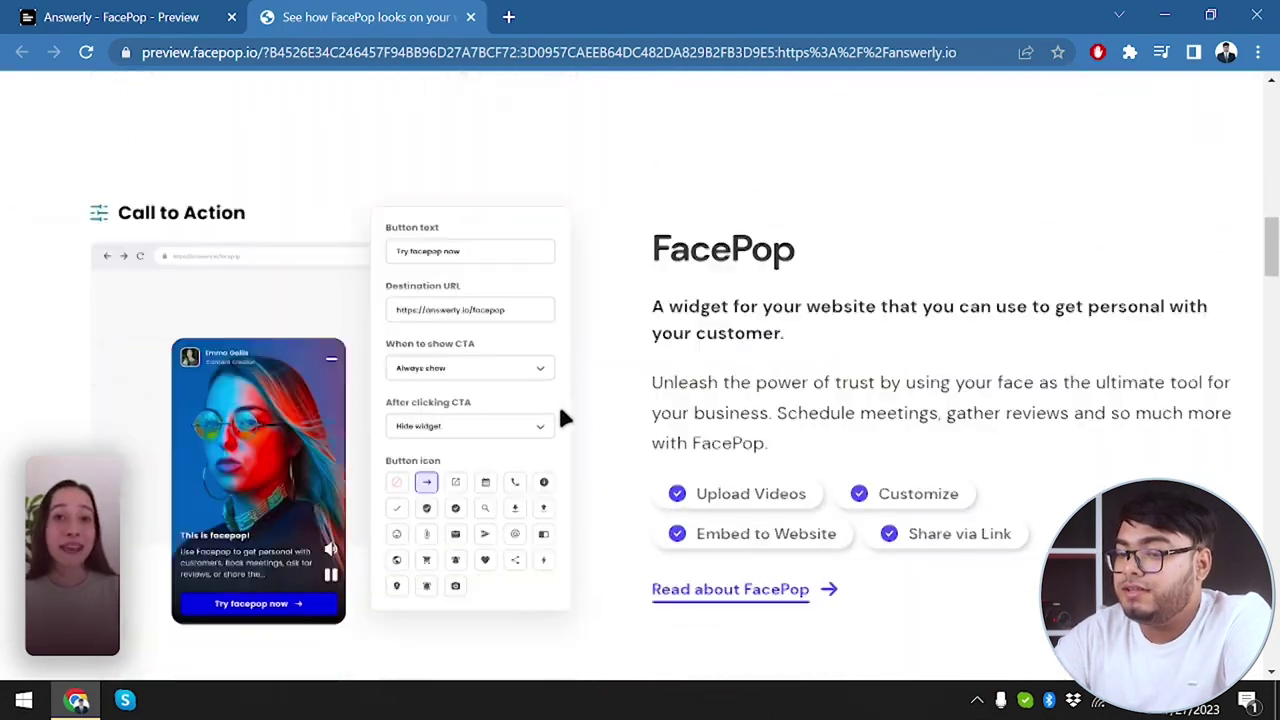
Step: Play and minimize the FacePop video on the answerly.io preview page, and close the preview page after viewing more of it
{"action": "left_click", "coordinate": [78, 548]}
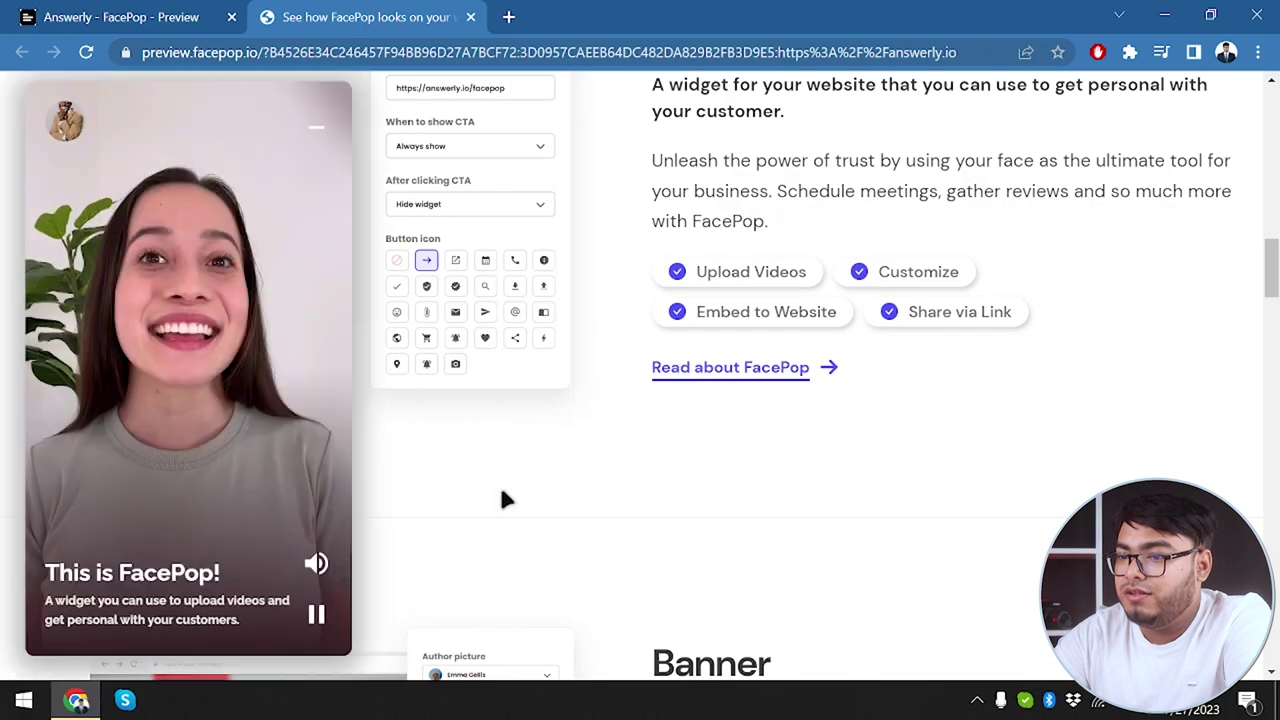
{"action": "left_click", "coordinate": [316, 130]}
{"action": "scroll", "coordinate": [419, 371], "scroll_direction": "down", "scroll_amount": 6}
{"action": "scroll", "coordinate": [424, 388], "scroll_direction": "down", "scroll_amount": 8}
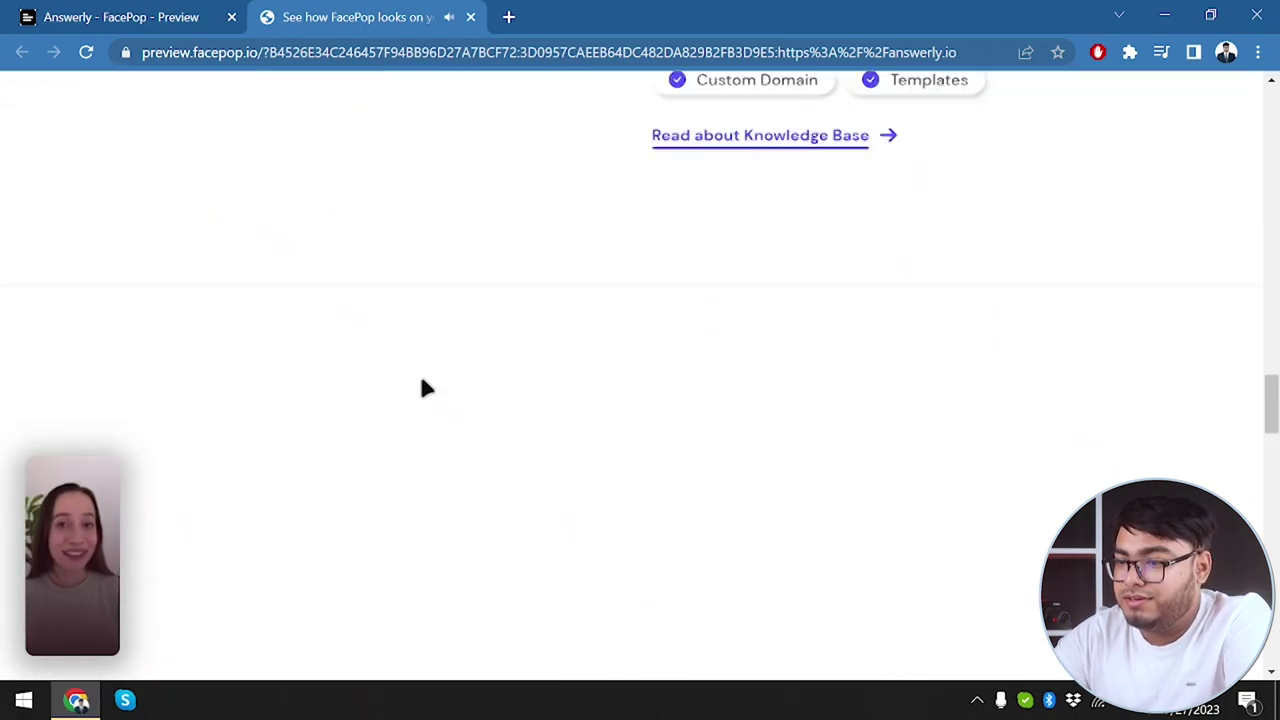
{"action": "left_click", "coordinate": [470, 18]}
Step: Review the Call to Action and Add Video settings and return to the Answerly home page
{"action": "scroll", "coordinate": [190, 541], "scroll_direction": "down", "scroll_amount": 2}
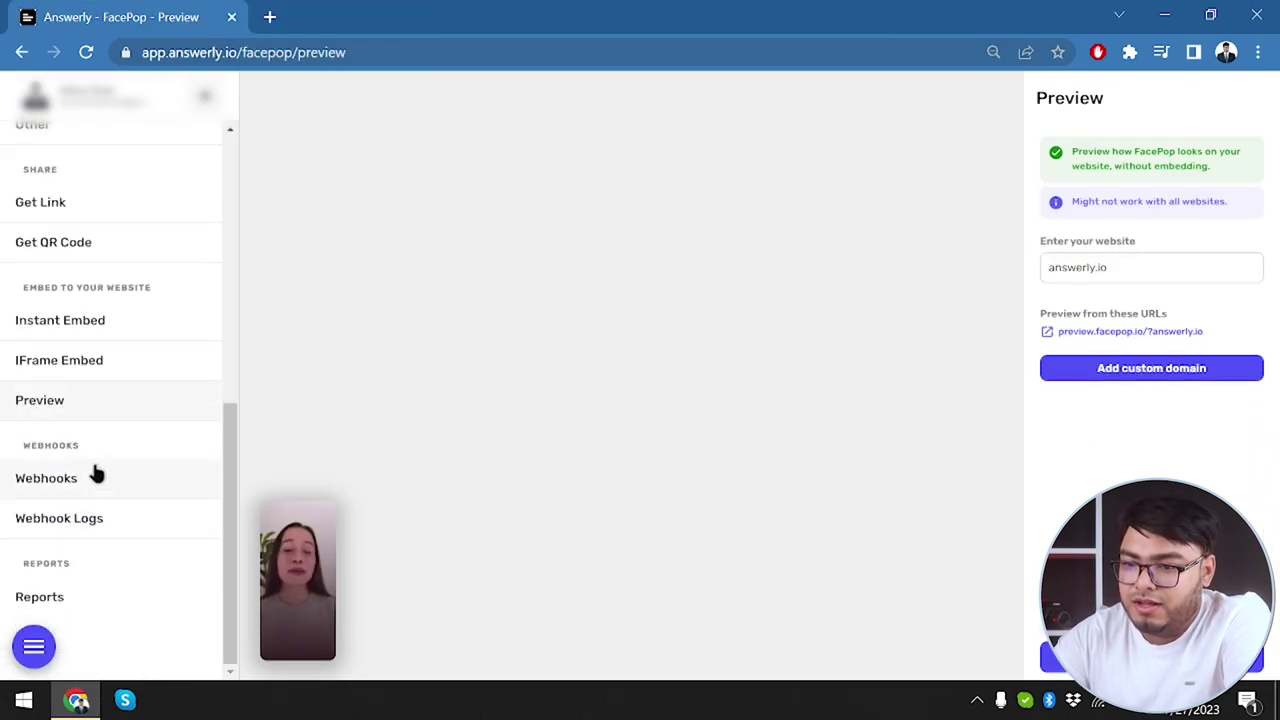
{"action": "scroll", "coordinate": [94, 423], "scroll_direction": "up", "scroll_amount": 6}
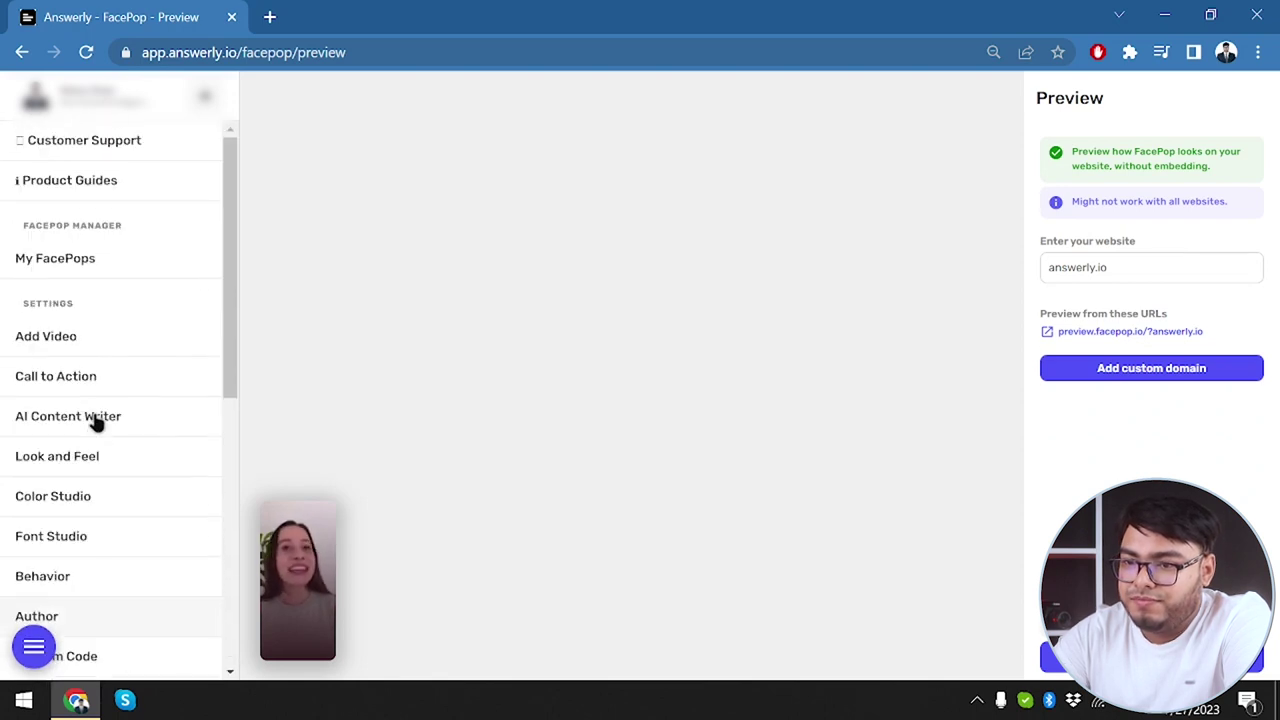
{"action": "left_click", "coordinate": [122, 346]}
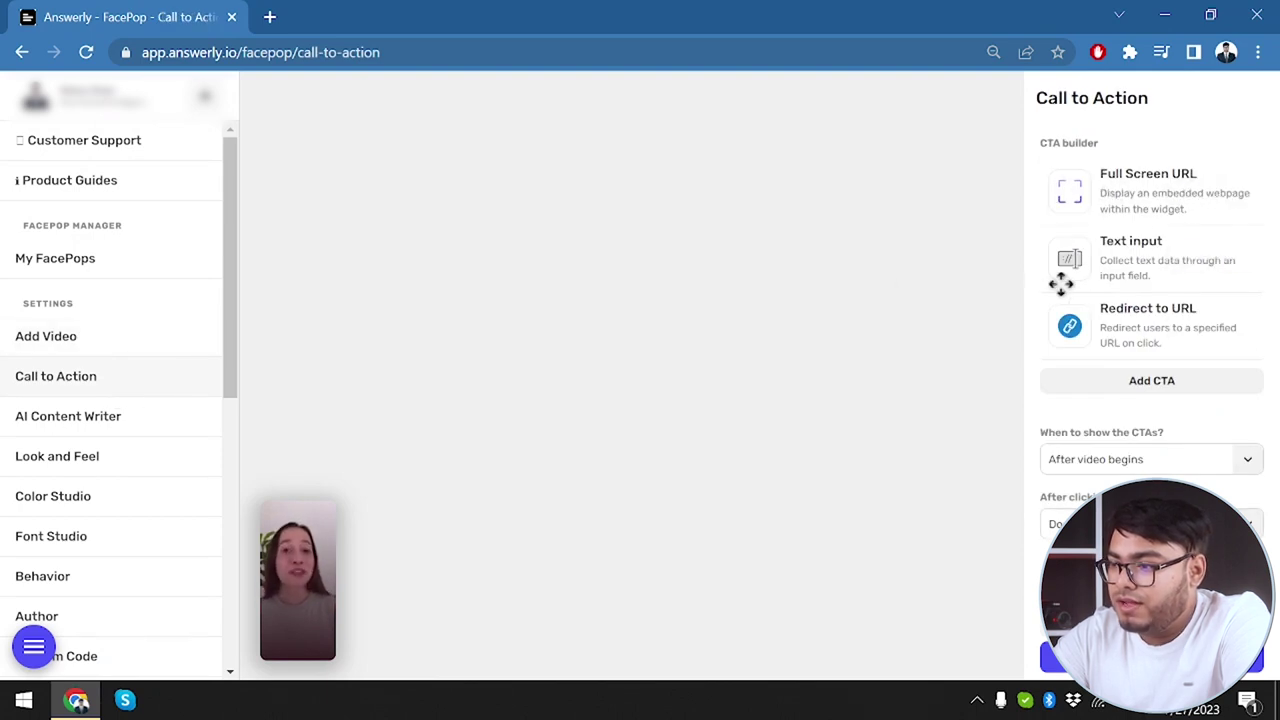
{"action": "left_click", "coordinate": [114, 355]}
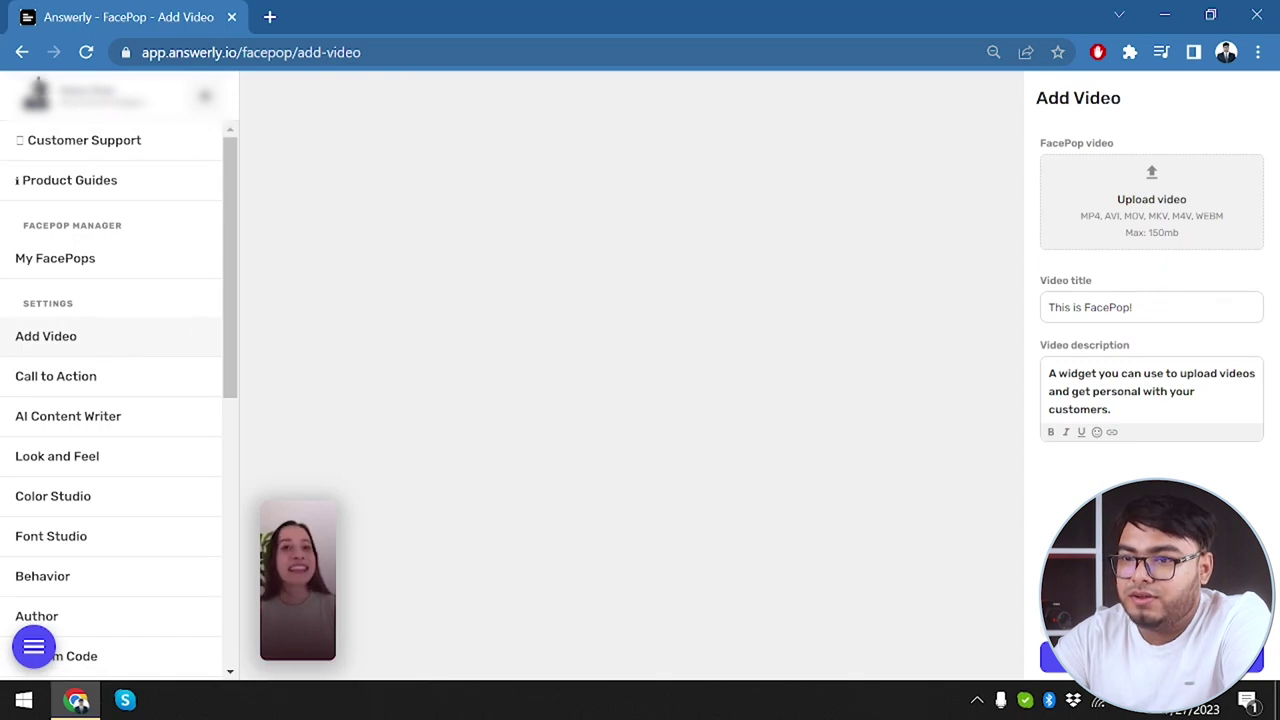
{"action": "left_click", "coordinate": [200, 98]}
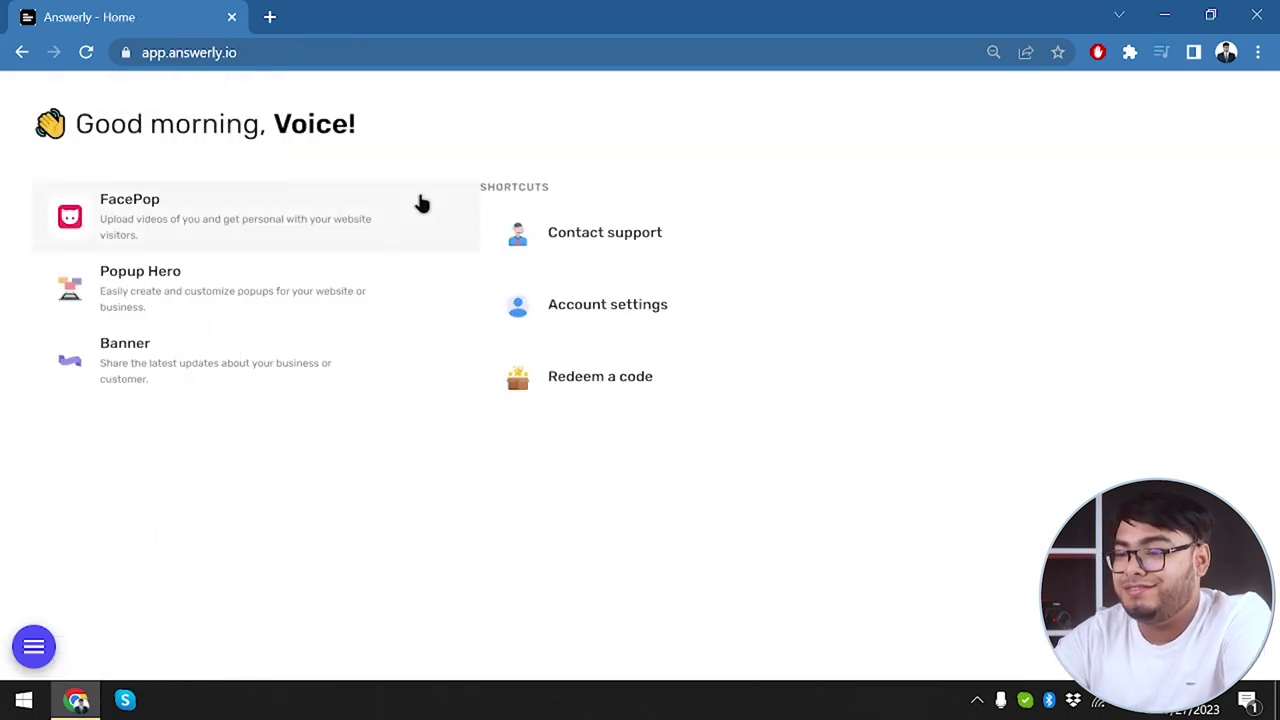